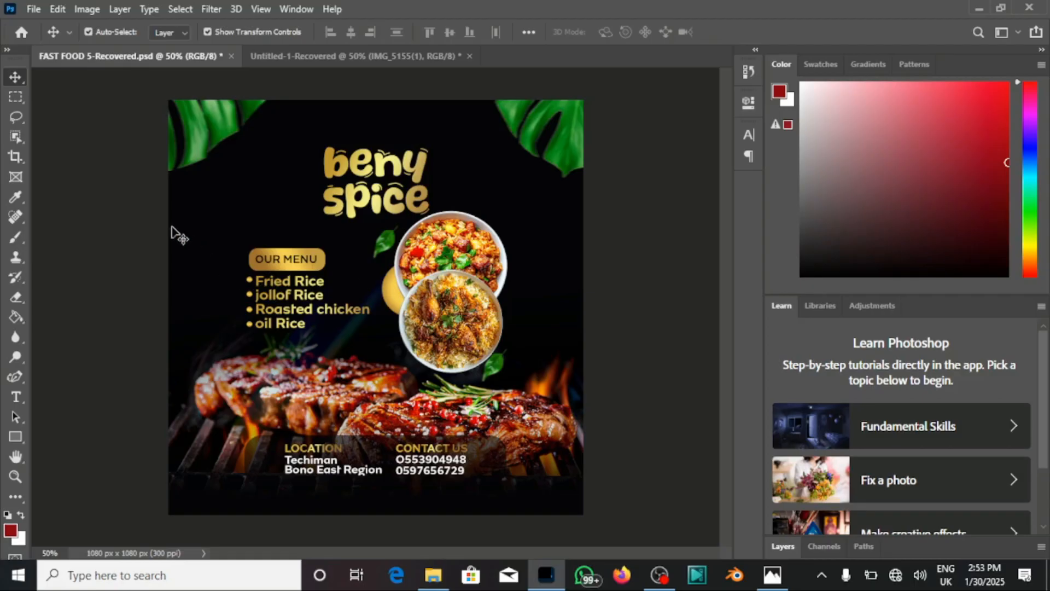
# - Create a new 1080 x 1080 pixel document at 300 pixels/inch in RGB Color with white background contents
pyautogui.click(36, 9)
pyautogui.click(36, 9)
pyautogui.click(35, 6)
pyautogui.click(36, 9)
pyautogui.click(55, 10)
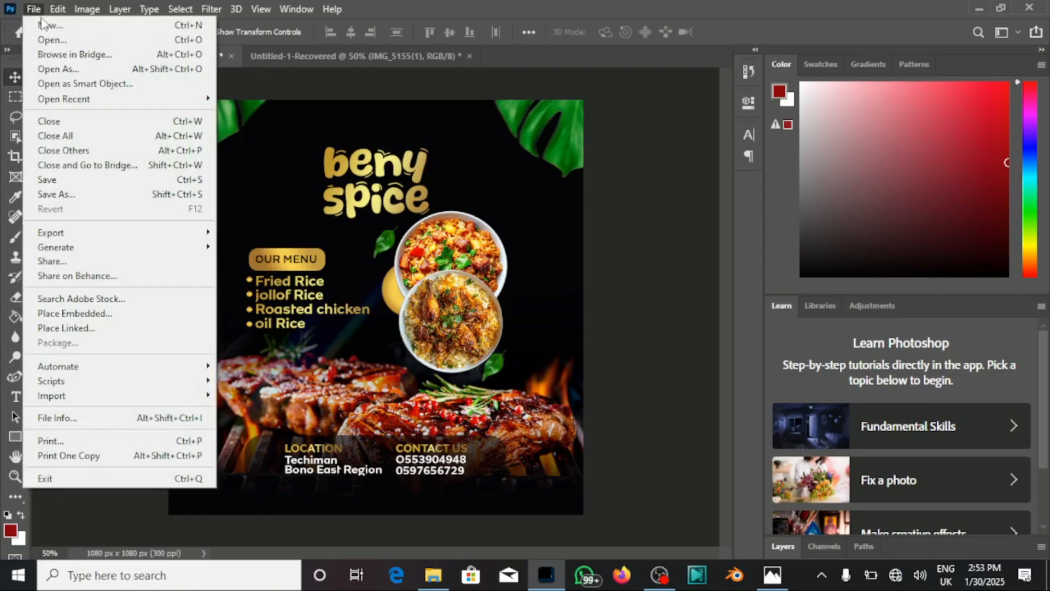
pyautogui.click(45, 23)
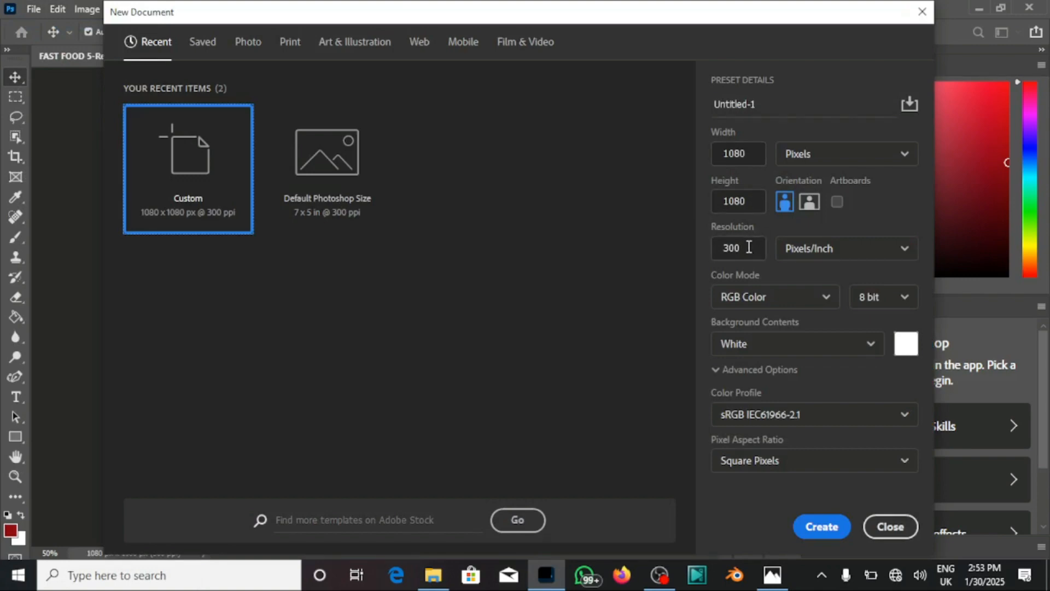
pyautogui.click(812, 528)
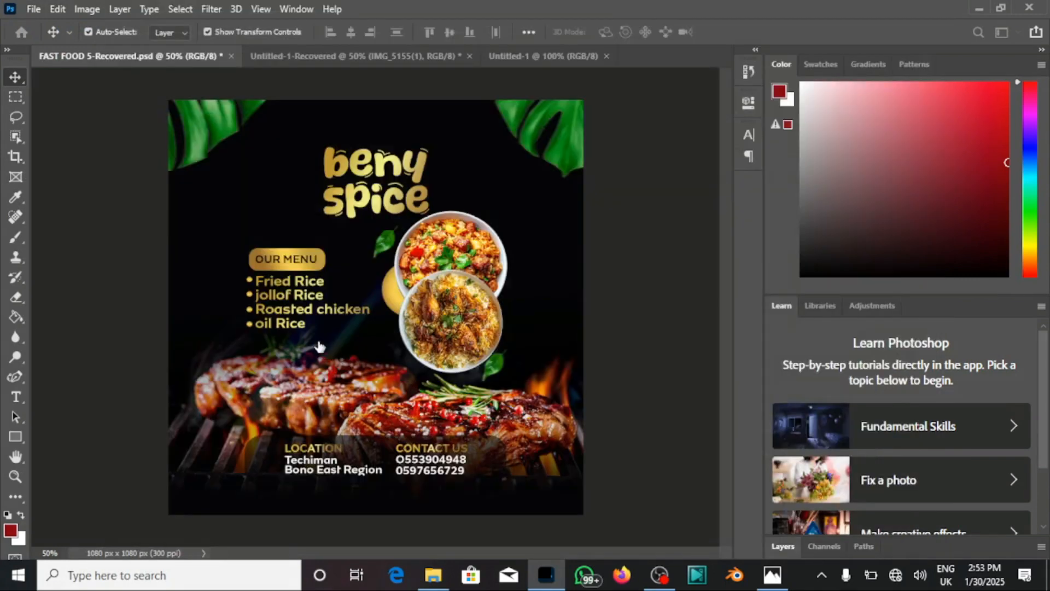
# - Unlock the background layer and fill it with near-black #010101 using the Paint Bucket
pyautogui.click(784, 546)
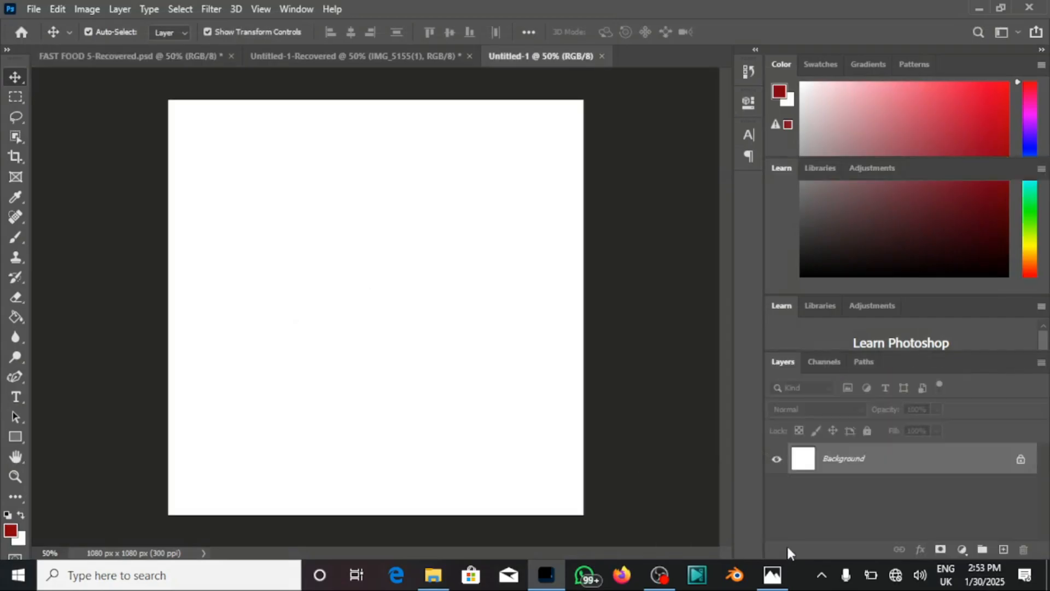
pyautogui.click(1021, 461)
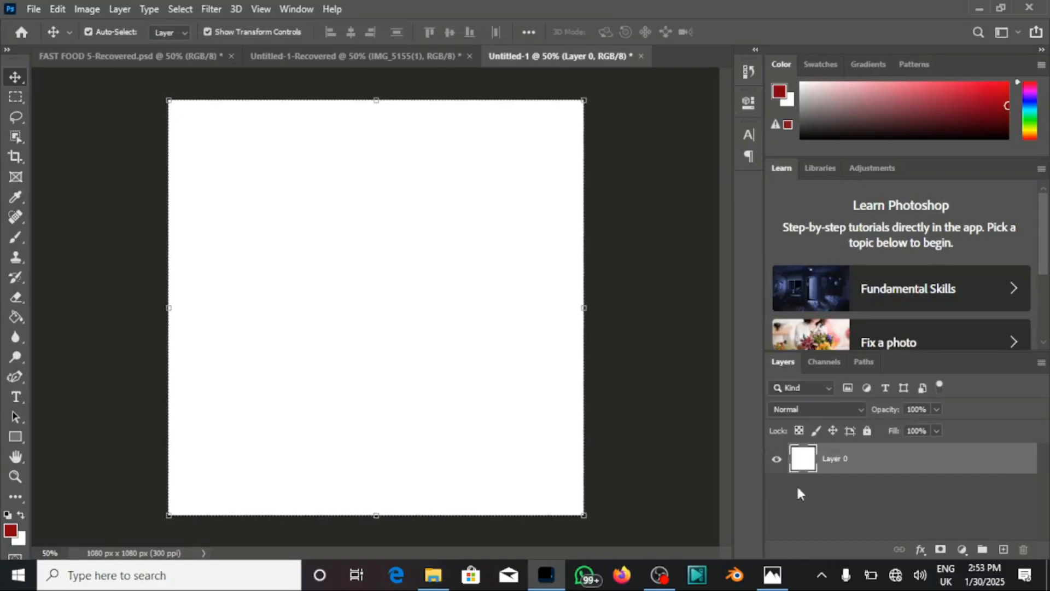
pyautogui.click(6, 319)
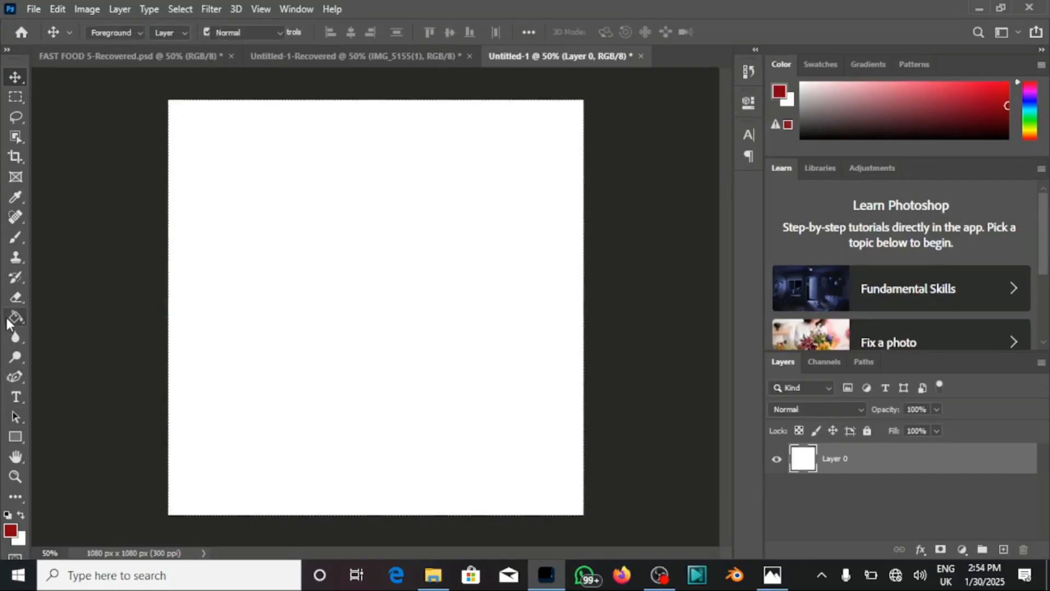
pyautogui.click(21, 515)
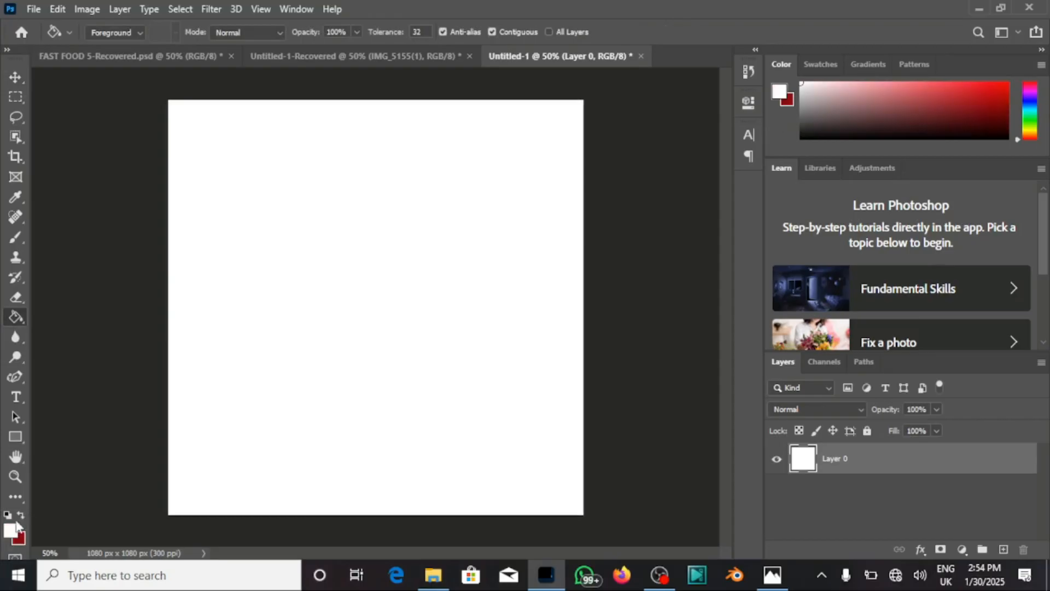
pyautogui.click(15, 528)
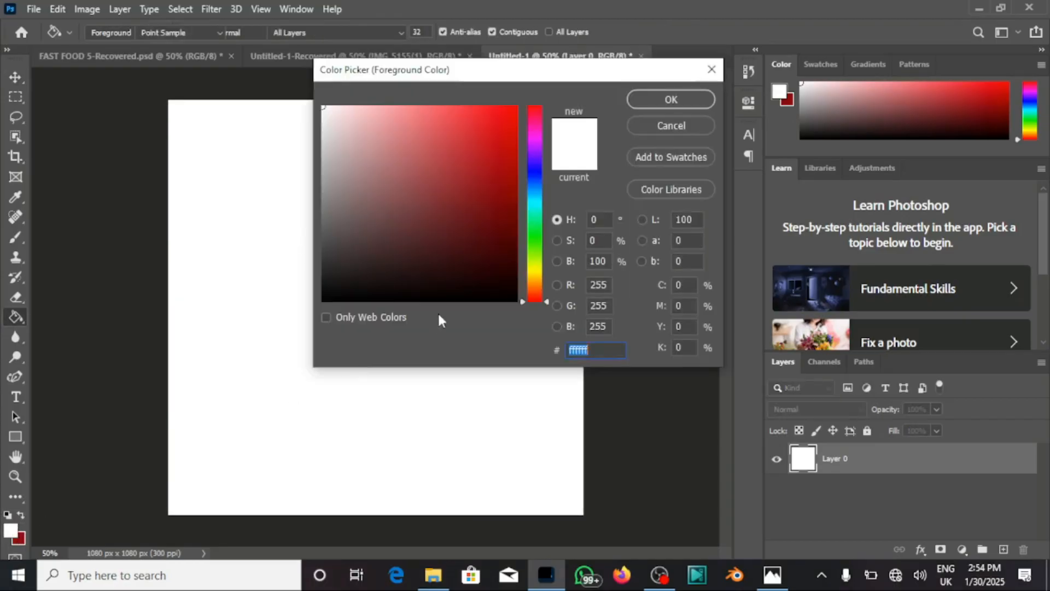
pyautogui.click(359, 283)
pyautogui.click(360, 284)
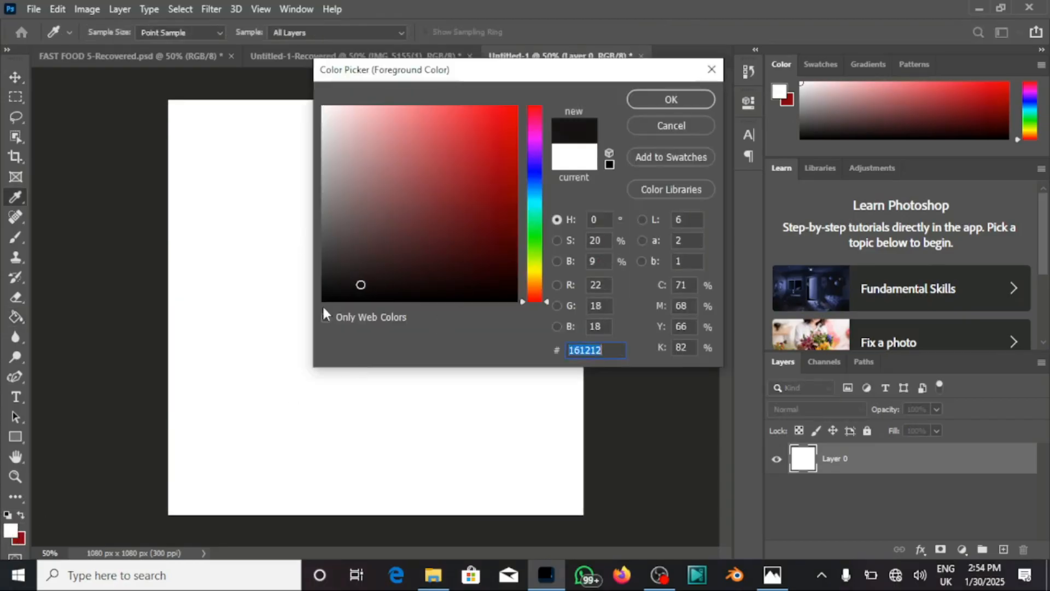
pyautogui.moveTo(331, 295); pyautogui.dragTo(326, 300)
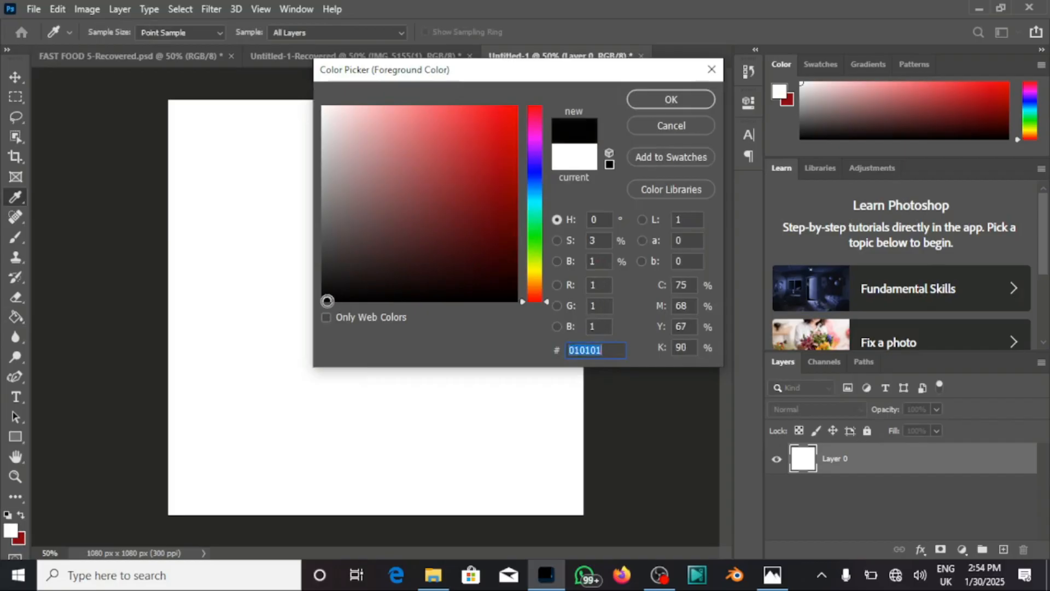
pyautogui.click(653, 101)
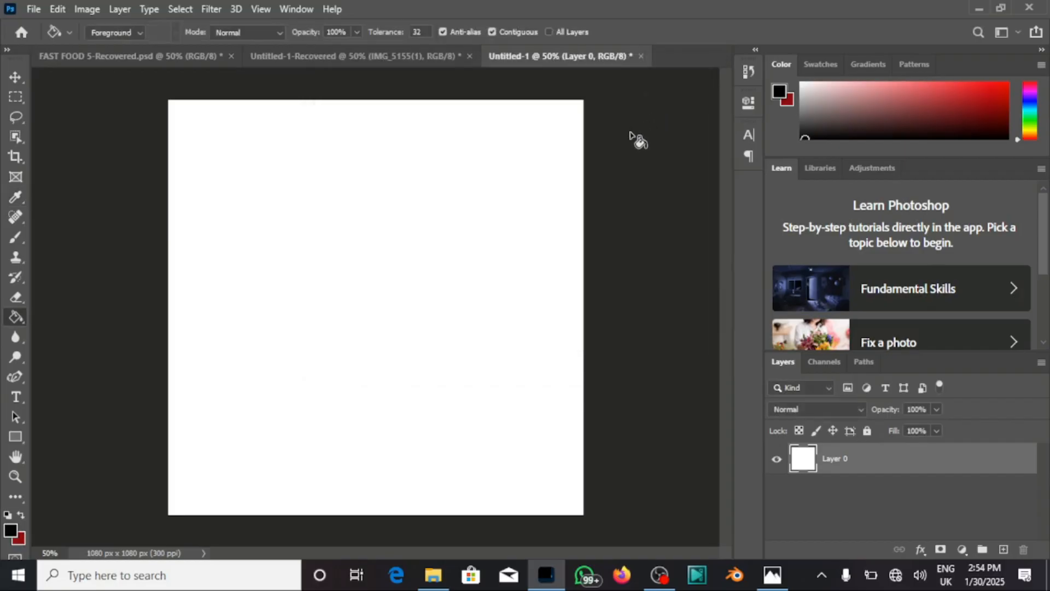
pyautogui.click(495, 251)
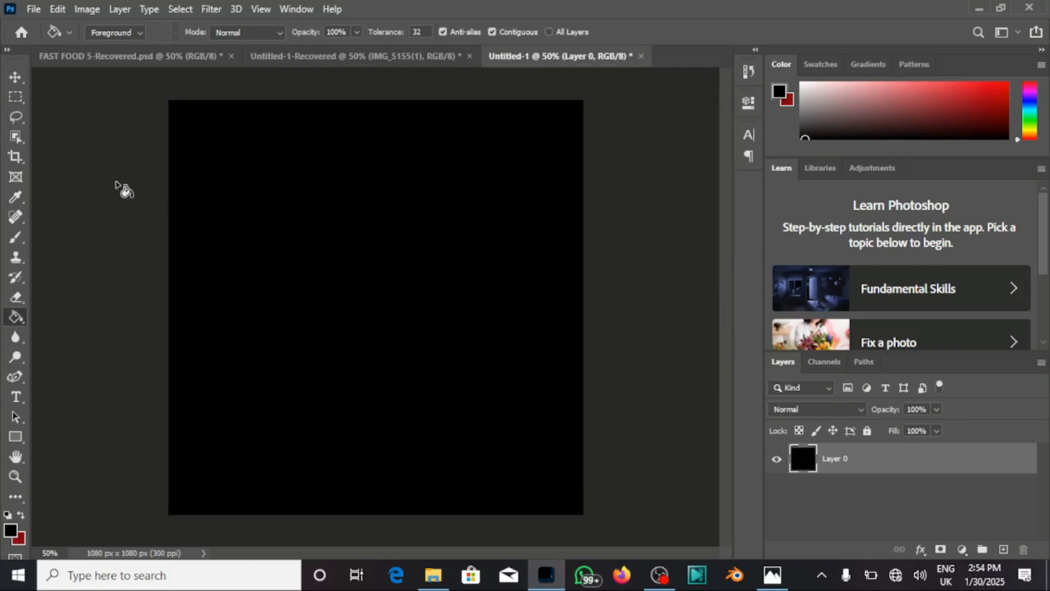
# - Place the grilled steak image 7xm.xyz328449 from the fast food 5 folder as a linked file
pyautogui.click(34, 10)
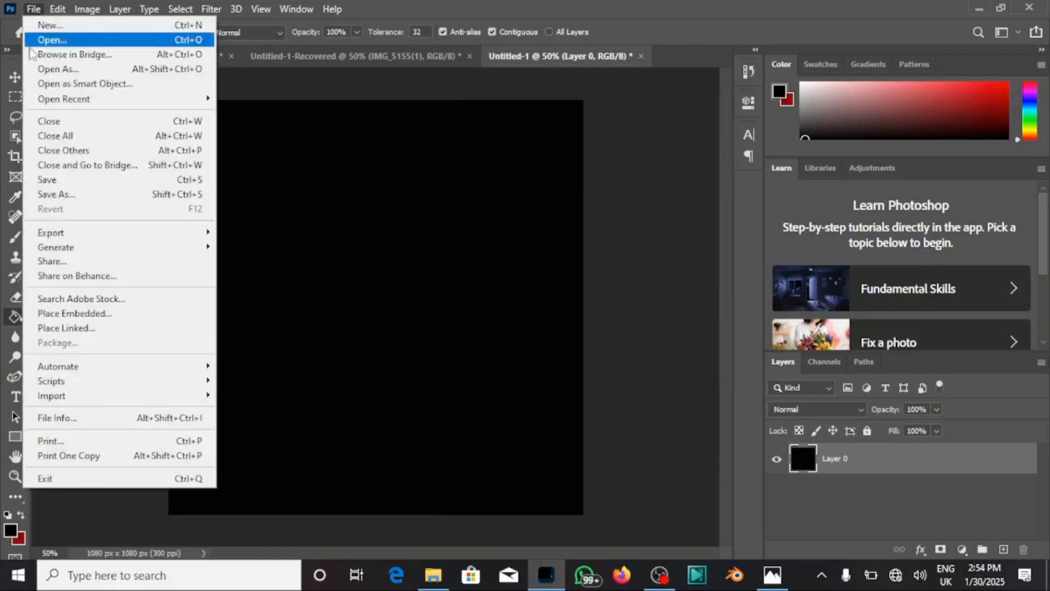
pyautogui.click(81, 329)
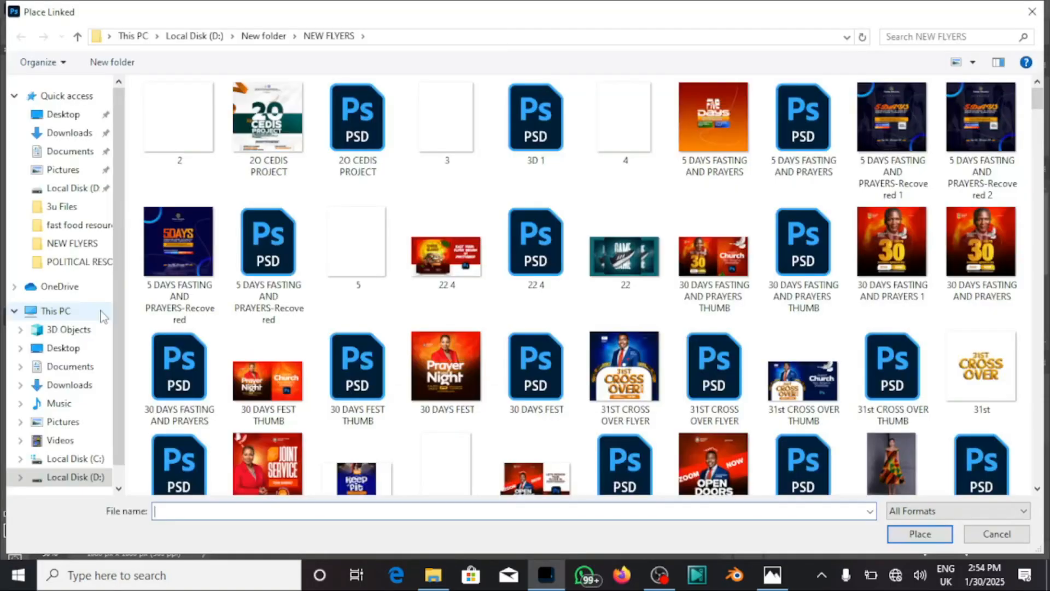
pyautogui.click(97, 271)
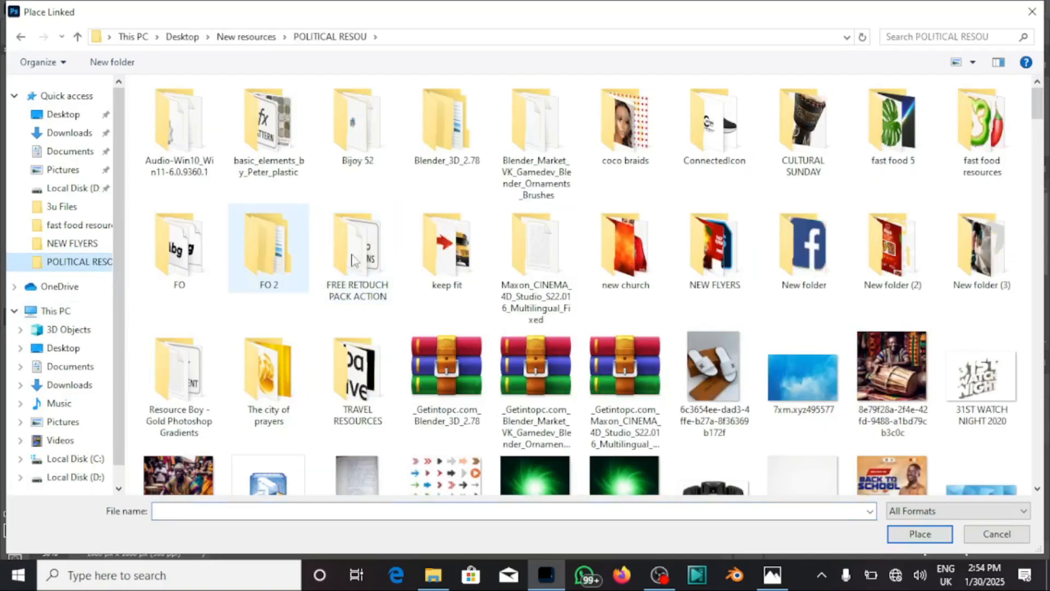
pyautogui.click(906, 137)
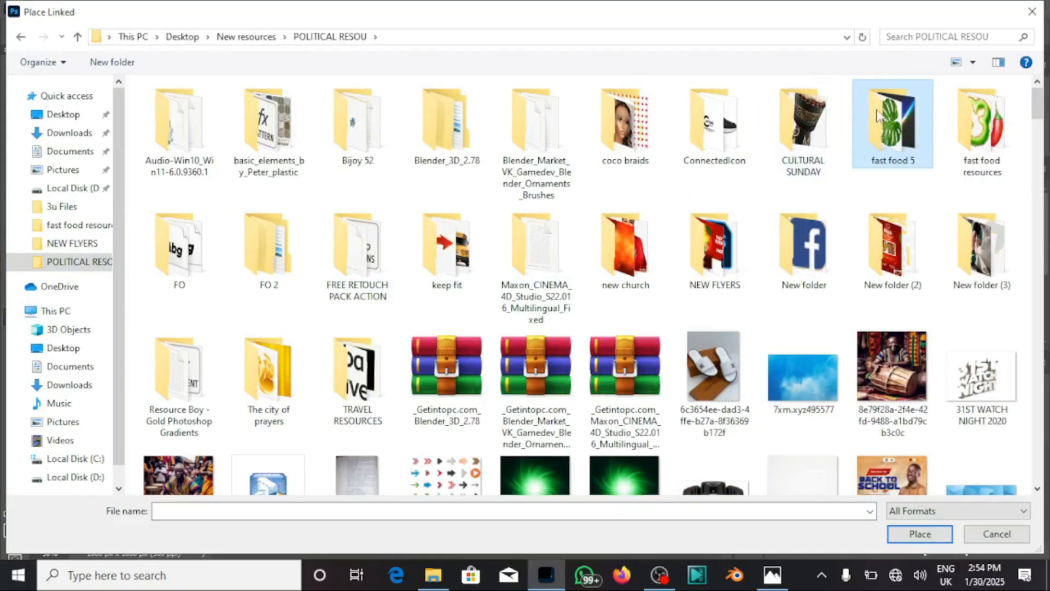
pyautogui.doubleClick(889, 143)
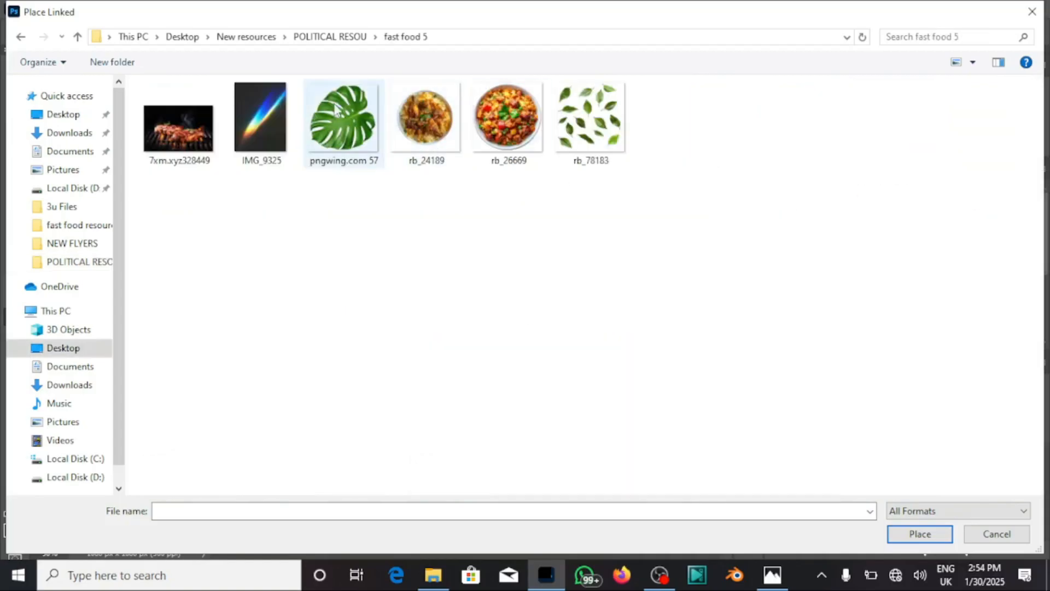
pyautogui.click(196, 127)
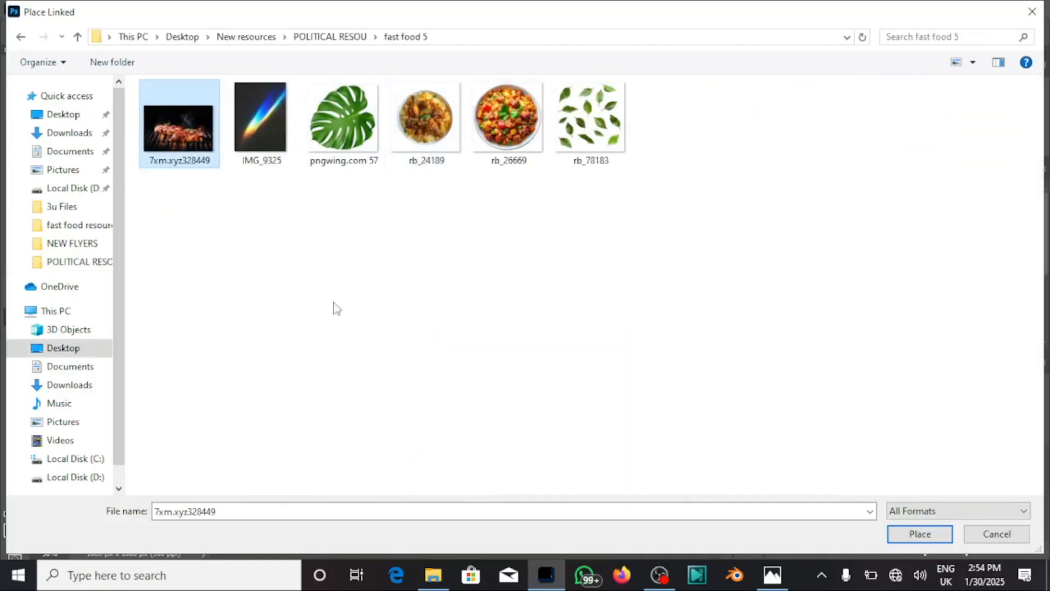
pyautogui.click(924, 538)
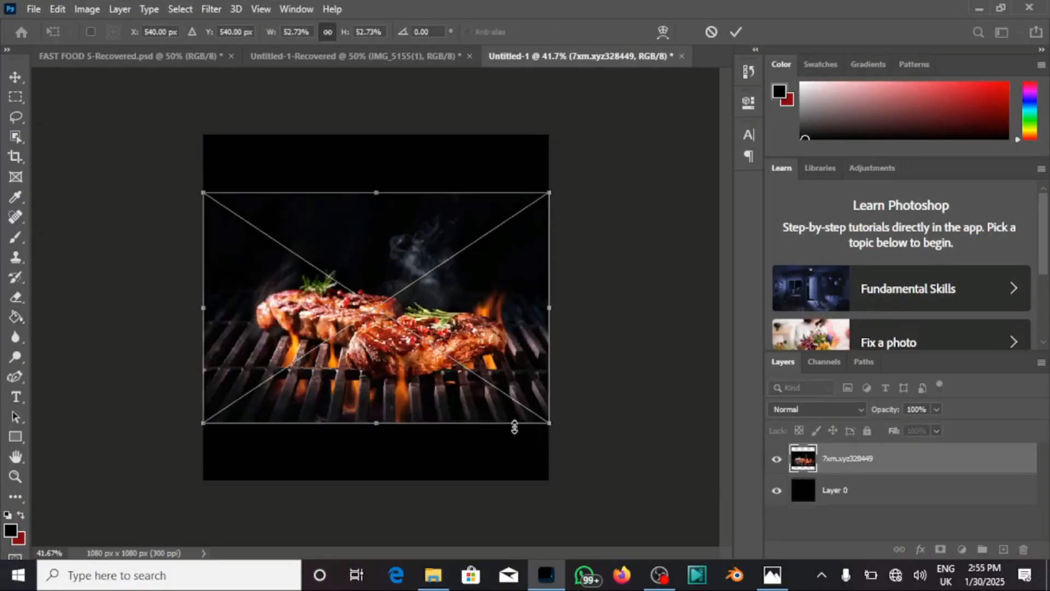
# - Scale the placed steak image to about 61.4% and move it down to the canvas's lower edge, at about Y 683 px
pyautogui.scroll(1, 512, 487)
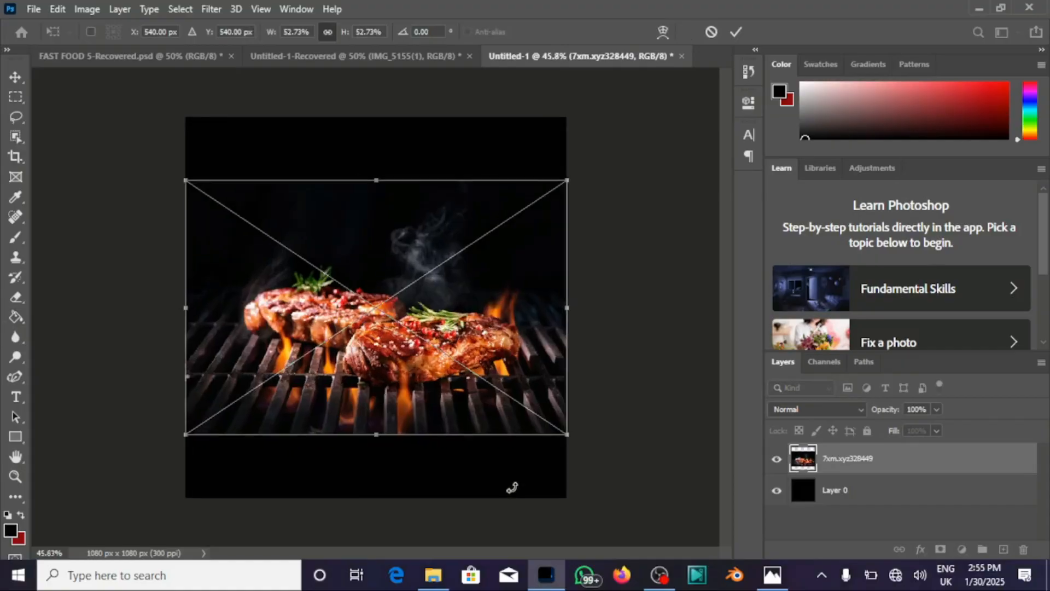
pyautogui.scroll(1, 512, 487)
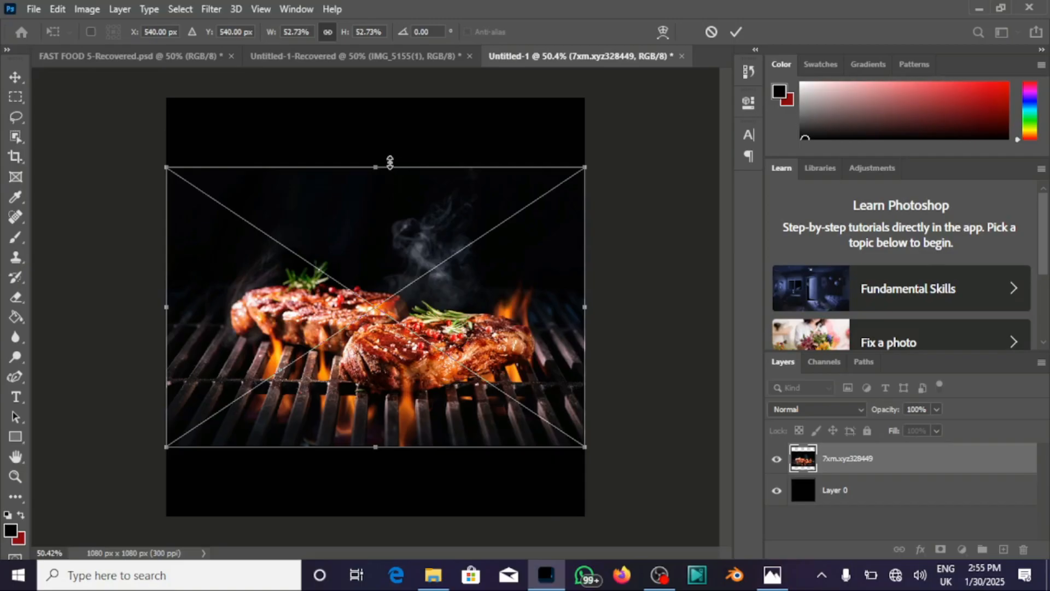
pyautogui.moveTo(390, 163); pyautogui.dragTo(392, 116)
pyautogui.moveTo(372, 320); pyautogui.dragTo(372, 388)
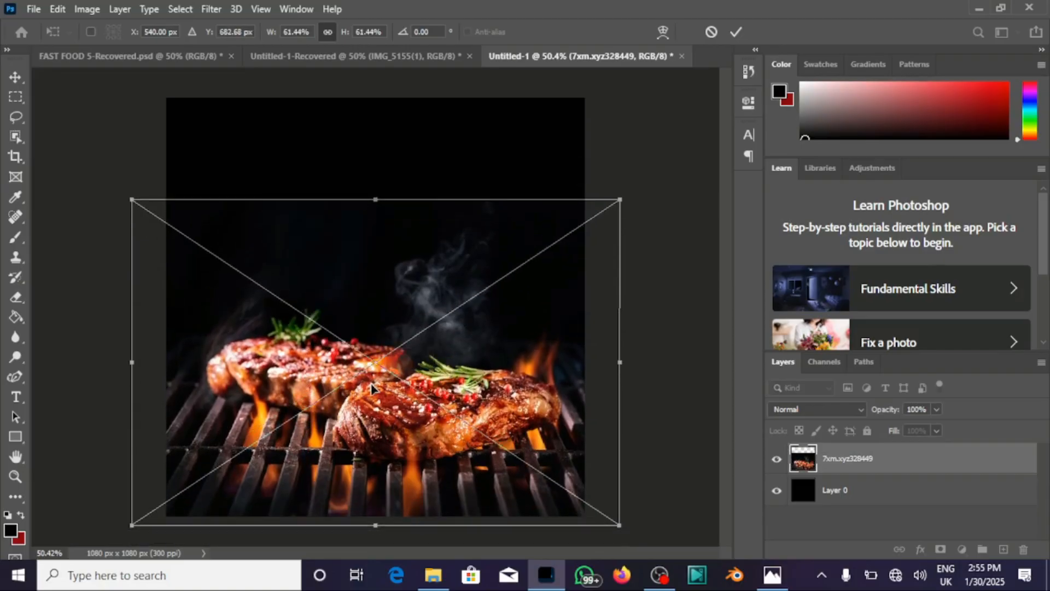
pyautogui.click(737, 32)
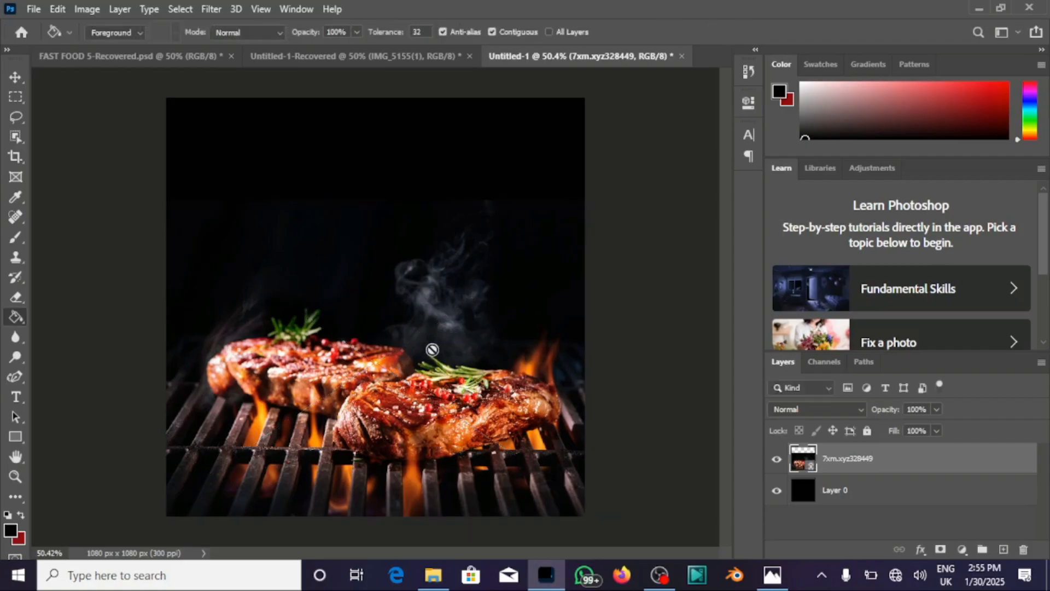
# - Apply a Camera Raw Filter to the steak image with Texture +99, Whites -43, Blacks -47, Contrast +22 and slightly raised Highlights
pyautogui.doubleClick(213, 9)
pyautogui.click(212, 9)
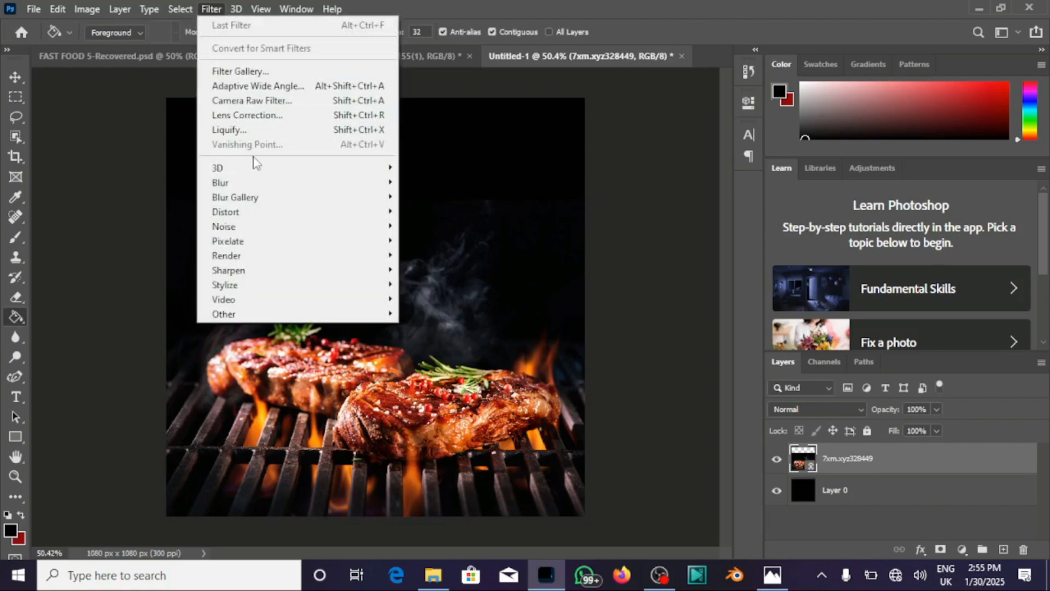
pyautogui.click(249, 101)
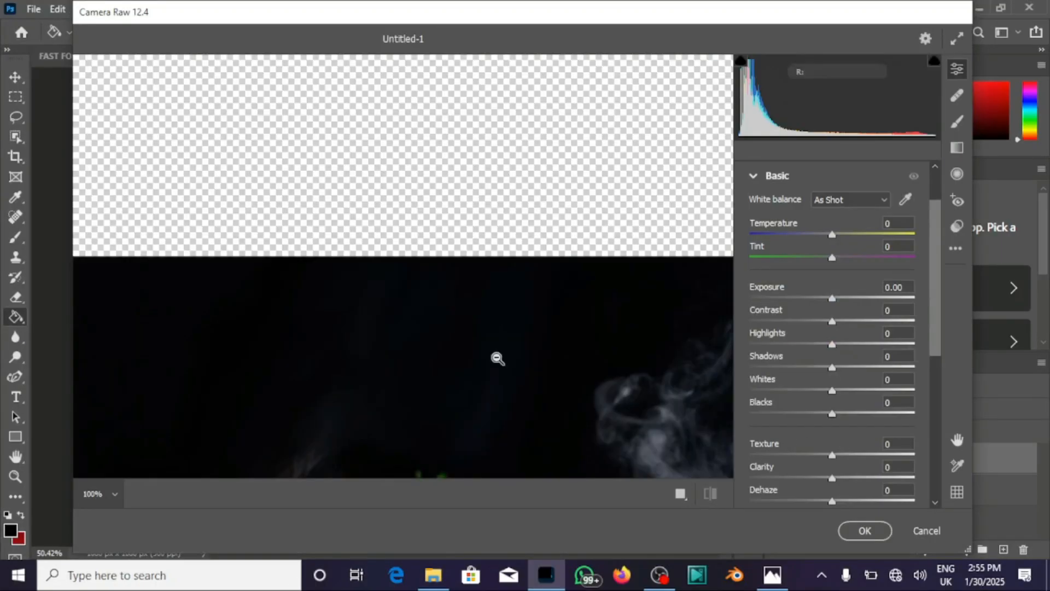
pyautogui.scroll(-1, 495, 357)
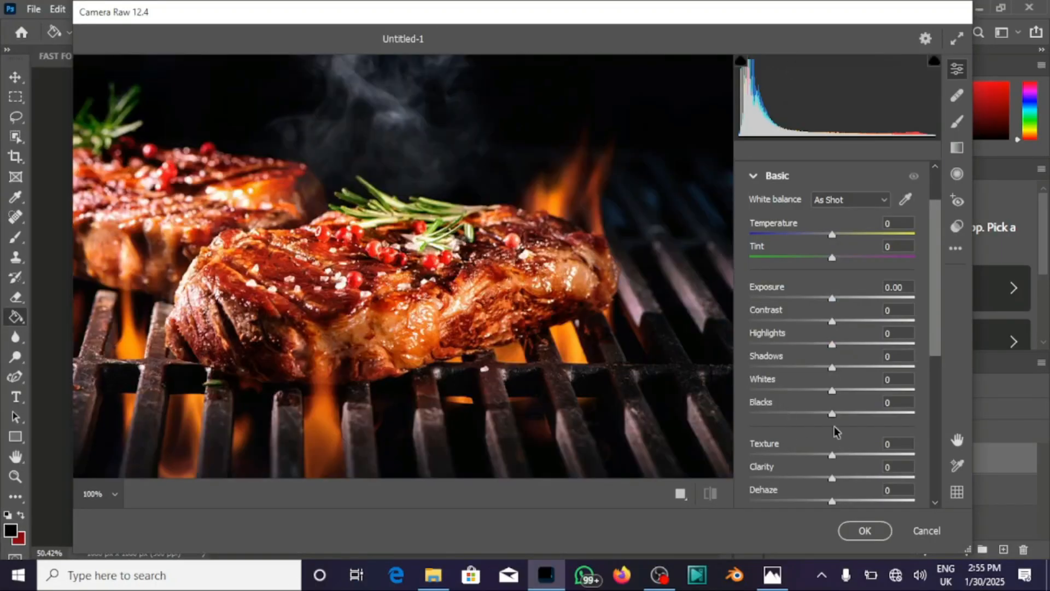
pyautogui.click(870, 457)
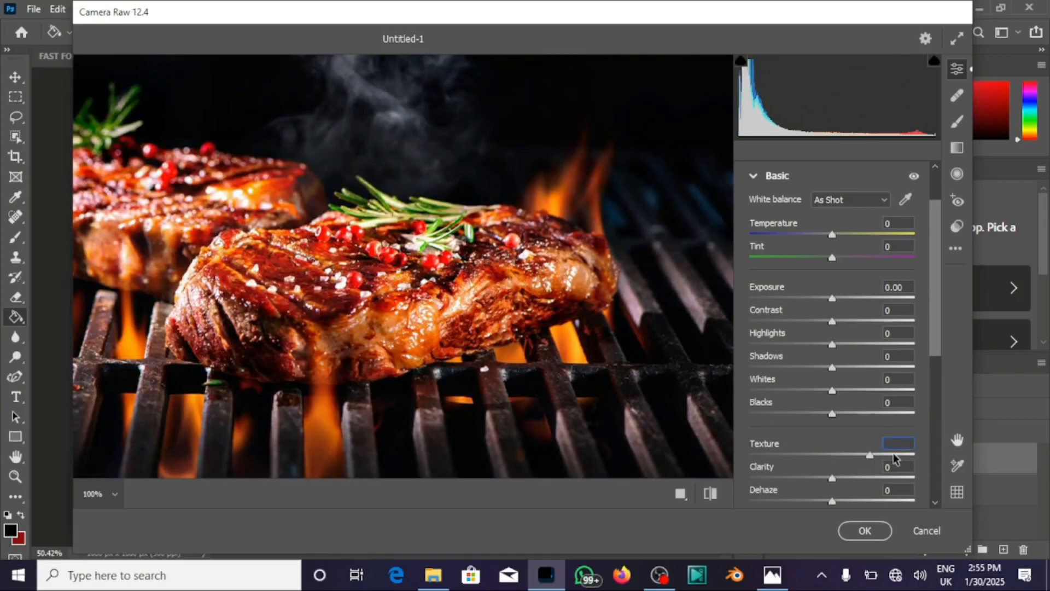
pyautogui.moveTo(894, 454); pyautogui.dragTo(915, 455)
pyautogui.click(797, 390)
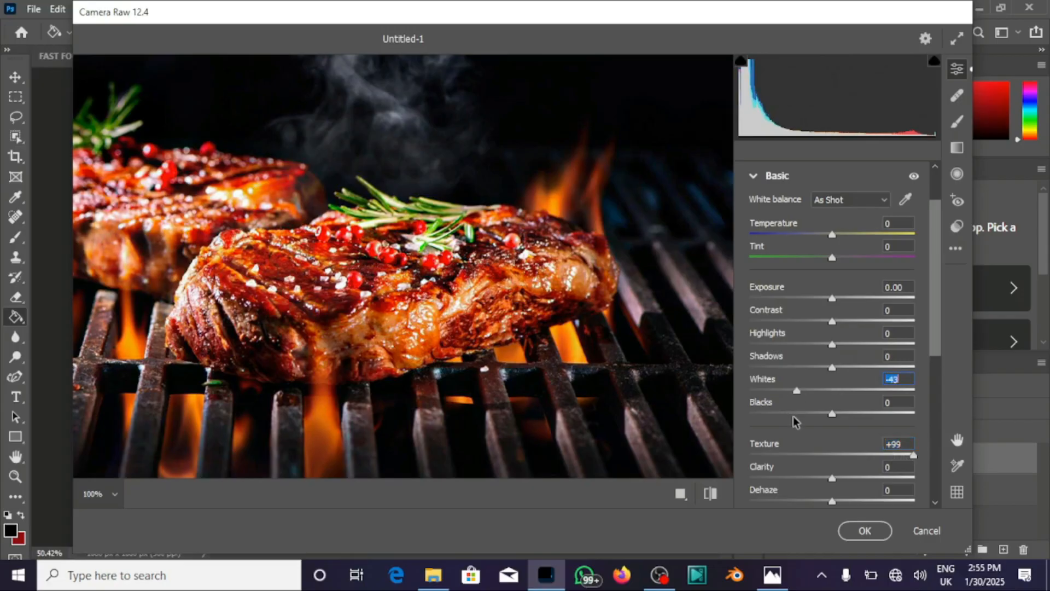
pyautogui.click(794, 414)
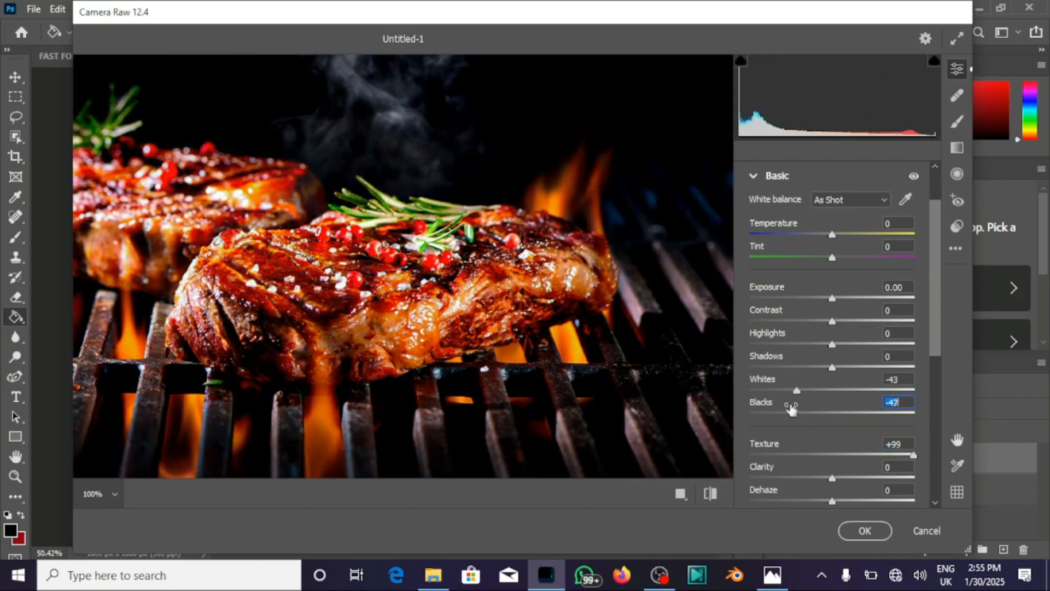
pyautogui.click(851, 322)
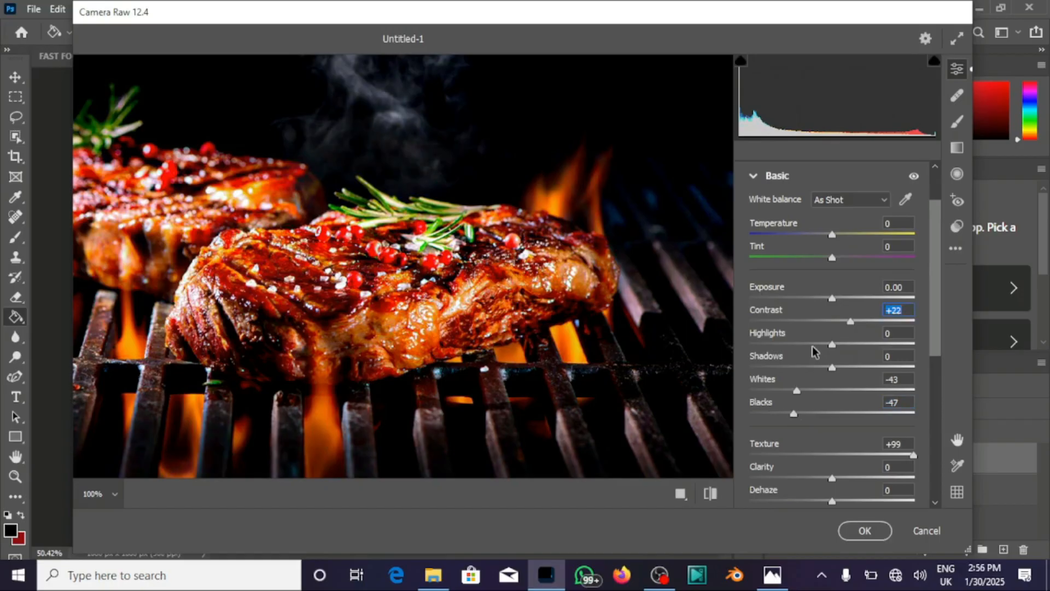
pyautogui.click(846, 345)
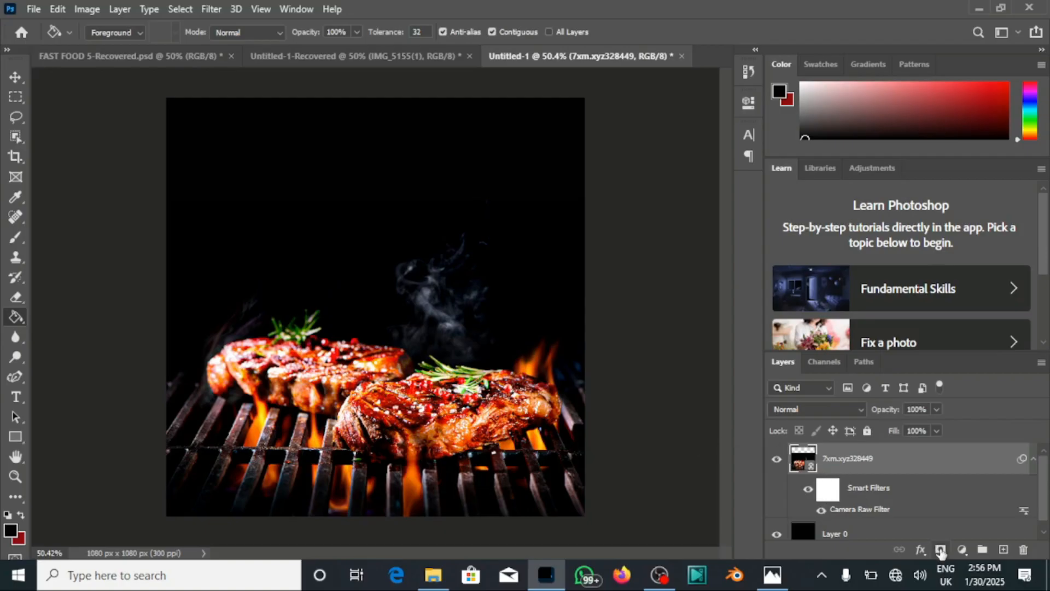
# - Add a layer mask to the grilled steak layer and activate the Gradient Tool for editing it
pyautogui.click(940, 550)
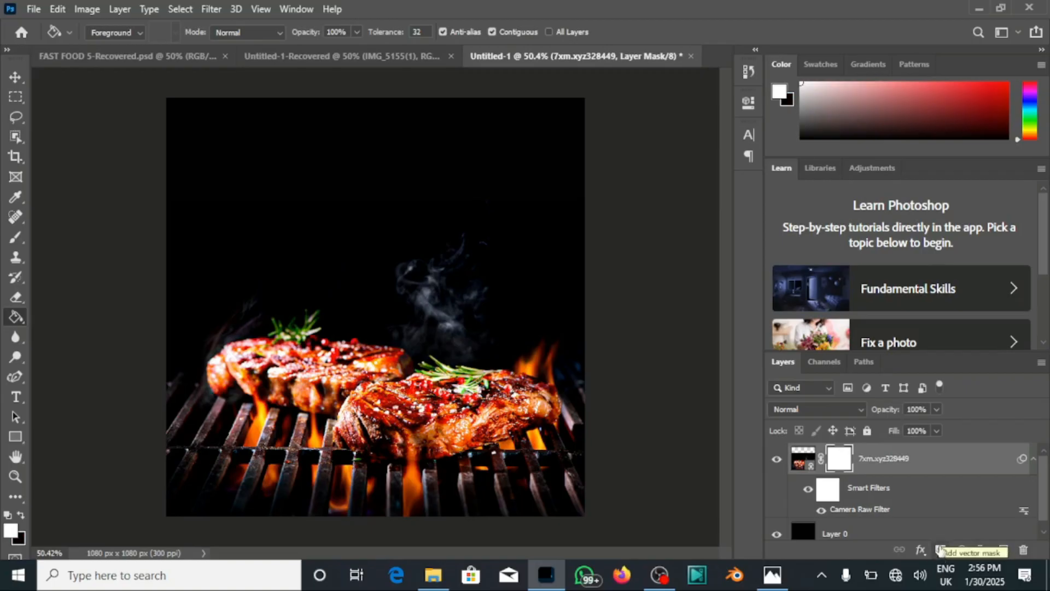
pyautogui.rightClick(16, 319)
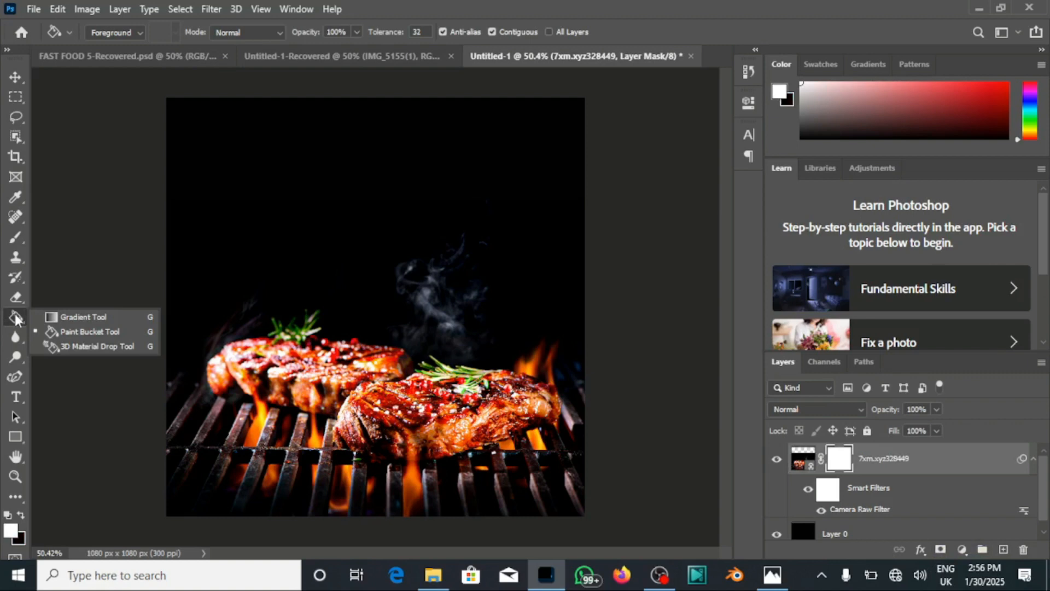
pyautogui.click(62, 320)
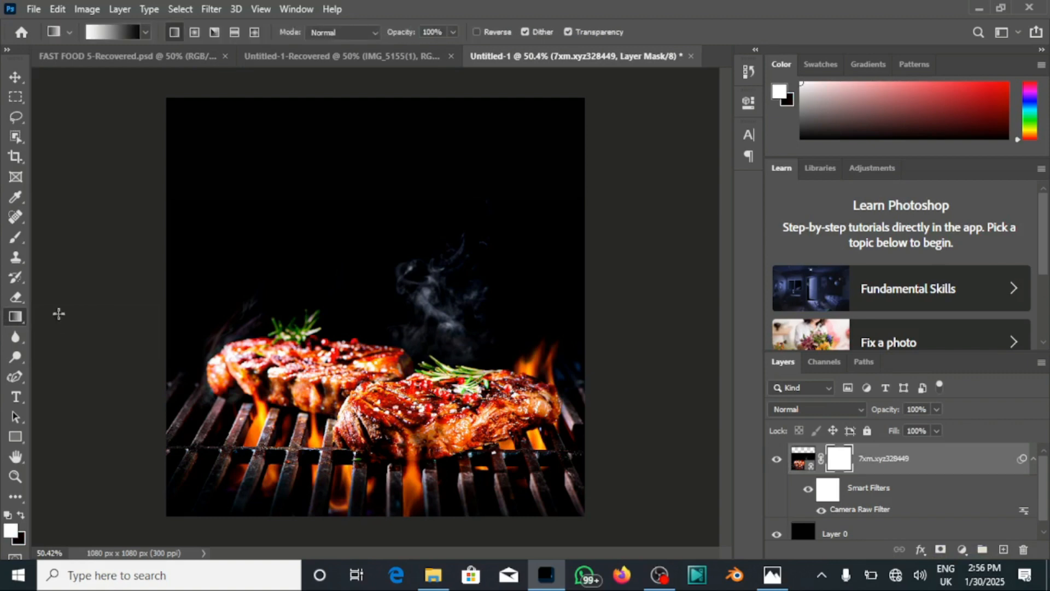
# - Try to fade the steak mask from the lower edge using a Foreground to Transparent gradient with a #010101 starting stop
pyautogui.click(112, 32)
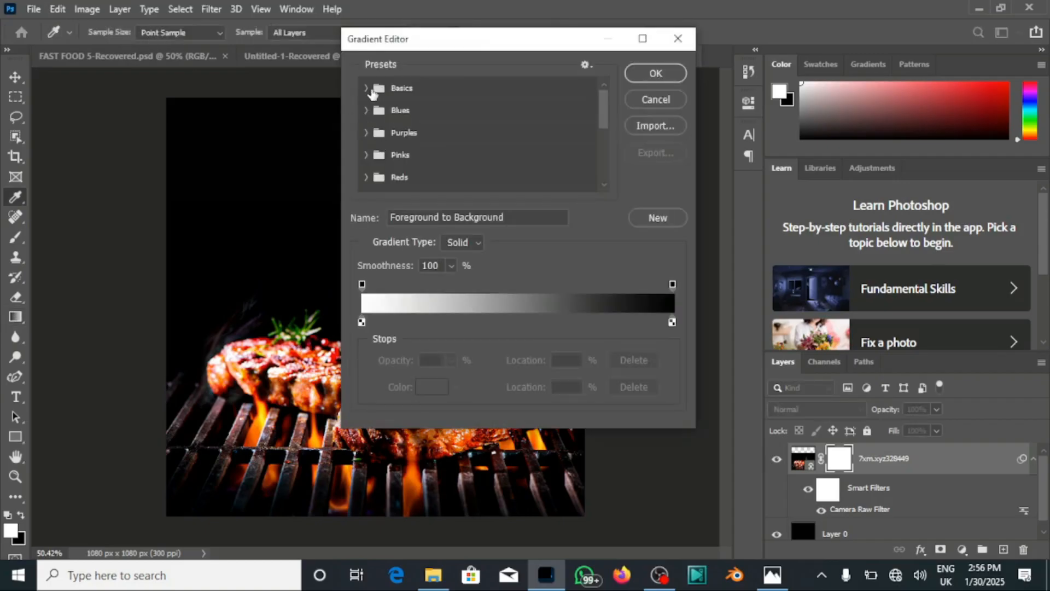
pyautogui.click(367, 89)
pyautogui.click(368, 89)
pyautogui.click(368, 89)
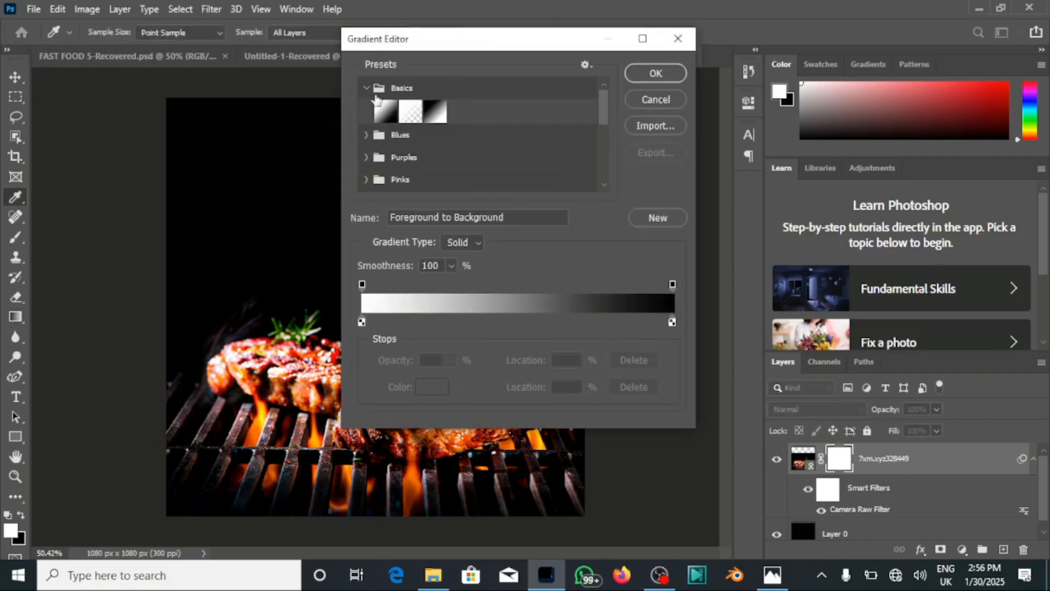
pyautogui.click(411, 111)
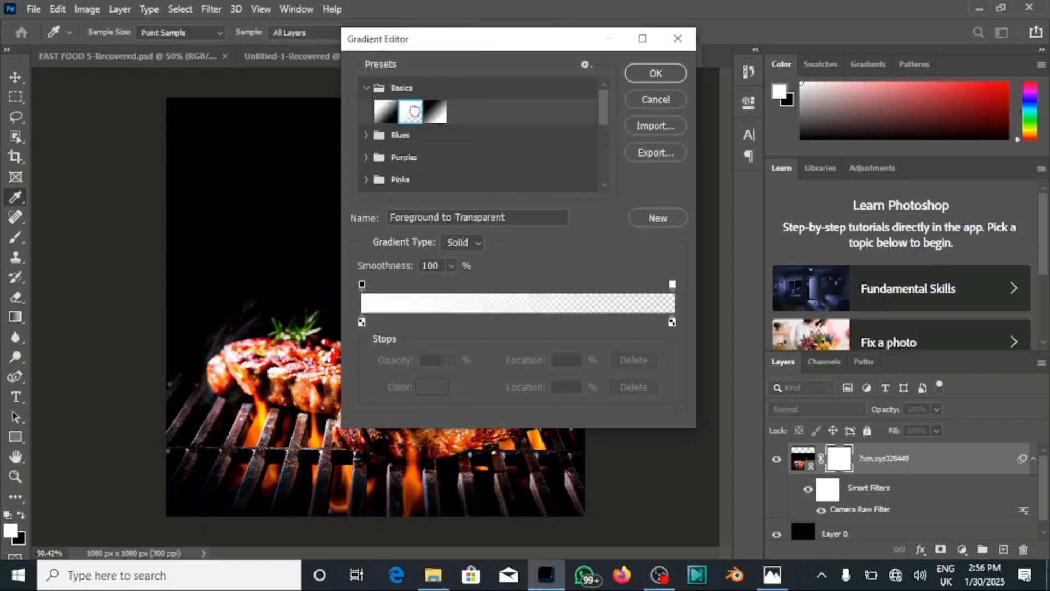
pyautogui.click(362, 322)
pyautogui.click(425, 388)
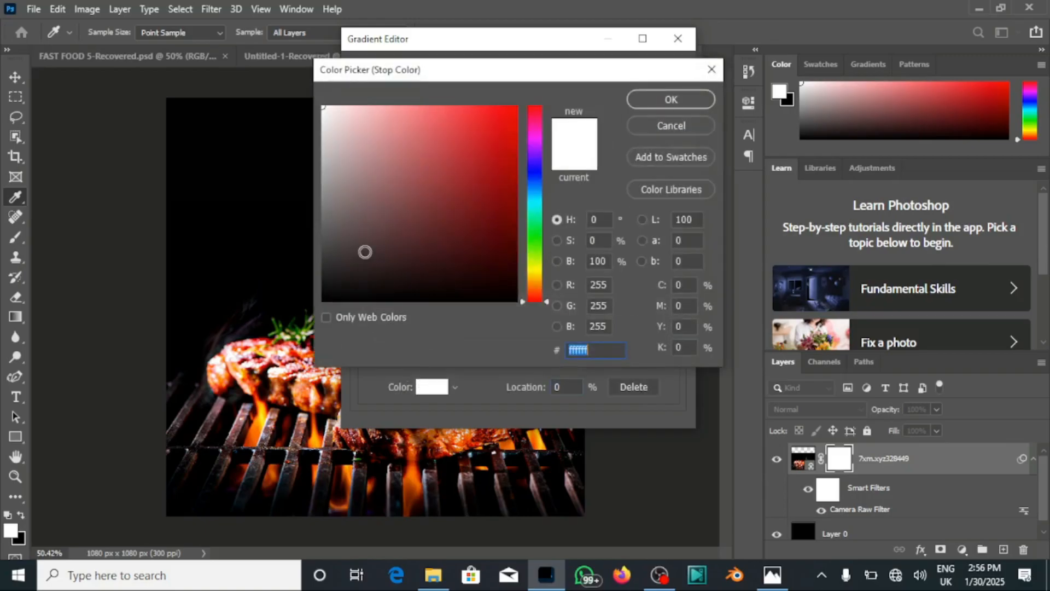
pyautogui.moveTo(364, 249); pyautogui.dragTo(330, 301)
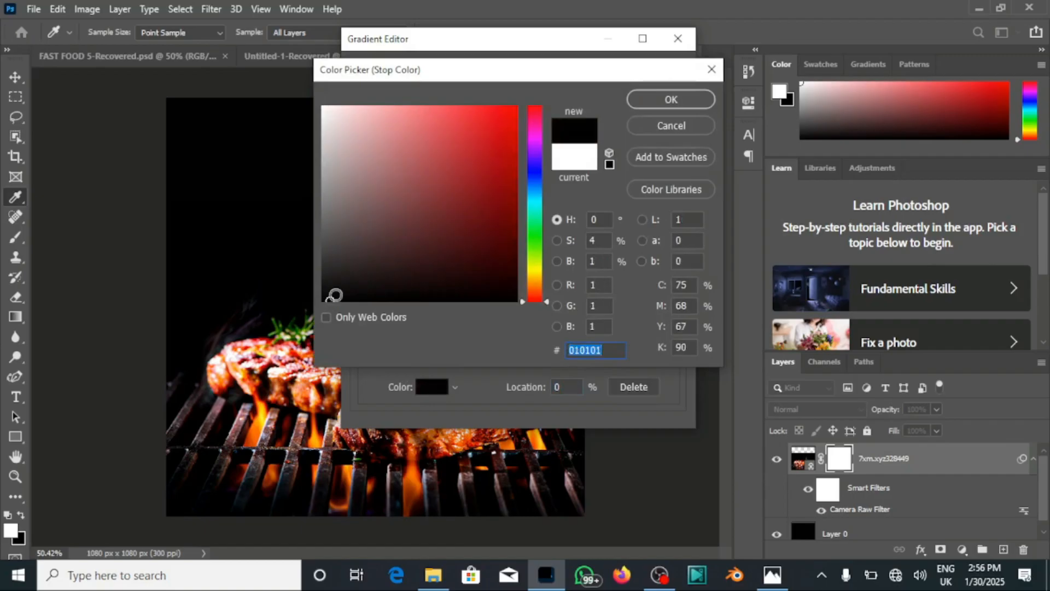
pyautogui.click(647, 101)
pyautogui.click(651, 73)
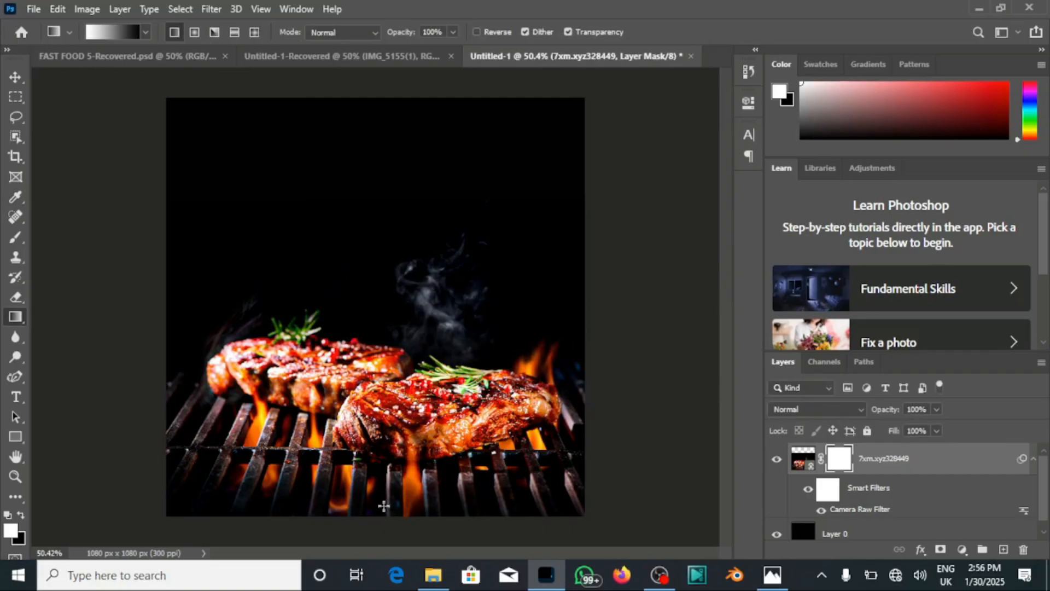
pyautogui.moveTo(384, 506); pyautogui.dragTo(398, 417)
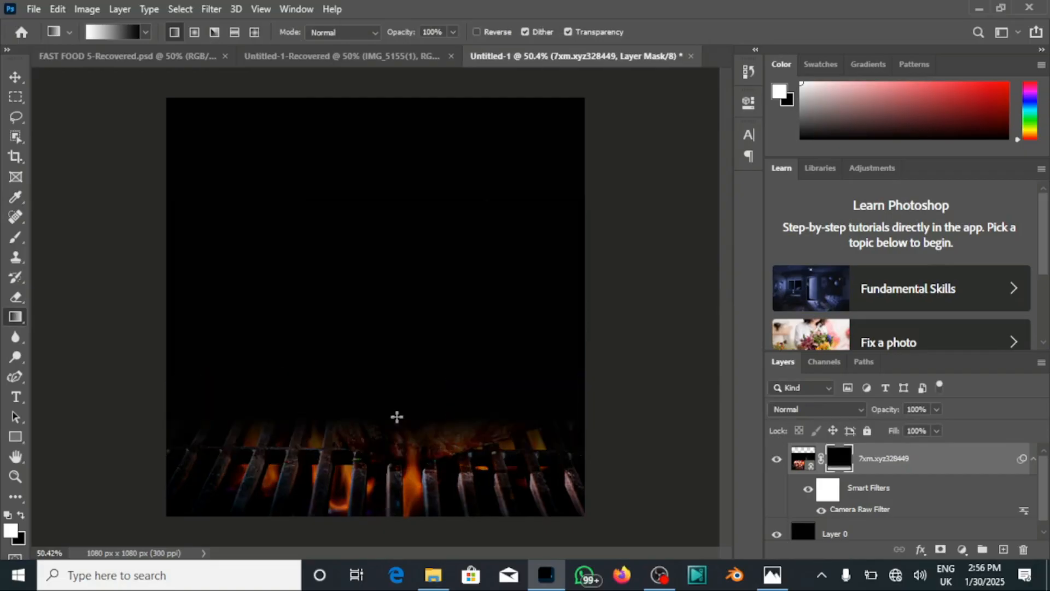
pyautogui.hotkey('ctrl', 'z')
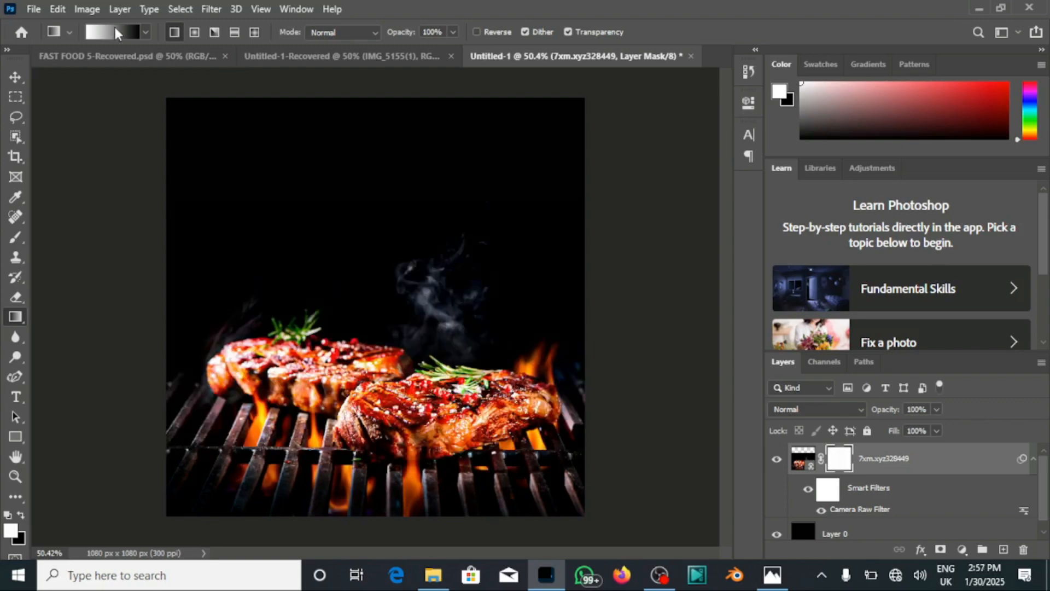
# - Set the gradient to the Foreground to Transparent preset, with its starting color stop sampled from a black area of the steak image
pyautogui.click(117, 34)
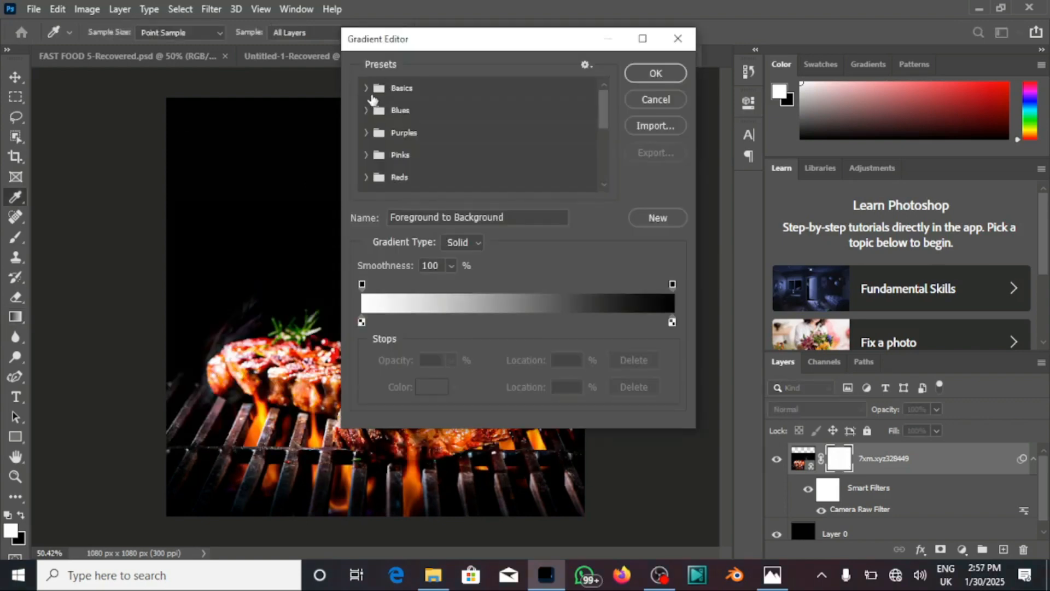
pyautogui.click(371, 91)
pyautogui.click(407, 112)
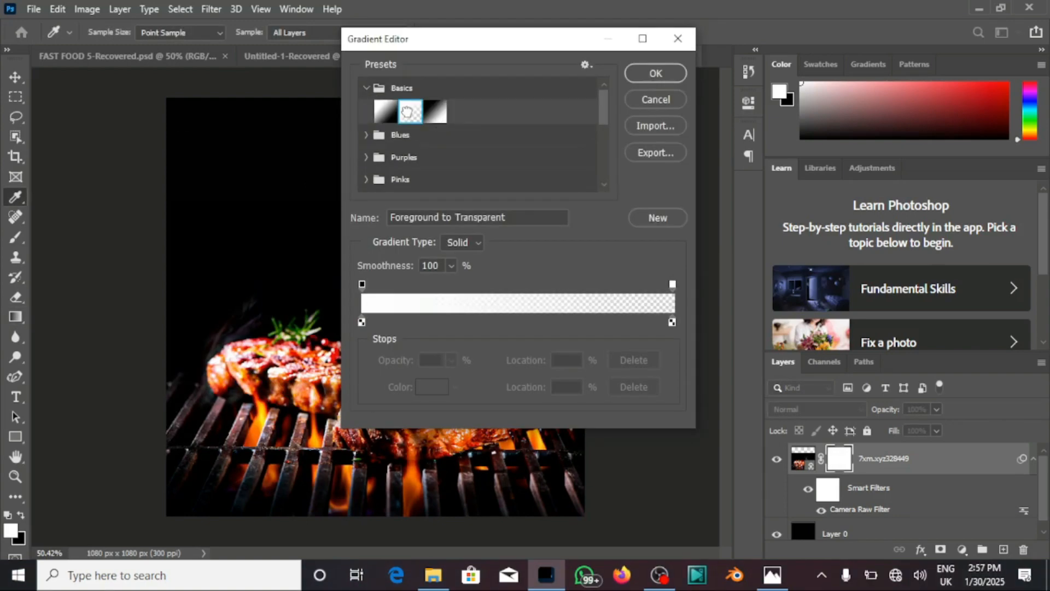
pyautogui.click(361, 321)
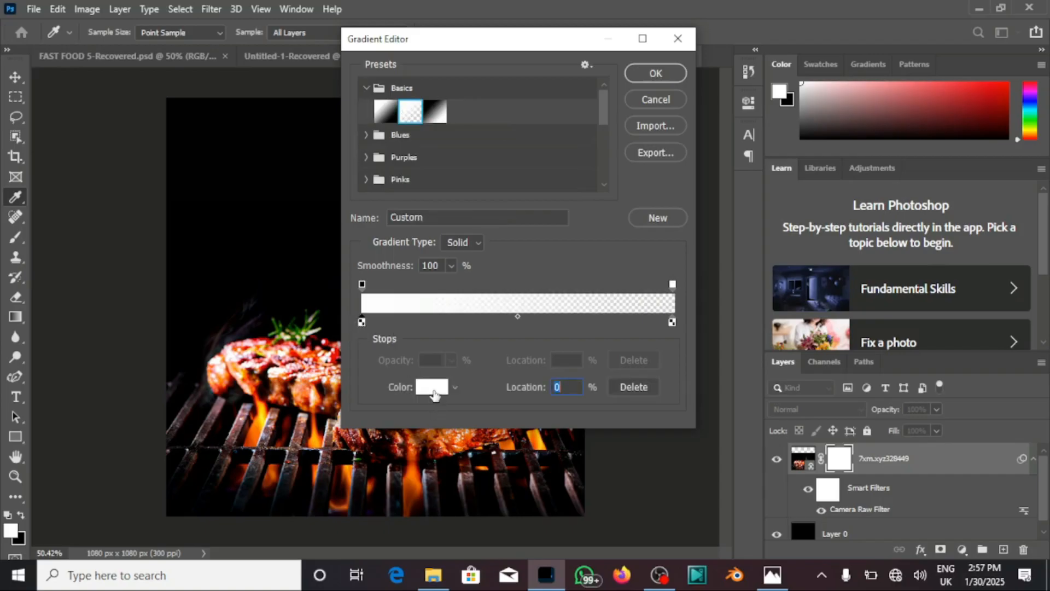
pyautogui.click(433, 390)
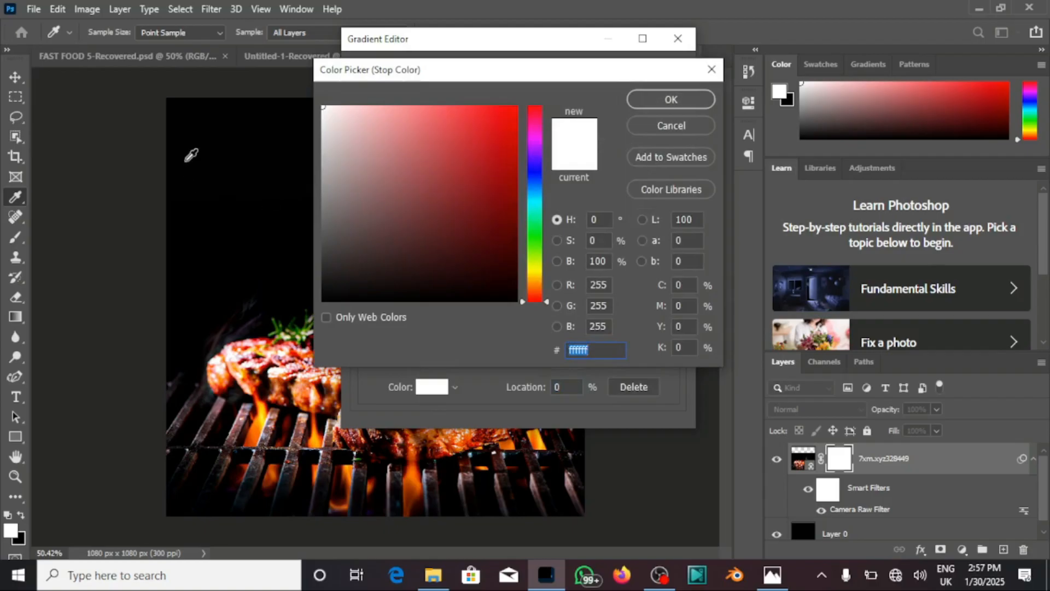
pyautogui.click(304, 335)
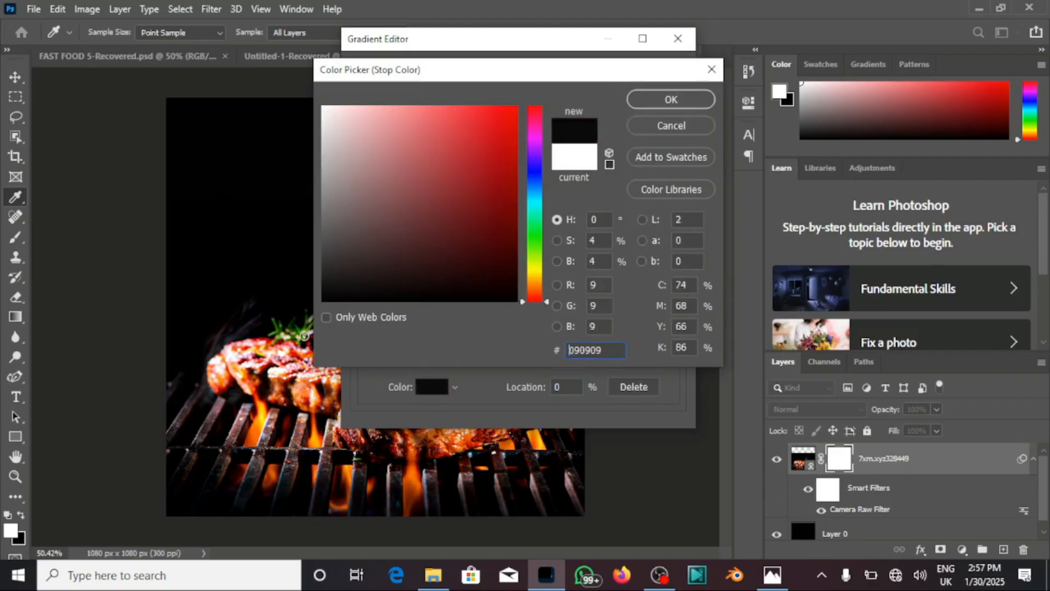
pyautogui.moveTo(304, 336); pyautogui.dragTo(301, 347)
pyautogui.click(672, 97)
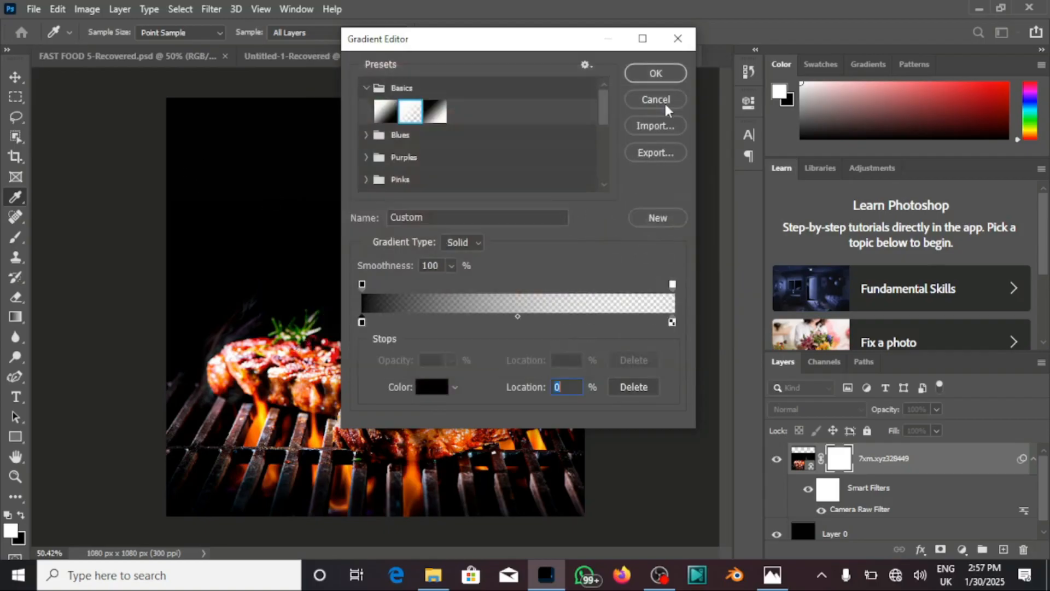
pyautogui.click(654, 74)
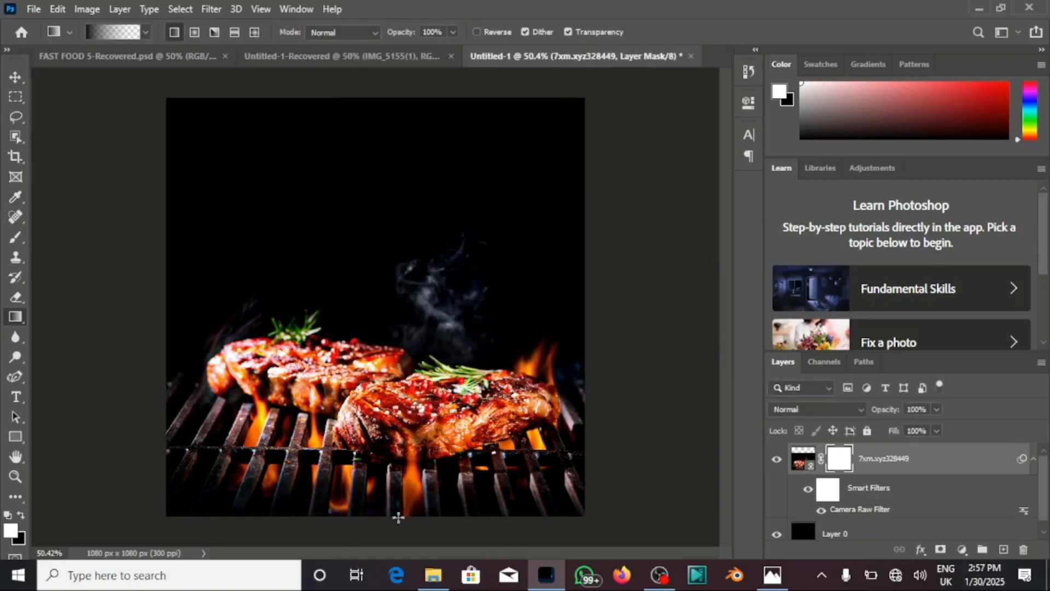
# - Draw linear gradients on the steak layer's mask to fade the lower grill and the upper part of the smoke into the black background
pyautogui.moveTo(398, 518); pyautogui.dragTo(386, 385)
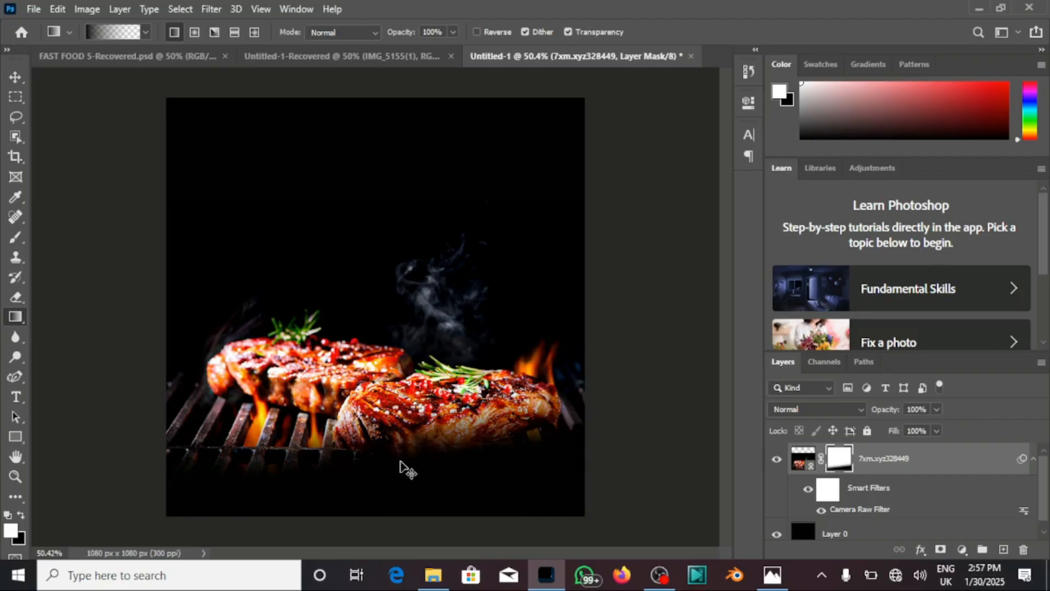
pyautogui.hotkey('ctrl', 'z')
pyautogui.moveTo(384, 481); pyautogui.dragTo(380, 393)
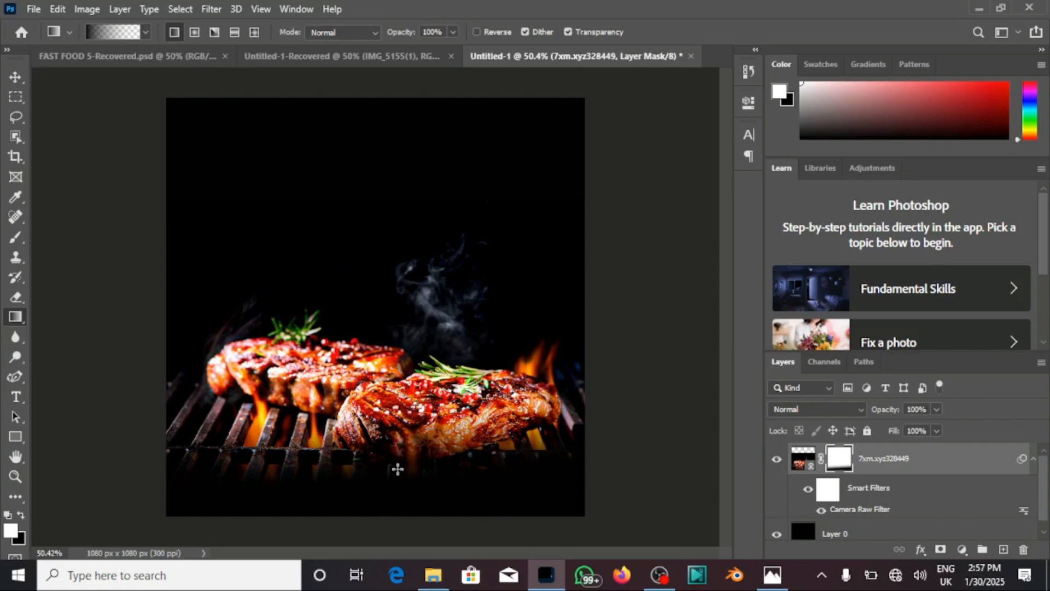
pyautogui.moveTo(397, 252); pyautogui.dragTo(399, 372)
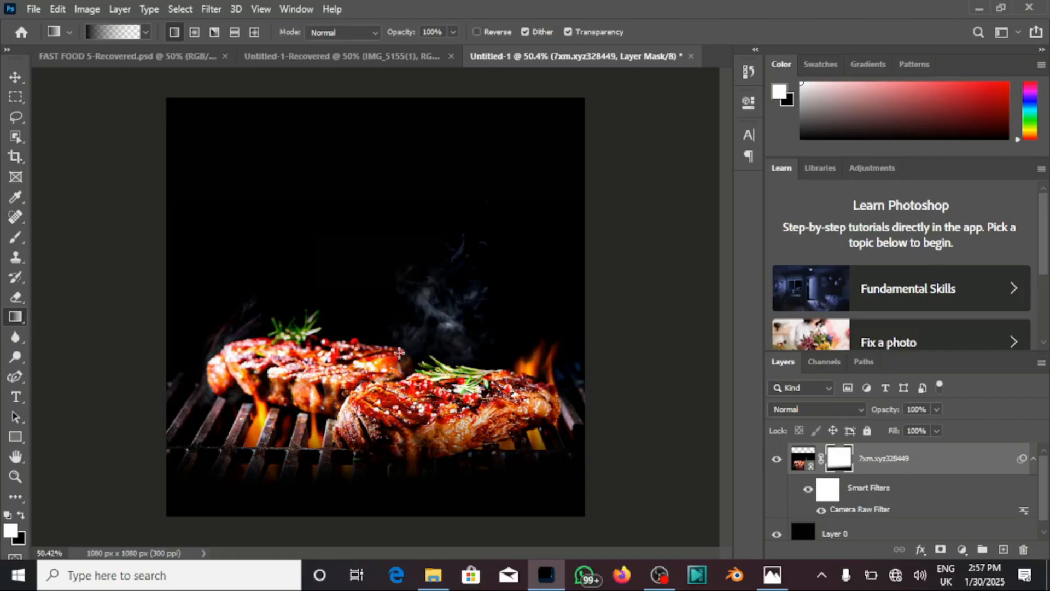
pyautogui.moveTo(285, 261); pyautogui.dragTo(285, 356)
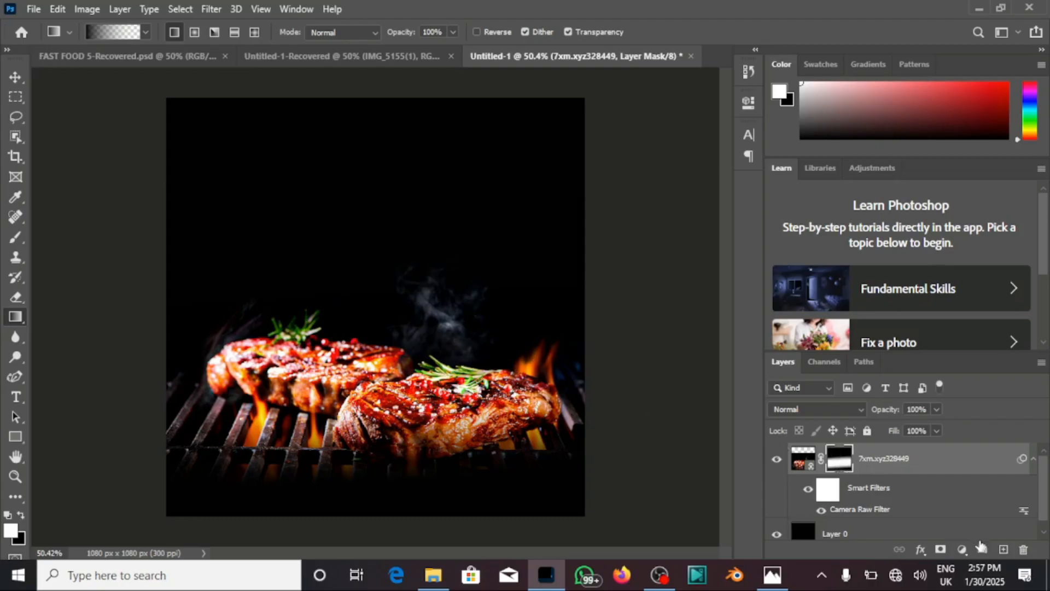
# - Create a new layer group and place the rice bowl image rb_26669 from the fast food 5 folder as a linked file
pyautogui.click(983, 549)
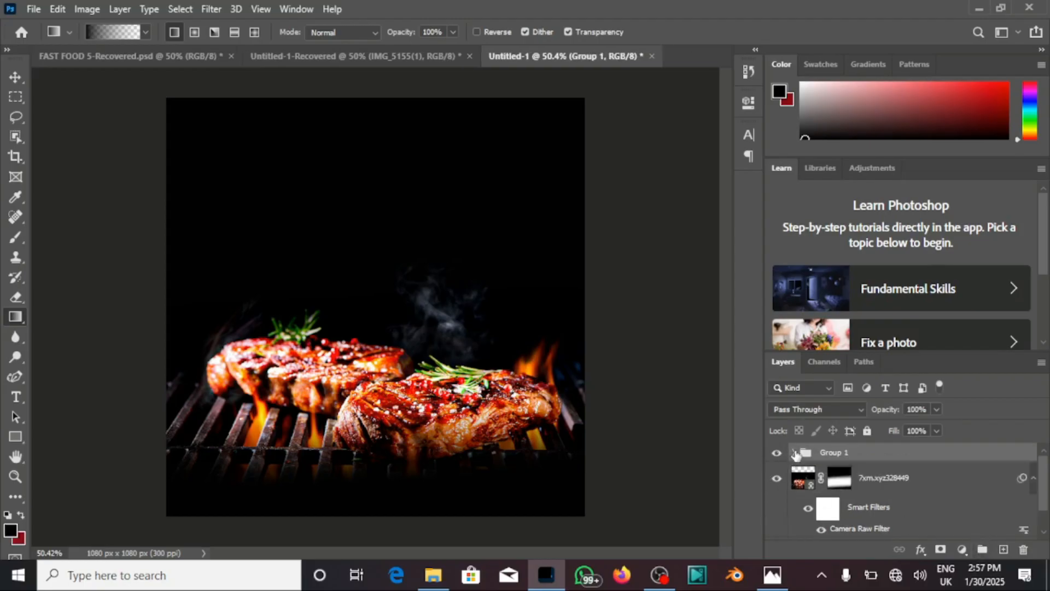
pyautogui.click(34, 11)
pyautogui.click(34, 11)
pyautogui.click(34, 11)
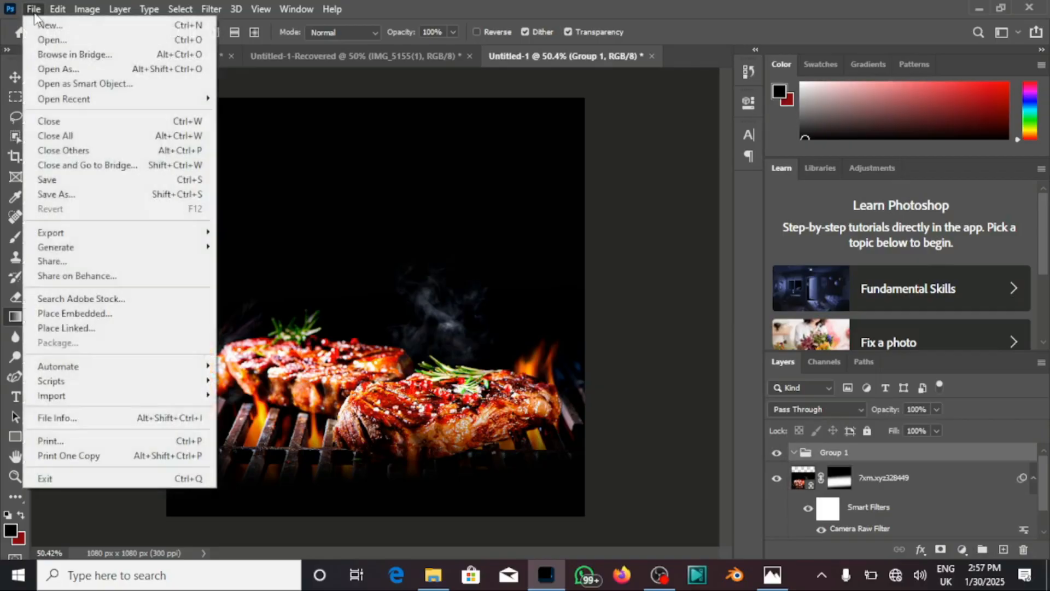
pyautogui.click(34, 11)
pyautogui.click(34, 12)
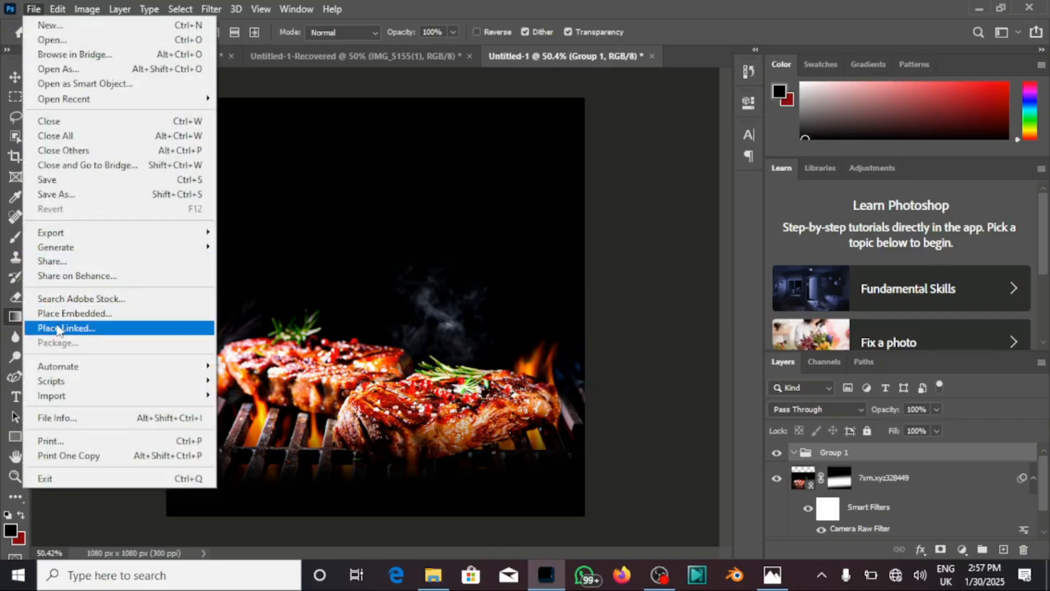
pyautogui.click(57, 327)
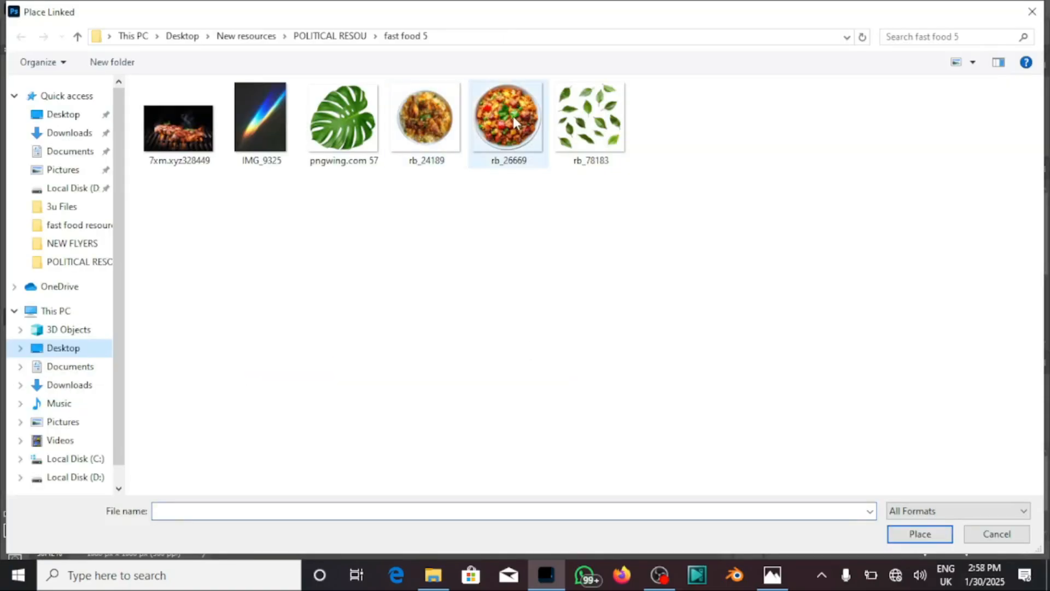
pyautogui.click(513, 116)
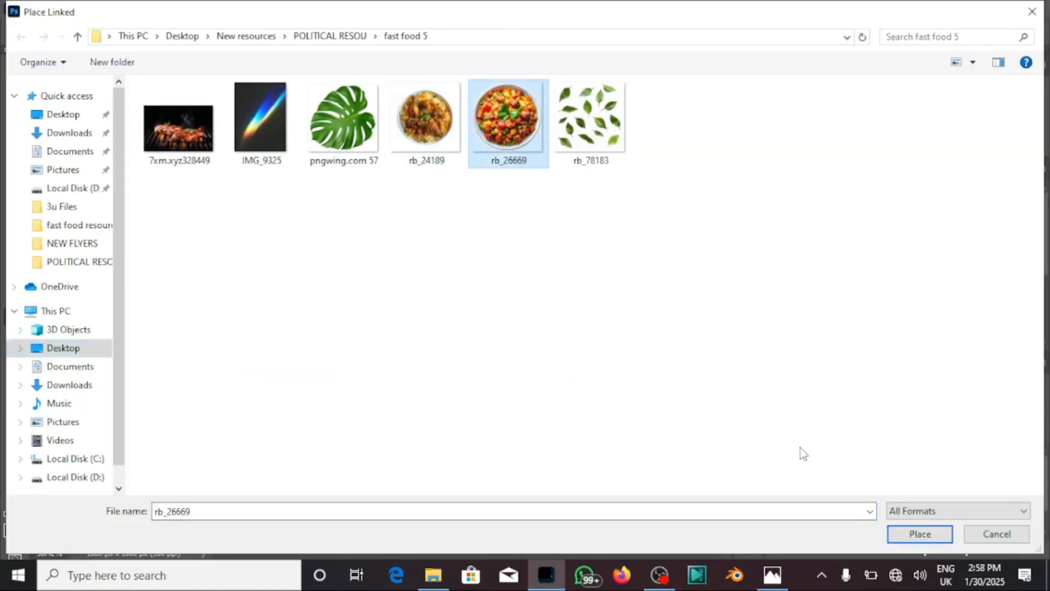
pyautogui.click(910, 537)
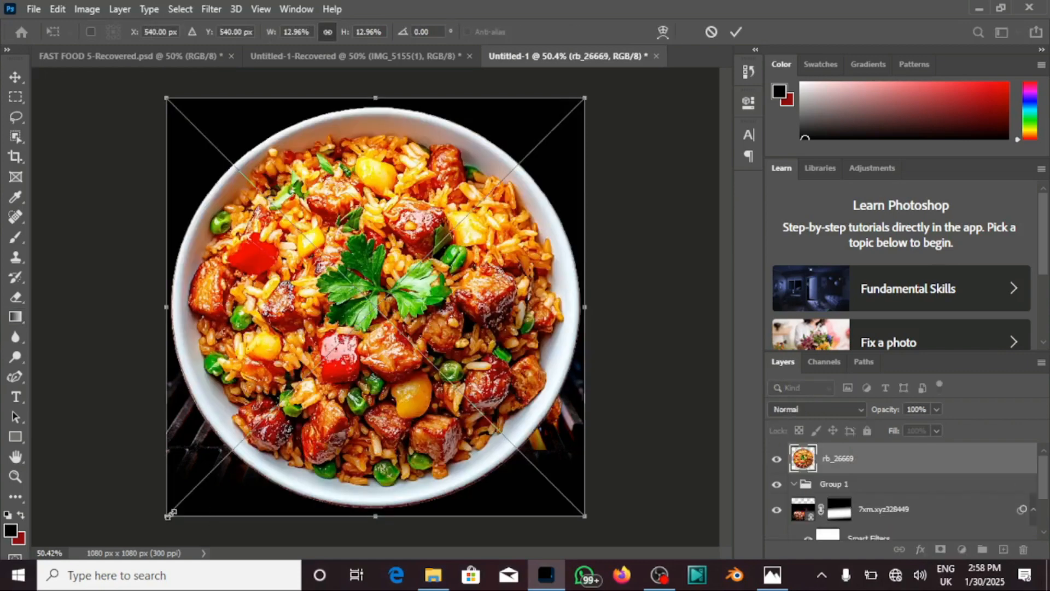
# - Scale the rice bowl image to about 3.86% and position it above the steaks at about X 701 px, Y 337 px
pyautogui.moveTo(168, 515); pyautogui.dragTo(483, 219)
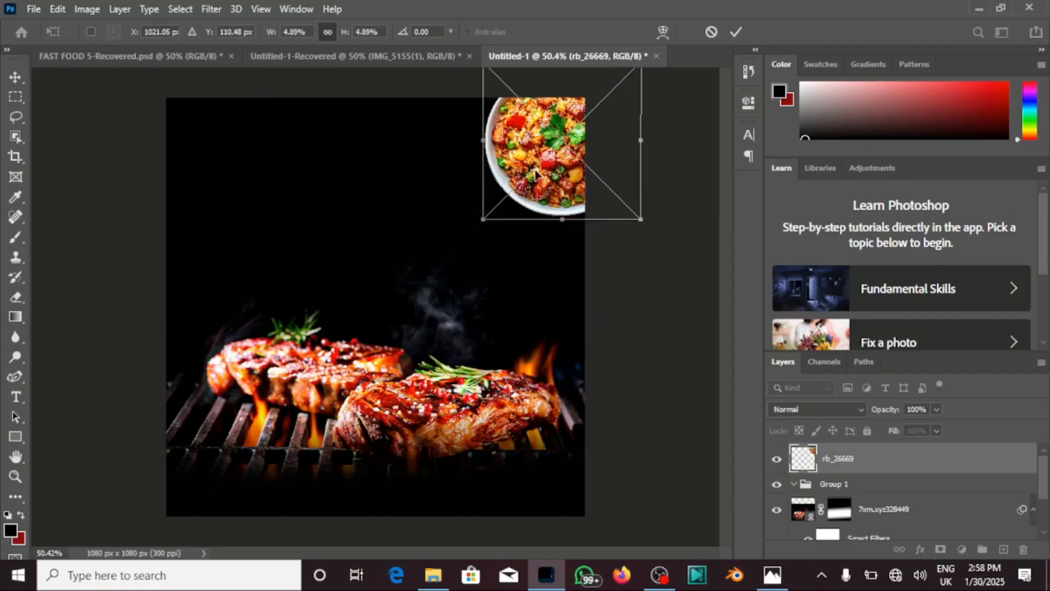
pyautogui.moveTo(535, 174); pyautogui.dragTo(499, 199)
pyautogui.moveTo(454, 249); pyautogui.dragTo(454, 215)
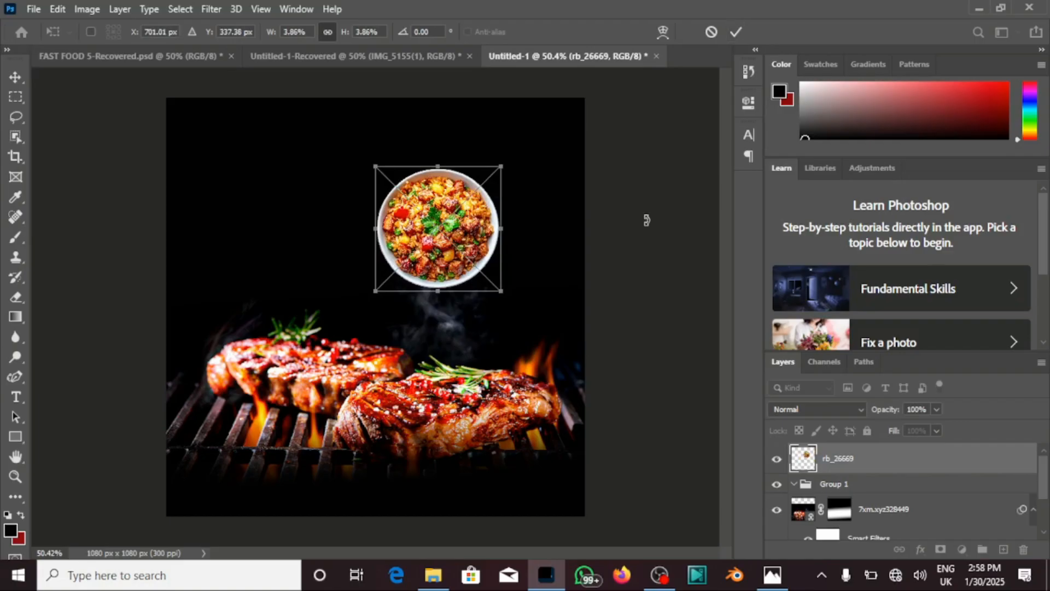
pyautogui.press('Return')
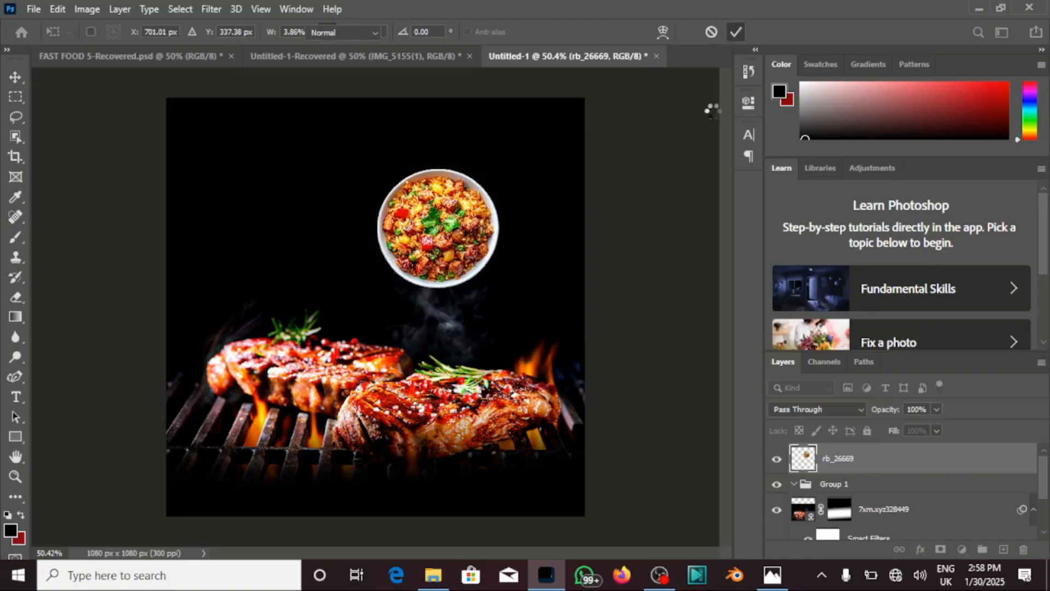
pyautogui.press('g')
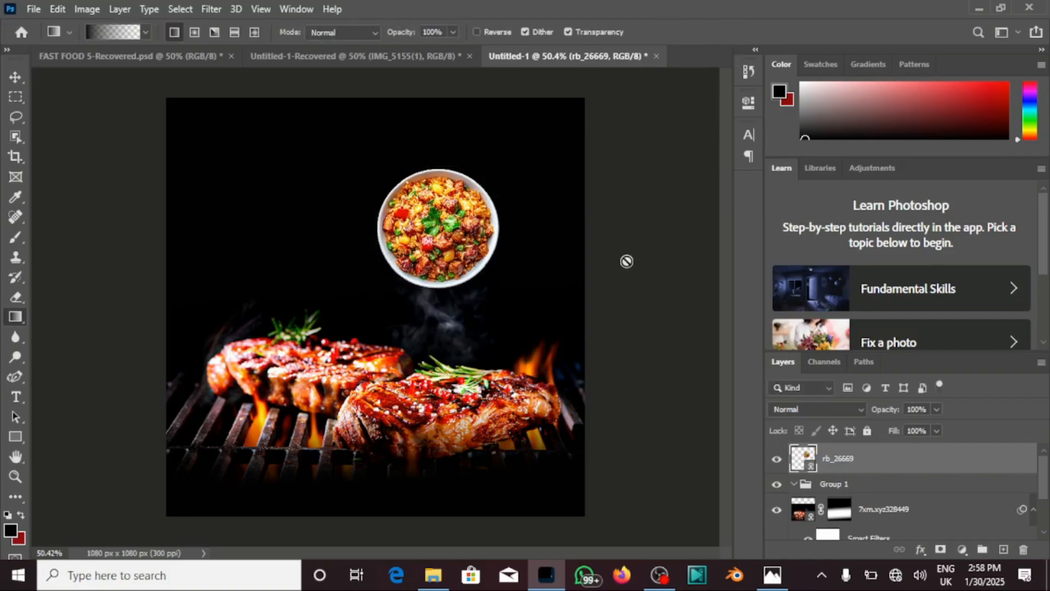
# - Place the rainbow light streak image IMG_9325 from the fast food 5 folder as a linked file
pyautogui.click(34, 10)
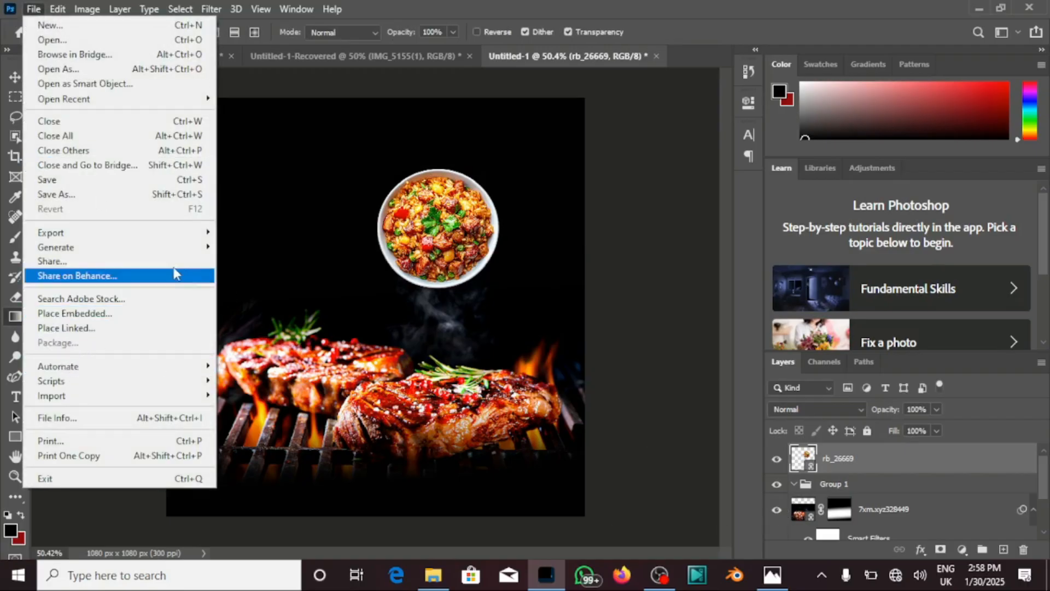
pyautogui.click(135, 329)
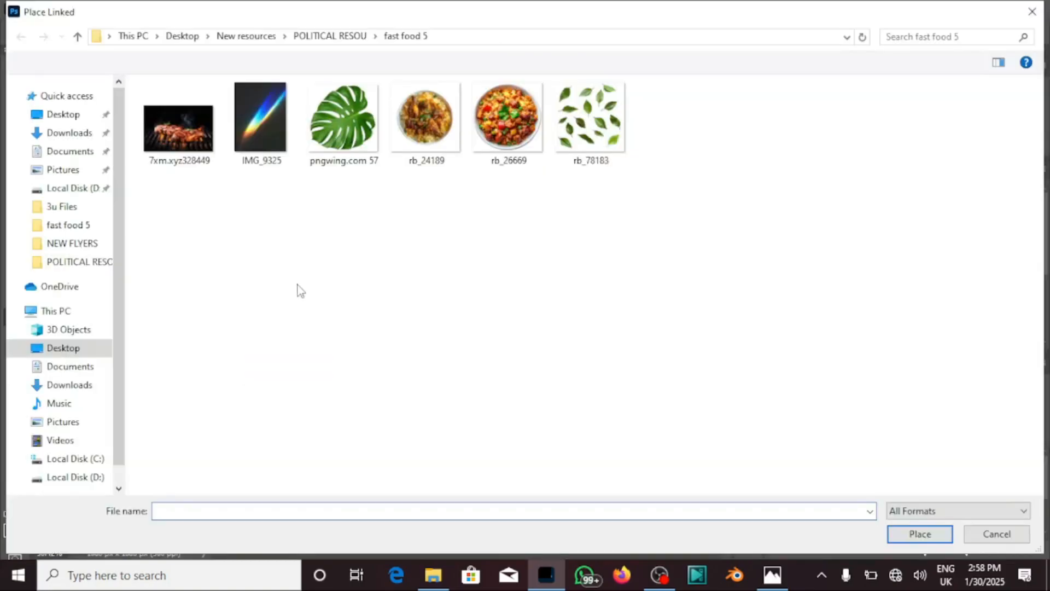
pyautogui.click(264, 114)
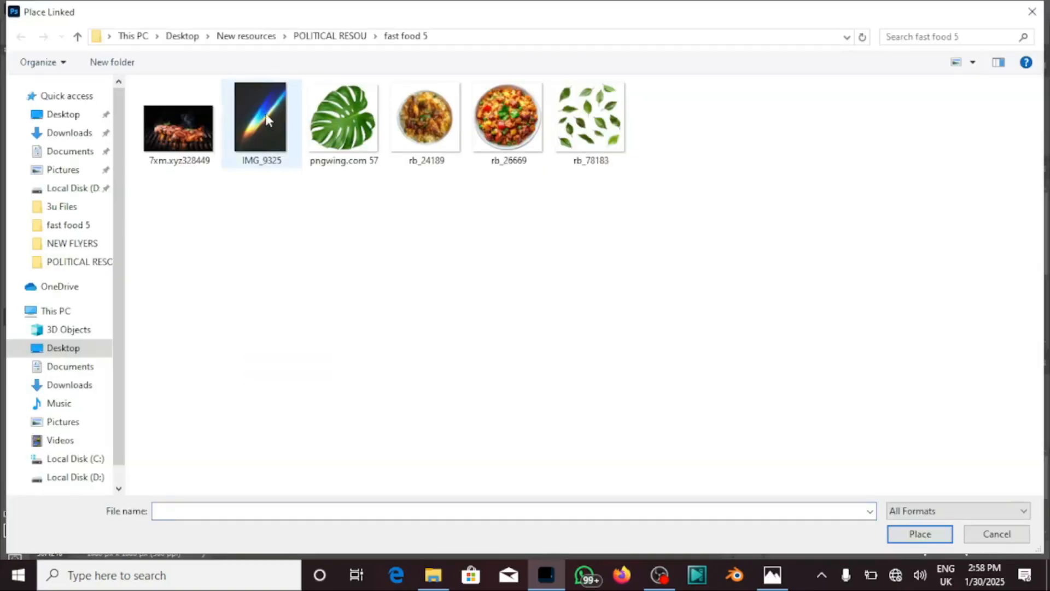
pyautogui.click(924, 535)
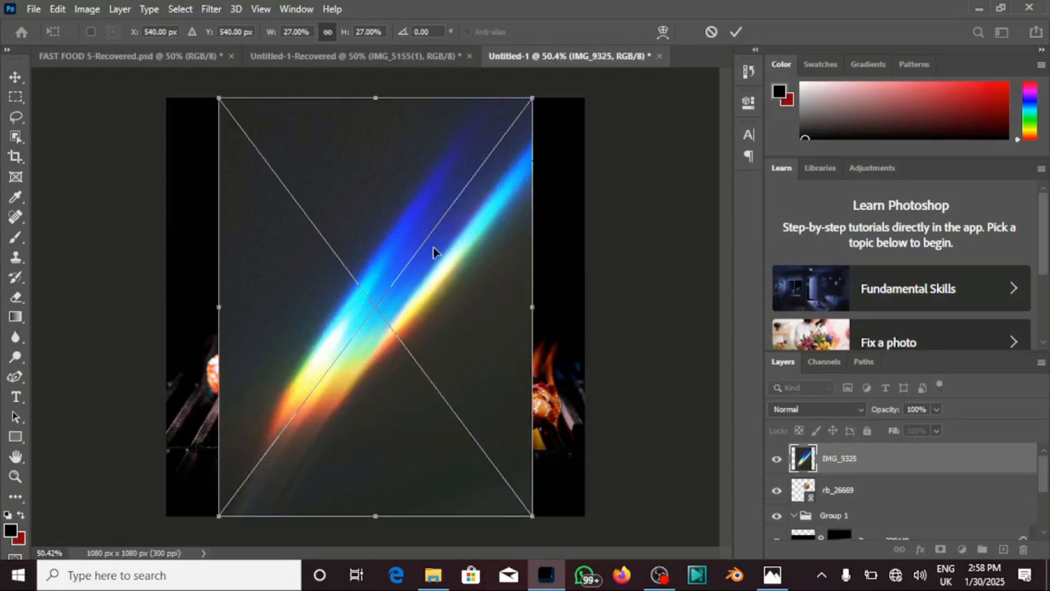
pyautogui.press('Return')
pyautogui.press('g')
pyautogui.click(386, 286)
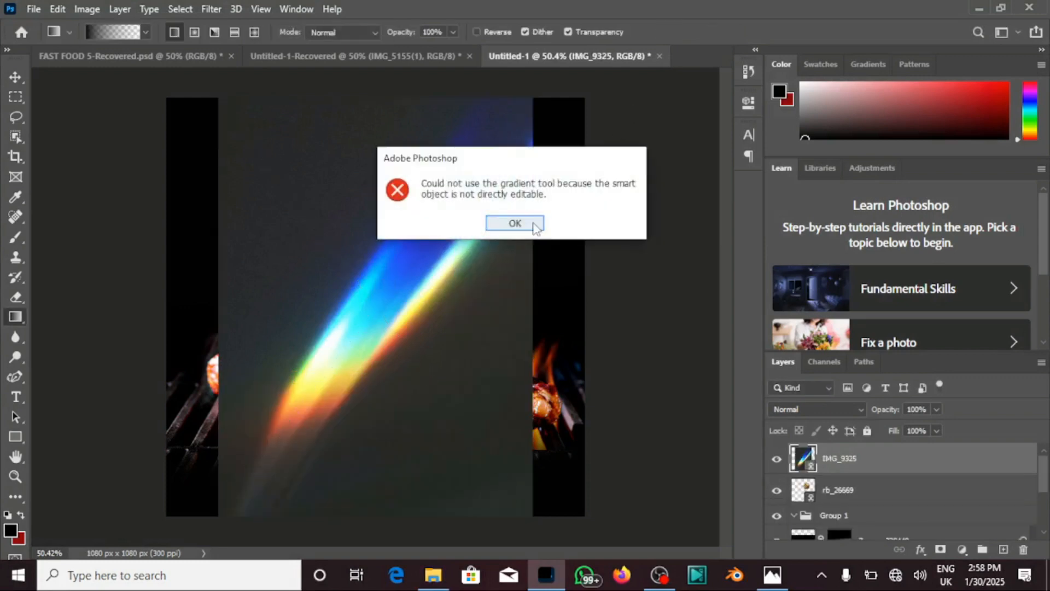
pyautogui.click(535, 226)
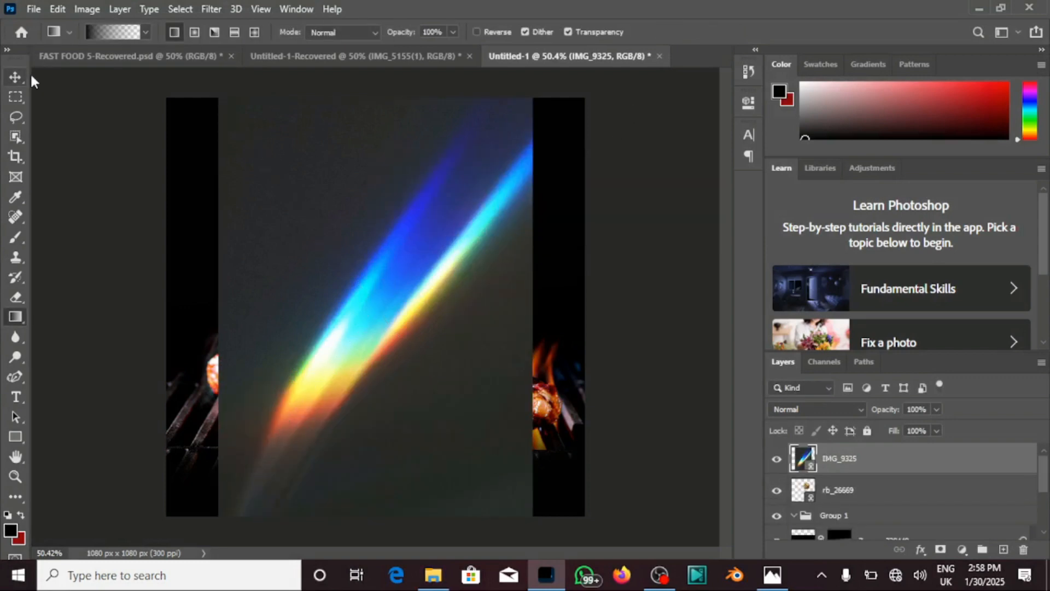
# - Scale the light streak image to about 17.58% and position it over the rear steak at about X 232 px, Y 844 px
pyautogui.click(15, 77)
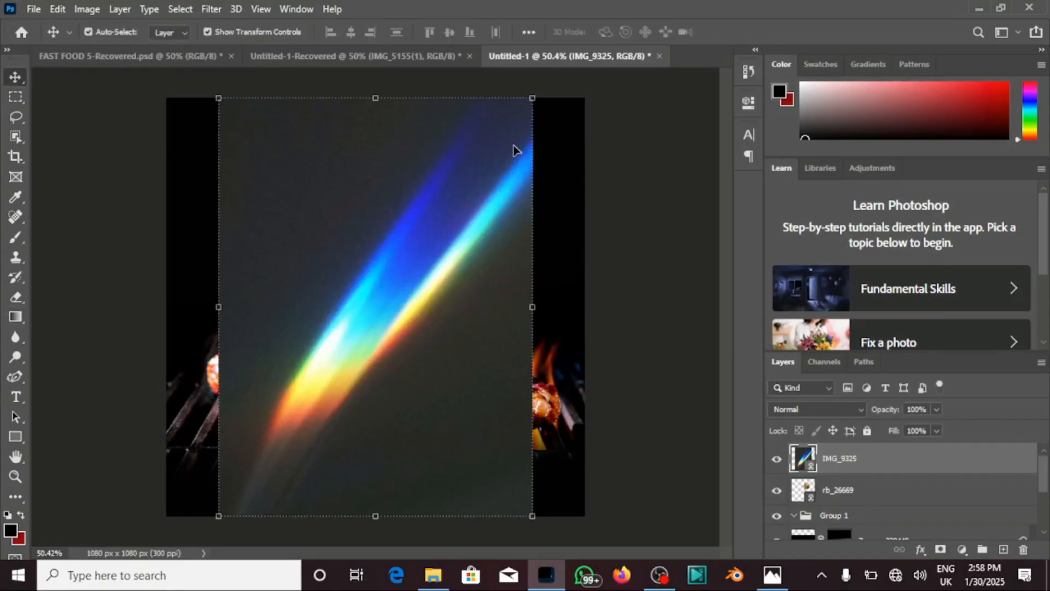
pyautogui.moveTo(532, 98); pyautogui.dragTo(421, 241)
pyautogui.moveTo(362, 309); pyautogui.dragTo(298, 356)
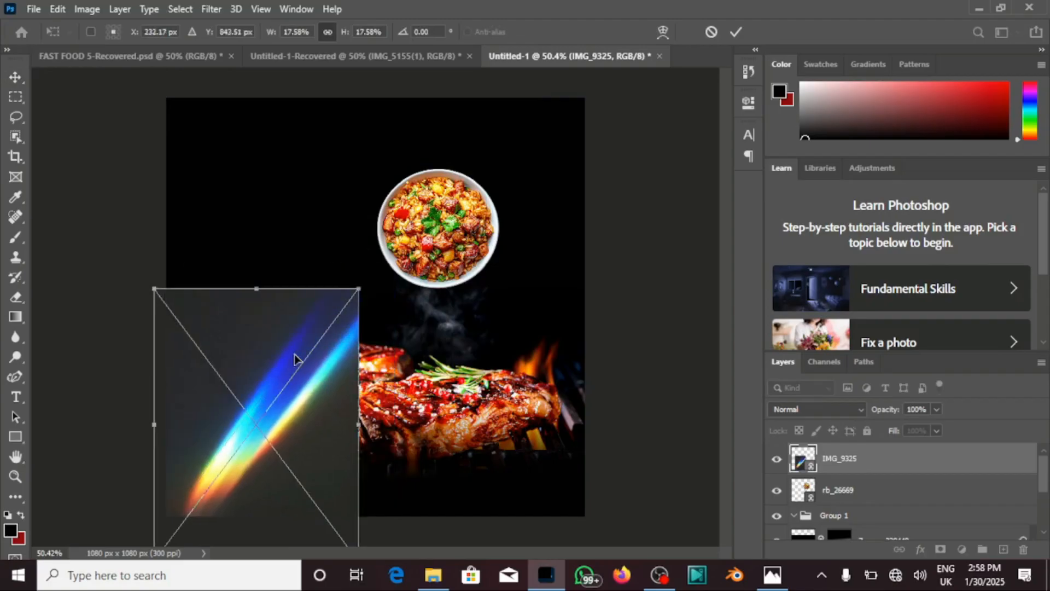
pyautogui.click(736, 32)
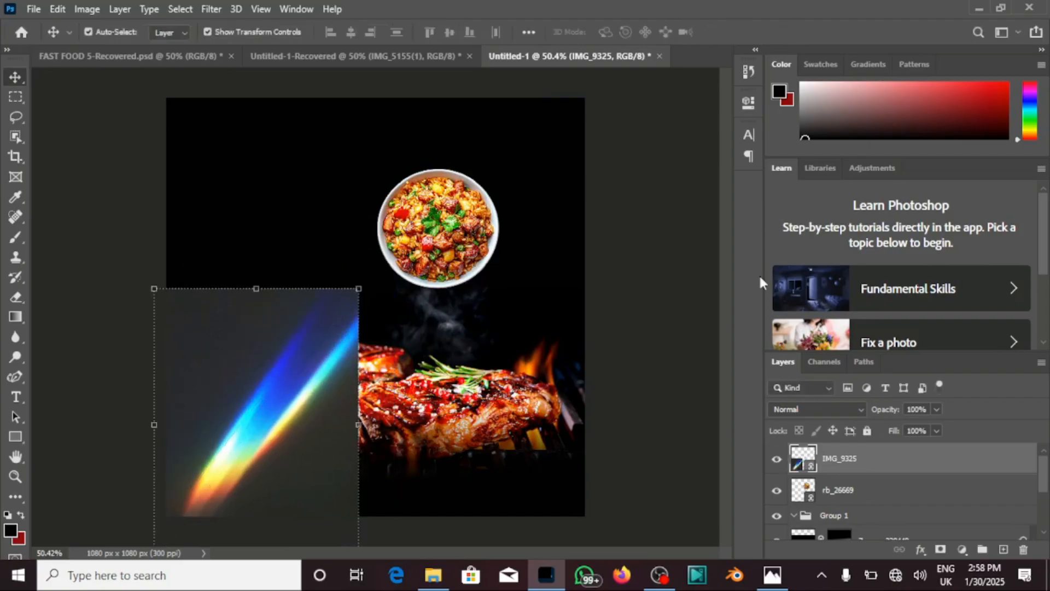
# - Set the light streak layer's blend mode to Pin Light, comparing it with the finished flyer in FAST FOOD 5-Recovered.psd
pyautogui.click(848, 411)
pyautogui.click(848, 411)
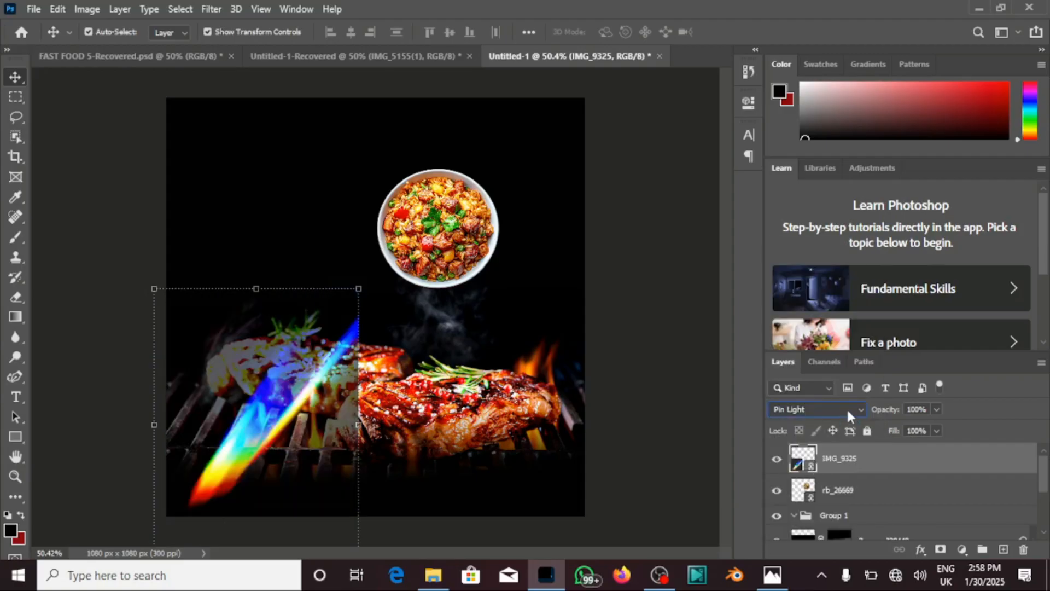
pyautogui.click(848, 414)
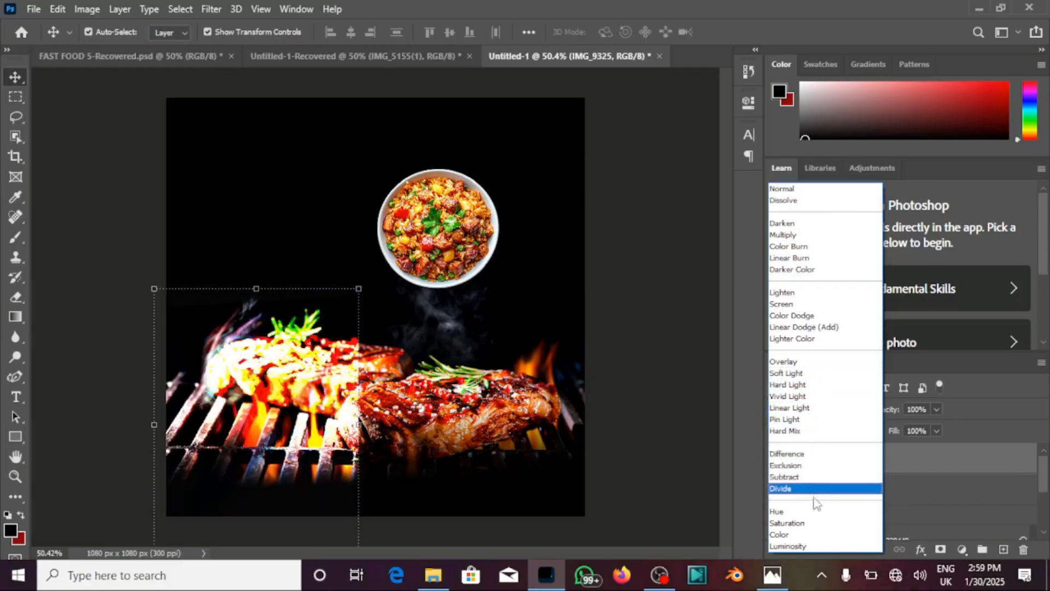
pyautogui.click(654, 328)
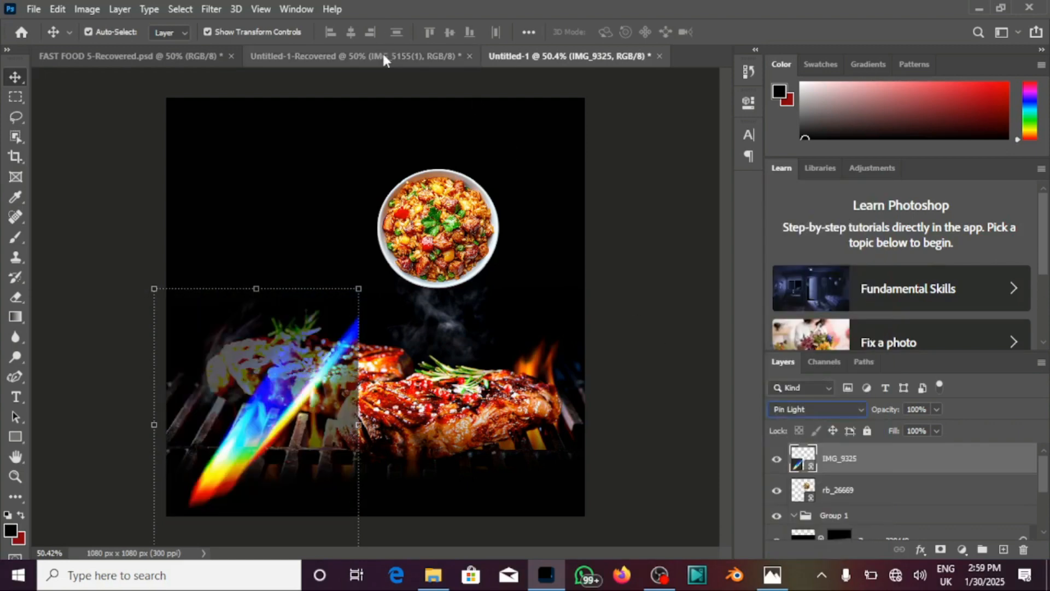
pyautogui.click(165, 55)
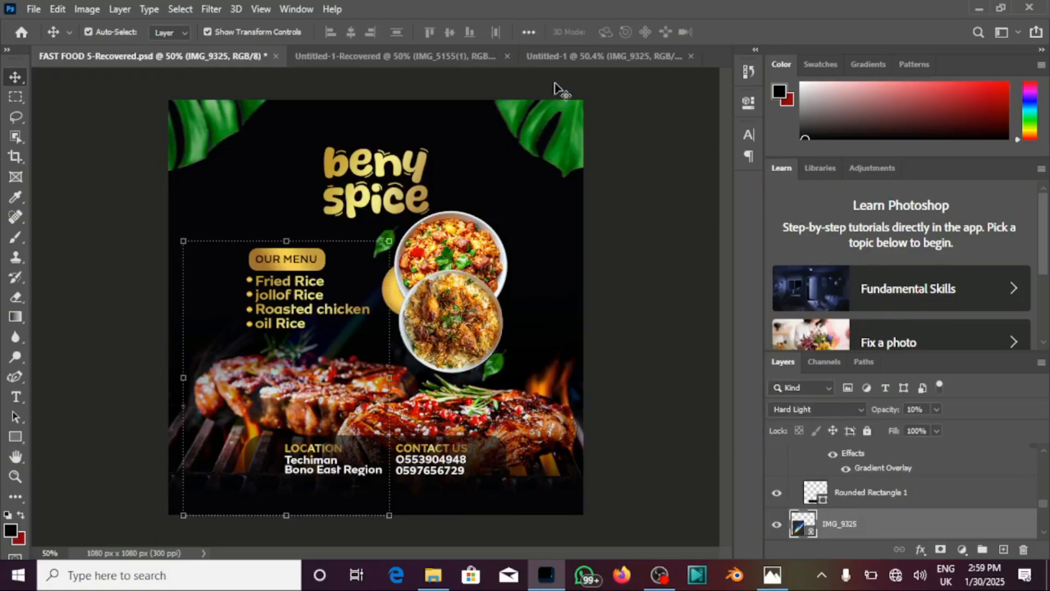
pyautogui.click(559, 55)
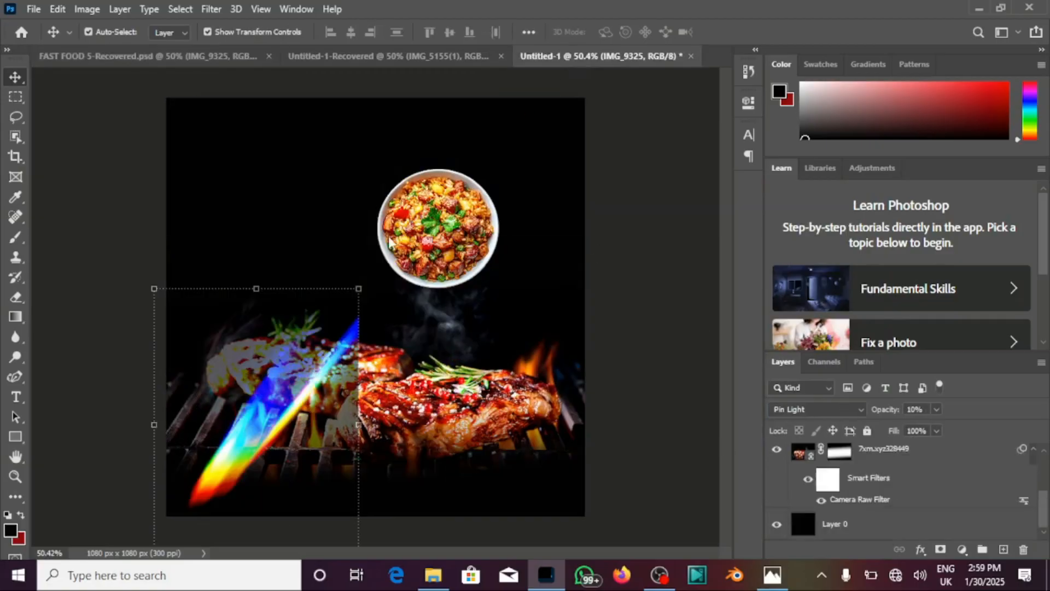
pyautogui.click(834, 409)
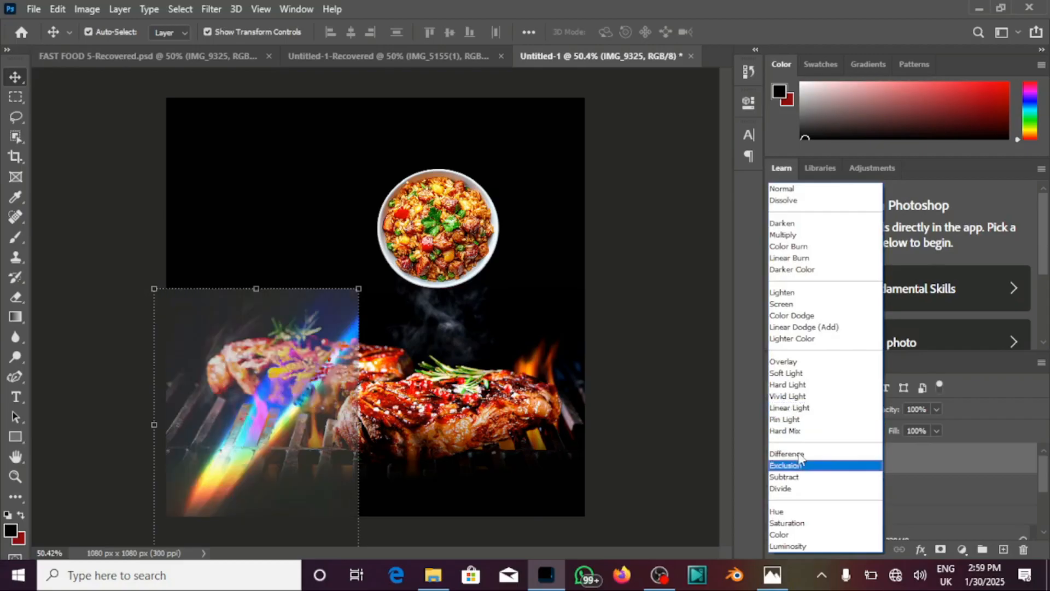
pyautogui.click(794, 420)
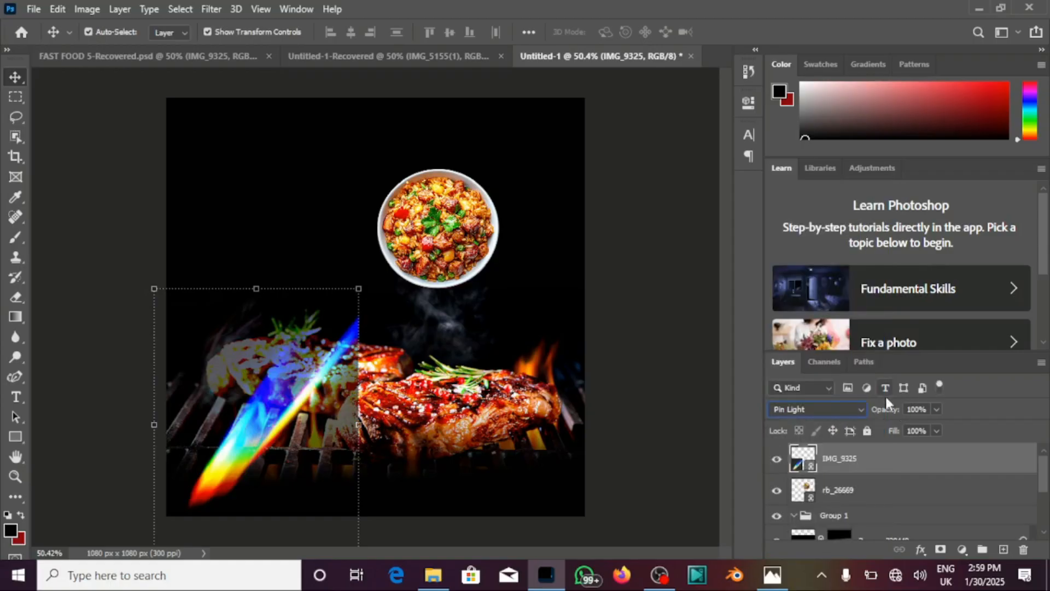
# - Lower the light streak layer's opacity to 15% and move it up so the beam rises above the rear steak
pyautogui.moveTo(885, 409); pyautogui.dragTo(824, 415)
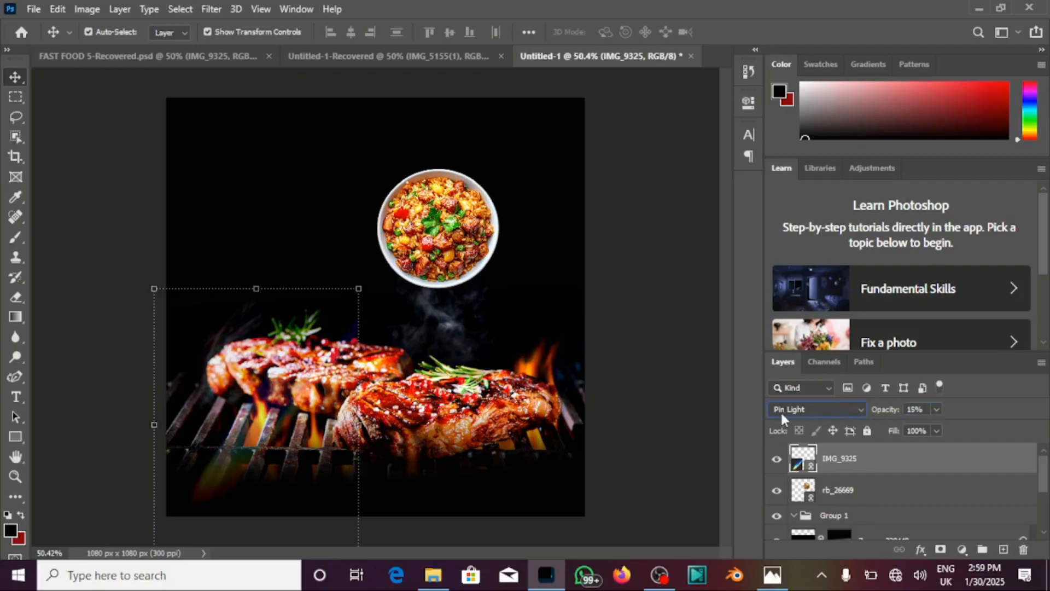
pyautogui.moveTo(266, 361)
pyautogui.mouseDown()
pyautogui.moveTo(268, 386)
pyautogui.moveTo(266, 348)
pyautogui.mouseUp()
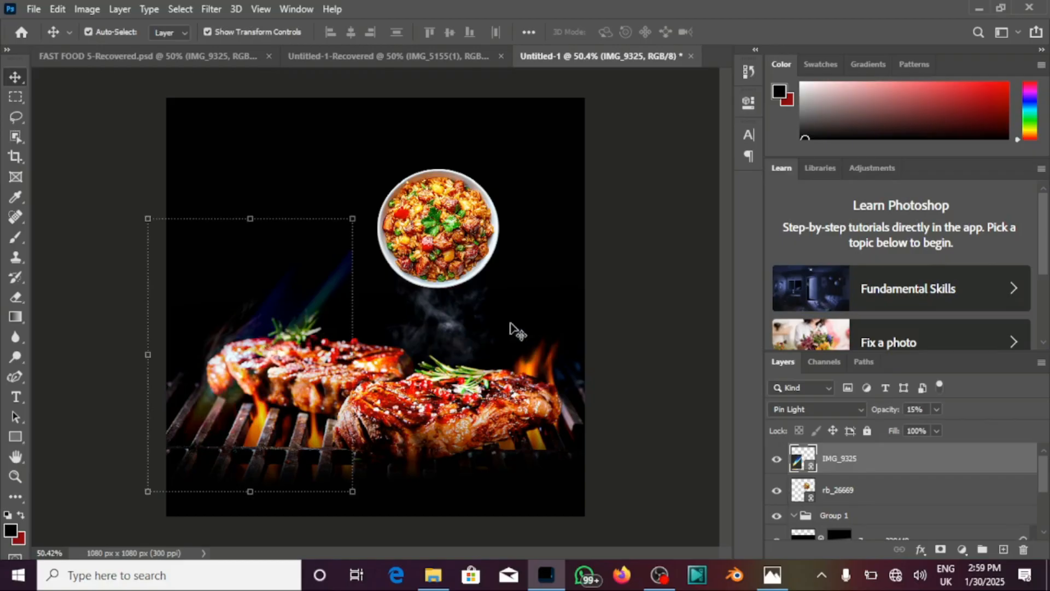
pyautogui.click(665, 264)
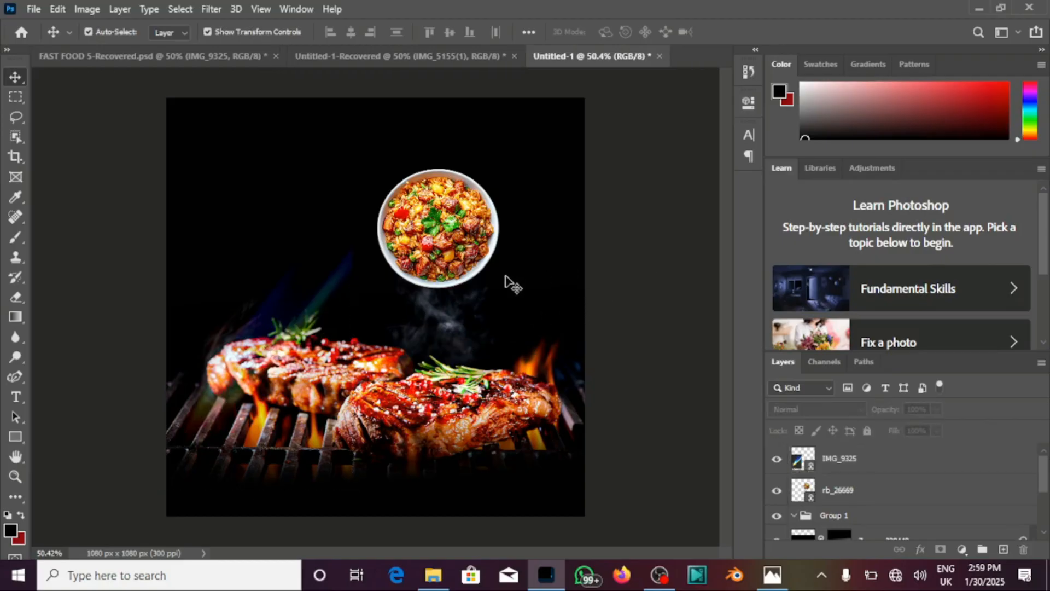
# - Move the rice bowl layer rb_26669 into Group 1 and place the chicken rice image rb_24189 there as a linked file
pyautogui.click(438, 228)
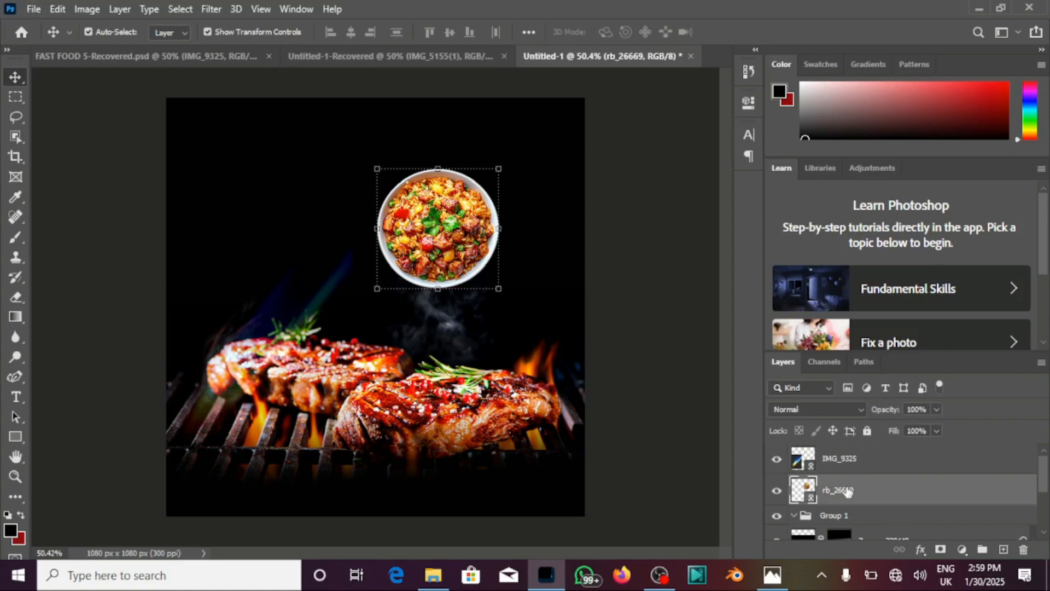
pyautogui.moveTo(847, 491); pyautogui.dragTo(845, 519)
pyautogui.click(34, 9)
pyautogui.click(63, 325)
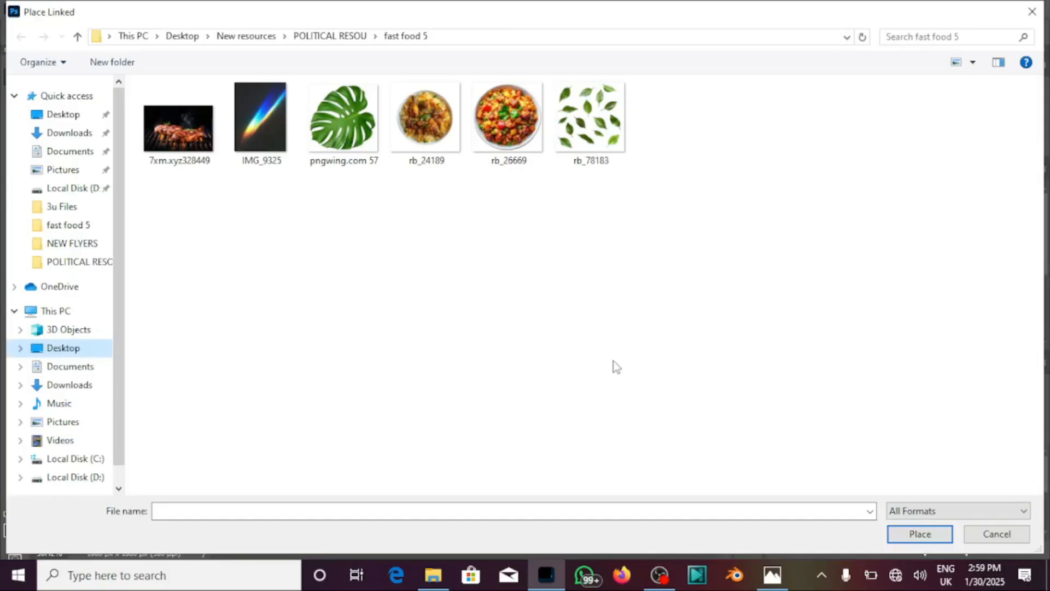
pyautogui.doubleClick(489, 149)
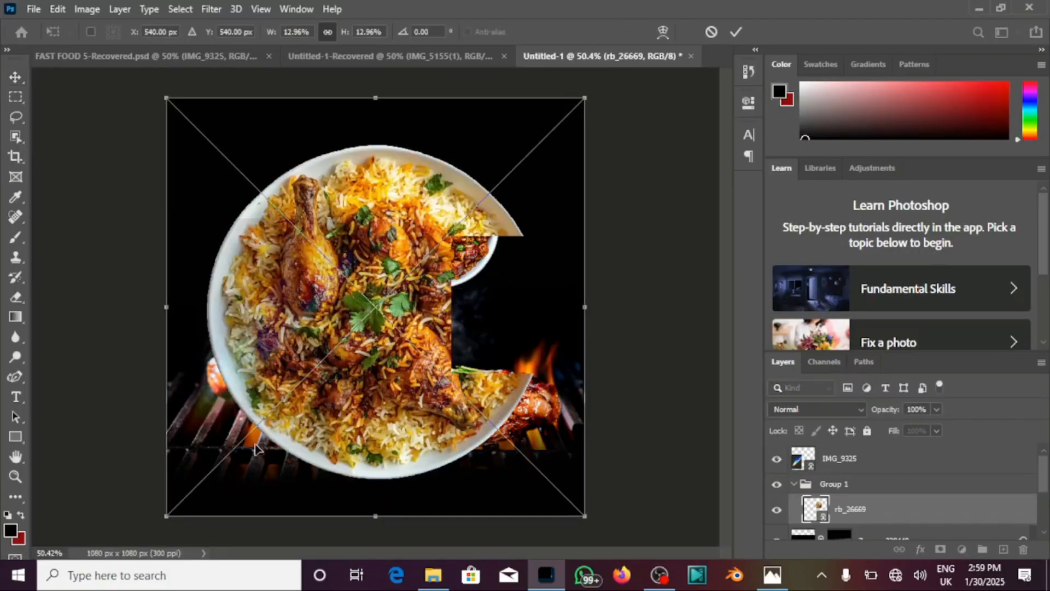
# - Scale the chicken rice bowl to about 3.34% and position it overlapping the first bowl's lower edge at about X 701 px, Y 477 px
pyautogui.moveTo(166, 514); pyautogui.dragTo(469, 268)
pyautogui.moveTo(525, 191); pyautogui.dragTo(444, 299)
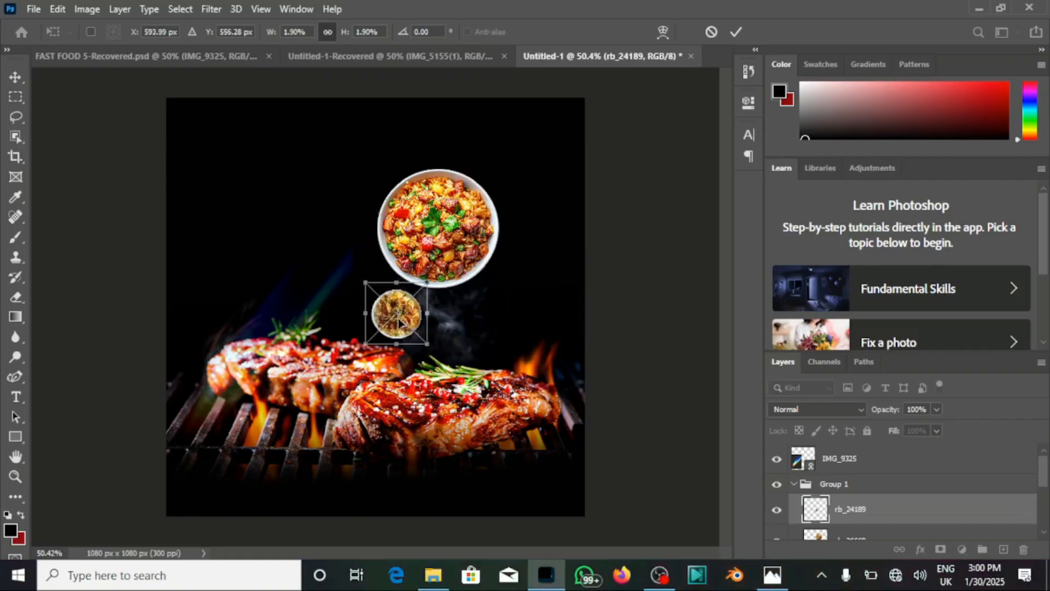
pyautogui.moveTo(384, 322); pyautogui.dragTo(453, 256)
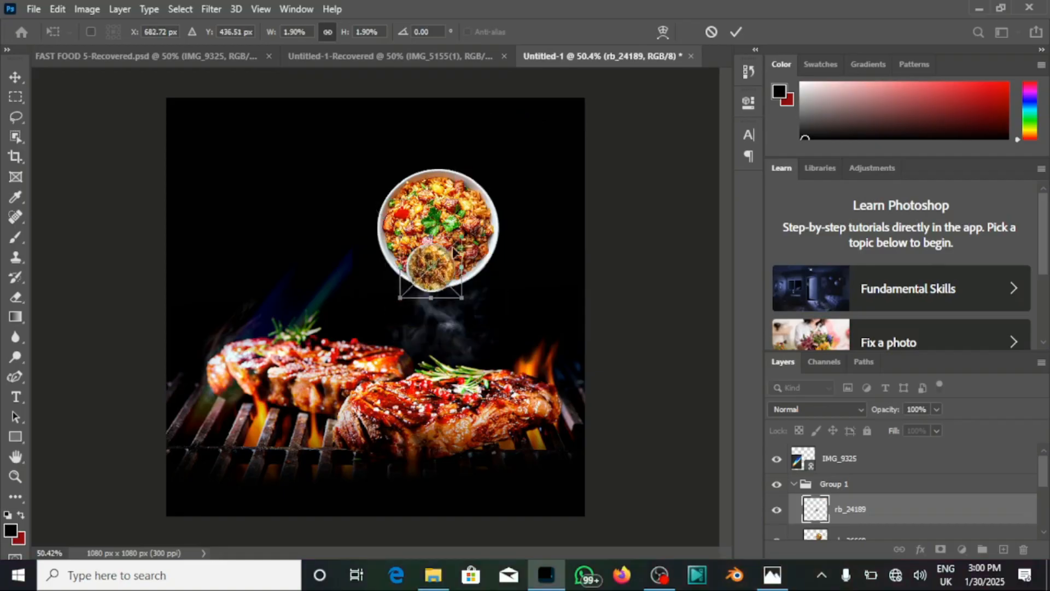
pyautogui.click(468, 224)
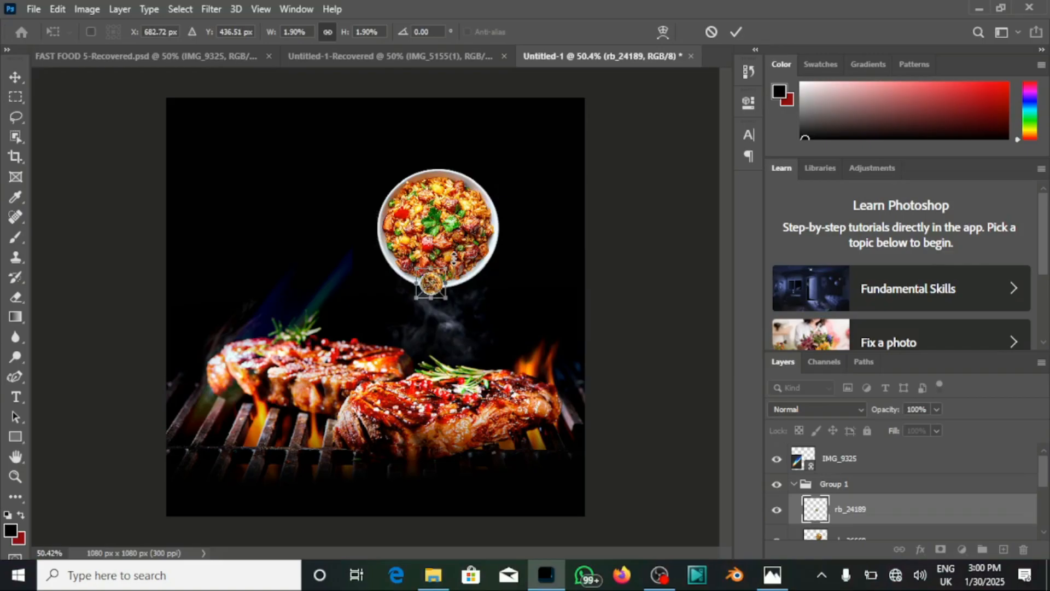
pyautogui.moveTo(446, 268); pyautogui.dragTo(512, 182)
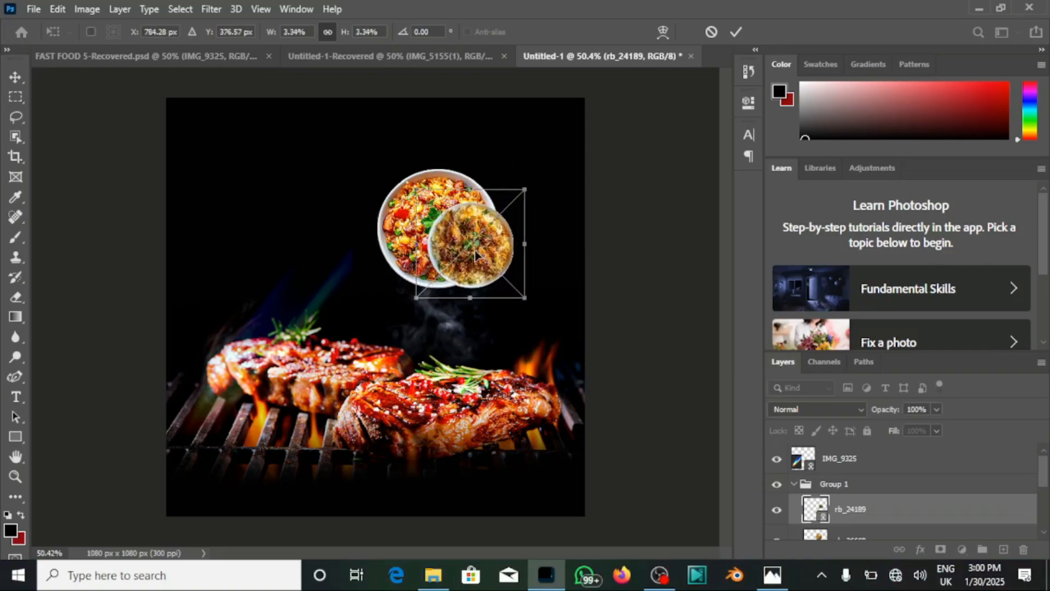
pyautogui.moveTo(475, 254); pyautogui.dragTo(440, 290)
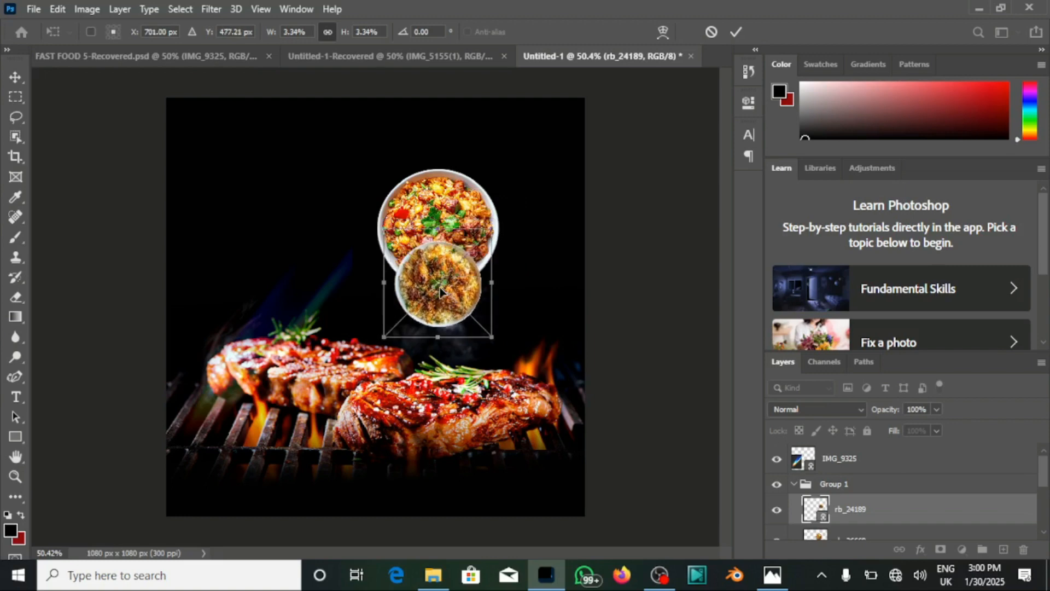
pyautogui.click(739, 30)
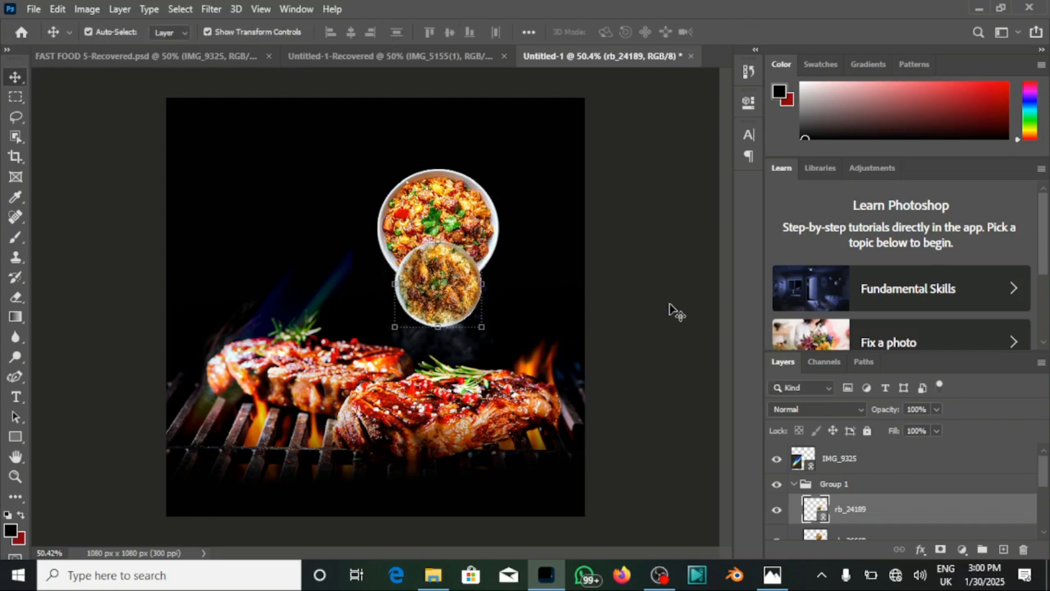
# - Collapse Group 1 holding the two bowls and create a new layer group above it
pyautogui.click(624, 339)
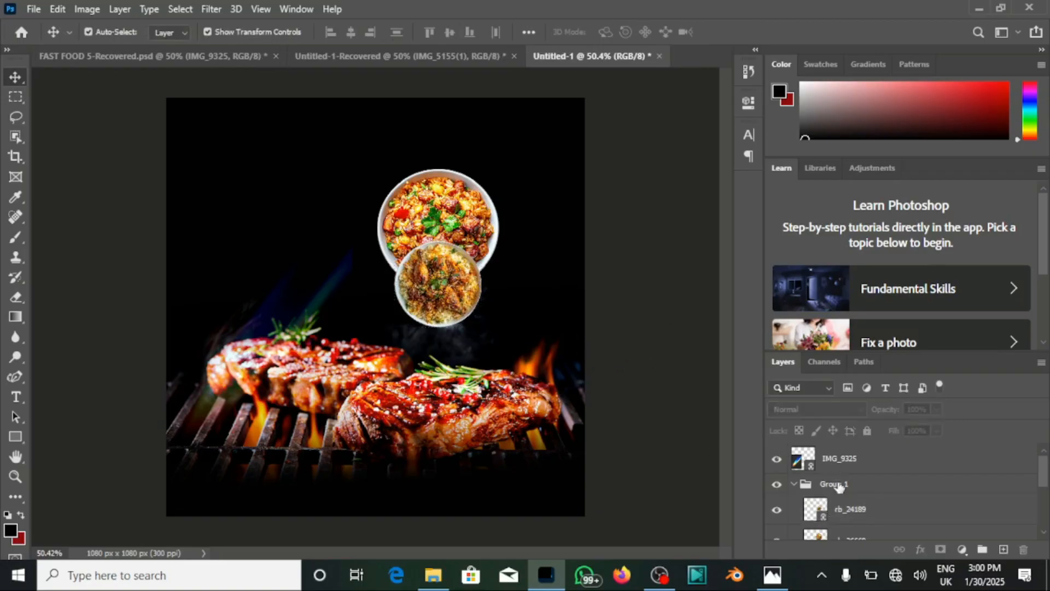
pyautogui.click(805, 487)
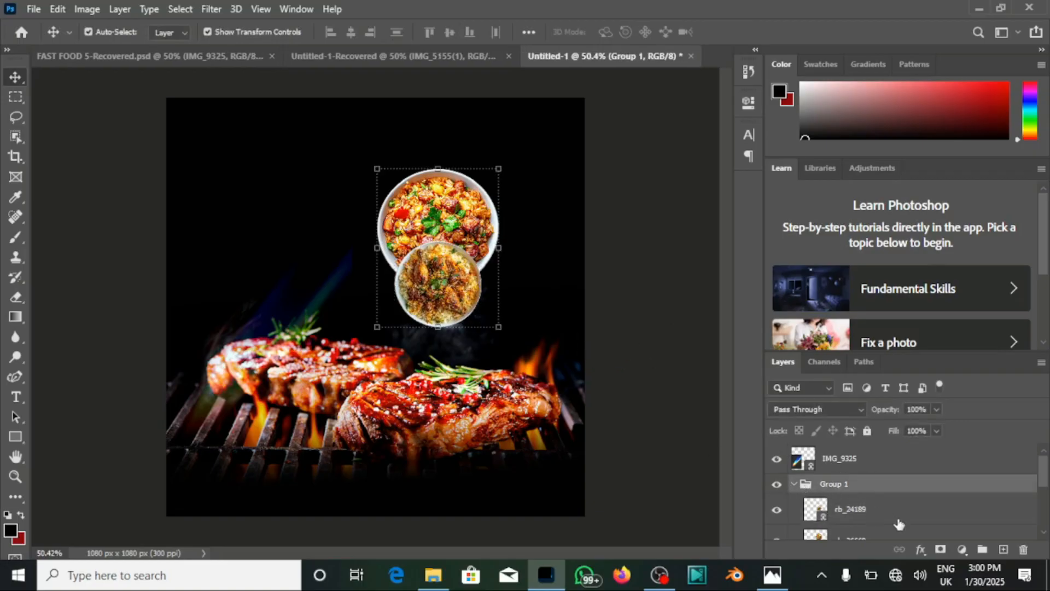
pyautogui.click(794, 485)
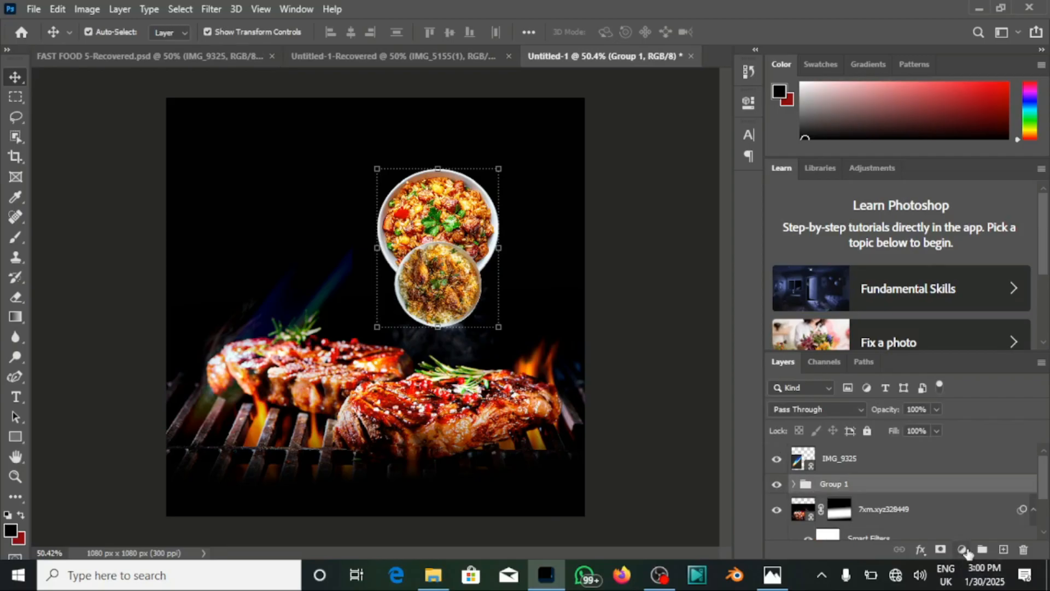
pyautogui.click(983, 549)
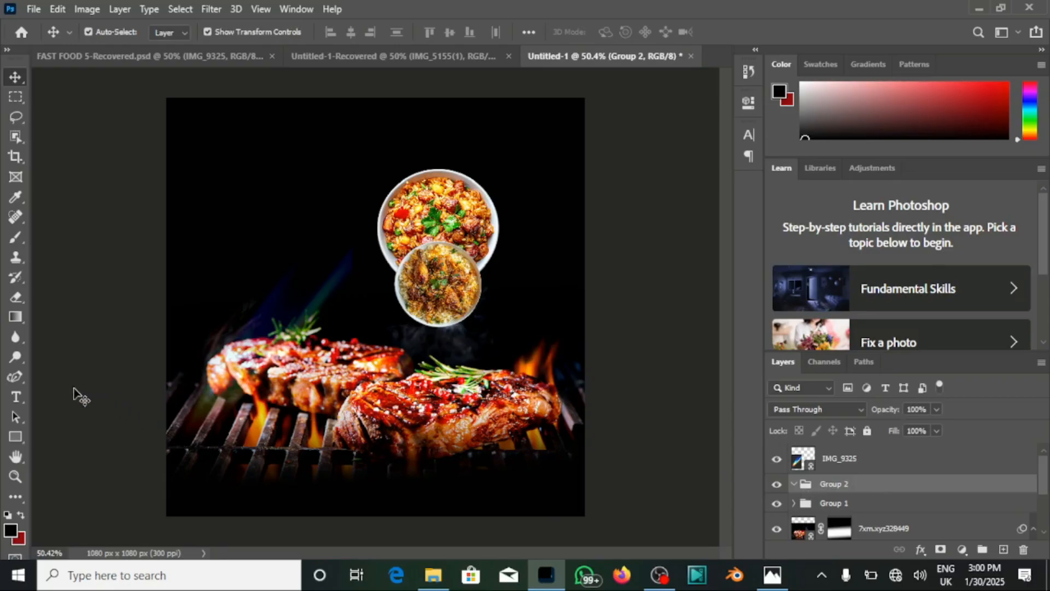
# - Draw a black rounded rectangle about 715 by 158 px with a 10 px corner radius across the lower part of the steaks
pyautogui.click(15, 437)
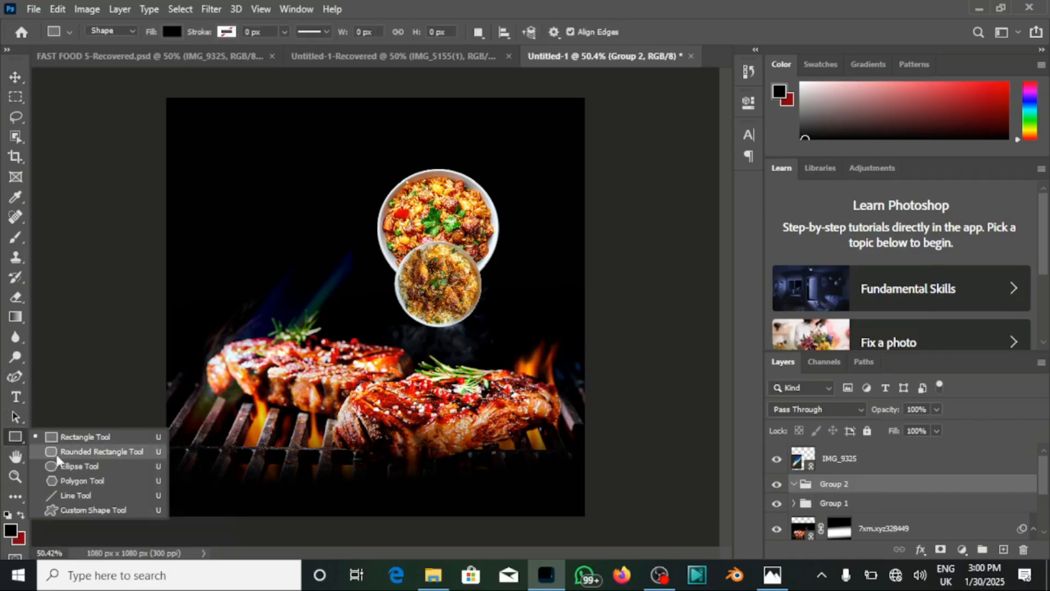
pyautogui.click(75, 453)
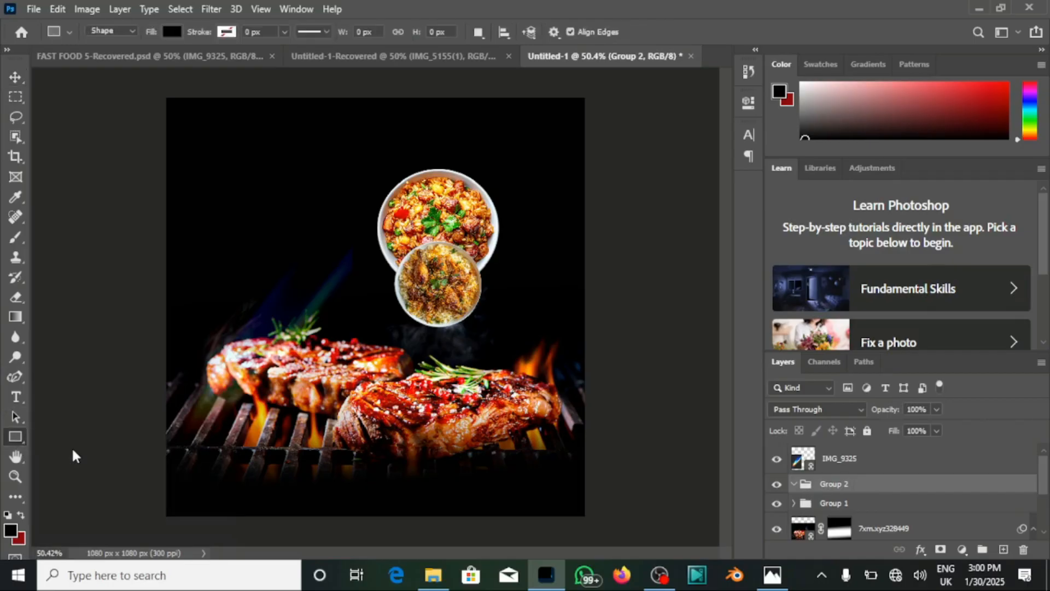
pyautogui.moveTo(257, 407); pyautogui.dragTo(534, 468)
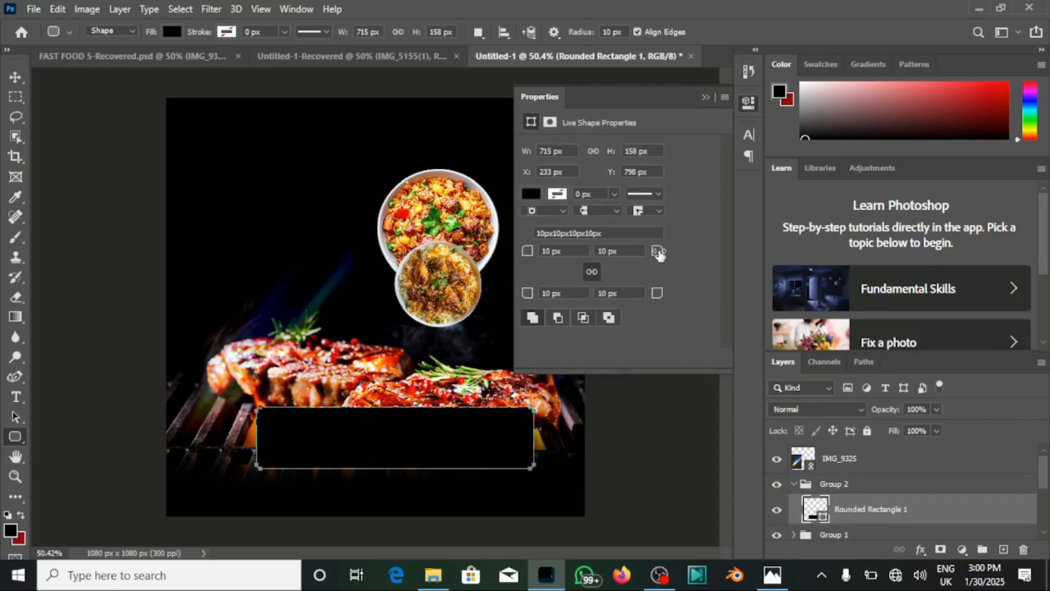
# - Round all four corners of the black rectangle over the steaks to 38 px
pyautogui.moveTo(658, 251); pyautogui.dragTo(682, 258)
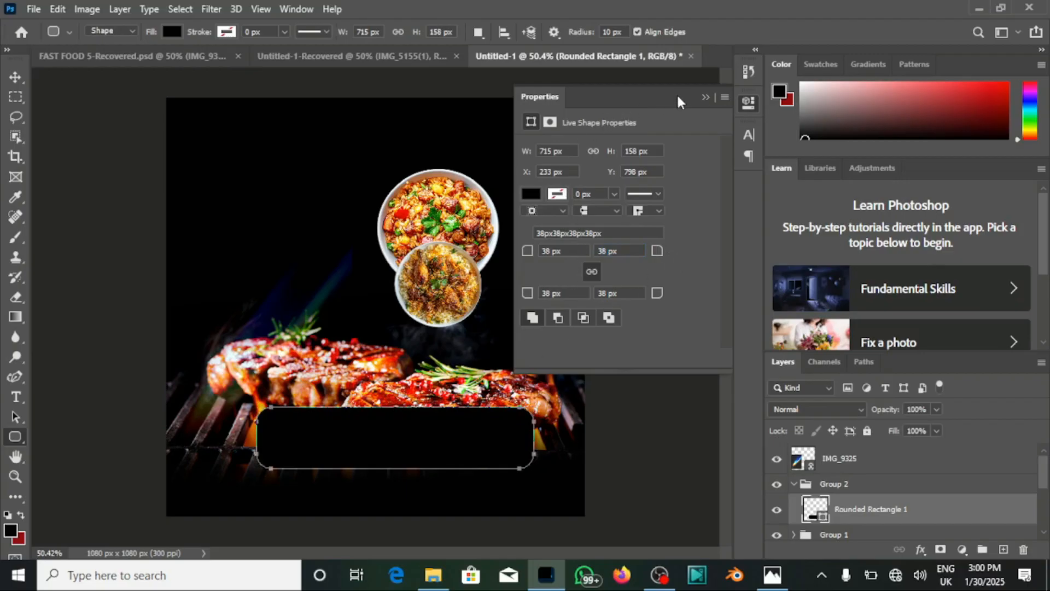
pyautogui.click(705, 98)
pyautogui.click(591, 169)
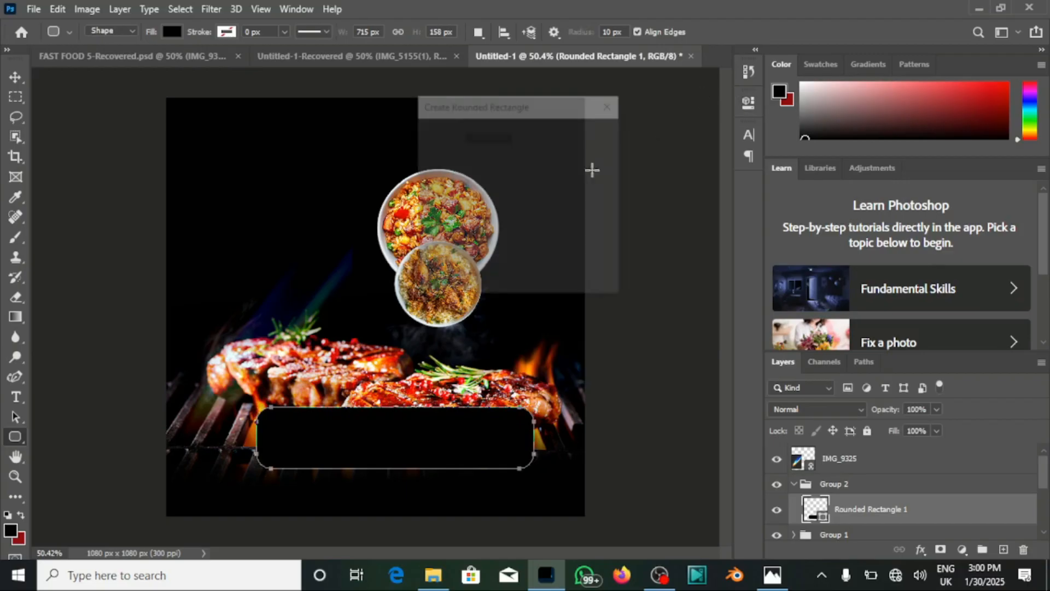
pyautogui.click(615, 107)
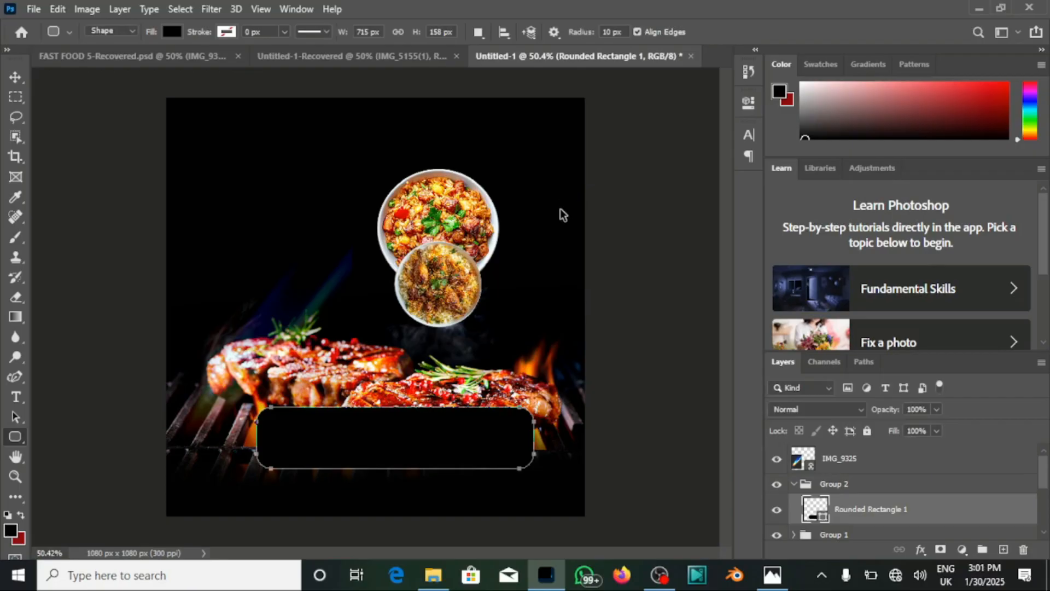
# - Undo the corner rounding and the rectangle's creation, and redo both
pyautogui.hotkey('ctrl', 'z')
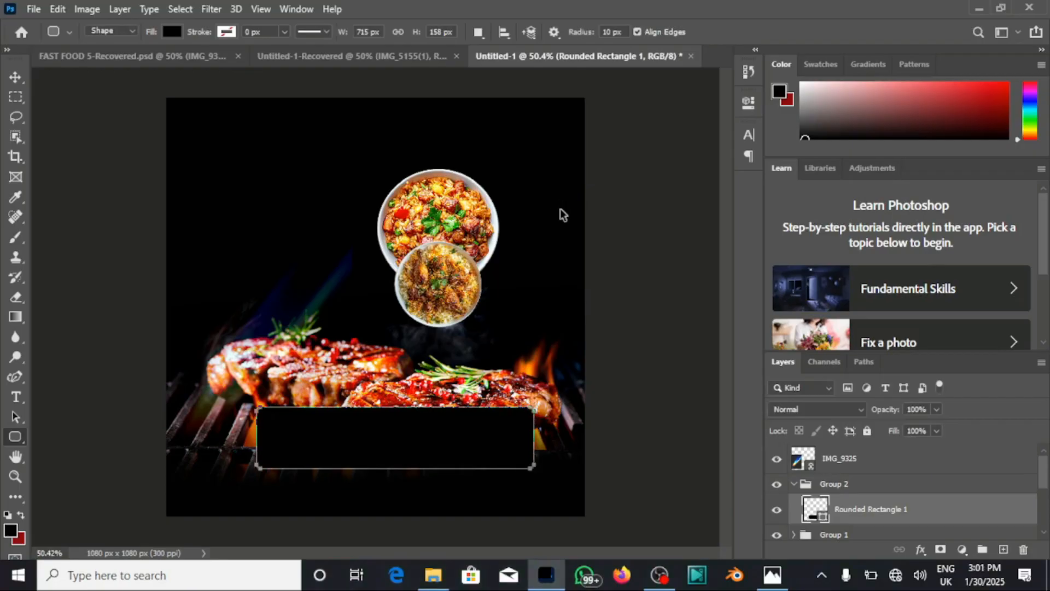
pyautogui.hotkey('ctrl', 'z')
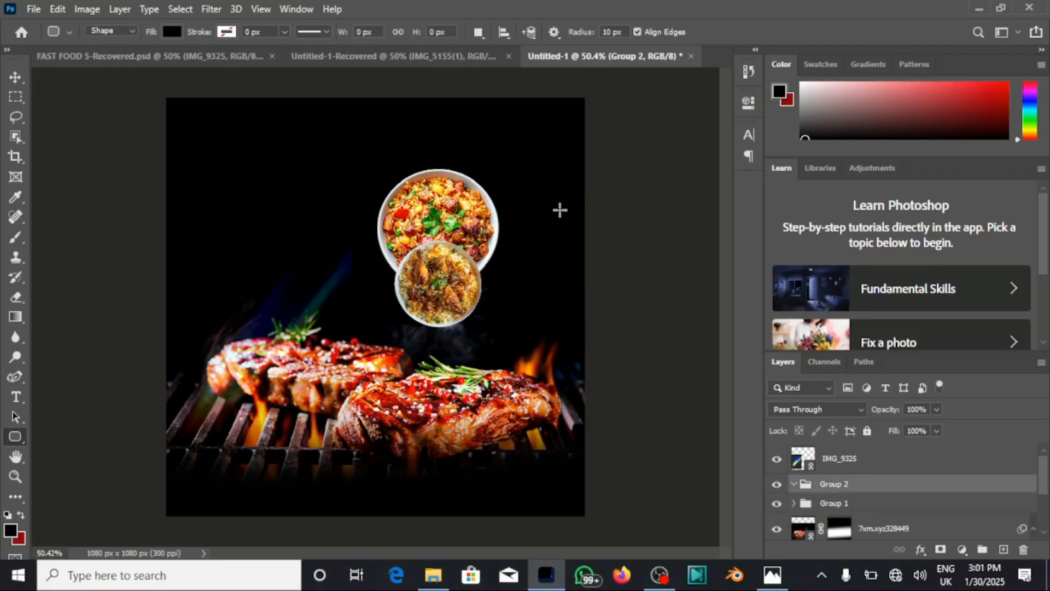
pyautogui.hotkey('ctrl', 'shift', 'z')
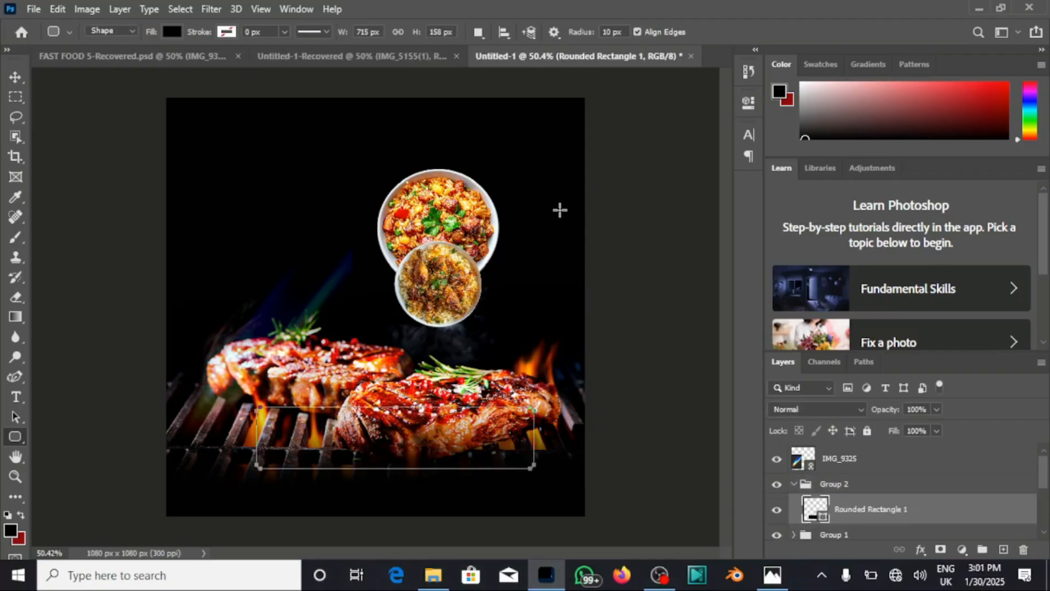
pyautogui.hotkey('ctrl', 'shift', 'z')
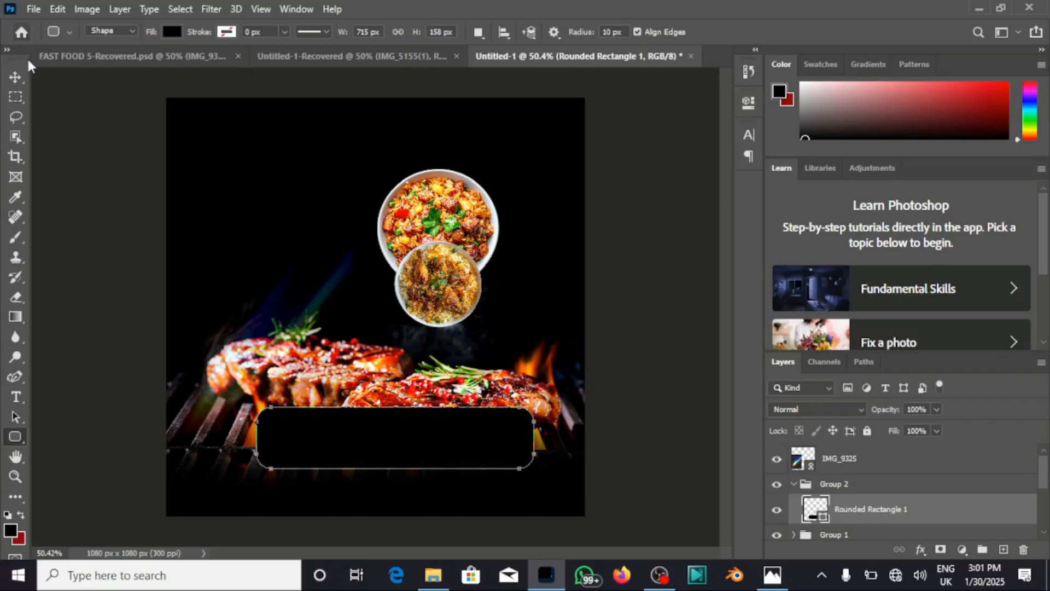
# - Centre the rounded rectangle horizontally on the canvas and clear the selection
pyautogui.click(16, 77)
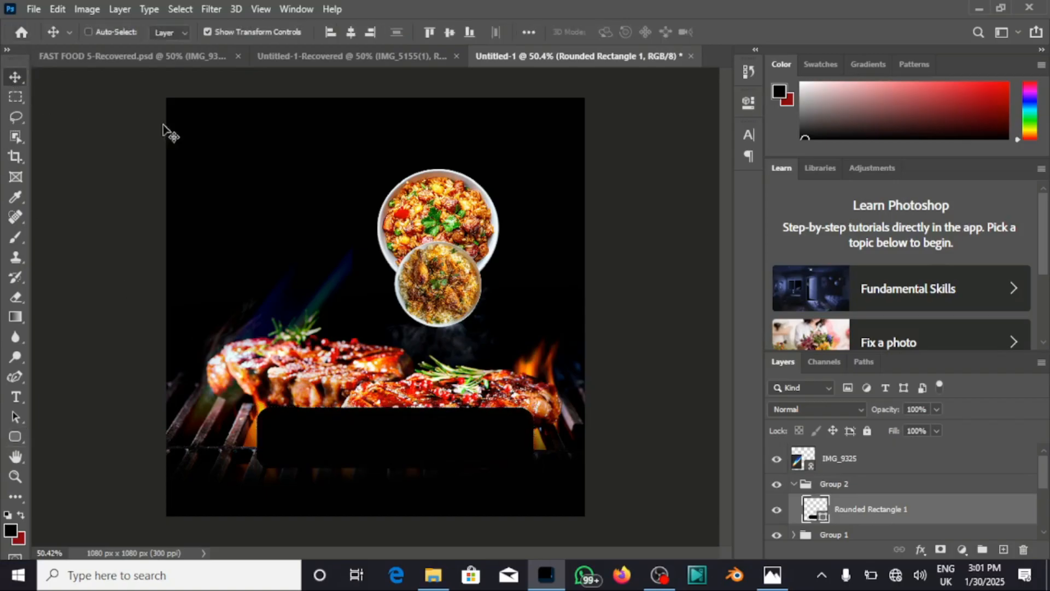
pyautogui.hotkey('ctrl', 'a')
pyautogui.click(351, 33)
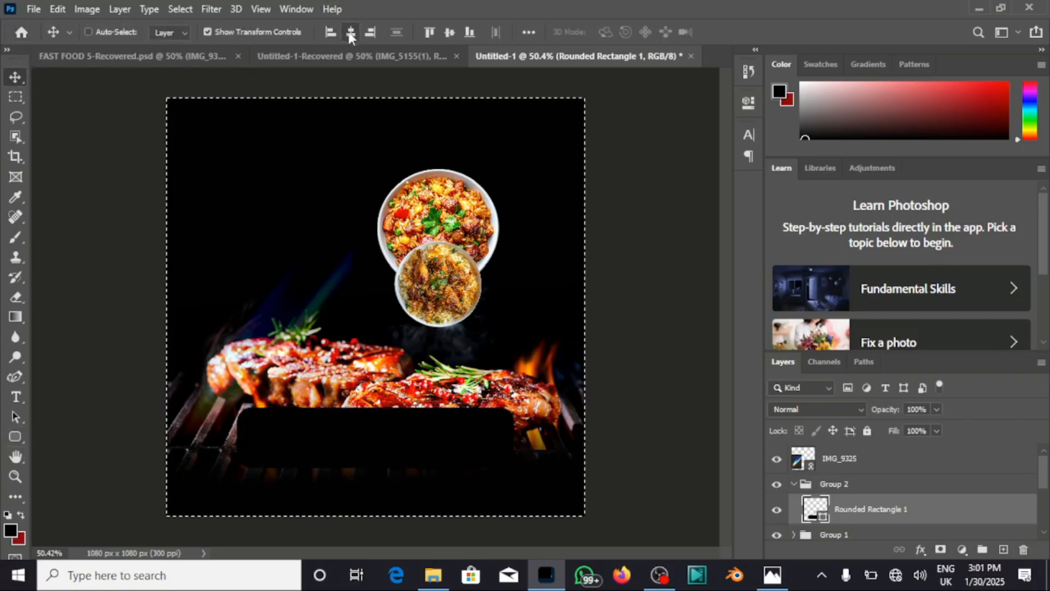
pyautogui.hotkey('ctrl', 'd')
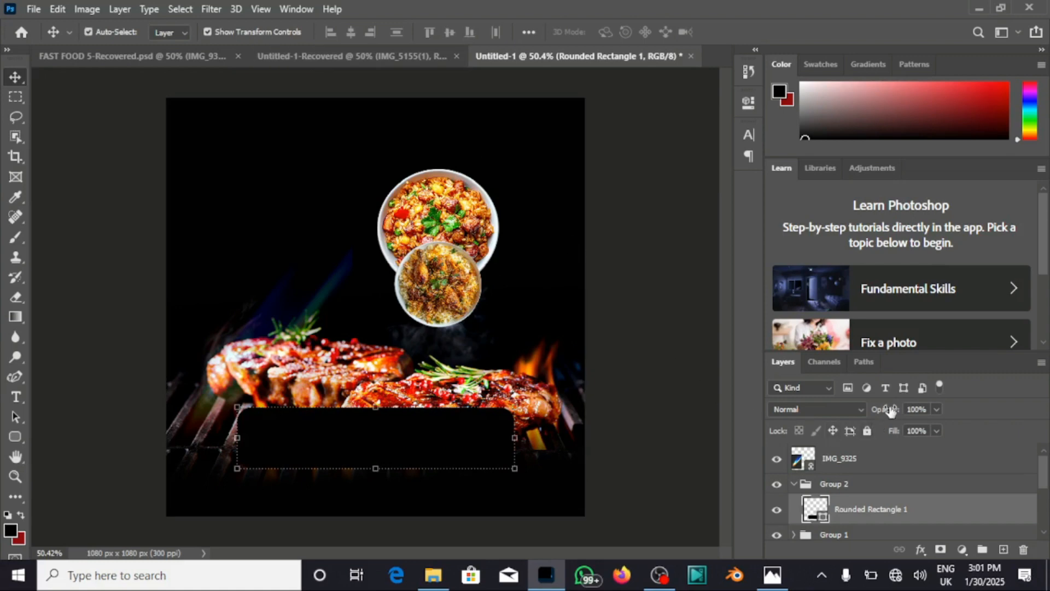
# - Reduce the rounded rectangle's opacity to 47% and turn on its lock against artboard auto-nesting
pyautogui.moveTo(890, 411); pyautogui.dragTo(848, 430)
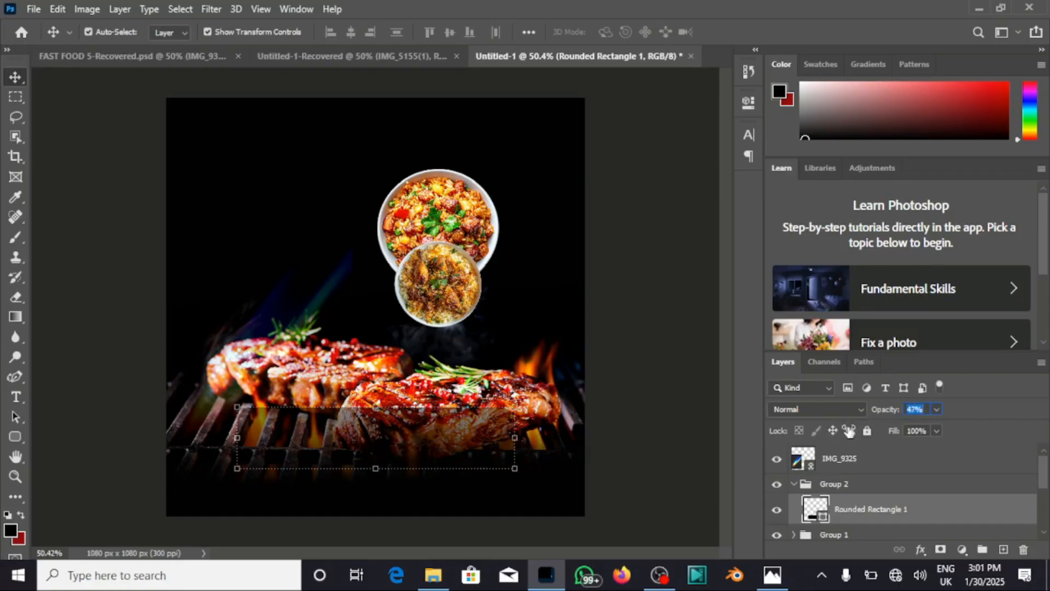
pyautogui.click(849, 431)
pyautogui.hotkey('ctrl', 'a')
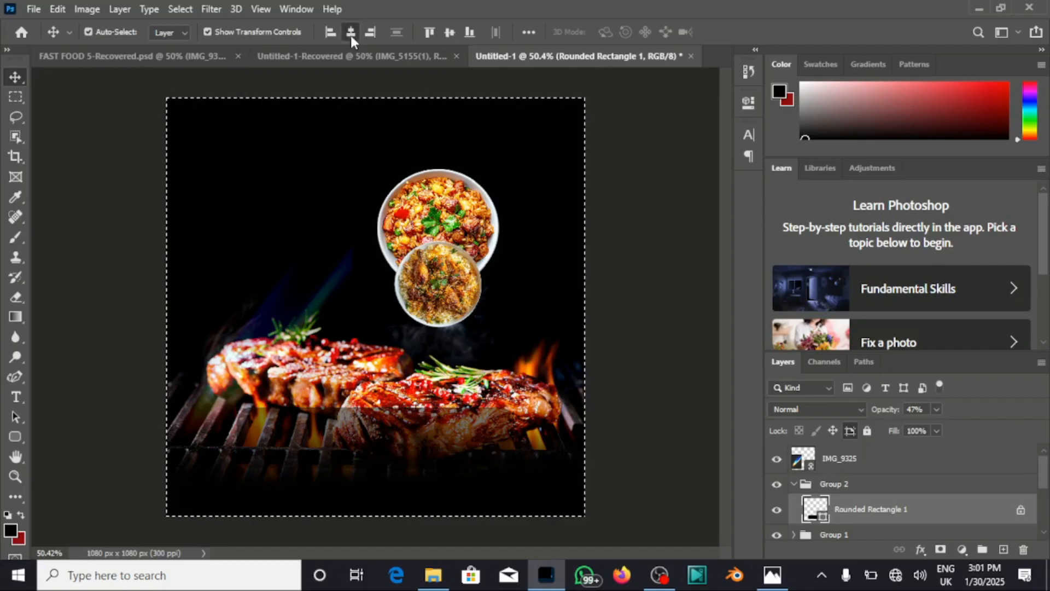
pyautogui.hotkey('ctrl', 'd')
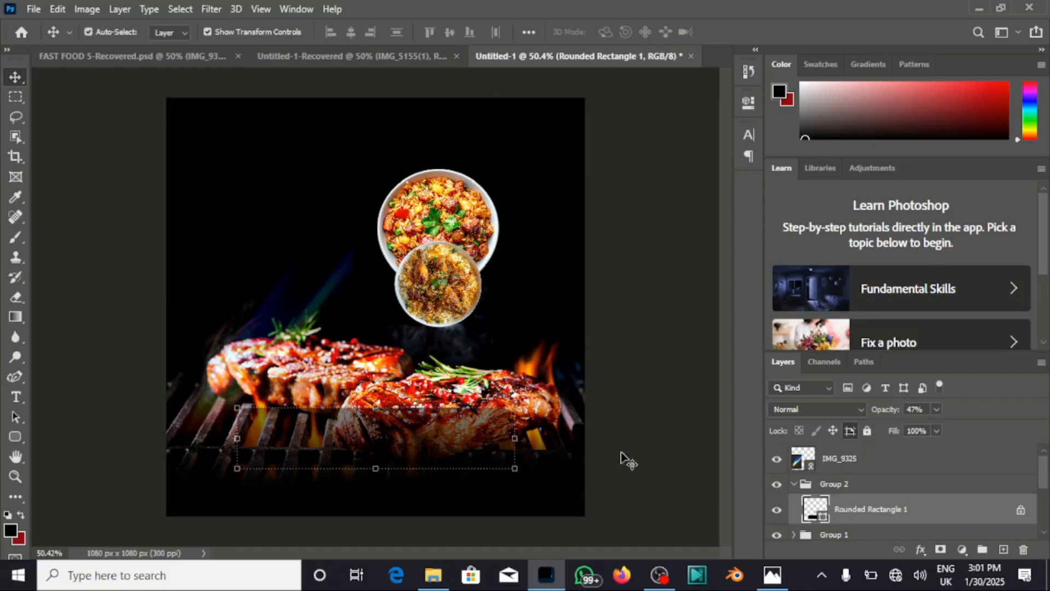
# - Nudge the rounded rectangle slightly down over the grill and set its opacity to 60%
pyautogui.press('Down')
pyautogui.press('Down')
pyautogui.press('Down')
pyautogui.press('Down')
pyautogui.press('Down')
pyautogui.press('Down')
pyautogui.press('Down')
pyautogui.press('Down')
pyautogui.press('Down')
pyautogui.press('Down')
pyautogui.press('Down')
pyautogui.press('Down')
pyautogui.press('Down')
pyautogui.press('Down')
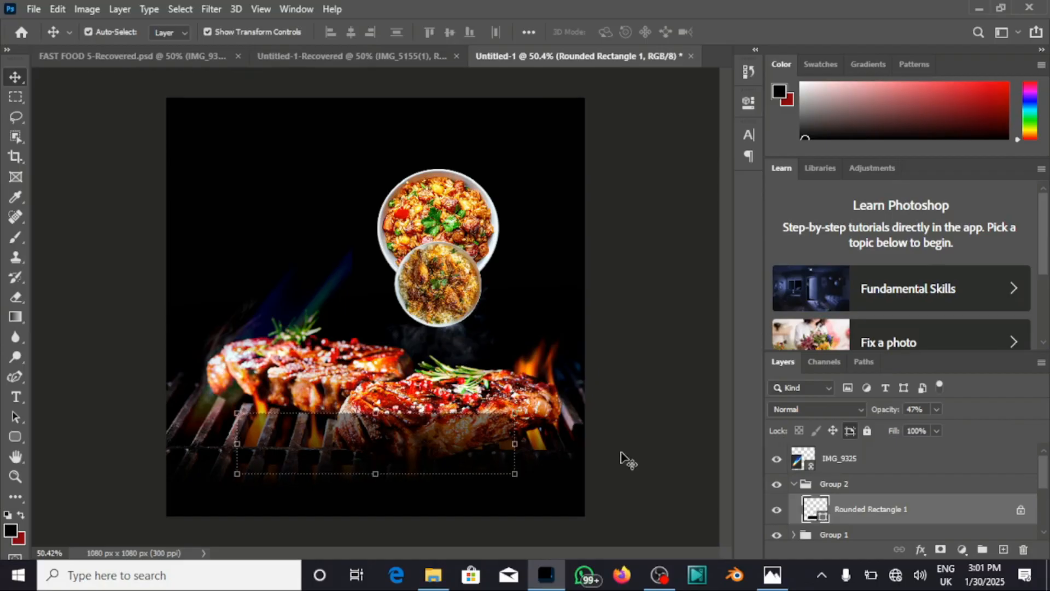
pyautogui.press('Down')
pyautogui.press('Down')
pyautogui.press('Down')
pyautogui.press('Down')
pyautogui.moveTo(874, 414); pyautogui.dragTo(888, 417)
pyautogui.click(607, 446)
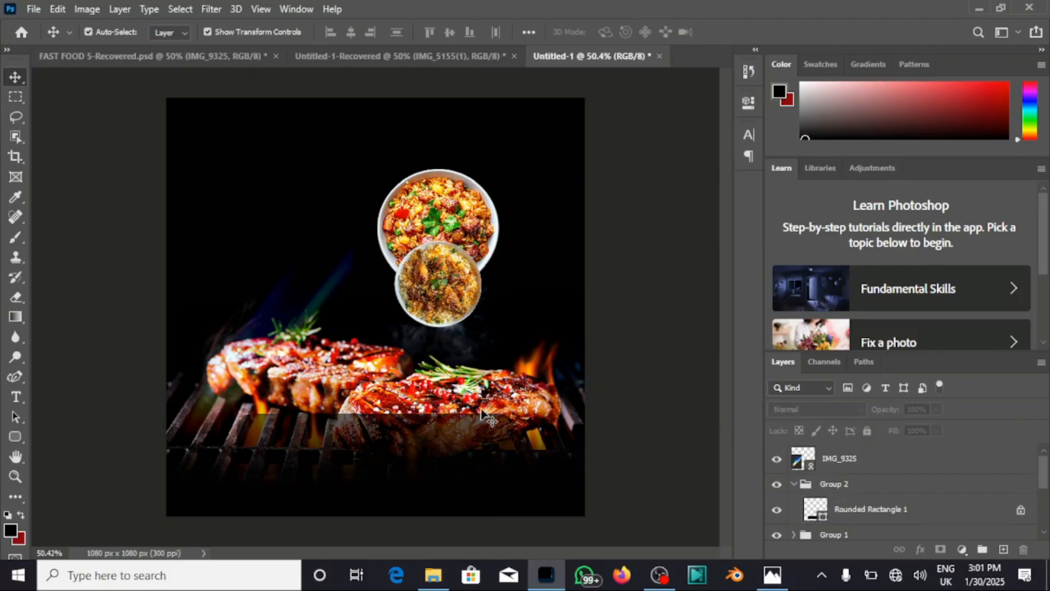
# - Reselect the translucent rounded rectangle and shift it very slightly upward over the front steak
pyautogui.click(469, 365)
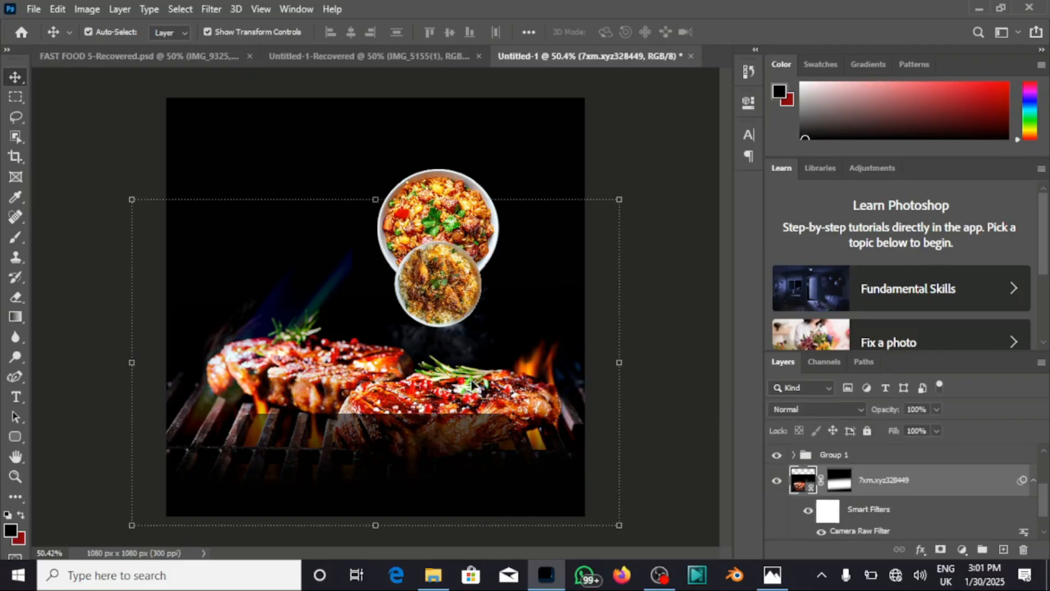
pyautogui.click(406, 434)
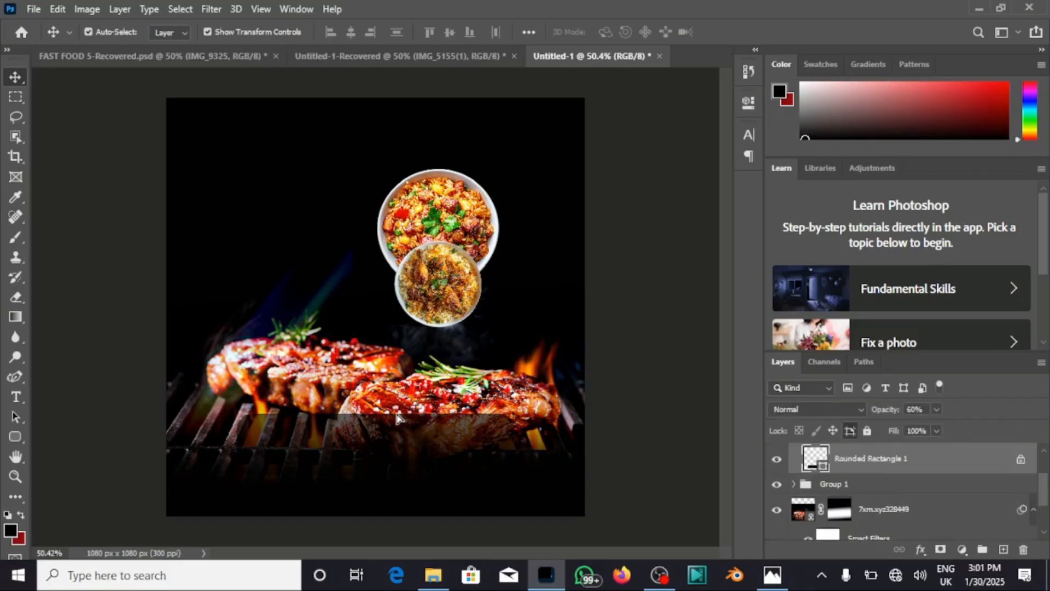
pyautogui.moveTo(386, 441)
pyautogui.mouseDown()
pyautogui.moveTo(382, 417)
pyautogui.moveTo(381, 433)
pyautogui.mouseUp()
# - Compare with the finished flyer in FAST FOOD 5-Recovered.psd and nudge the steak photo down to about Y 718 px
pyautogui.click(374, 365)
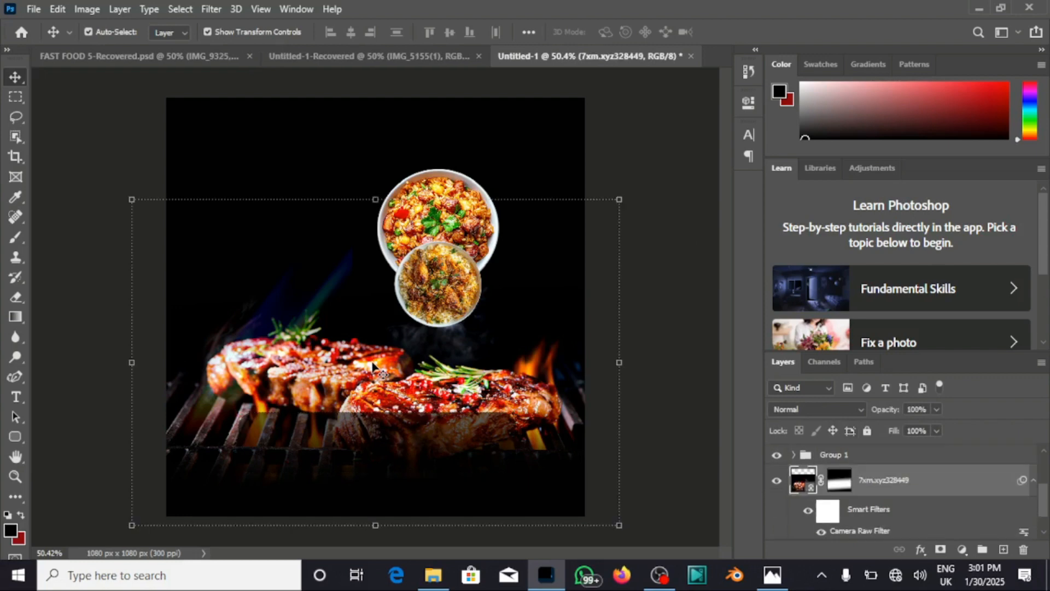
pyautogui.click(183, 63)
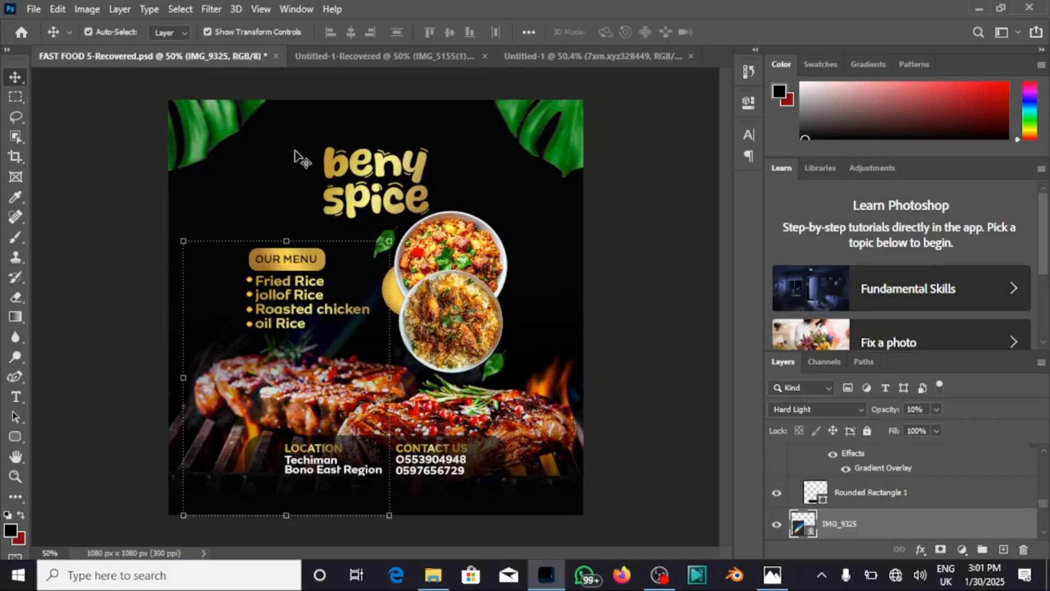
pyautogui.click(541, 54)
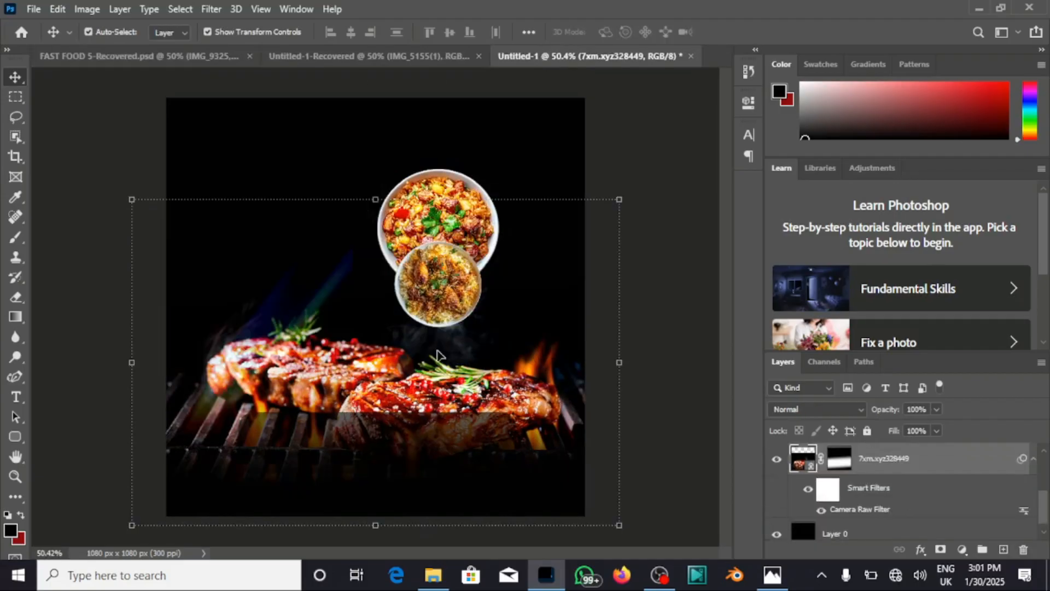
pyautogui.press('Down')
pyautogui.press('Down')
pyautogui.press('Down')
pyautogui.press('Down')
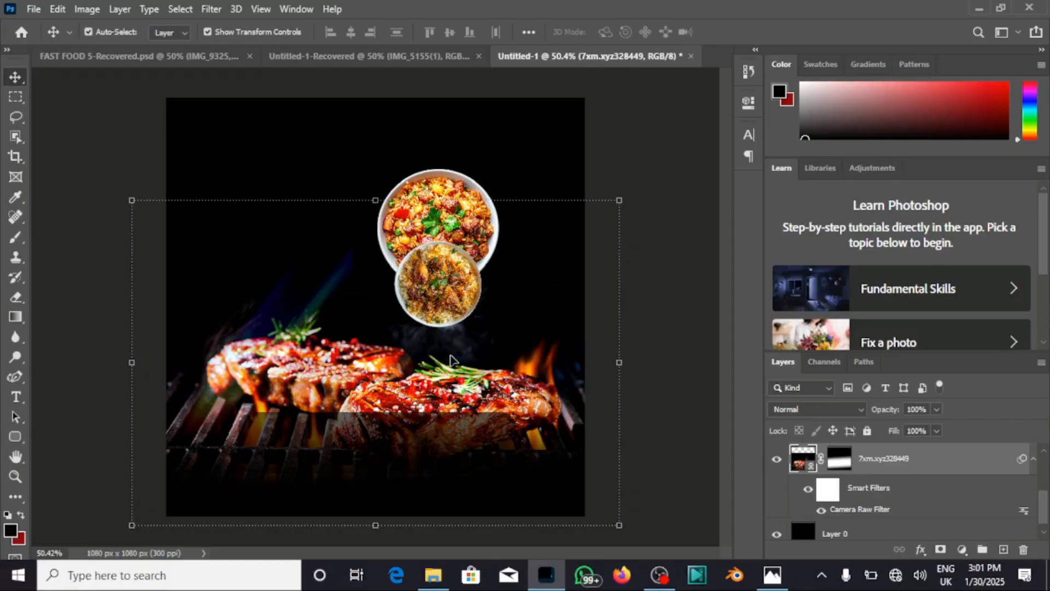
pyautogui.press('Down')
pyautogui.press('Down')
pyautogui.press('Down')
pyautogui.press('Down')
pyautogui.press('Down')
pyautogui.press('Down')
pyautogui.press('Down')
pyautogui.press('Down')
pyautogui.press('Down')
pyautogui.press('Down')
pyautogui.press('Down')
pyautogui.press('Down')
pyautogui.press('Down')
pyautogui.press('Down')
pyautogui.press('Down')
pyautogui.press('Down')
pyautogui.press('Down')
pyautogui.press('Down')
pyautogui.press('Down')
pyautogui.press('Down')
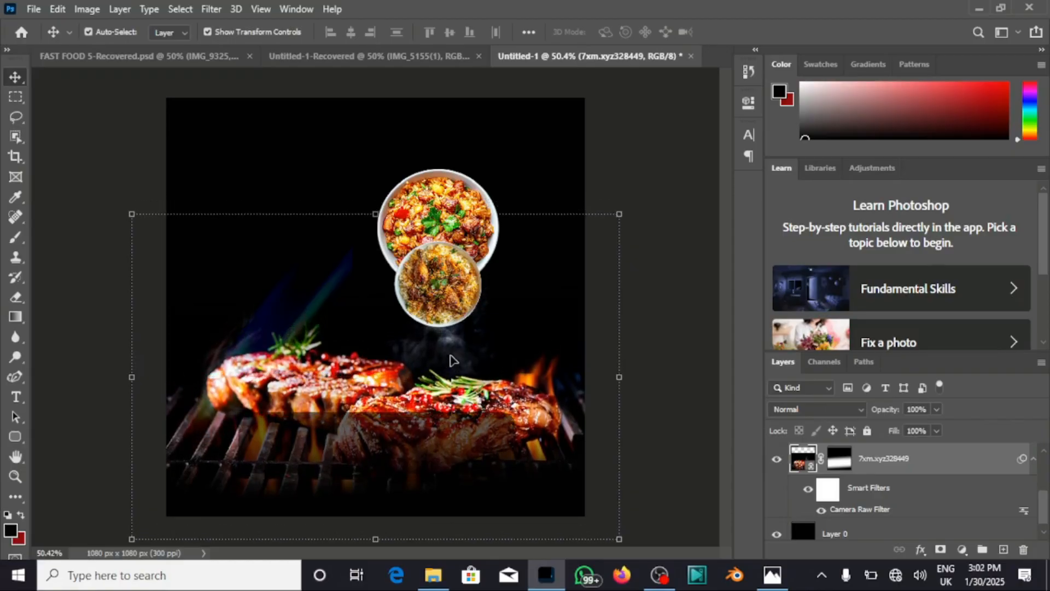
pyautogui.press('Up')
pyautogui.press('Up')
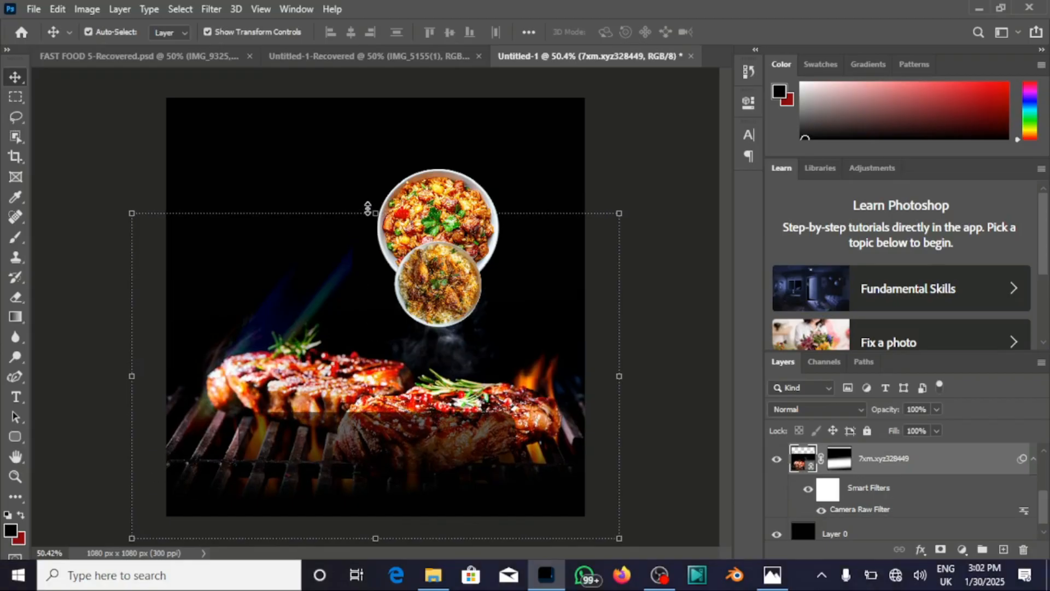
# - Scale the steak photo proportionally to 113.62% from its lower edge, suppressing the Smart Filters notice for future transforms
pyautogui.click(372, 212)
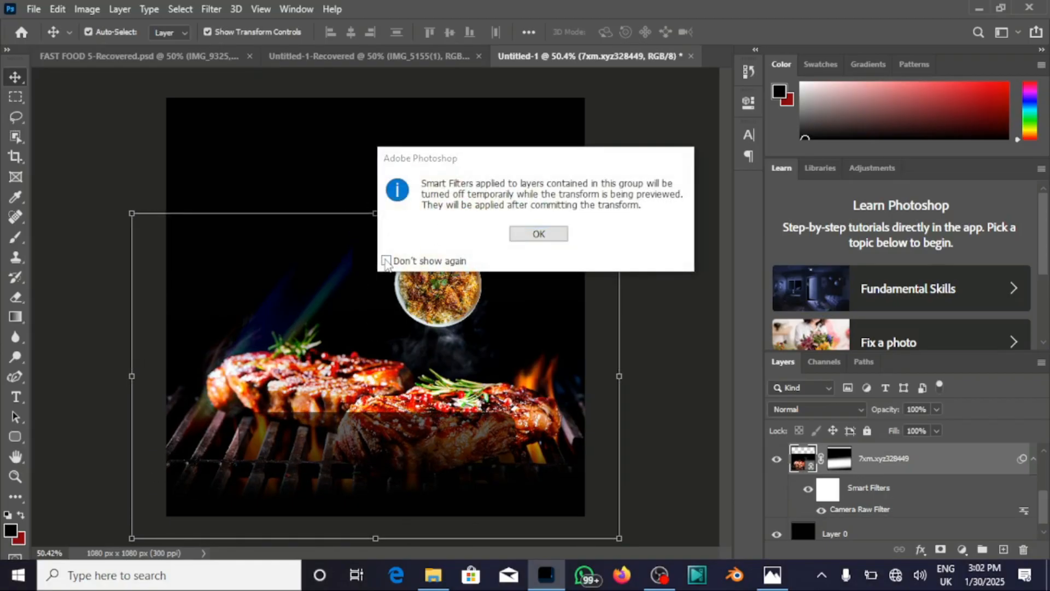
pyautogui.click(386, 260)
pyautogui.click(538, 234)
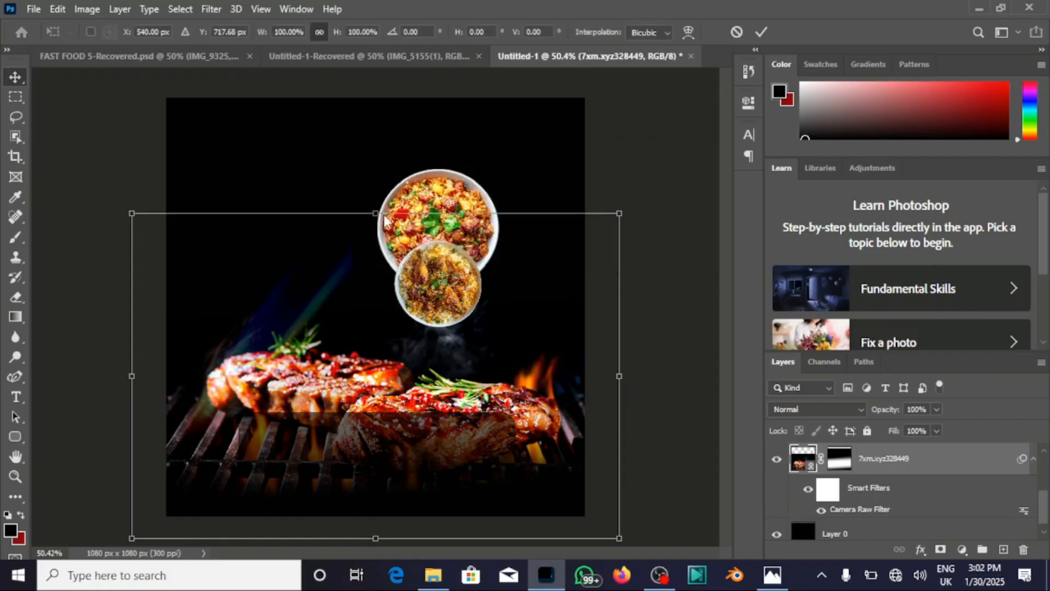
pyautogui.moveTo(376, 214); pyautogui.dragTo(375, 173)
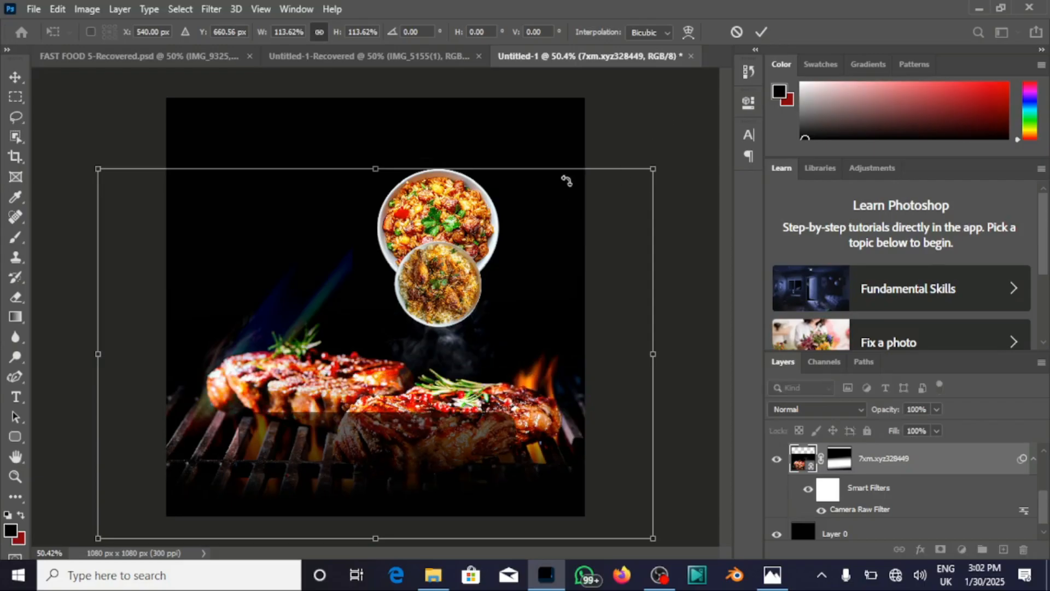
pyautogui.click(759, 31)
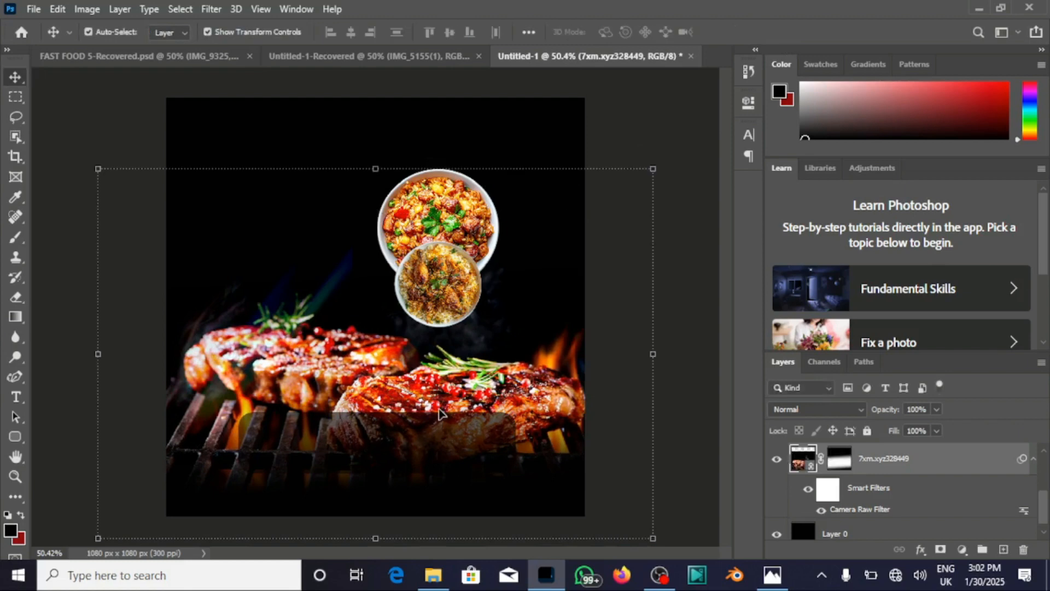
# - Realign the rounded rectangle to the canvas's horizontal centre and nudge it up a few pixels
pyautogui.click(433, 446)
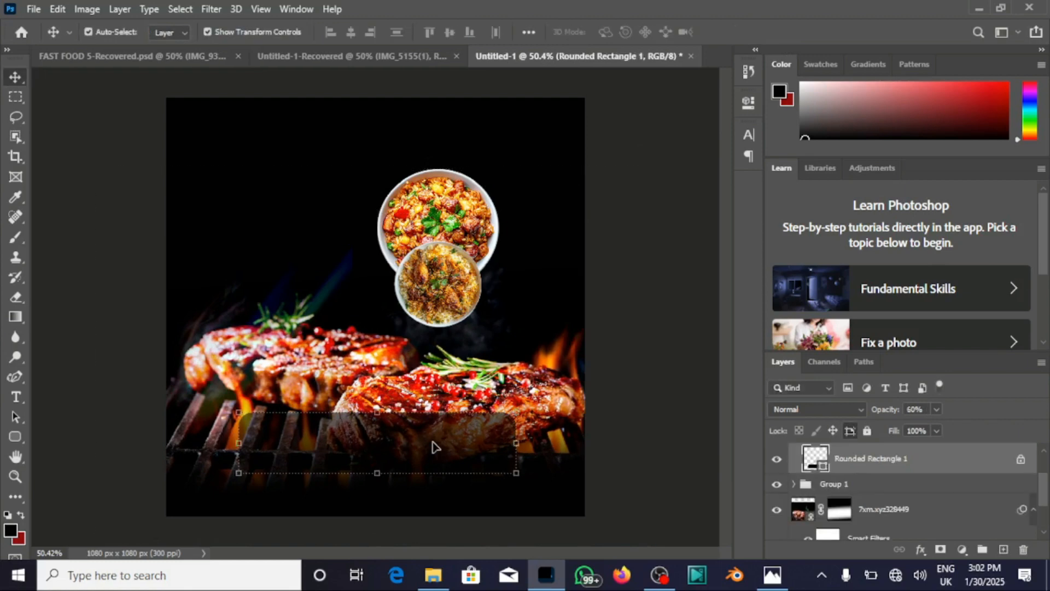
pyautogui.hotkey('ctrl', 'a')
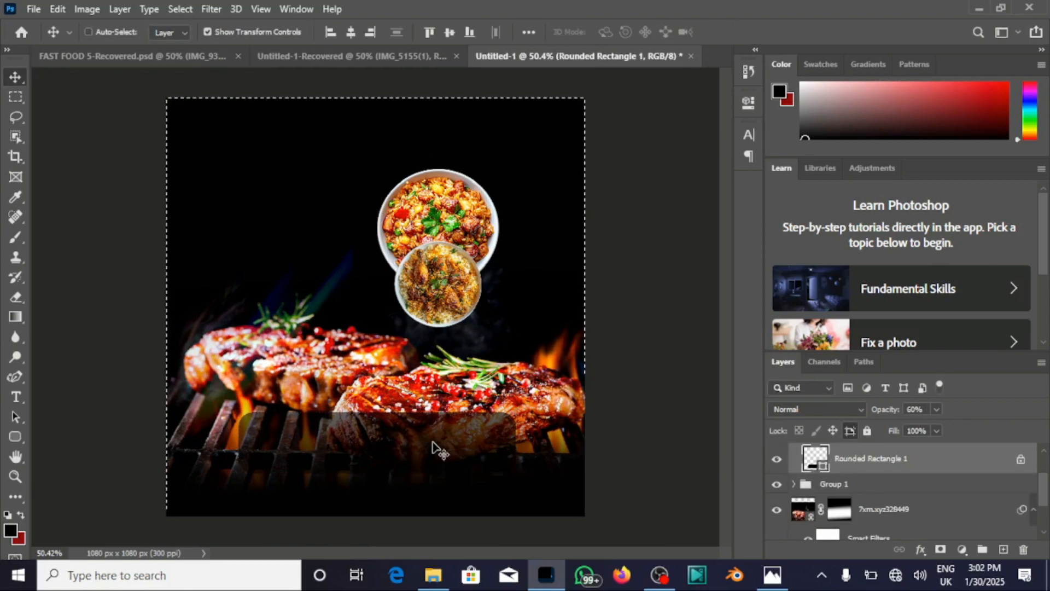
pyautogui.click(355, 29)
pyautogui.hotkey('ctrl', 'd')
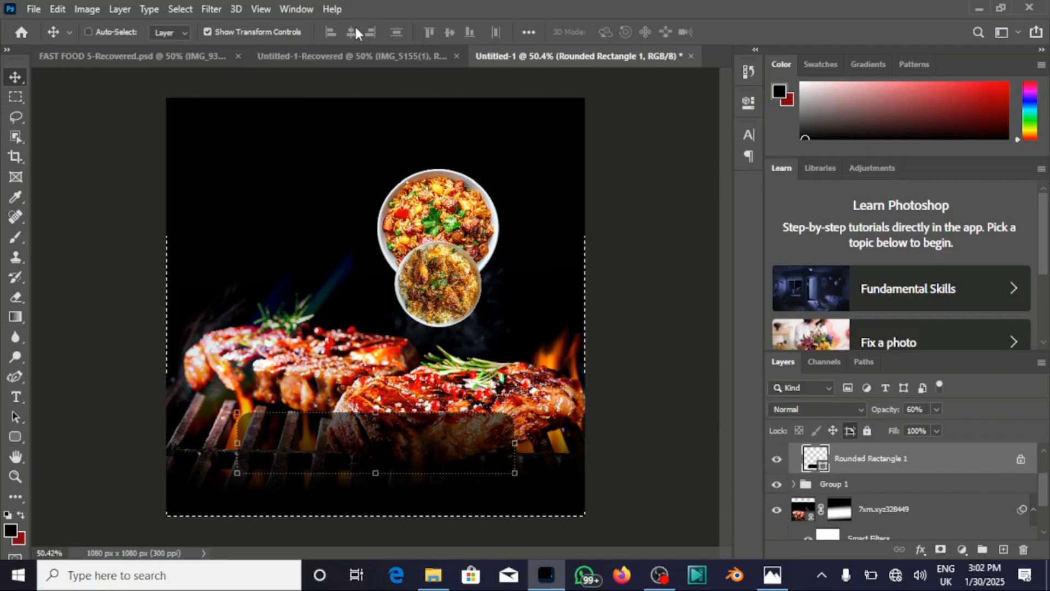
pyautogui.press('Up')
pyautogui.press('Up')
pyautogui.press('Up')
pyautogui.press('Up')
pyautogui.press('Up')
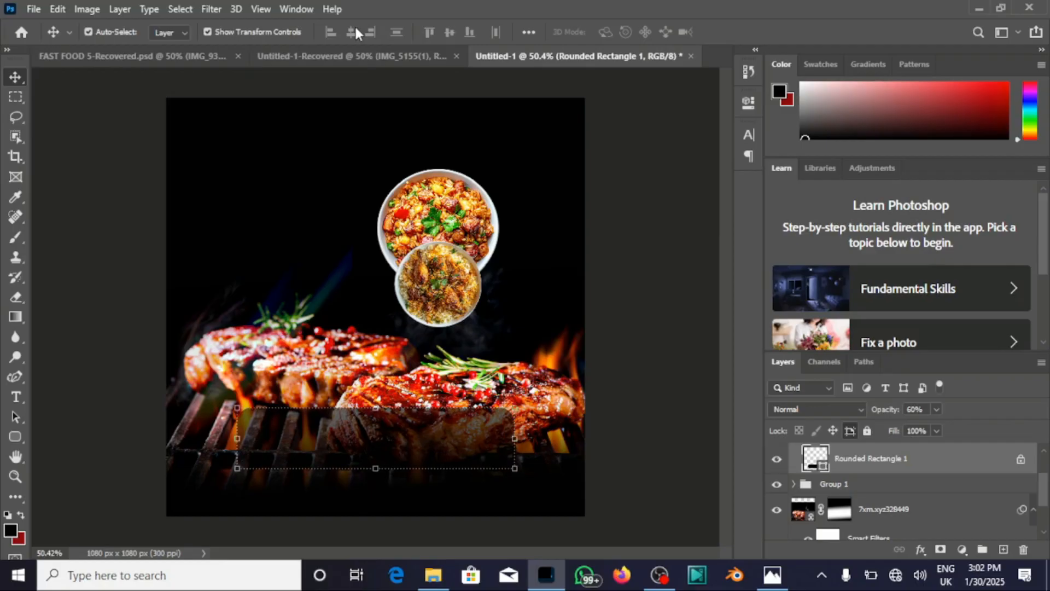
pyautogui.click(673, 363)
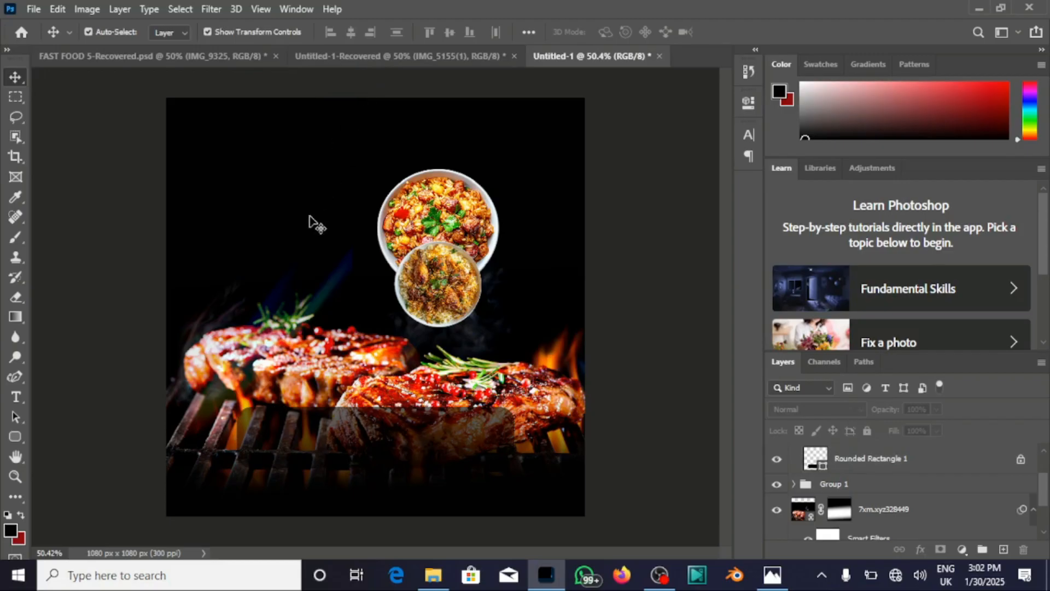
# - Add a horizontal placeholder text line on the black area beside the upper rice bowl and colour it near-white
pyautogui.click(16, 398)
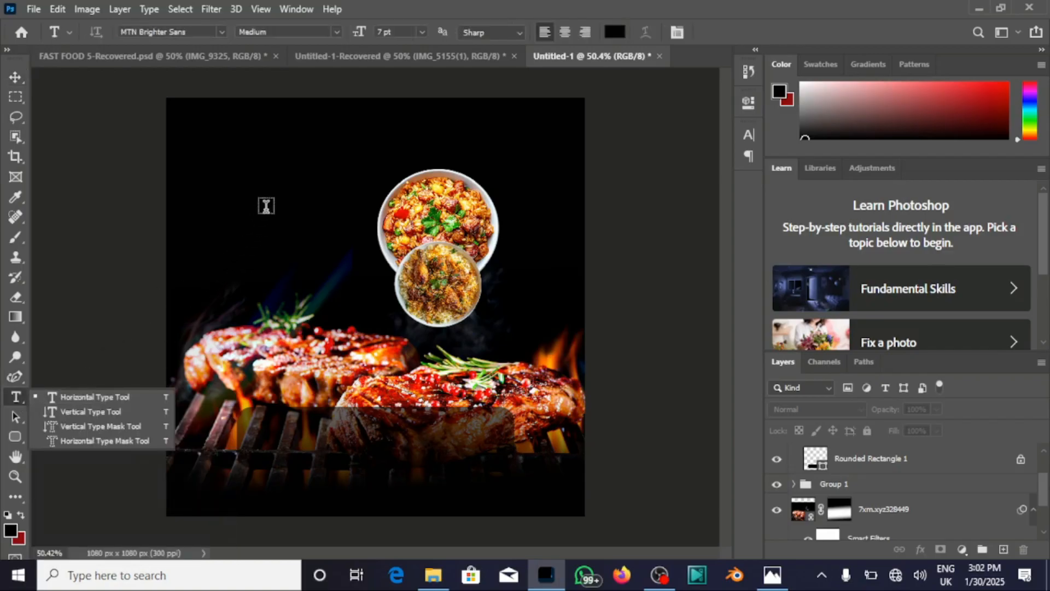
pyautogui.click(266, 206)
pyautogui.click(266, 206)
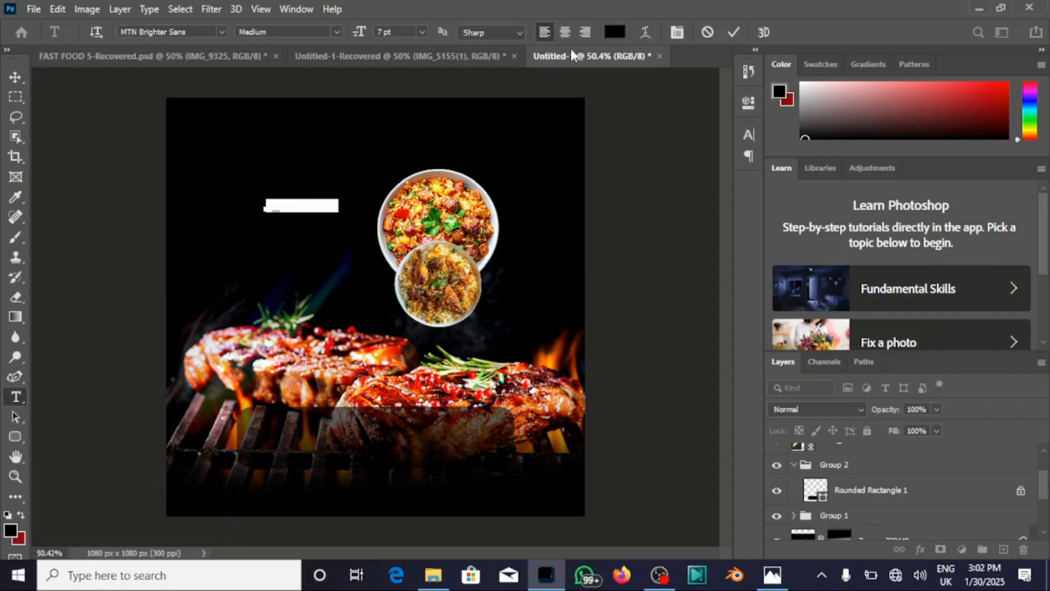
pyautogui.click(608, 35)
pyautogui.moveTo(406, 206); pyautogui.dragTo(312, 91)
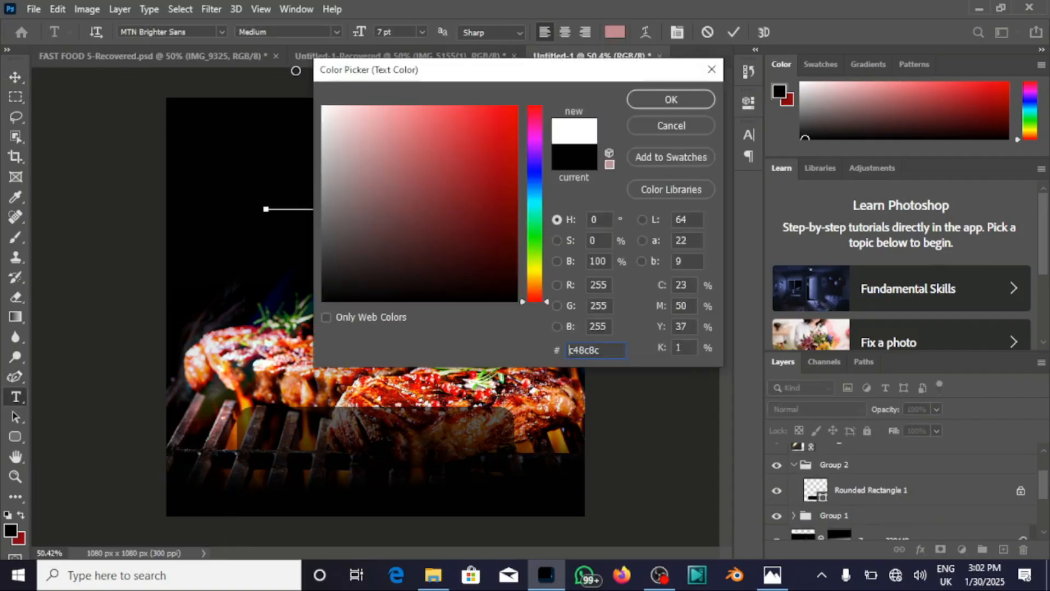
pyautogui.click(312, 89)
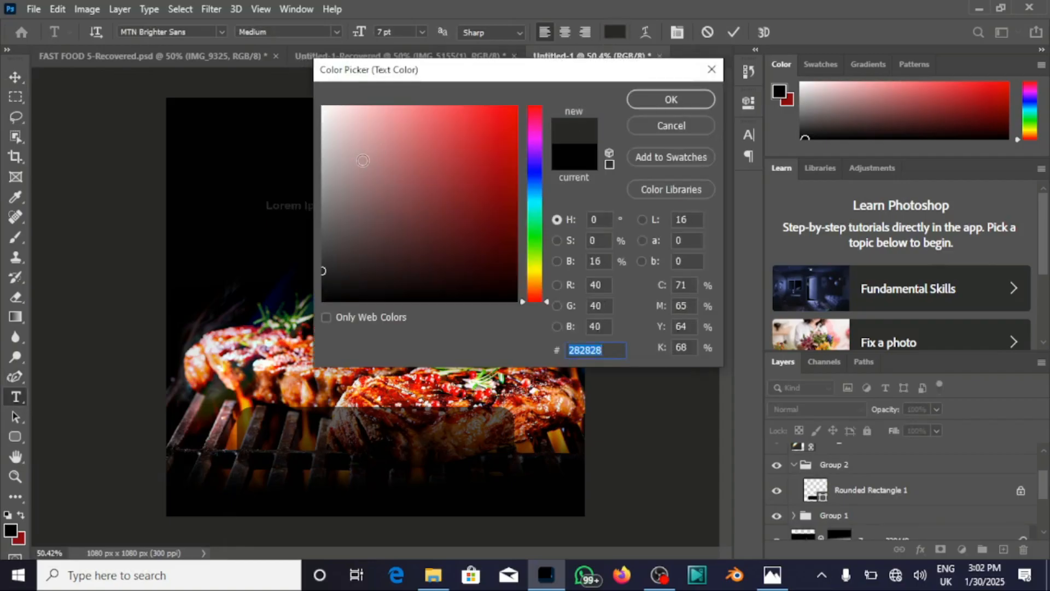
pyautogui.click(326, 108)
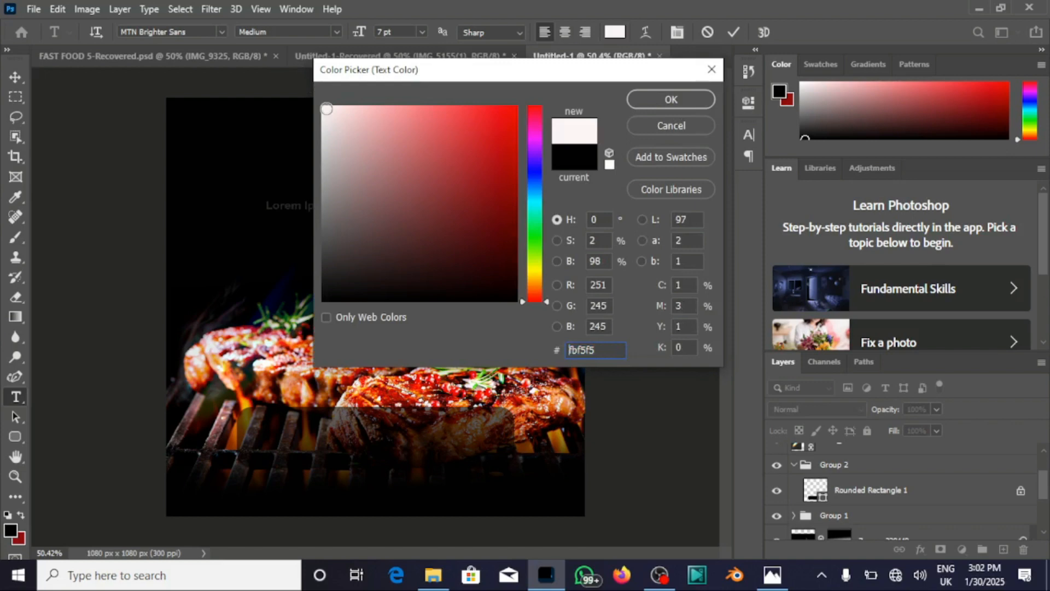
pyautogui.click(662, 100)
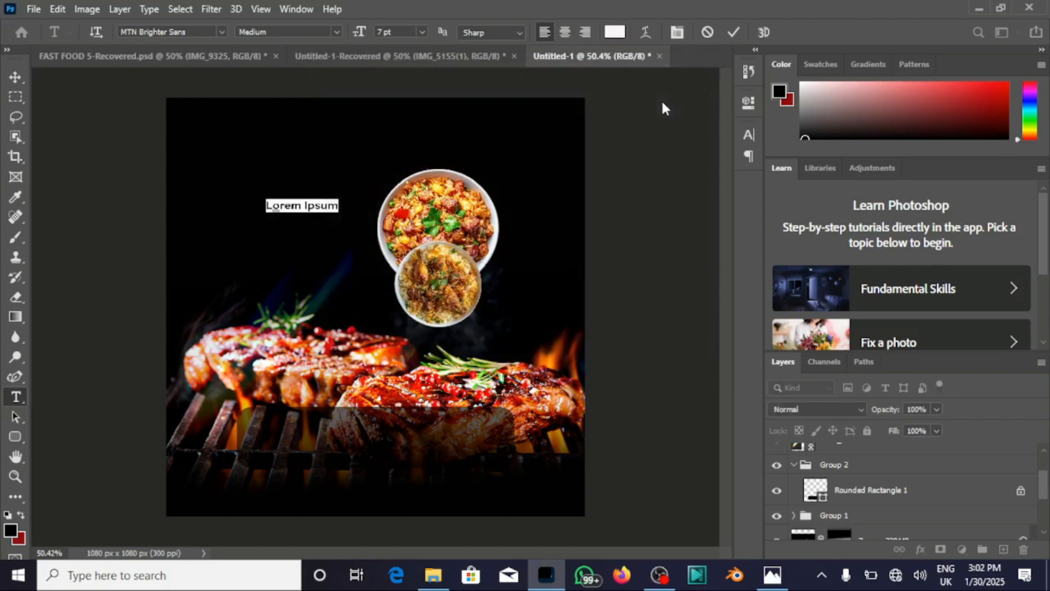
# - Set the placeholder text's font to Coffee Spark Regular and enlarge it to 17 pt
pyautogui.doubleClick(208, 31)
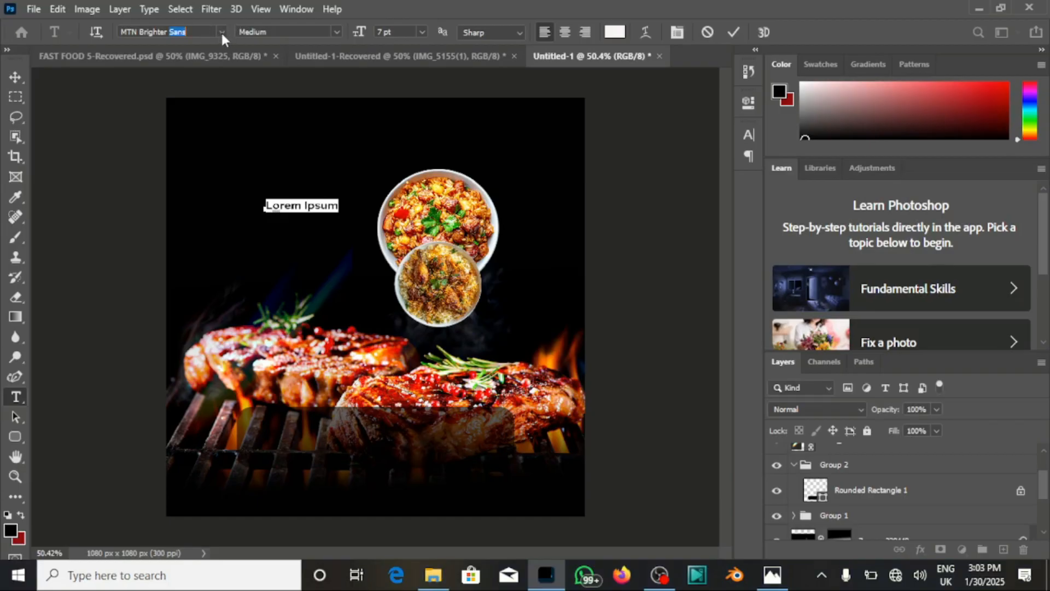
pyautogui.click(221, 30)
pyautogui.click(220, 28)
pyautogui.click(220, 28)
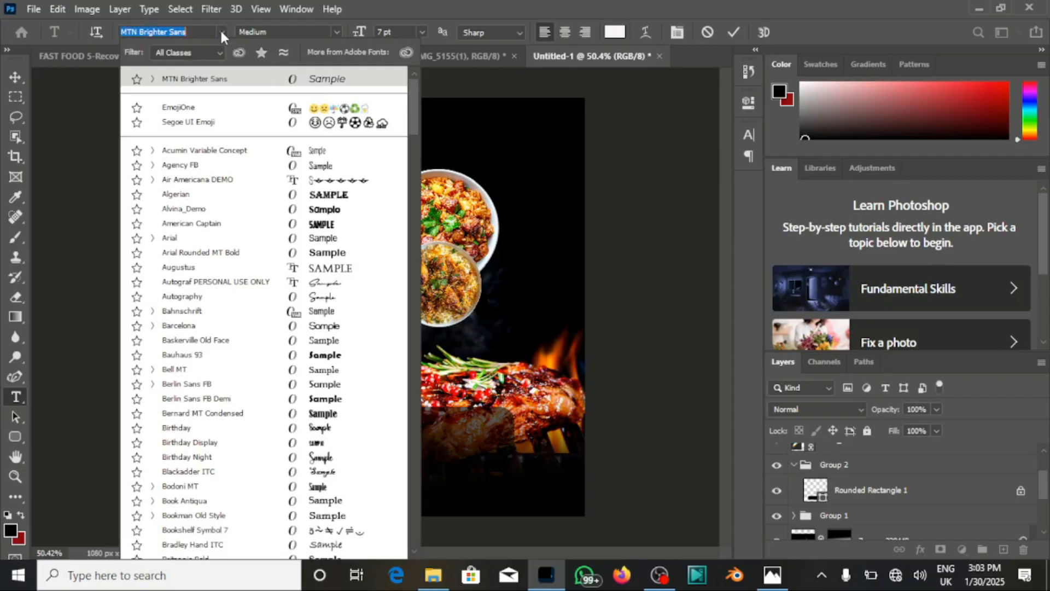
pyautogui.write('c')
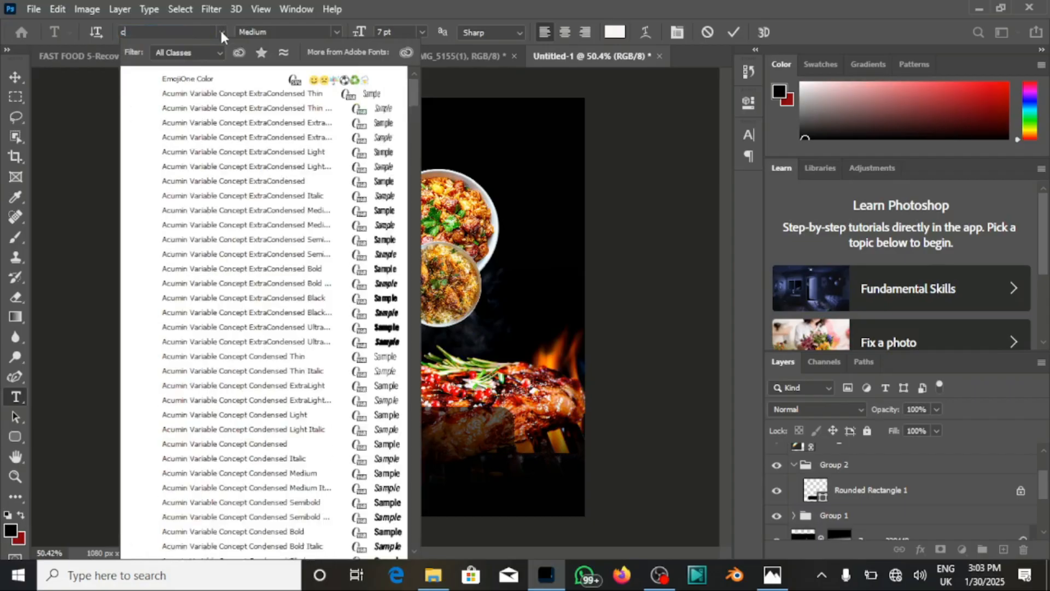
pyautogui.write('offe')
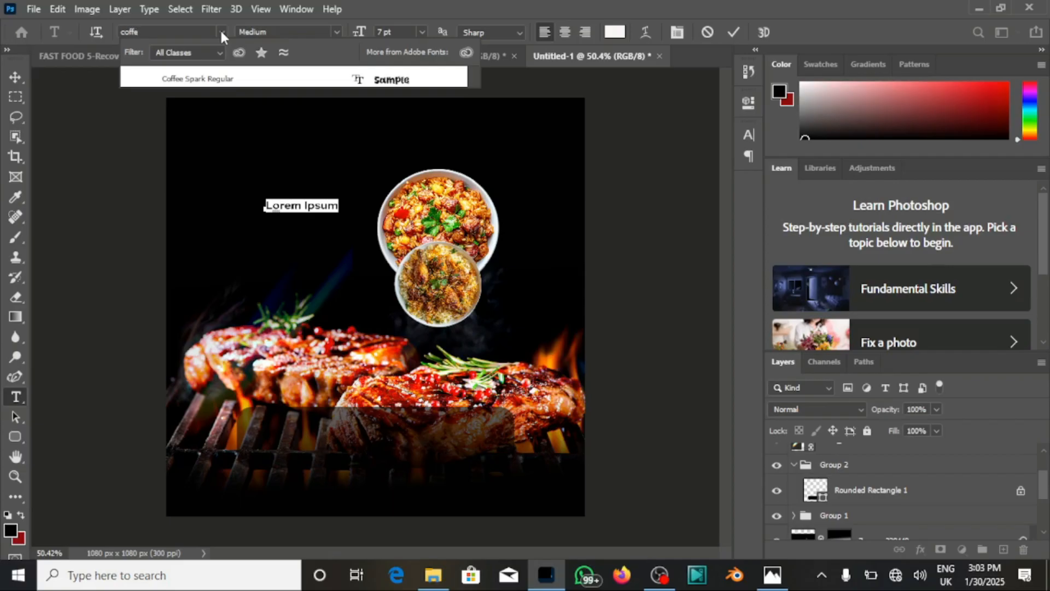
pyautogui.click(202, 80)
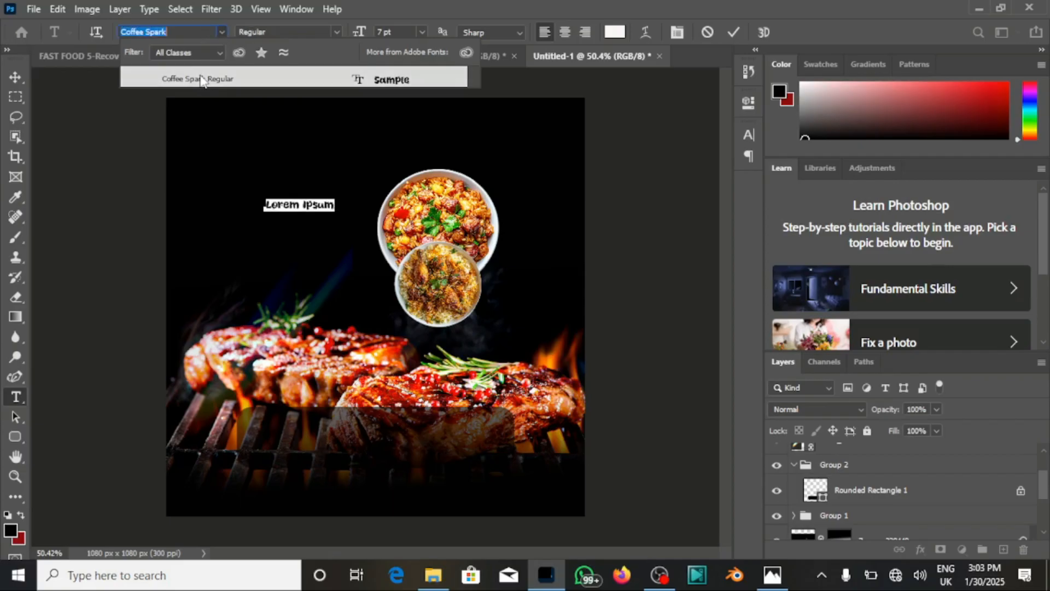
pyautogui.click(201, 77)
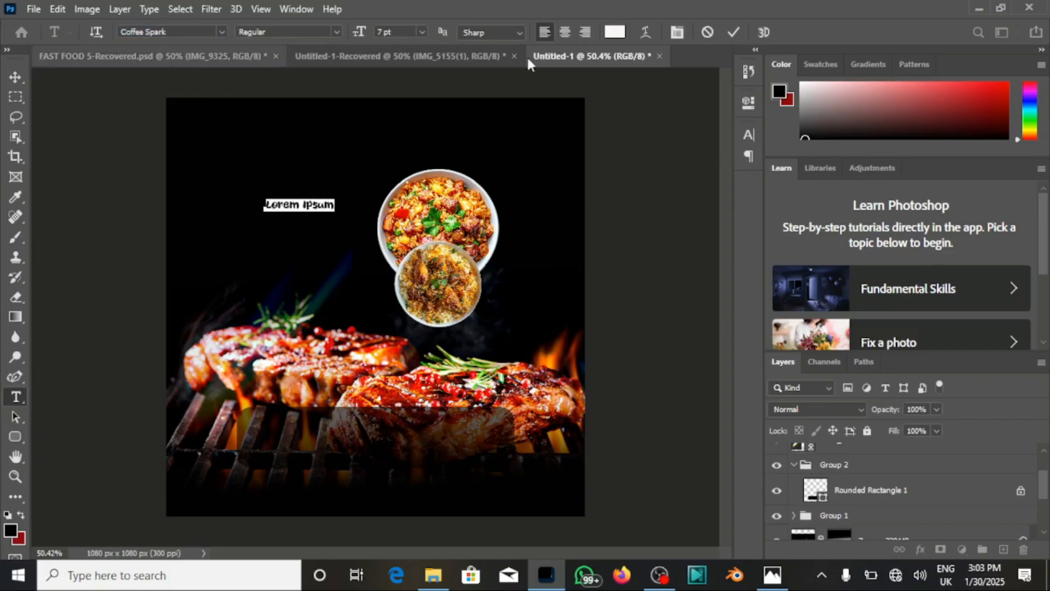
pyautogui.moveTo(358, 34); pyautogui.dragTo(367, 35)
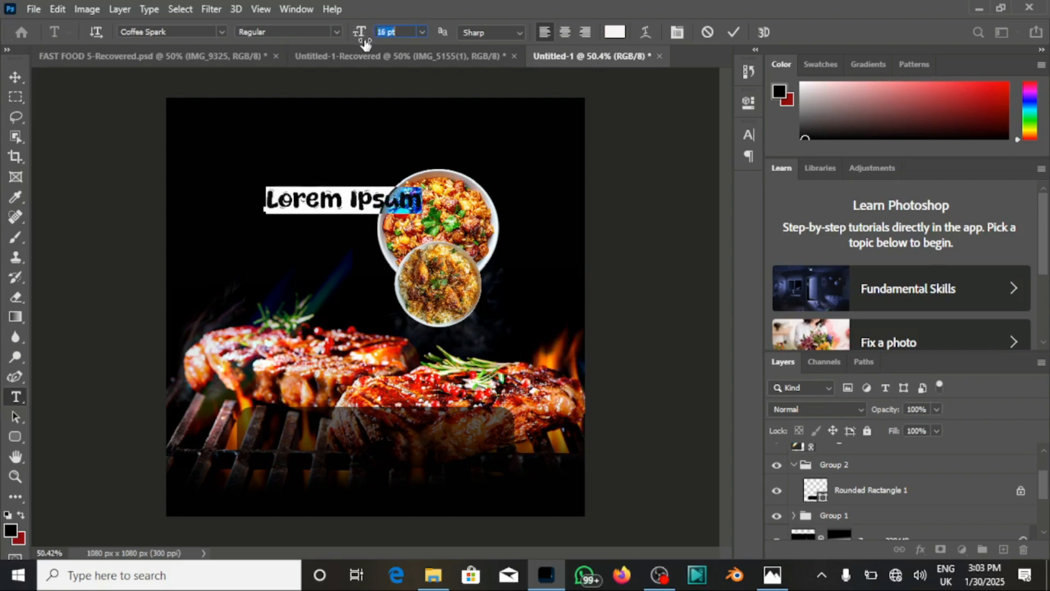
# - Check the title in FAST FOOD 5-Recovered.psd and replace the placeholder text in Untitled-1 with "beny spice" on two lines
pyautogui.click(197, 54)
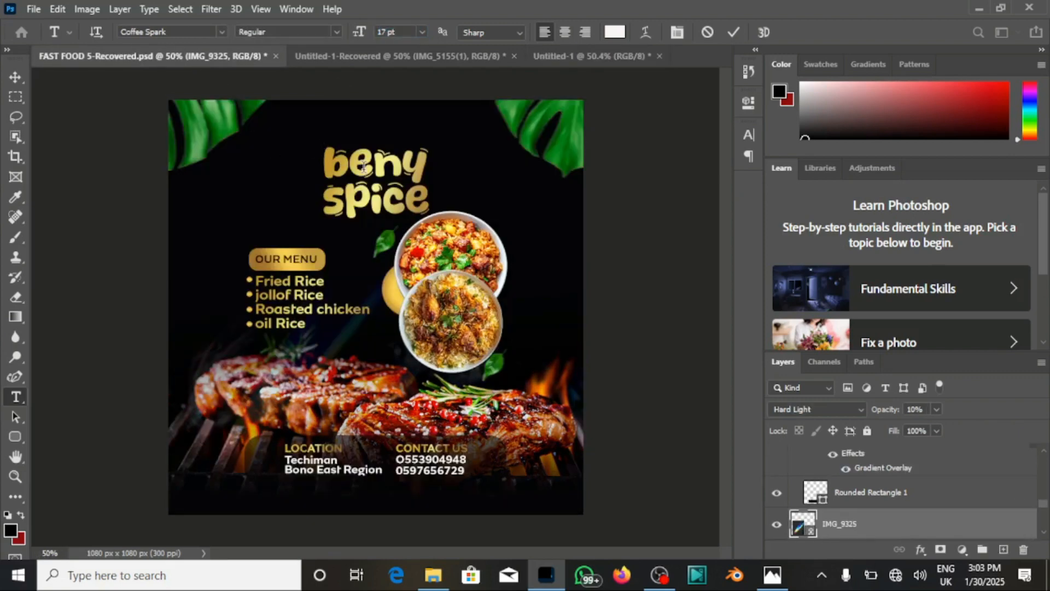
pyautogui.click(540, 59)
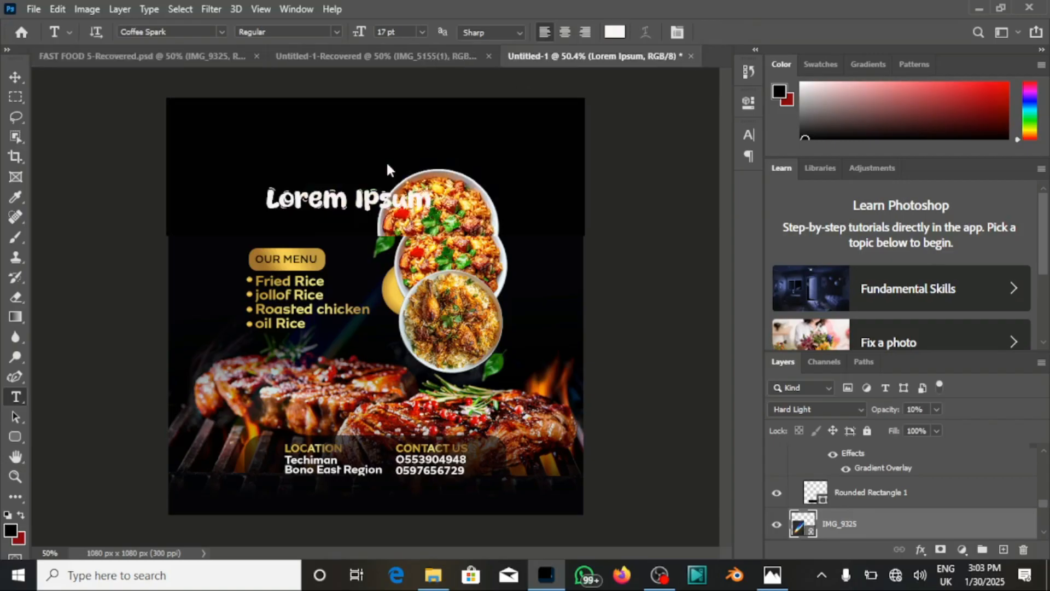
pyautogui.click(378, 200)
pyautogui.hotkey('ctrl', 'a')
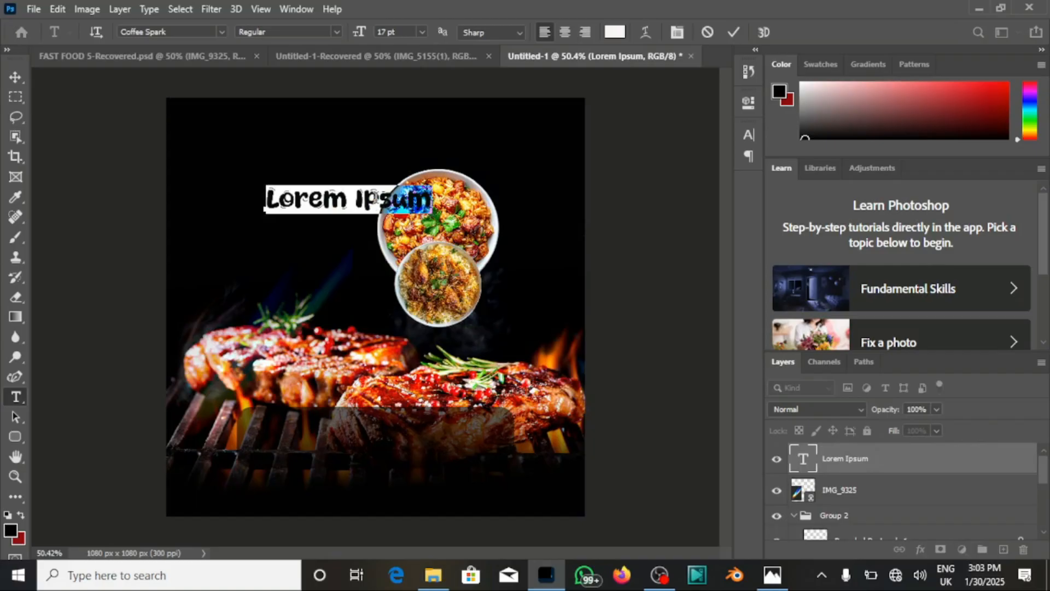
pyautogui.write('b')
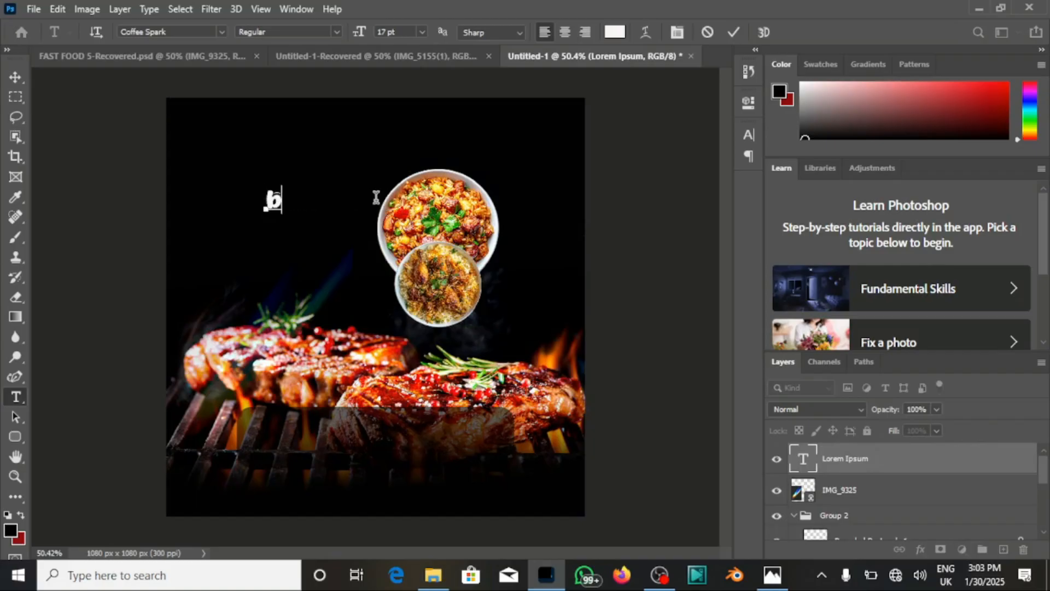
pyautogui.write('eny ')
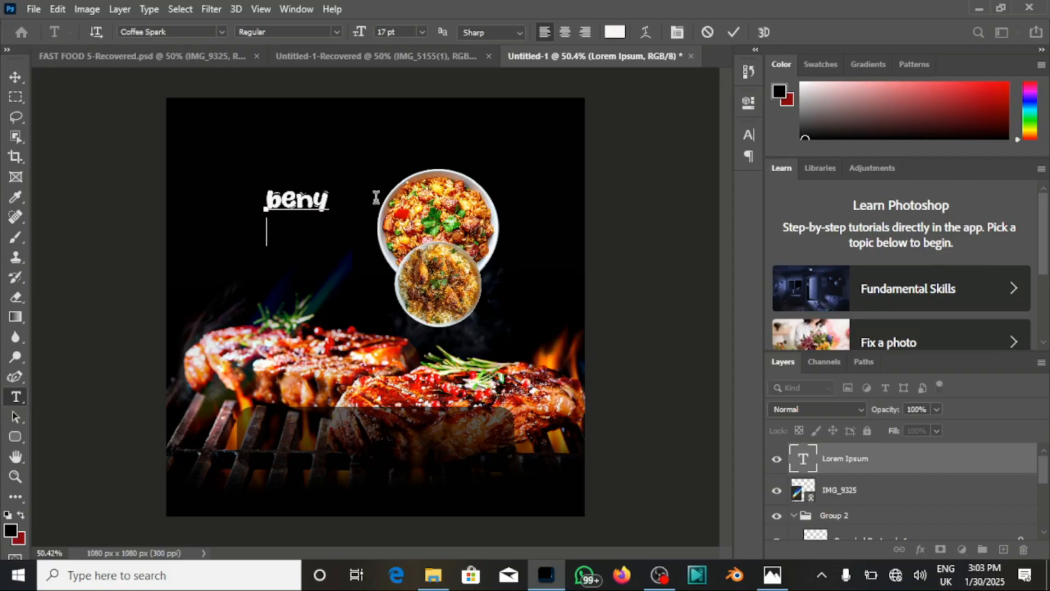
pyautogui.write('spice')
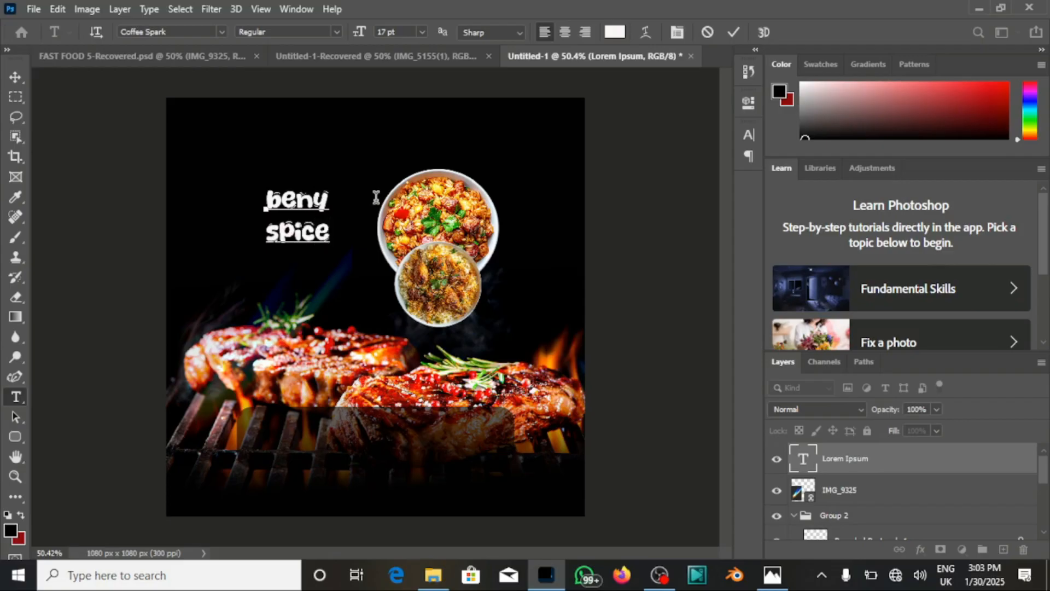
# - Set the whole "beny spice" title to 28.86 pt and commit the text
pyautogui.hotkey('ctrl', 'a')
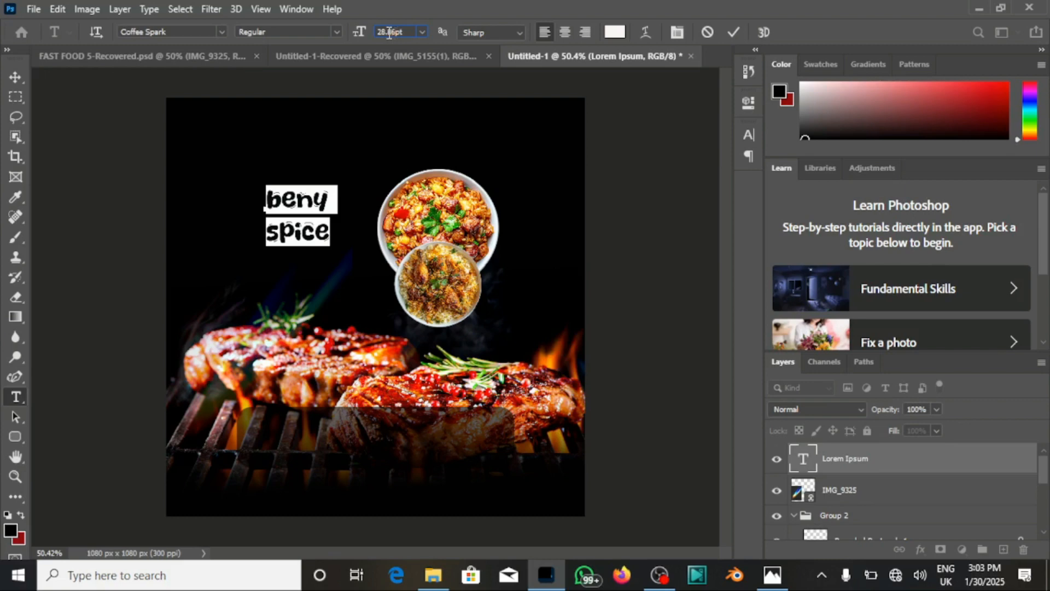
pyautogui.press('Return')
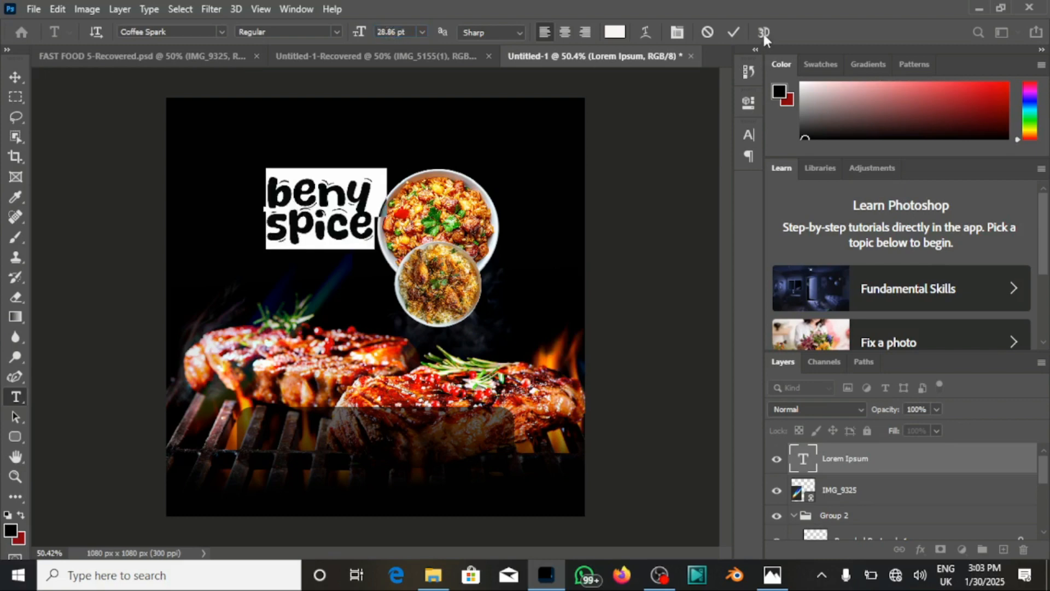
pyautogui.click(734, 32)
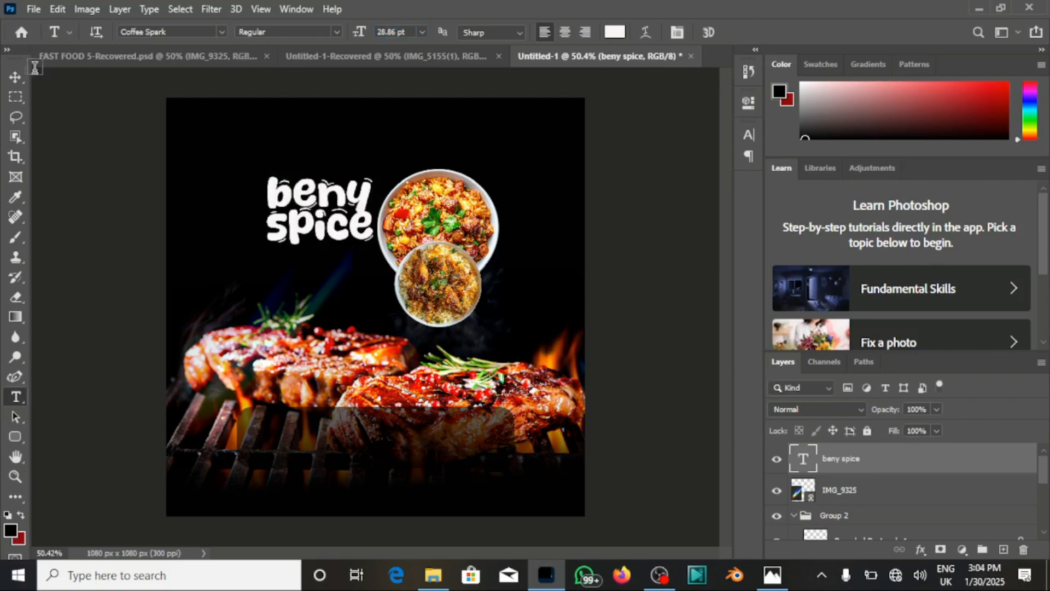
# - Centre the "beny spice" title horizontally on the canvas and clear the selection
pyautogui.click(19, 79)
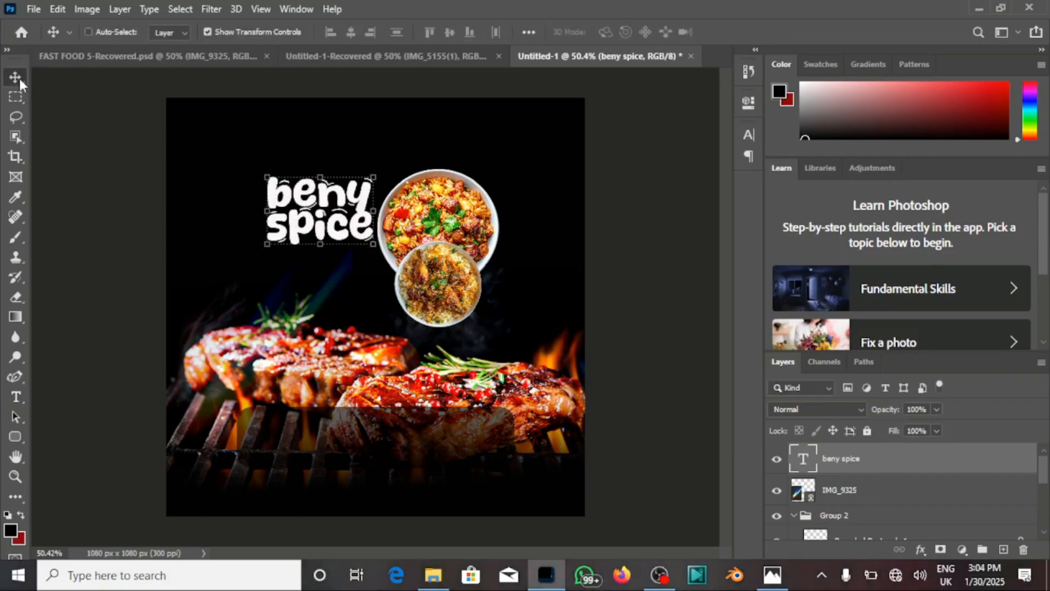
pyautogui.hotkey('ctrl', 'a')
pyautogui.click(88, 32)
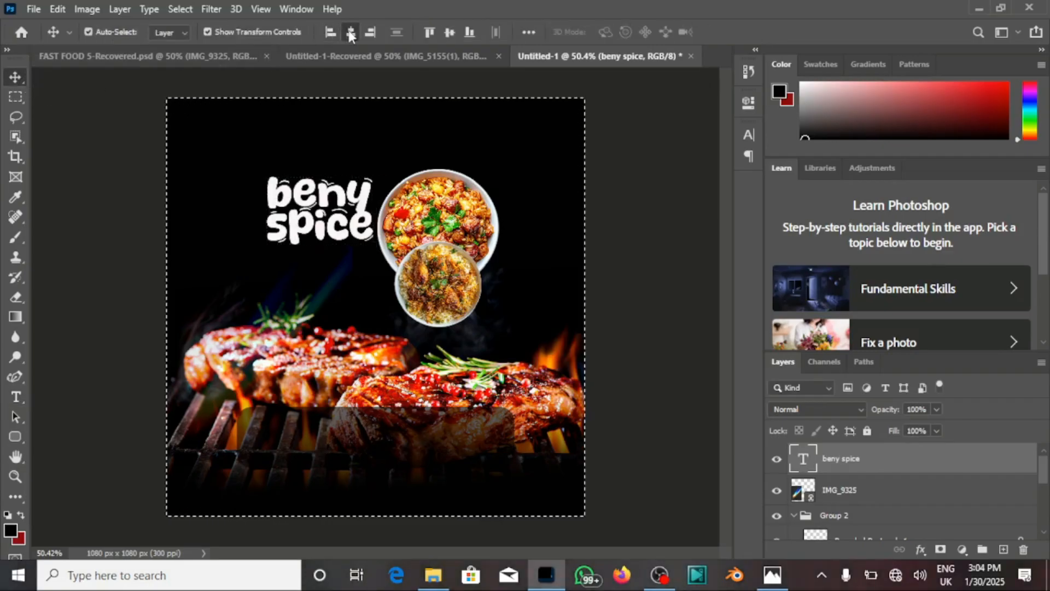
pyautogui.click(350, 32)
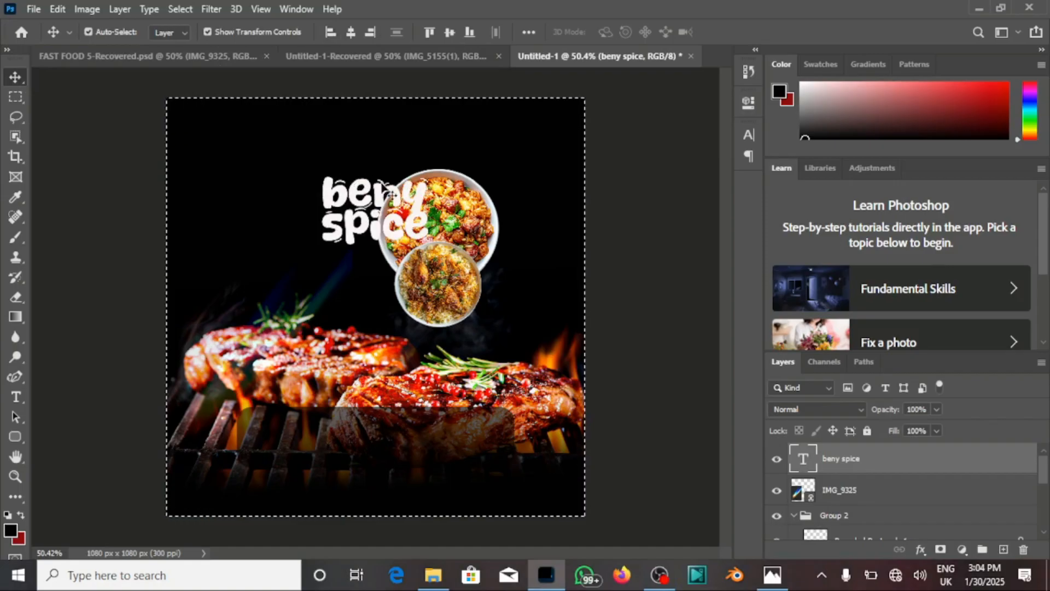
pyautogui.click(388, 189)
pyautogui.hotkey('ctrl', 'd')
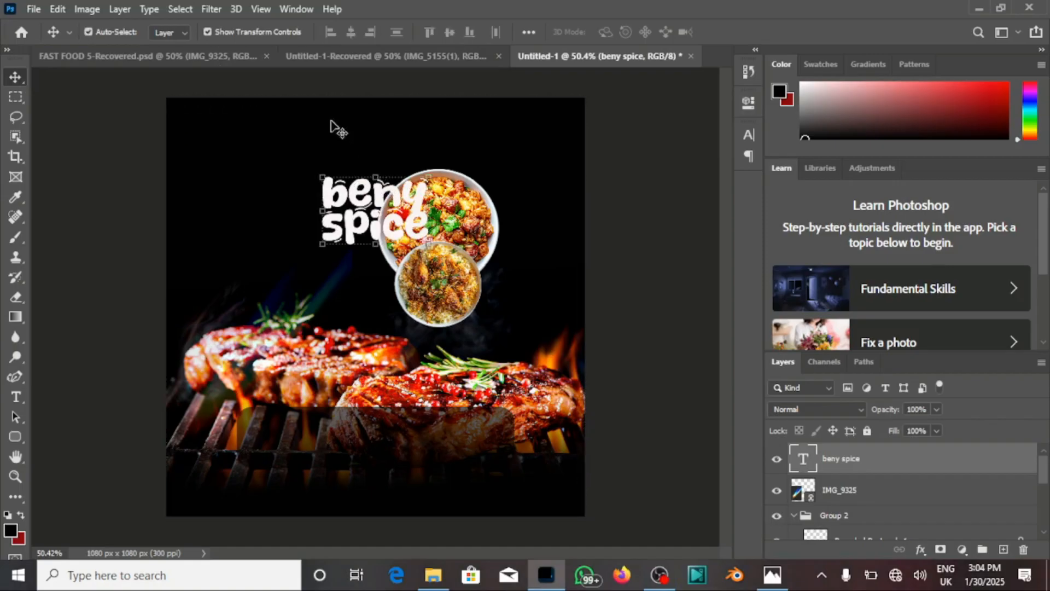
# - Select Group 1 with the two rice bowls and shift it right until it mostly clears the "beny spice" title
pyautogui.click(850, 519)
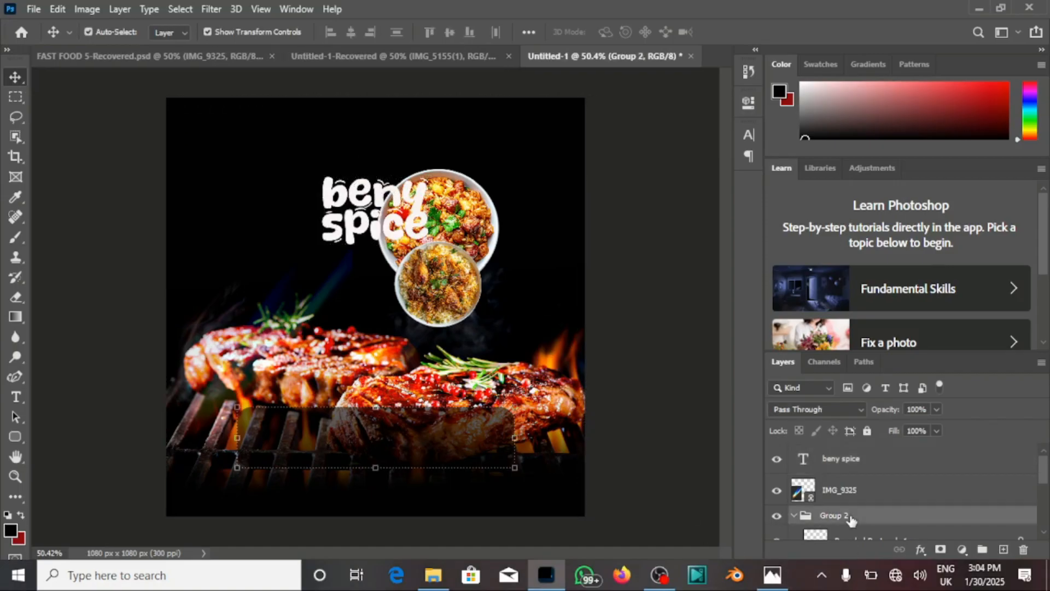
pyautogui.scroll(-2, 848, 493)
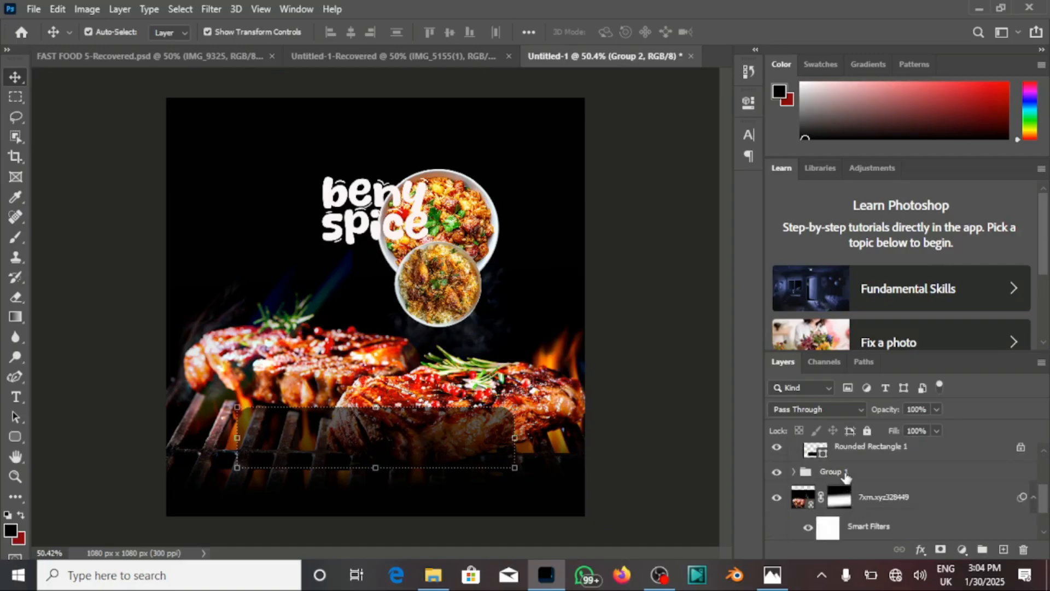
pyautogui.click(847, 476)
pyautogui.press('Right')
pyautogui.press('Right')
pyautogui.press('Right')
pyautogui.press('Right')
pyautogui.press('Right')
pyautogui.press('Right')
pyautogui.press('Right')
pyautogui.press('Right')
pyautogui.press('Right')
pyautogui.press('Right')
pyautogui.press('Right')
pyautogui.press('Right')
pyautogui.press('Right')
pyautogui.press('Right')
pyautogui.press('Right')
pyautogui.press('Right')
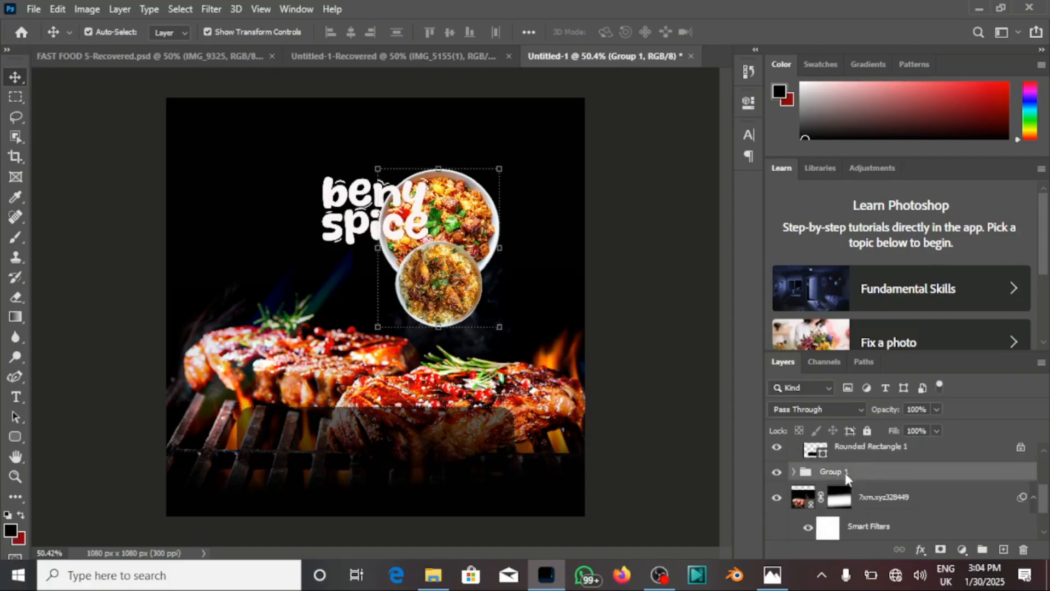
pyautogui.press('Right')
pyautogui.press('Right')
pyautogui.press('Right')
pyautogui.press('Right')
pyautogui.press('Right')
pyautogui.press('Right')
pyautogui.press('Right')
pyautogui.press('Right')
pyautogui.press('Right')
pyautogui.press('Right')
pyautogui.press('Right')
pyautogui.press('Right')
pyautogui.press('Right')
pyautogui.press('Right')
pyautogui.press('Right')
pyautogui.press('Right')
pyautogui.press('Right')
pyautogui.press('Right')
pyautogui.press('Right')
pyautogui.press('Right')
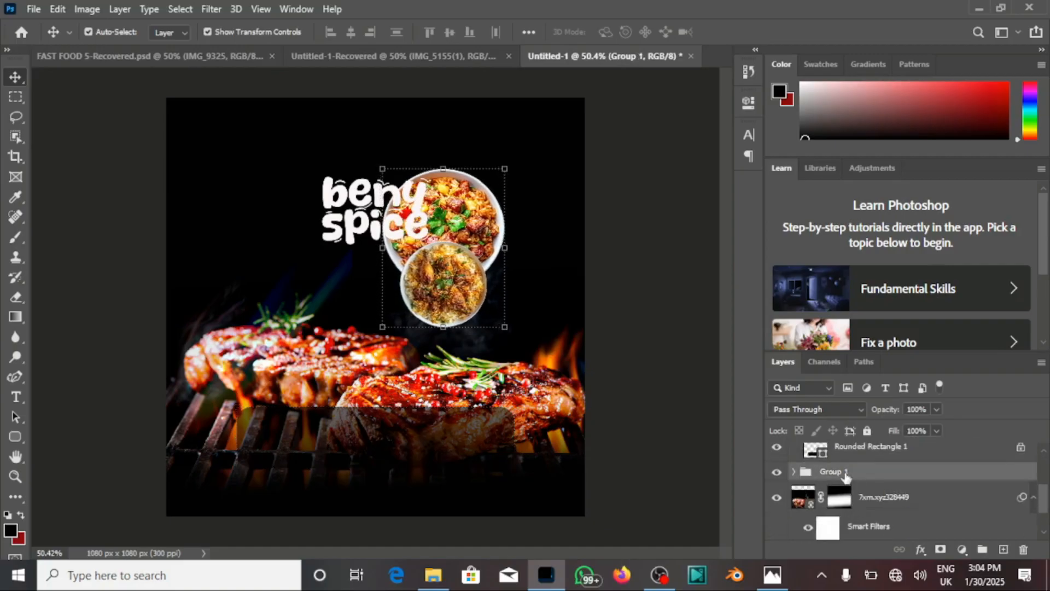
pyautogui.press('Right')
pyautogui.press('Right')
pyautogui.press('Right')
pyautogui.press('Right')
pyautogui.press('Right')
pyautogui.press('Right')
pyautogui.press('Right')
pyautogui.press('Right')
pyautogui.press('Right')
pyautogui.press('Right')
pyautogui.press('Right')
pyautogui.press('Right')
pyautogui.press('Right')
pyautogui.press('Right')
pyautogui.press('Right')
pyautogui.press('Right')
pyautogui.press('Right')
pyautogui.press('Right')
pyautogui.press('Right')
pyautogui.press('Right')
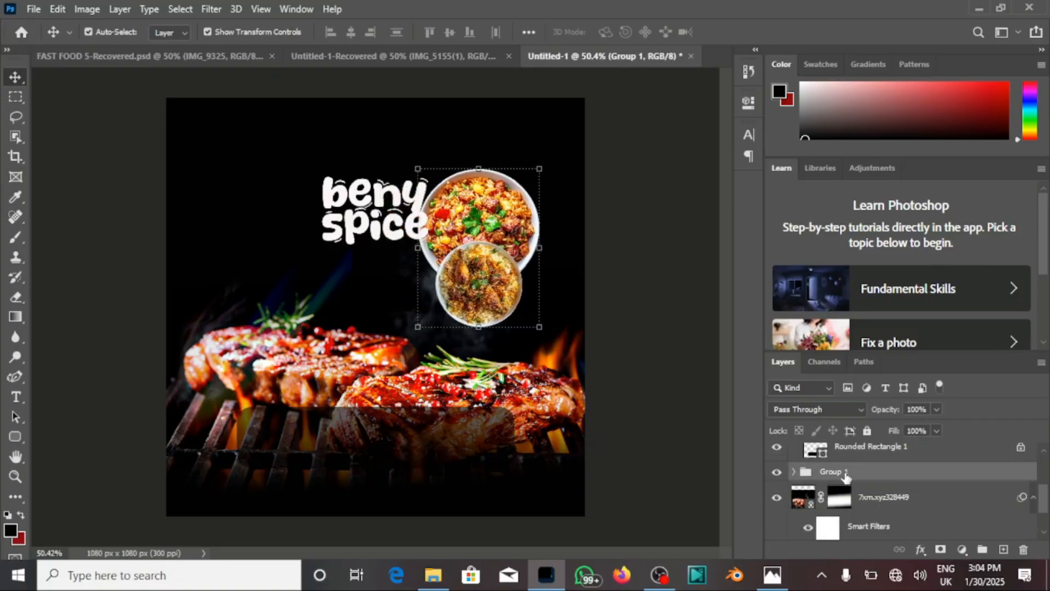
# - Move the rice-bowl group down and slightly back left to about X 766 px, Y 498 px, just above the front steak
pyautogui.press('Down')
pyautogui.press('Down')
pyautogui.press('Down')
pyautogui.press('Down')
pyautogui.press('Down')
pyautogui.press('Down')
pyautogui.press('Down')
pyautogui.press('Down')
pyautogui.press('Down')
pyautogui.press('Down')
pyautogui.press('Down')
pyautogui.press('Down')
pyautogui.press('Down')
pyautogui.press('Down')
pyautogui.press('Down')
pyautogui.press('Down')
pyautogui.press('Down')
pyautogui.press('Down')
pyautogui.press('Down')
pyautogui.press('Down')
pyautogui.hotkey('shift', 'Down')
pyautogui.hotkey('shift', 'Down')
pyautogui.hotkey('shift', 'Down')
pyautogui.hotkey('shift', 'Down')
pyautogui.hotkey('shift', 'Down')
pyautogui.hotkey('shift', 'Down')
pyautogui.hotkey('shift', 'Down')
pyautogui.hotkey('shift', 'Down')
pyautogui.hotkey('shift', 'Down')
pyautogui.hotkey('shift', 'Down')
pyautogui.hotkey('shift', 'Down')
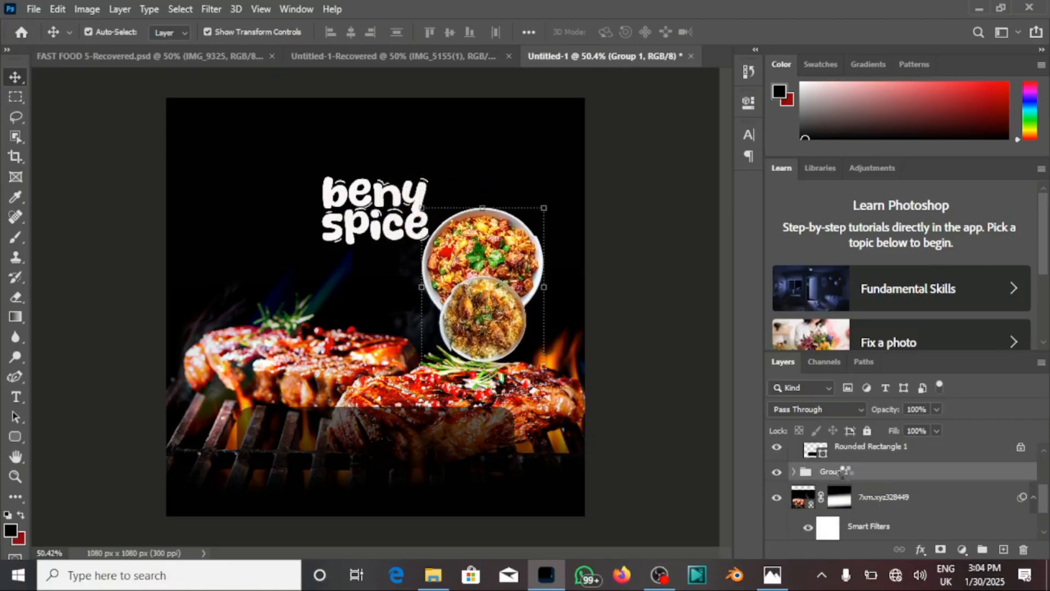
pyautogui.hotkey('shift', 'Left')
pyautogui.hotkey('shift', 'Left')
pyautogui.hotkey('shift', 'Left')
pyautogui.hotkey('shift', 'Left')
pyautogui.hotkey('shift', 'Left')
pyautogui.hotkey('shift', 'Left')
pyautogui.hotkey('shift', 'Left')
pyautogui.hotkey('shift', 'Left')
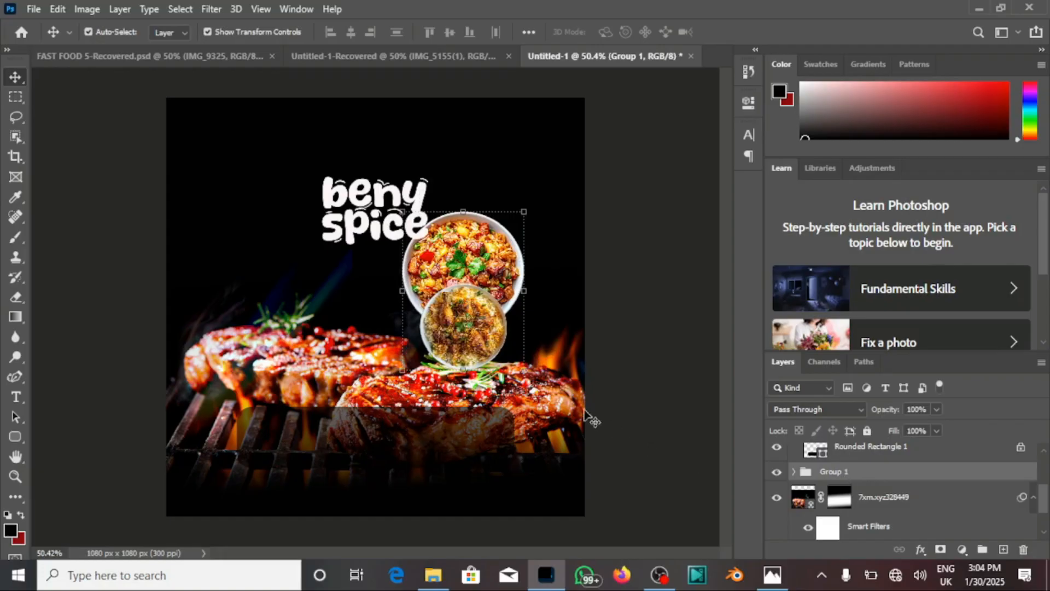
pyautogui.hotkey('ctrl', 't')
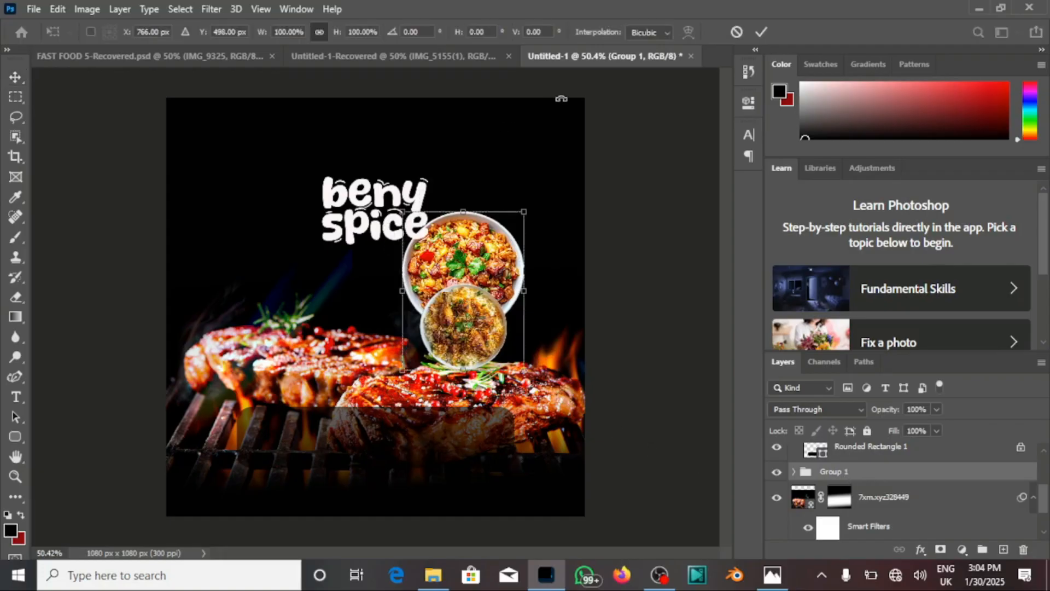
pyautogui.click(761, 32)
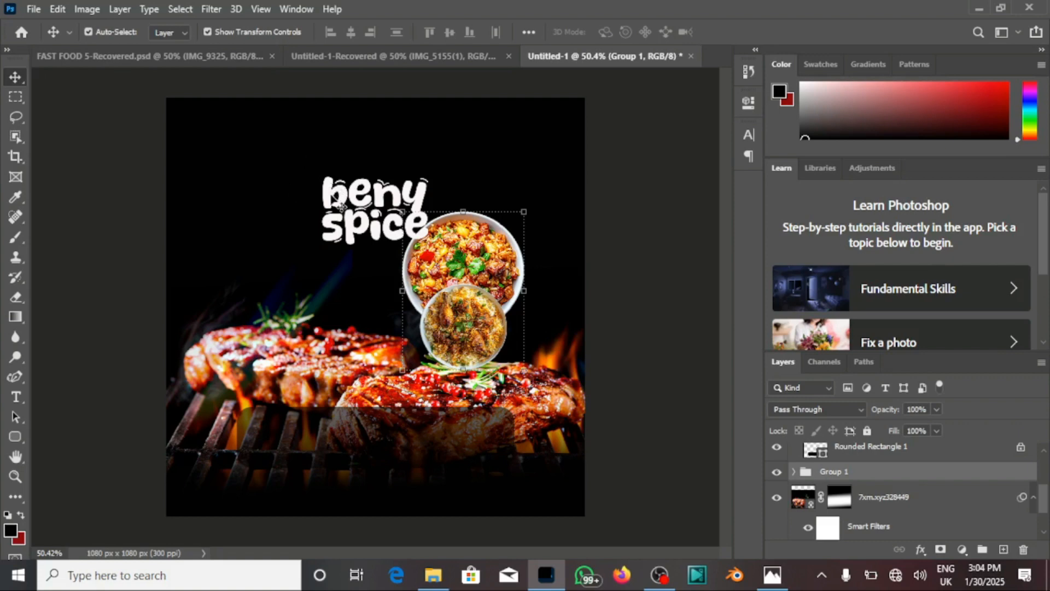
# - Nudge the "beny spice" title straight up until it sits well above the rice bowls, near the canvas's upper edge
pyautogui.click(338, 195)
pyautogui.press('Up')
pyautogui.press('Up')
pyautogui.press('Up')
pyautogui.press('Up')
pyautogui.press('Up')
pyautogui.press('Up')
pyautogui.press('Up')
pyautogui.press('Up')
pyautogui.press('Up')
pyautogui.press('Up')
pyautogui.press('Up')
pyautogui.press('Up')
pyautogui.press('Up')
pyautogui.press('Up')
pyautogui.press('Up')
pyautogui.press('Up')
pyautogui.press('Up')
pyautogui.press('Up')
pyautogui.press('Up')
pyautogui.press('Up')
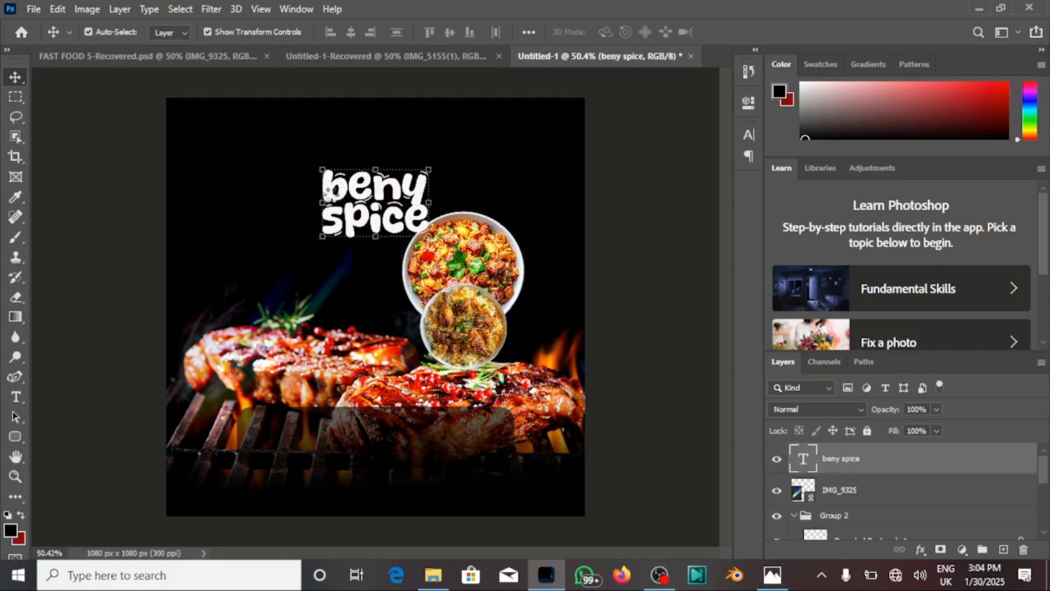
pyautogui.press('Up')
pyautogui.press('Up')
pyautogui.press('Up')
pyautogui.press('Up')
pyautogui.press('Up')
pyautogui.press('Up')
pyautogui.press('Up')
pyautogui.press('Up')
pyautogui.press('Up')
pyautogui.press('Up')
pyautogui.press('Up')
pyautogui.press('Up')
pyautogui.press('Up')
pyautogui.press('Up')
pyautogui.press('Up')
pyautogui.press('Up')
pyautogui.press('Up')
pyautogui.press('Up')
pyautogui.press('Up')
pyautogui.press('Up')
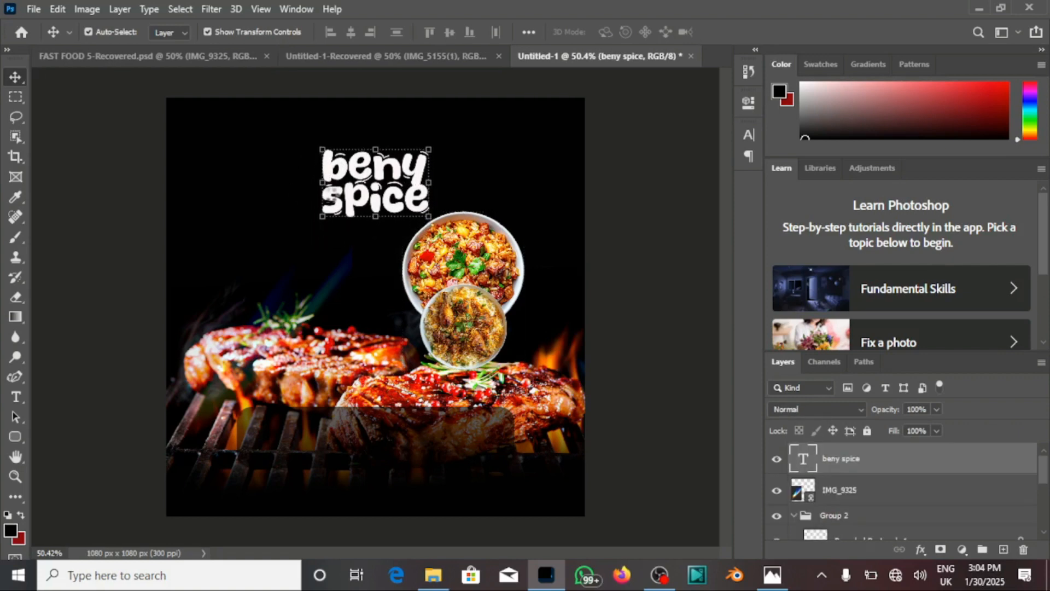
pyautogui.press('Up')
pyautogui.press('Up')
pyautogui.press('Up')
pyautogui.press('Up')
pyautogui.press('Up')
pyautogui.press('Up')
pyautogui.press('Up')
pyautogui.press('Up')
pyautogui.press('Up')
pyautogui.press('Up')
pyautogui.press('Up')
pyautogui.press('Up')
pyautogui.press('Up')
pyautogui.press('Up')
pyautogui.press('Up')
pyautogui.press('Up')
pyautogui.press('Up')
pyautogui.press('Up')
pyautogui.press('Up')
pyautogui.press('Up')
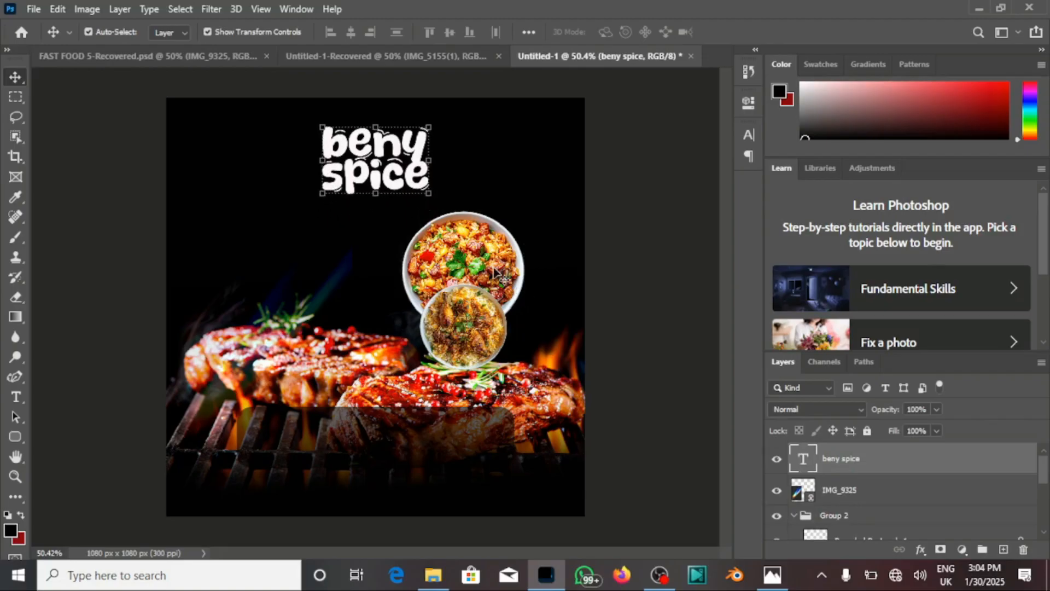
# - Enlarge the upper rice bowl (rb_26669) proportionally to about 4.61%, growing it up and outward beside the title
pyautogui.click(513, 283)
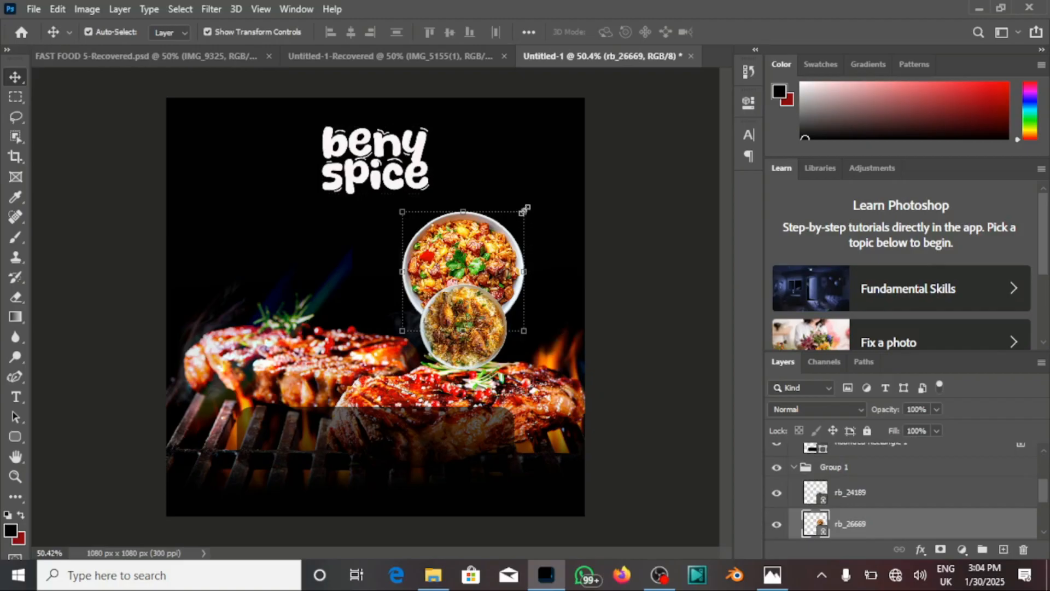
pyautogui.moveTo(524, 212); pyautogui.dragTo(543, 175)
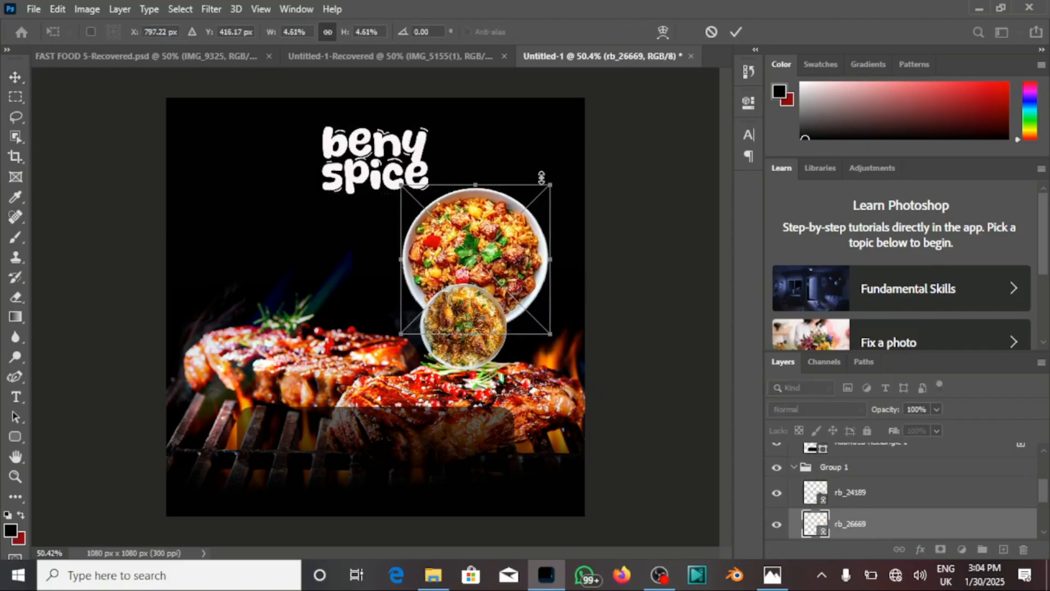
pyautogui.click(735, 31)
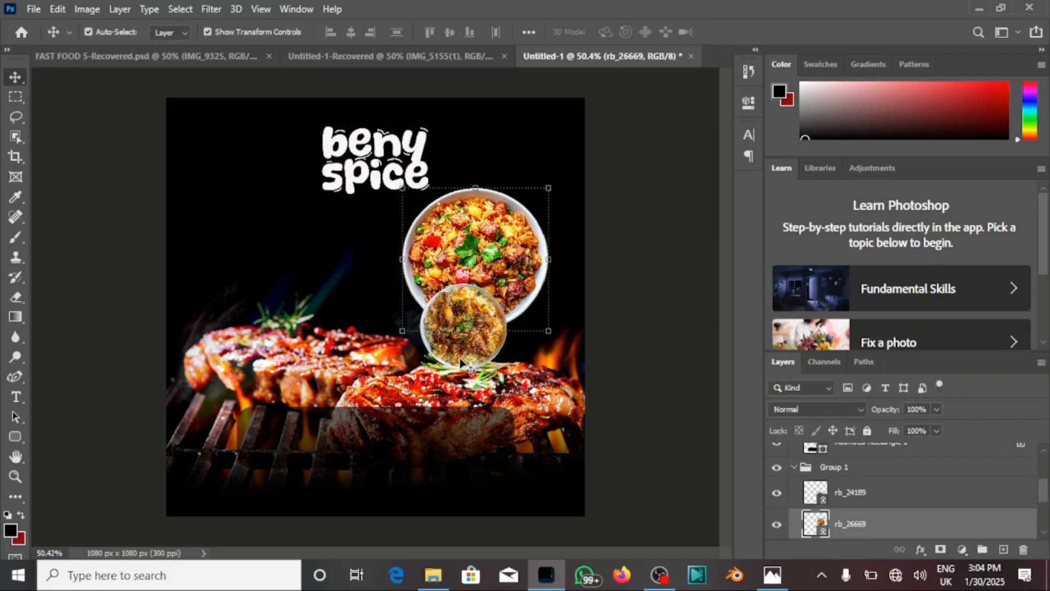
# - Scale the smaller rice bowl (rb_24189) to about 3.84% and raise it to about X 759 px, Y 535 px over the larger bowl
pyautogui.click(465, 353)
pyautogui.hotkey('ctrl', 't')
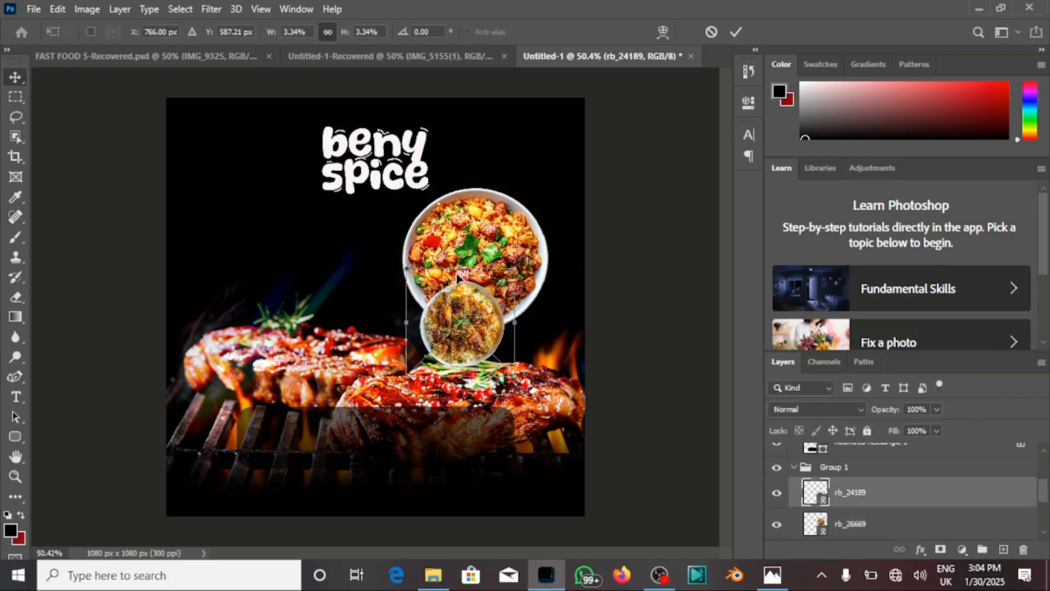
pyautogui.moveTo(457, 267); pyautogui.dragTo(453, 242)
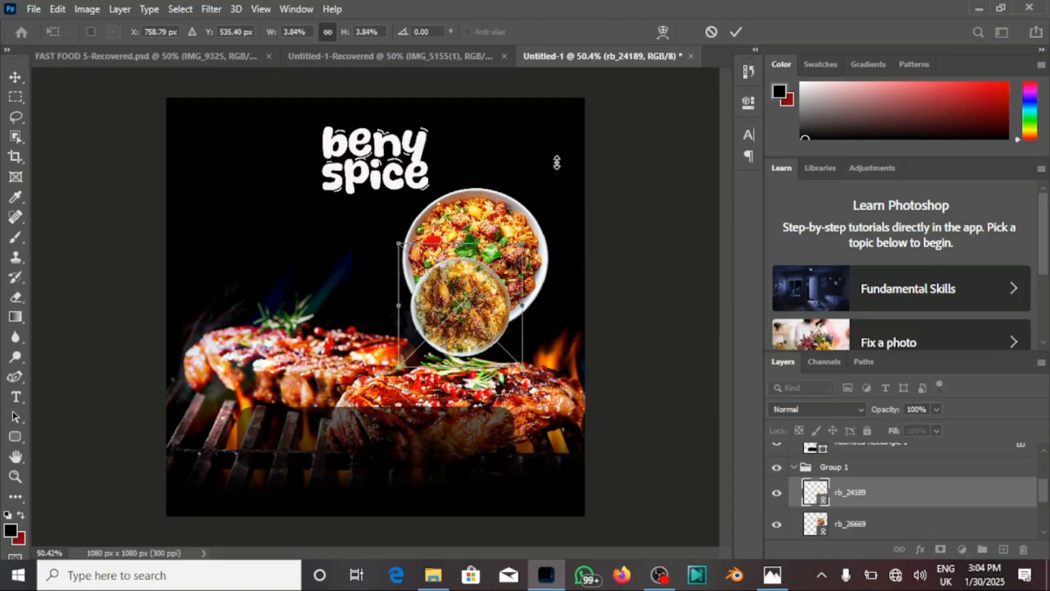
pyautogui.click(736, 32)
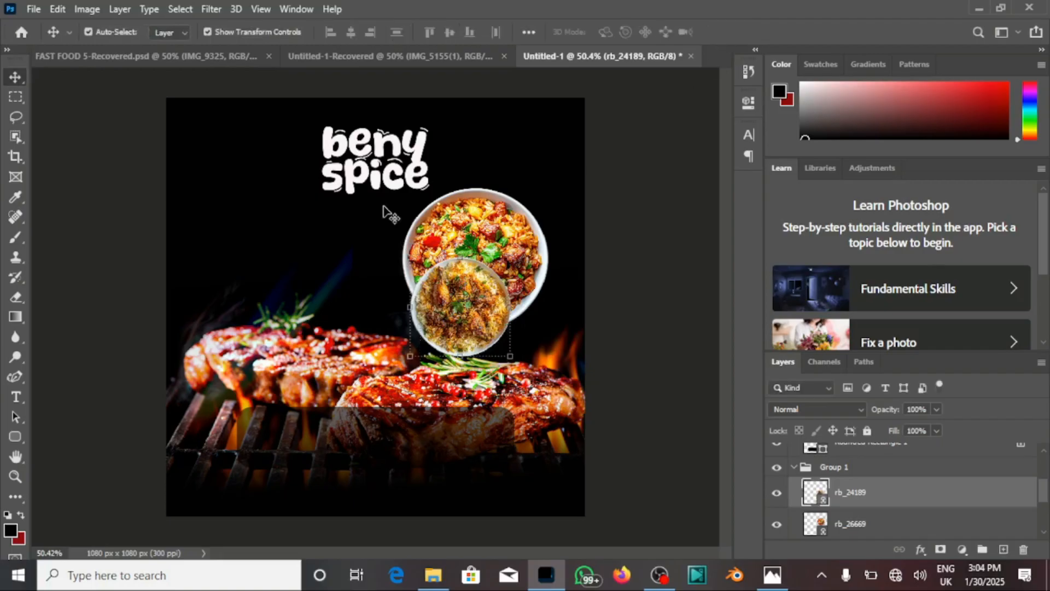
# - Add a Gradient Overlay layer style to the "beny spice" title
pyautogui.click(370, 174)
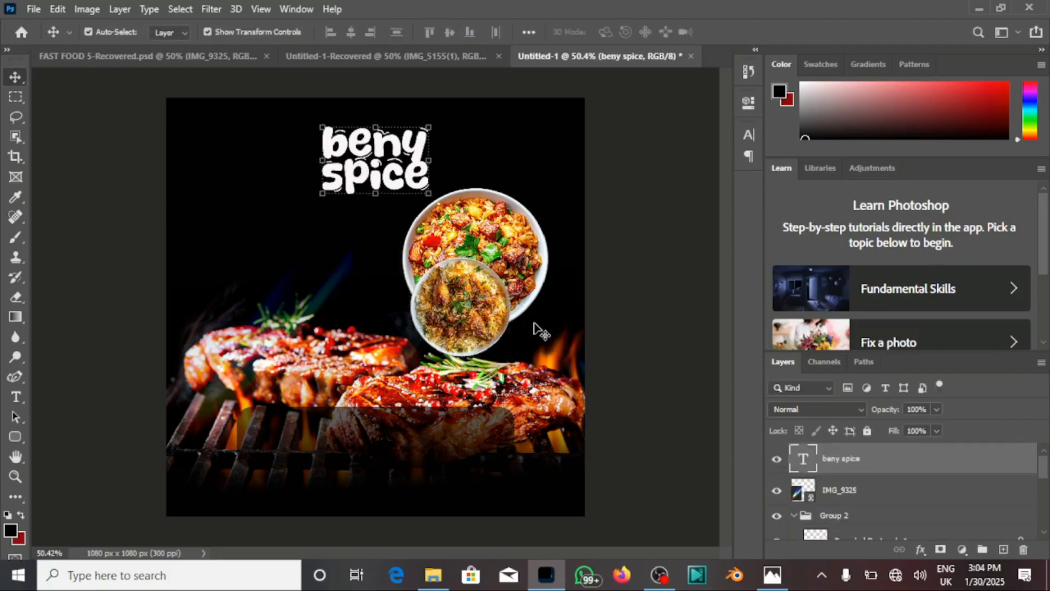
pyautogui.click(919, 550)
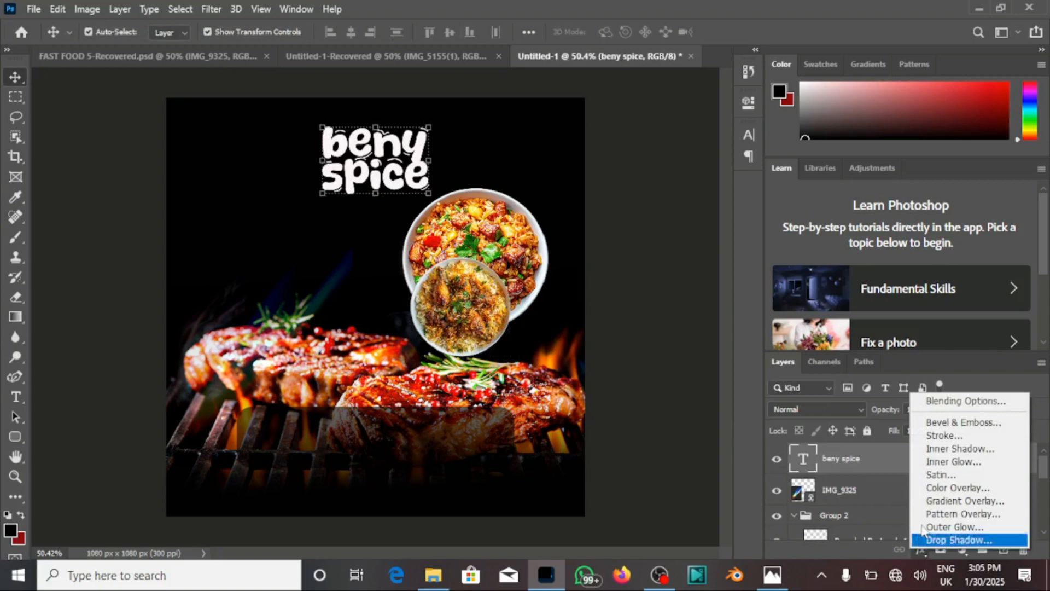
pyautogui.click(936, 501)
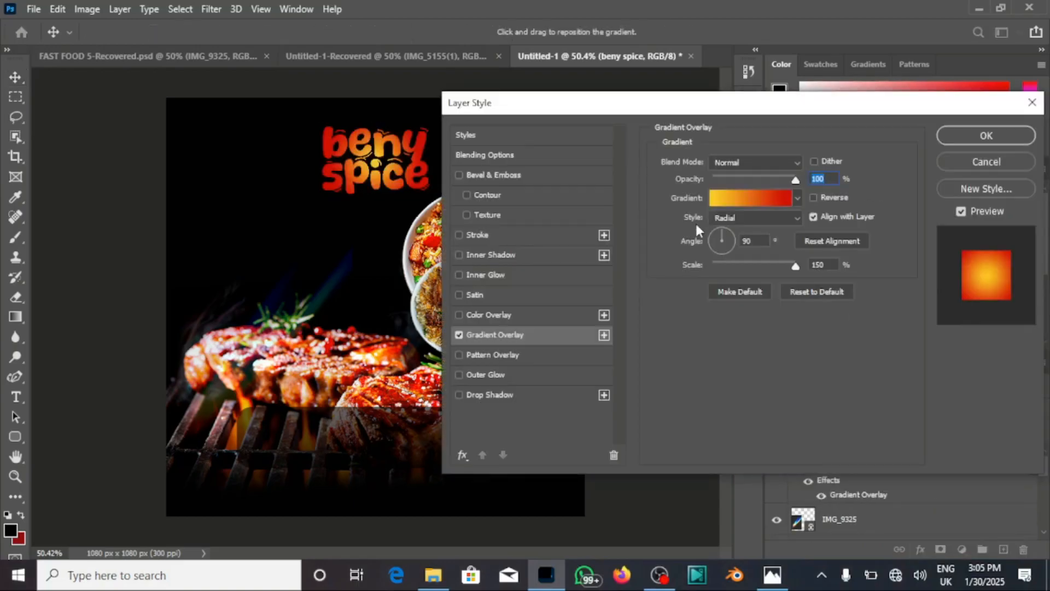
# - Import the Resource Boy Gold Gradients preset file from the Resource Boy - Gold Photoshop Gradients folder inside POLITICAL RESOU
pyautogui.click(798, 198)
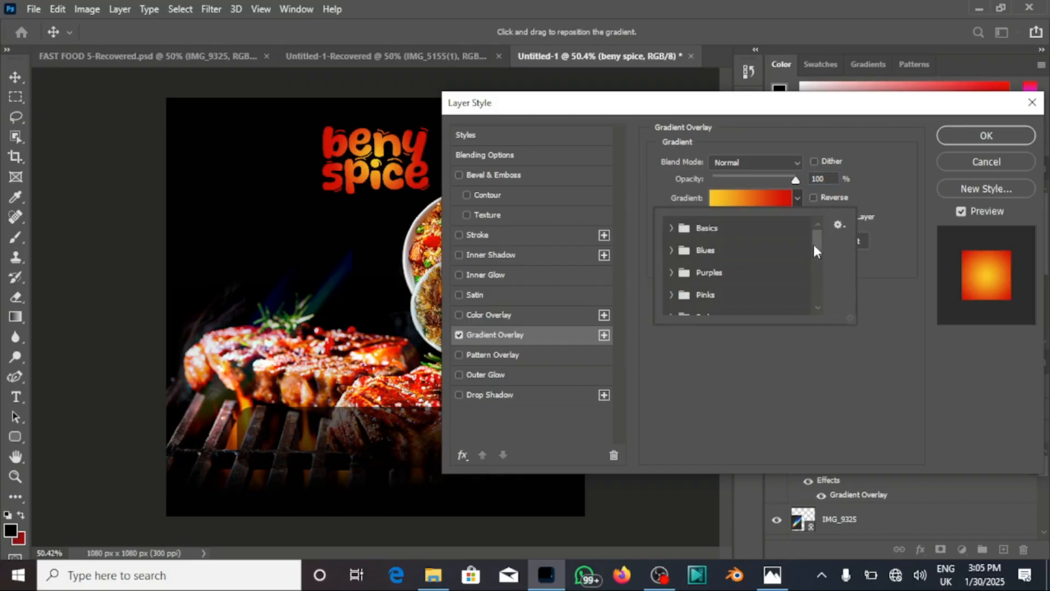
pyautogui.moveTo(814, 246); pyautogui.dragTo(814, 316)
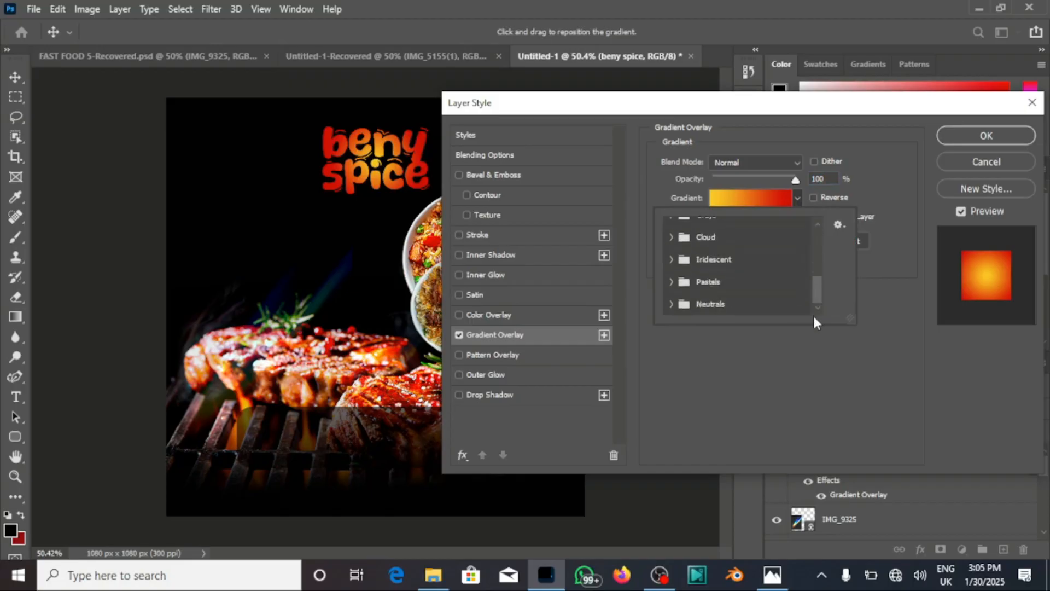
pyautogui.click(839, 224)
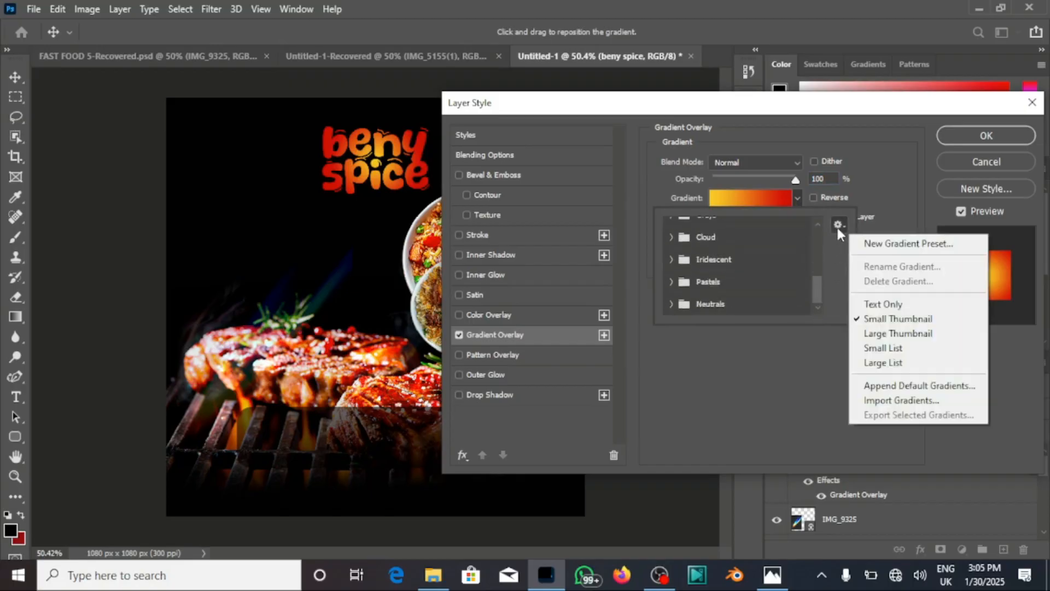
pyautogui.click(901, 401)
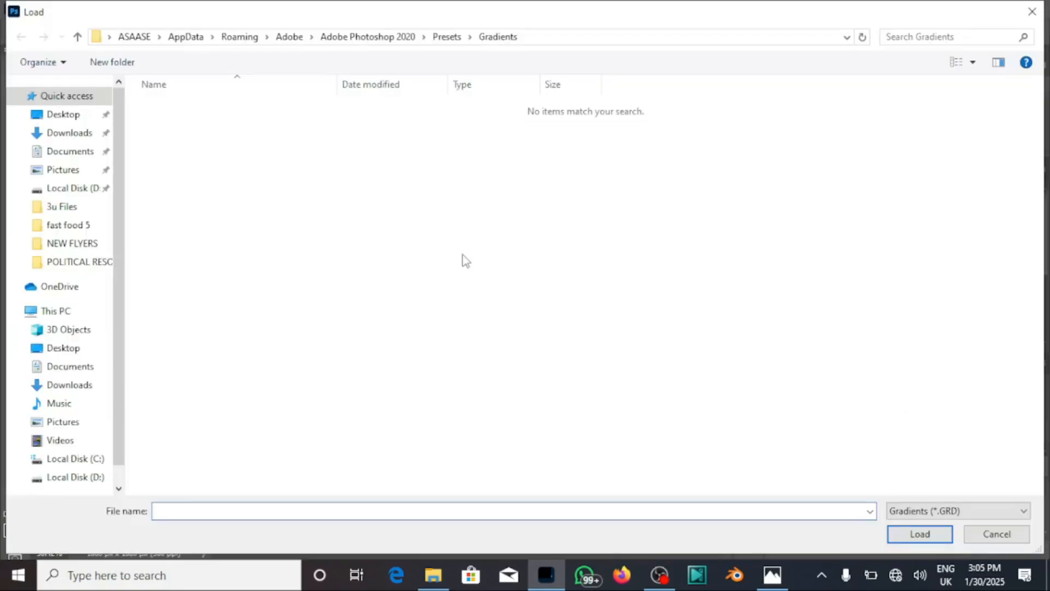
pyautogui.click(94, 267)
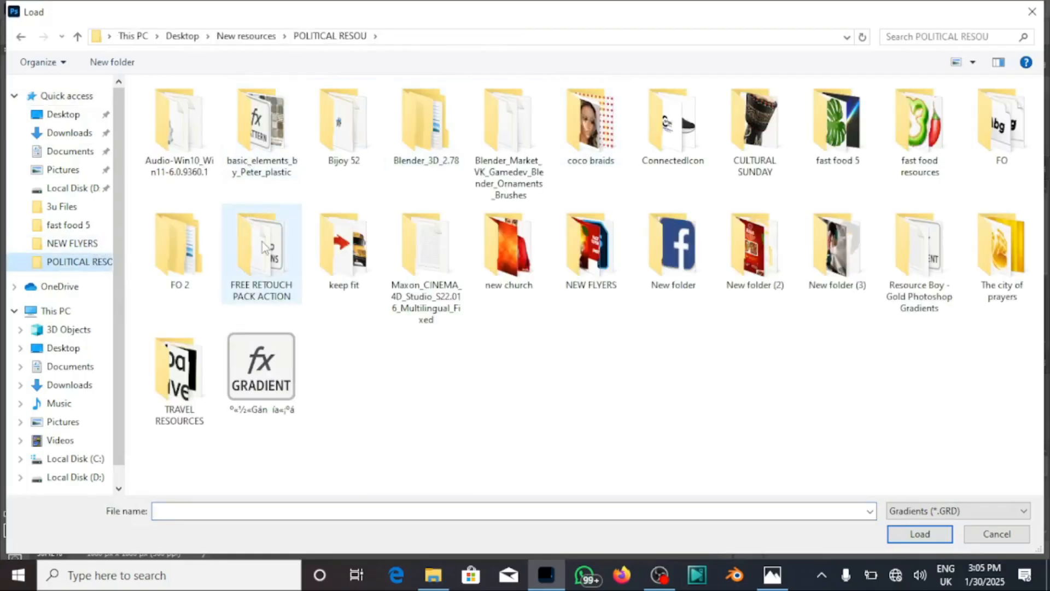
pyautogui.doubleClick(916, 249)
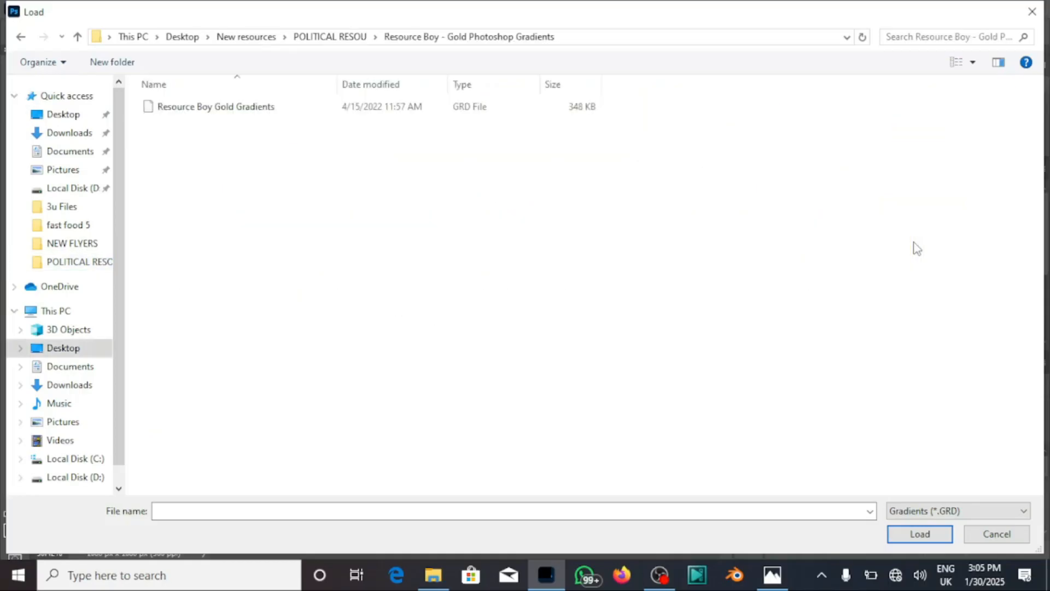
pyautogui.click(565, 109)
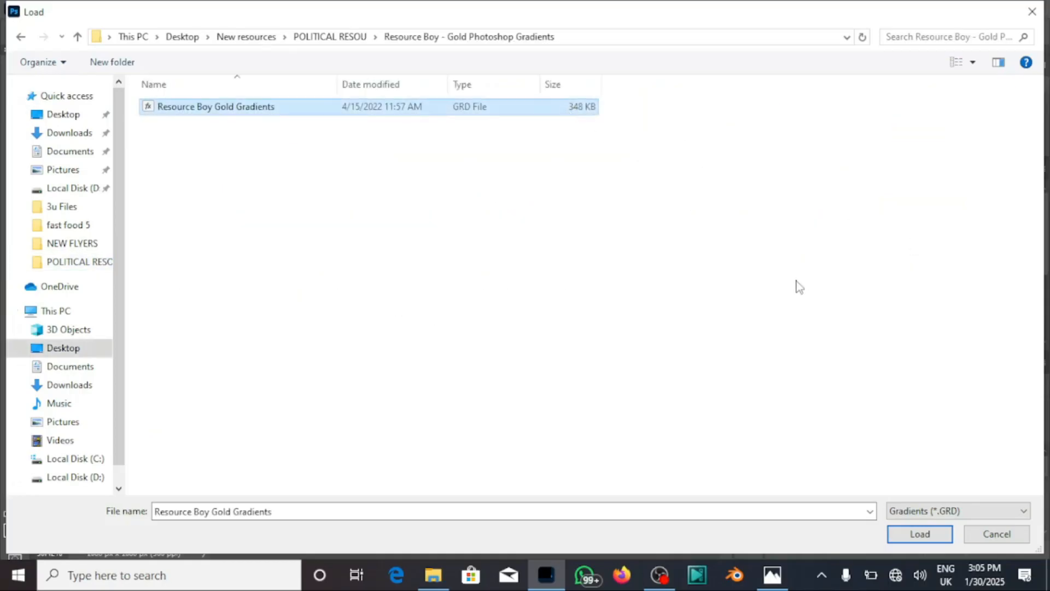
pyautogui.click(932, 535)
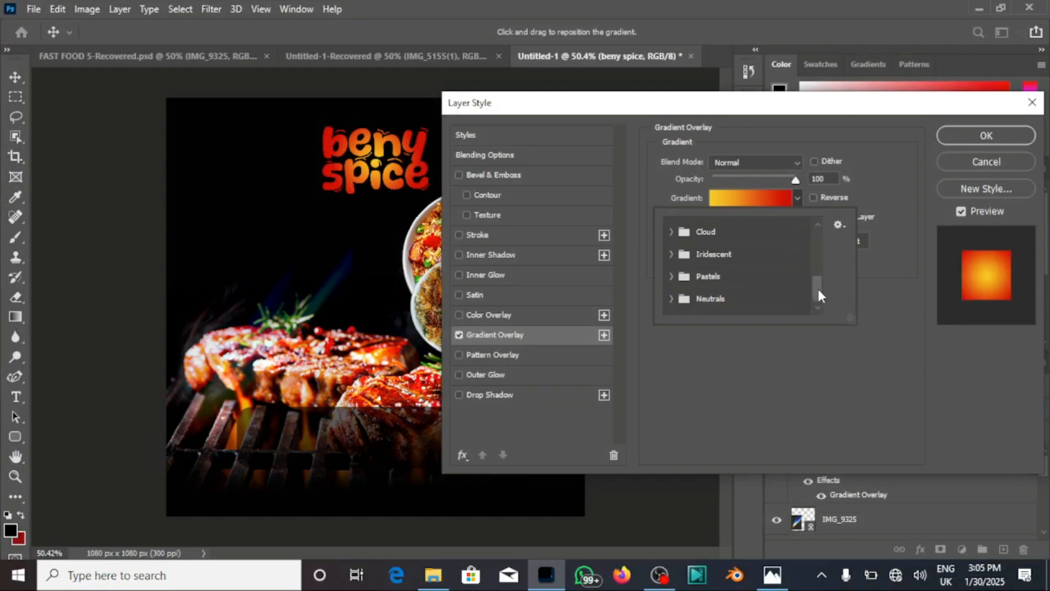
# - Apply the light yellow-orange gradient from Resource Boy Gold Gradients to the "beny spice" title's overlay and accept the layer style
pyautogui.scroll(-1, 818, 296)
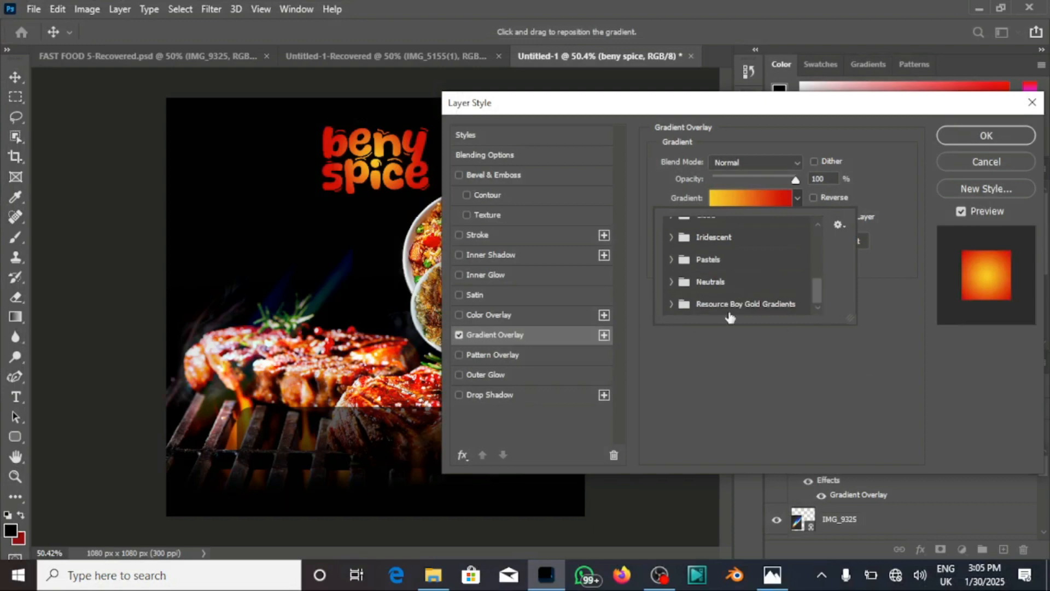
pyautogui.click(670, 304)
pyautogui.scroll(-2, 705, 300)
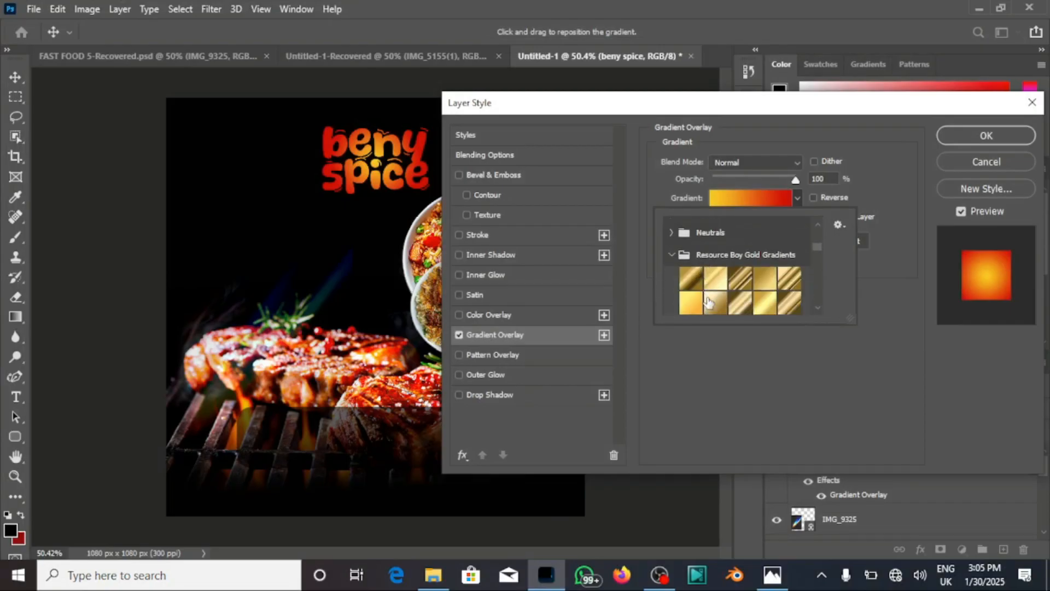
pyautogui.click(691, 304)
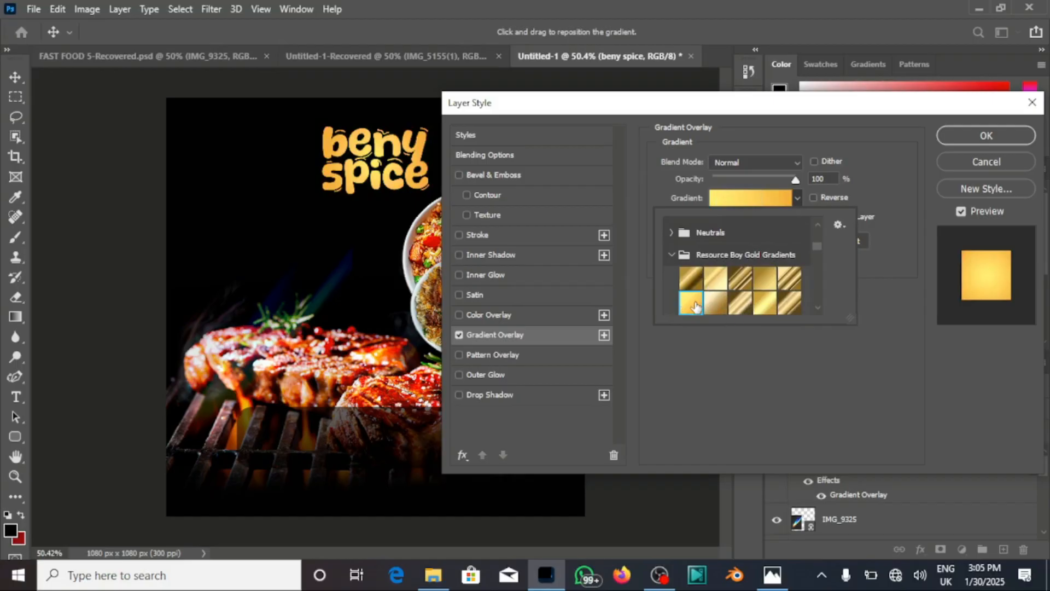
pyautogui.scroll(1, 695, 306)
pyautogui.scroll(-1, 696, 306)
pyautogui.click(990, 133)
pyautogui.click(973, 140)
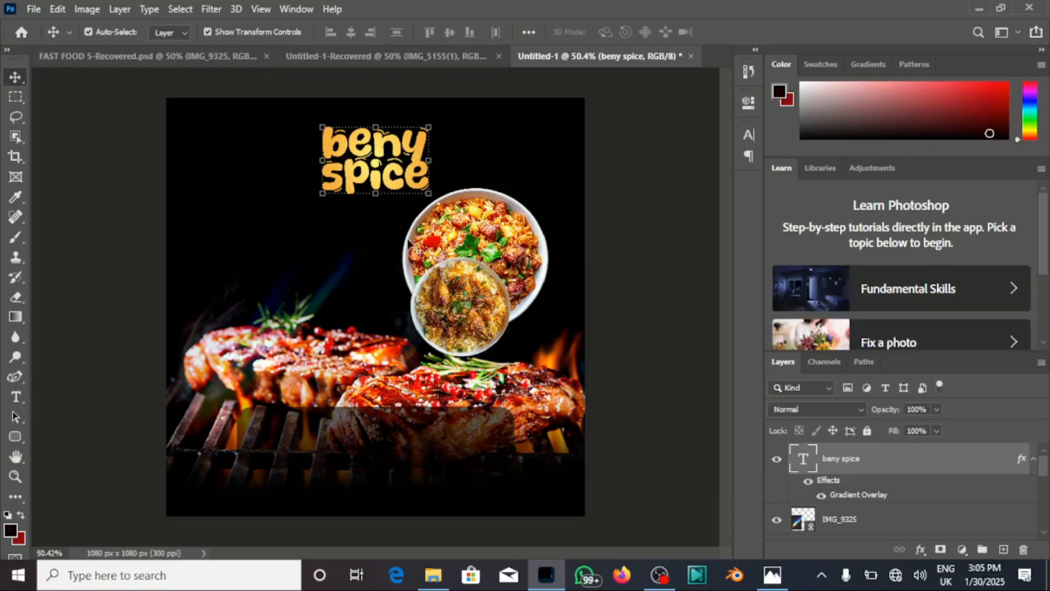
# - Consult the FAST FOOD 5-Recovered reference flyer and draw a circle about 184 px wide between the two rice-bowl layers, at about X 535 px, Y 378 px
pyautogui.click(210, 56)
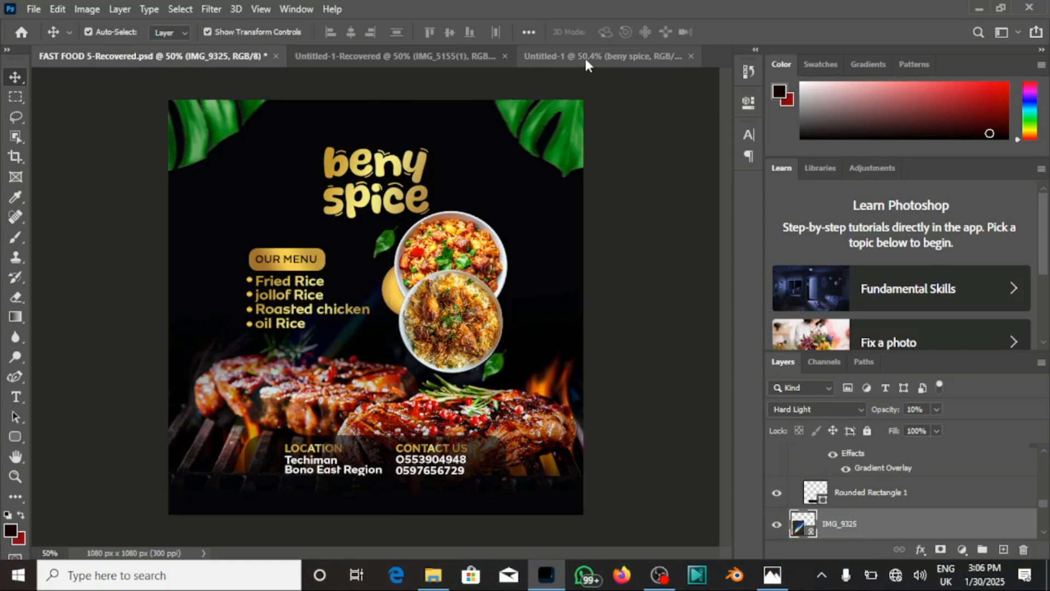
pyautogui.click(585, 58)
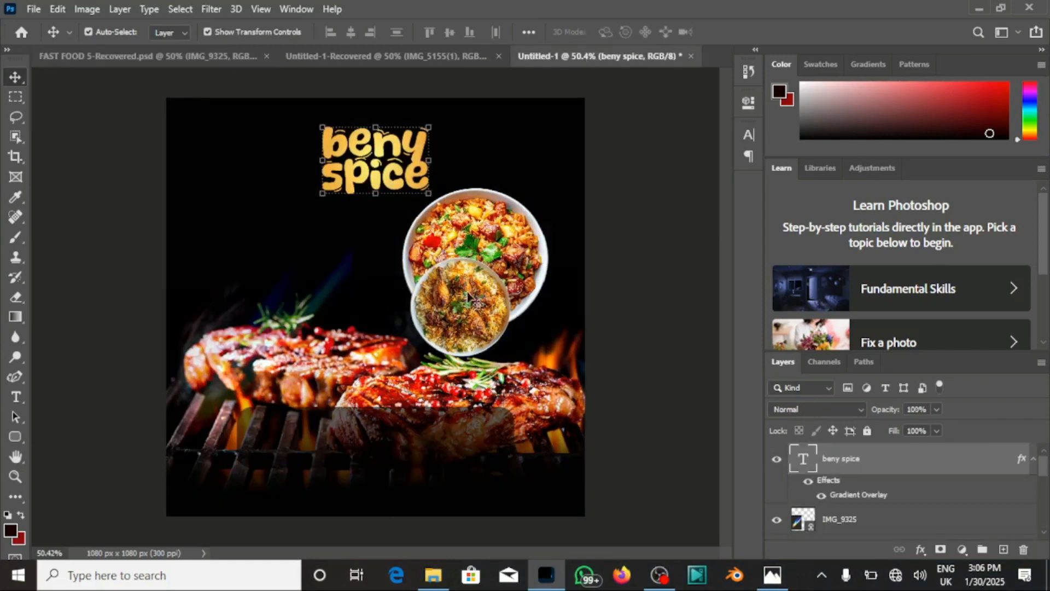
pyautogui.click(470, 251)
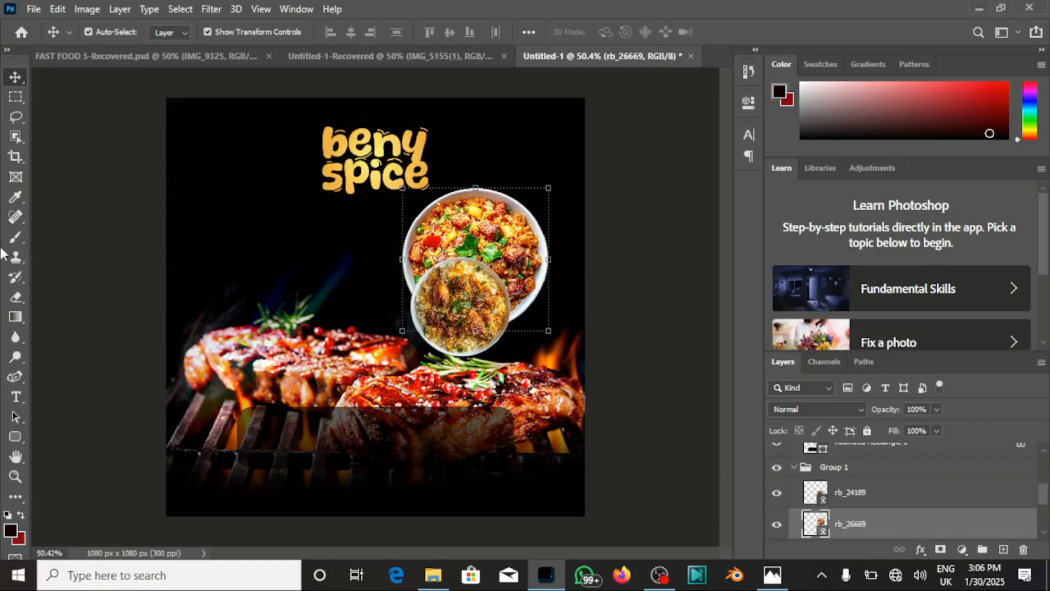
pyautogui.click(15, 437)
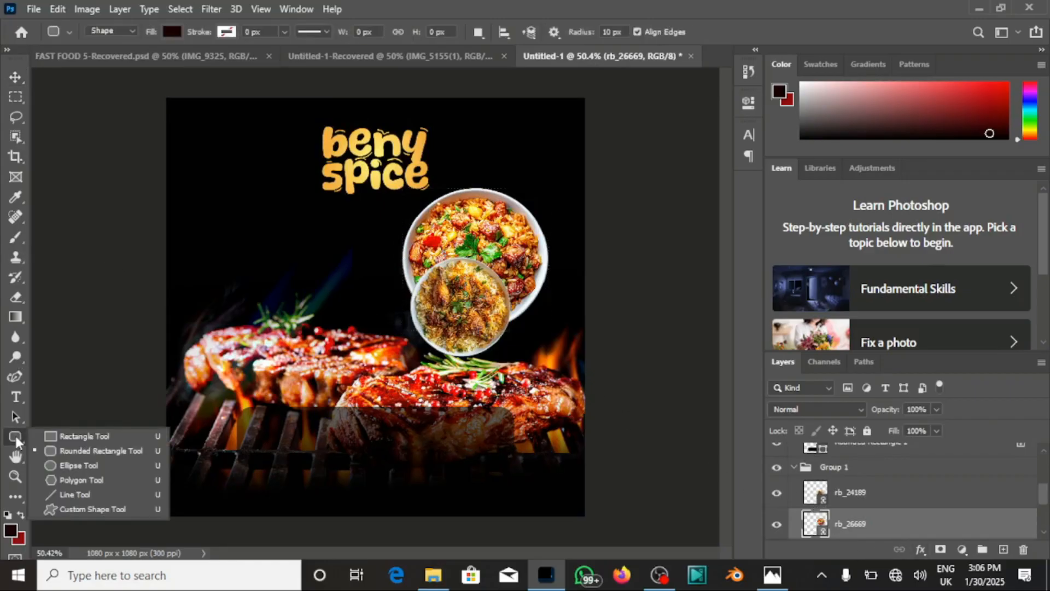
pyautogui.click(58, 466)
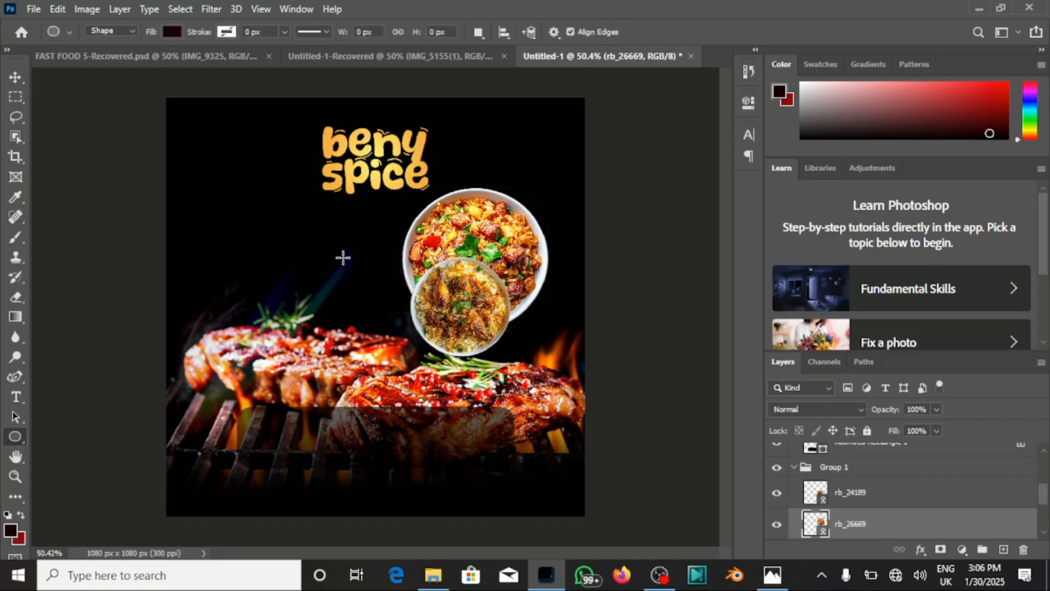
pyautogui.rightClick(343, 257)
pyautogui.click(290, 251)
pyautogui.moveTo(374, 245); pyautogui.dragTo(445, 315)
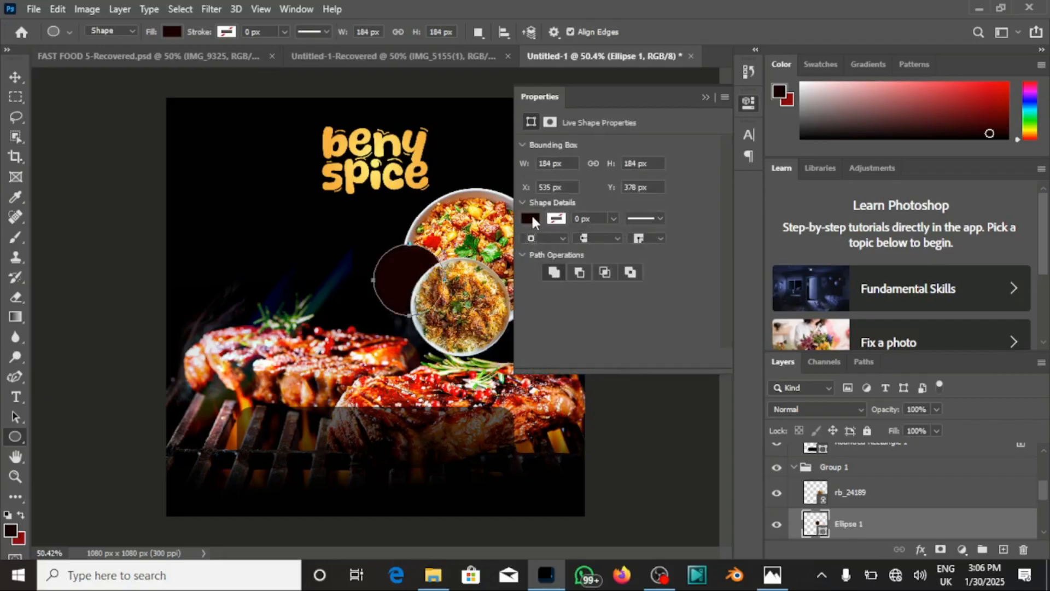
# - Fill the circle beside the rice bowls with the light yellow-orange linear gradient from Resource Boy Gold Gradients
pyautogui.click(531, 218)
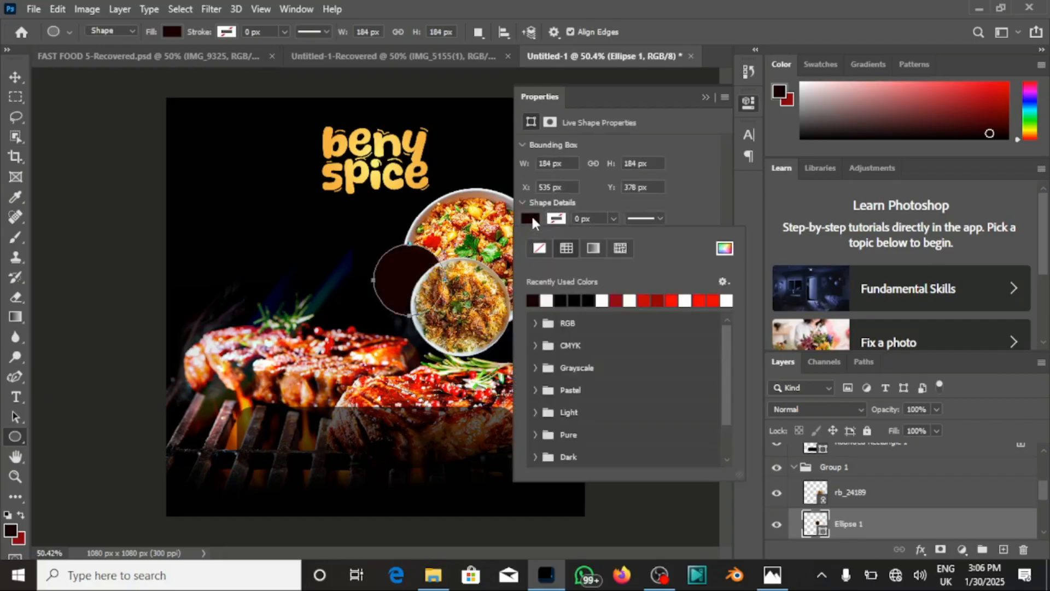
pyautogui.click(599, 248)
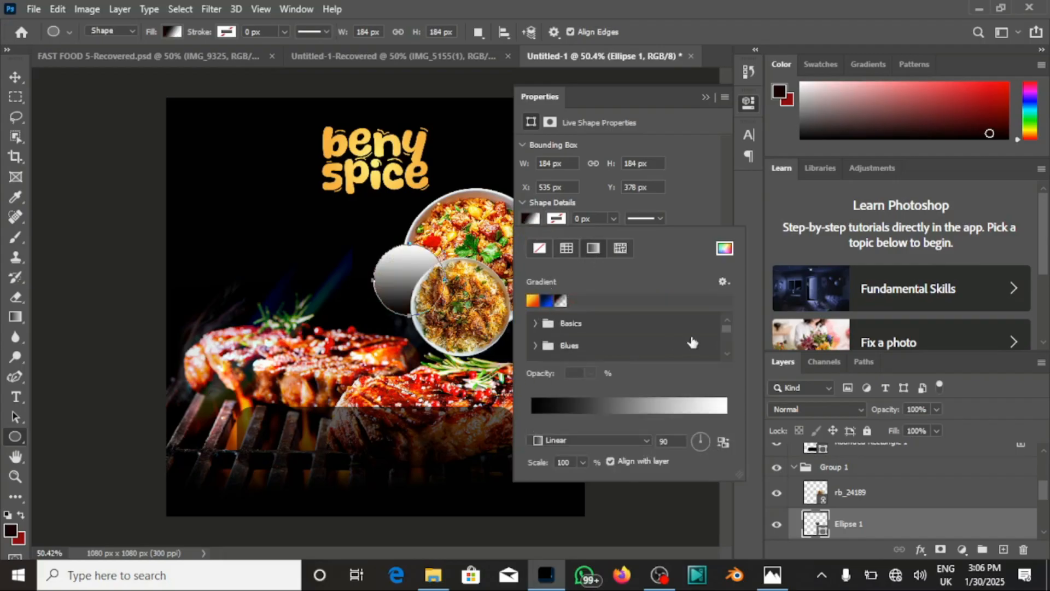
pyautogui.moveTo(726, 329); pyautogui.dragTo(724, 352)
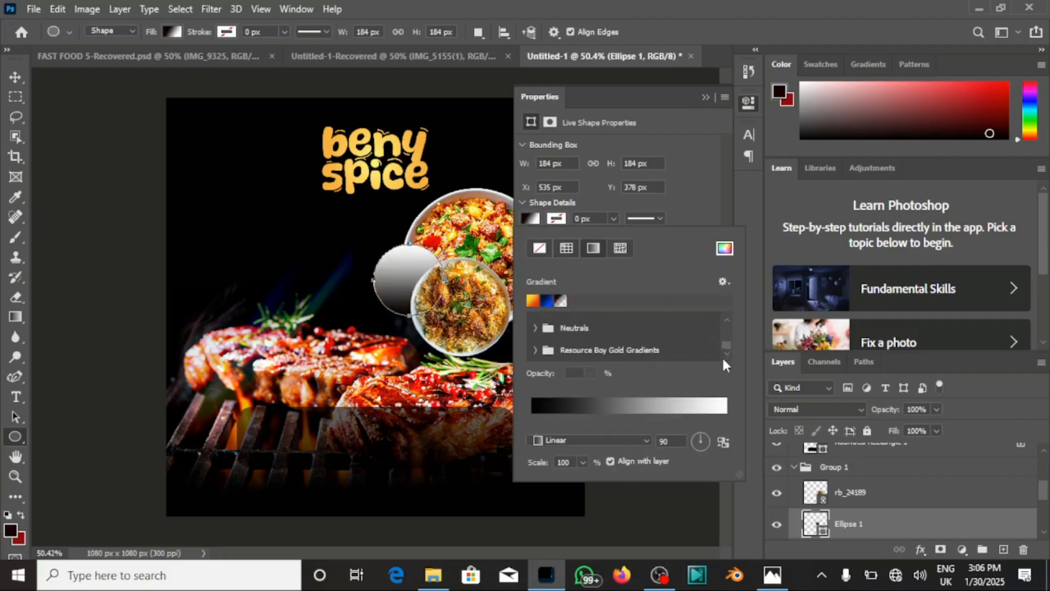
pyautogui.click(537, 350)
pyautogui.scroll(-3, 720, 364)
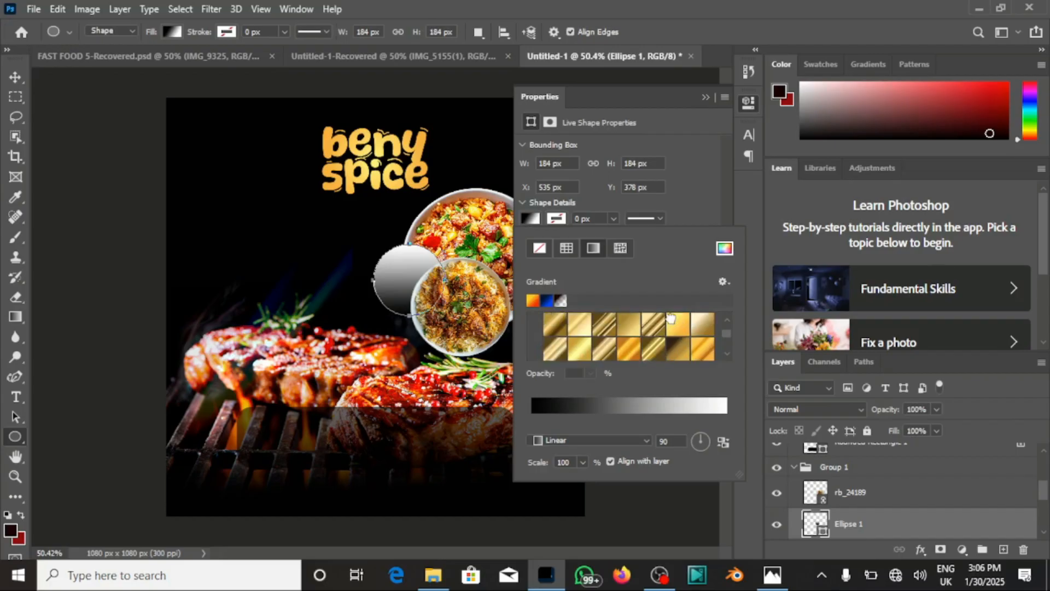
pyautogui.click(671, 317)
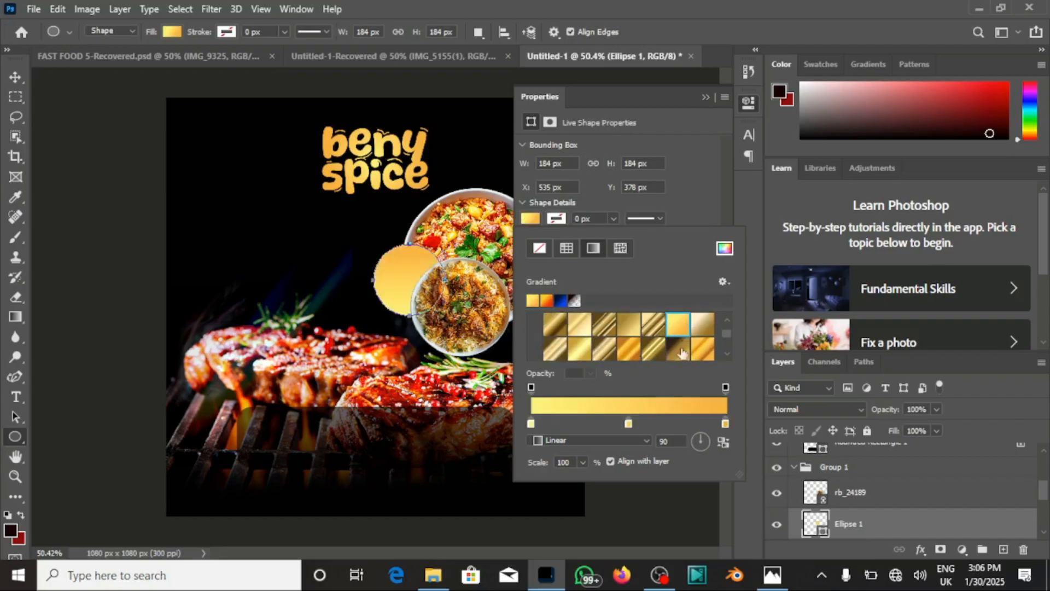
# - Change the circle's fill to a radial gradient using RB Gold Gradient 09, keeping the preset's name
pyautogui.click(643, 441)
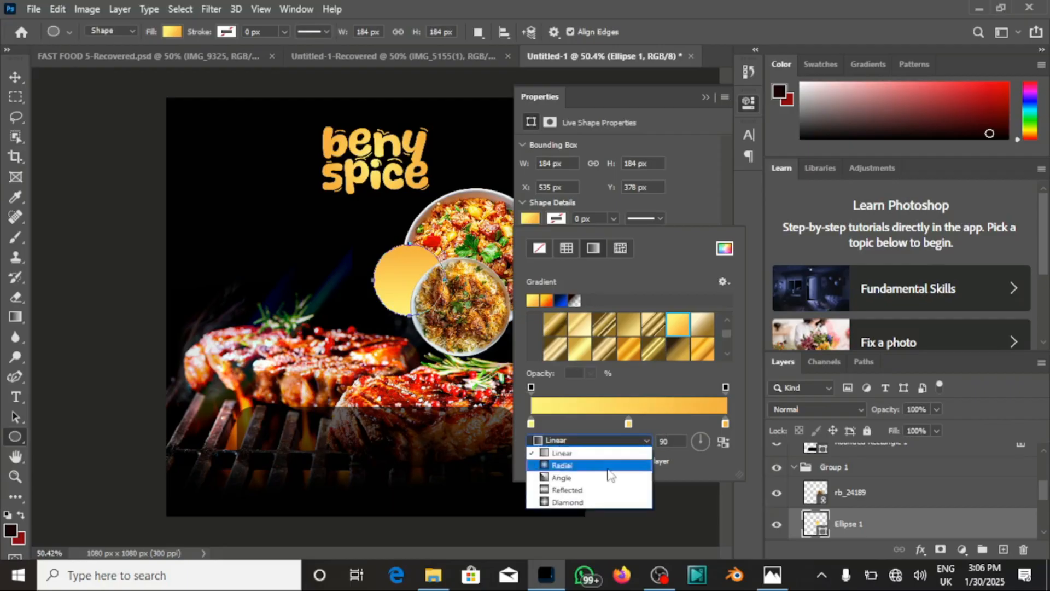
pyautogui.click(580, 462)
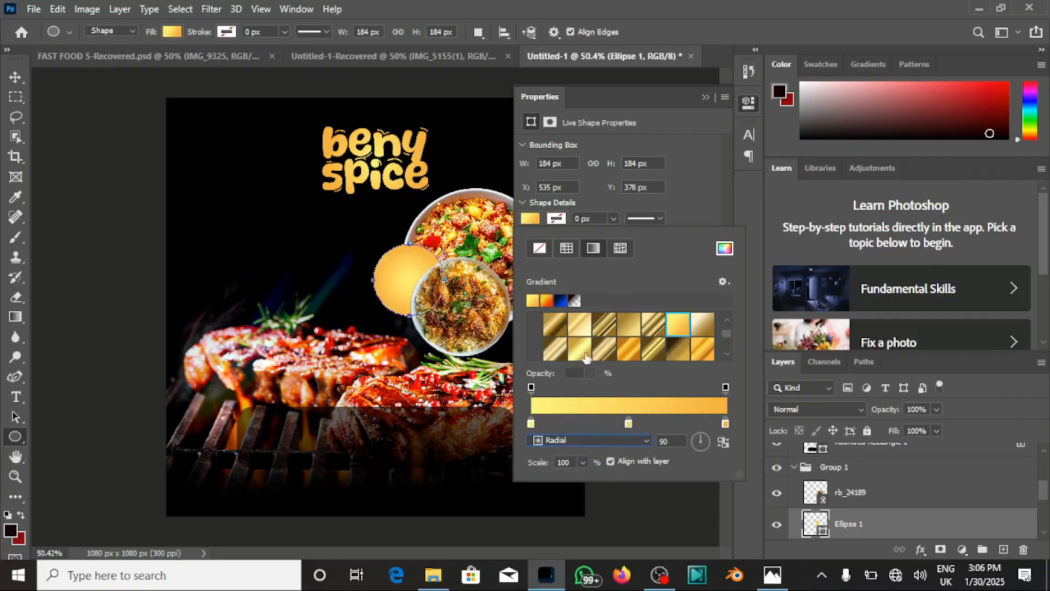
pyautogui.doubleClick(581, 350)
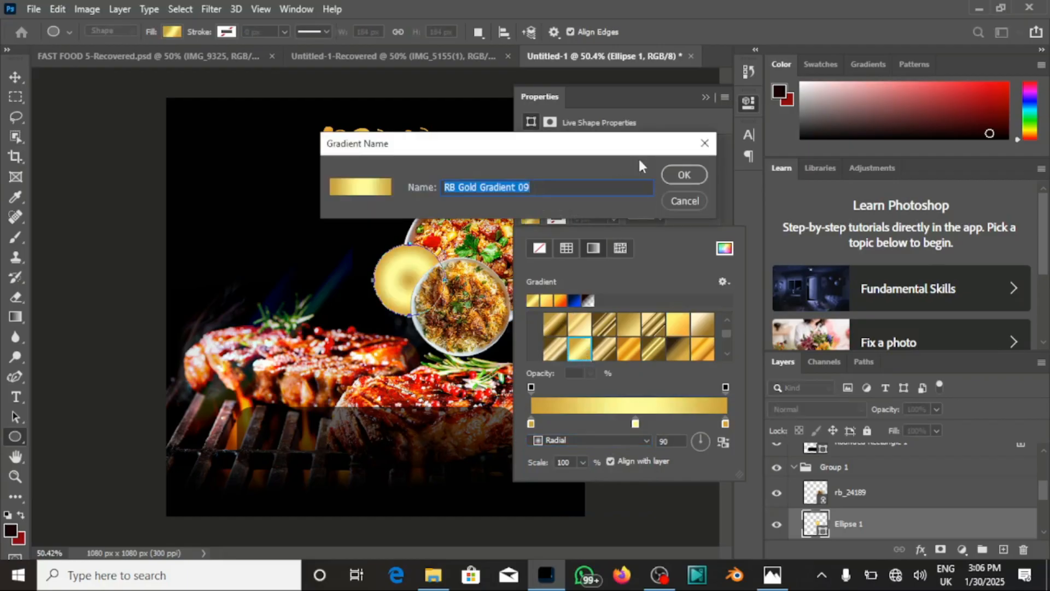
pyautogui.click(684, 175)
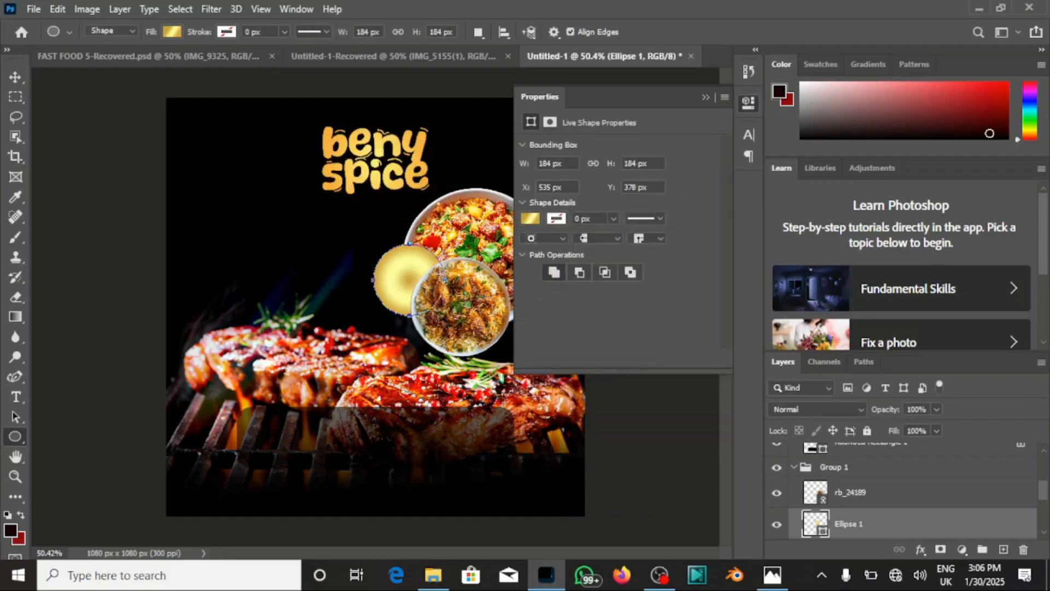
pyautogui.click(705, 99)
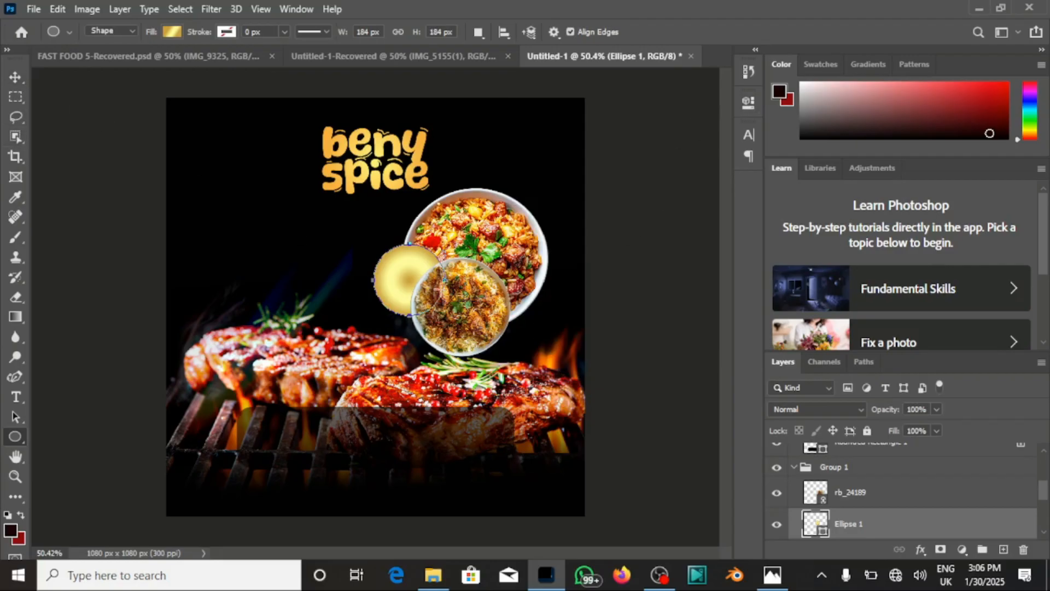
# - Move the Ellipse 1 layer beneath both rice-bowl layers and shift the circle slightly so only its edge peeks out beside the bowls
pyautogui.click(14, 78)
pyautogui.click(13, 78)
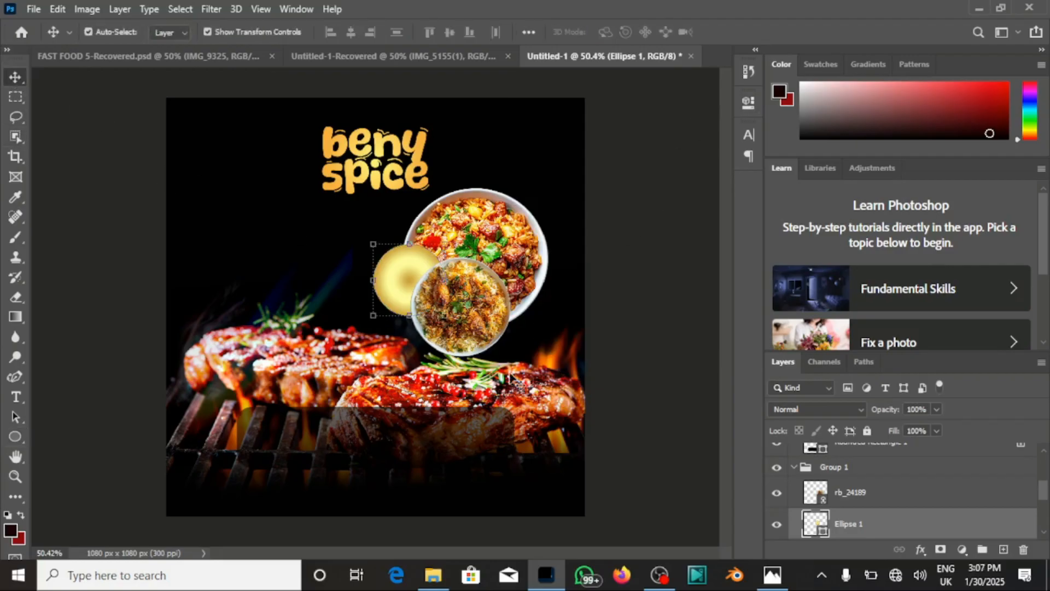
pyautogui.moveTo(846, 517); pyautogui.dragTo(842, 477)
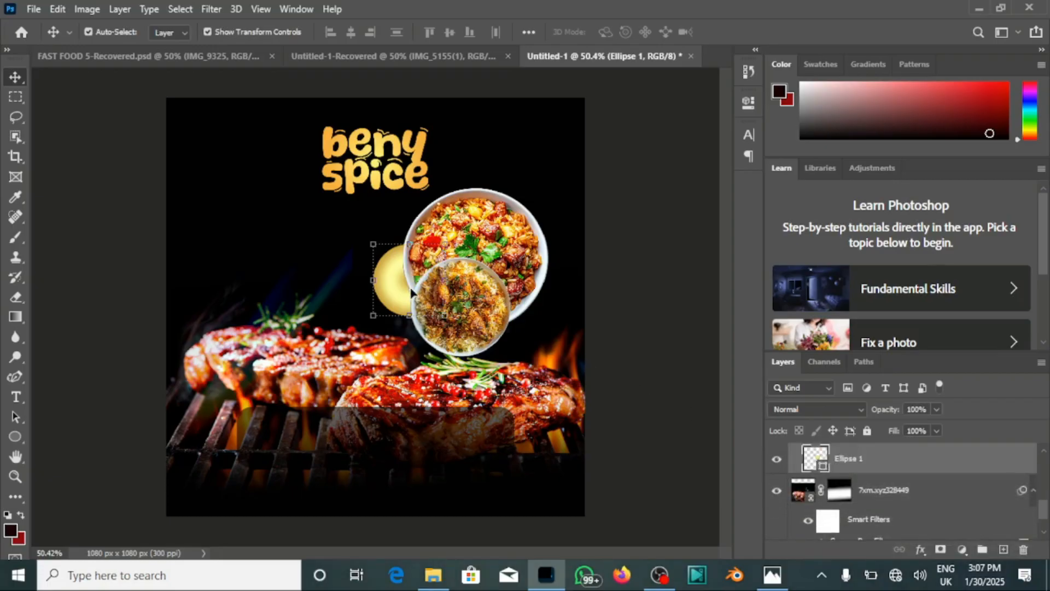
pyautogui.moveTo(402, 291); pyautogui.dragTo(413, 298)
pyautogui.click(647, 307)
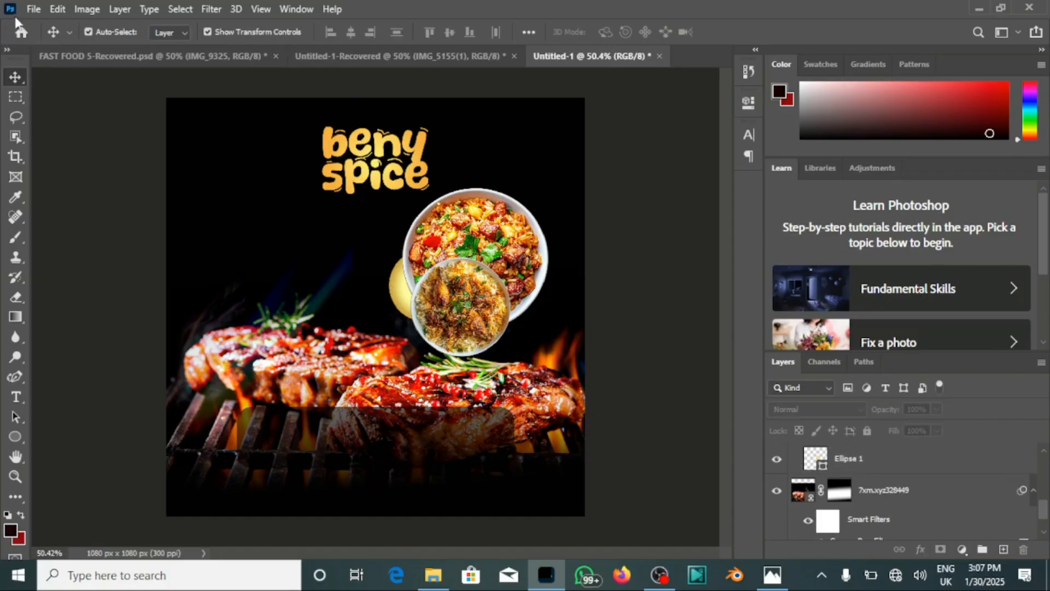
# - Place the rb_78183 leaves image from the fast food 5 folder as a linked file at its default size
pyautogui.click(34, 11)
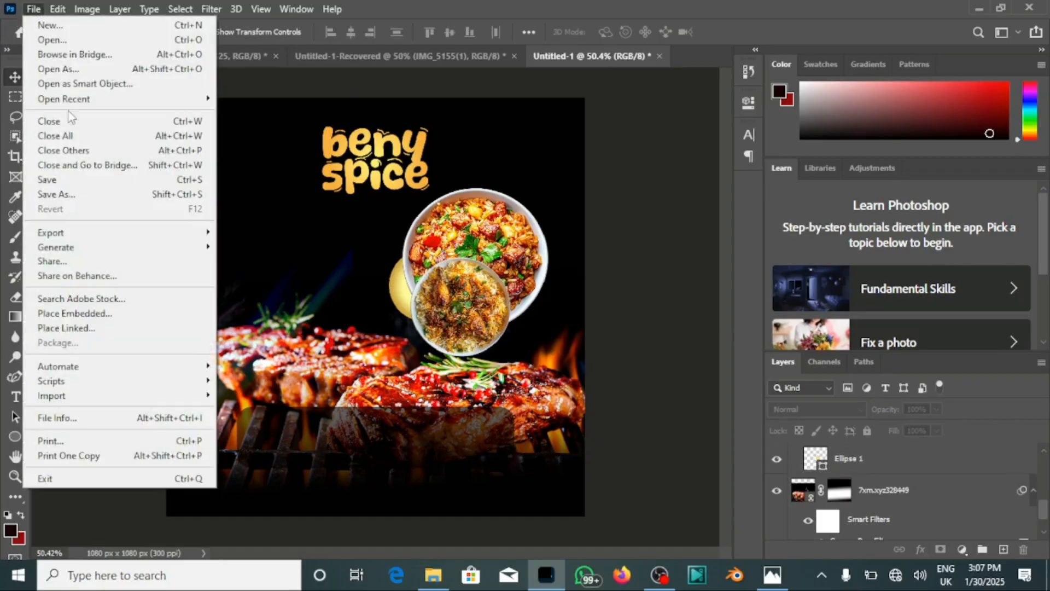
pyautogui.click(81, 326)
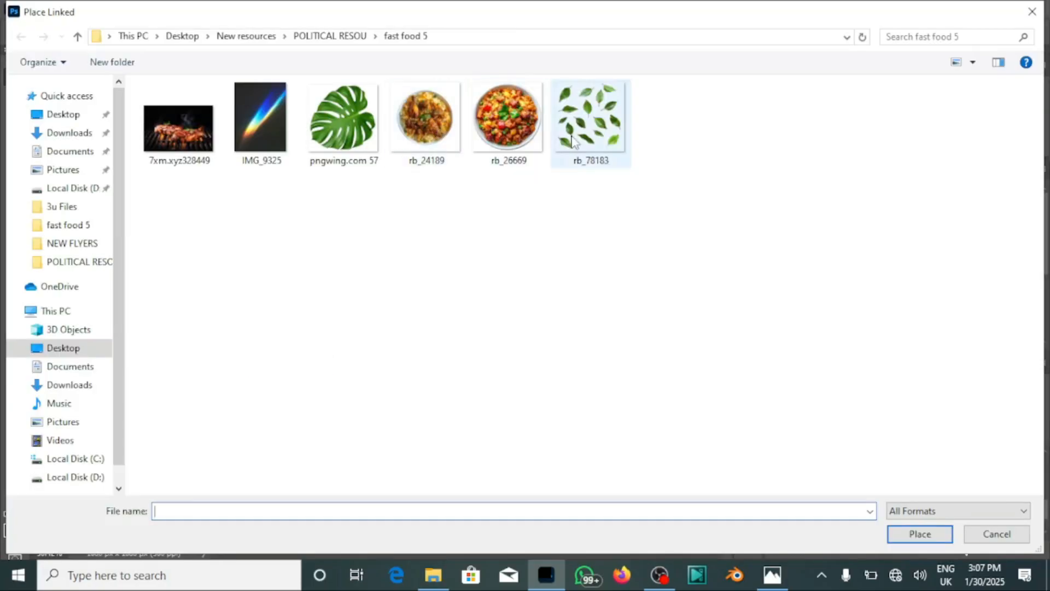
pyautogui.click(573, 141)
pyautogui.click(934, 534)
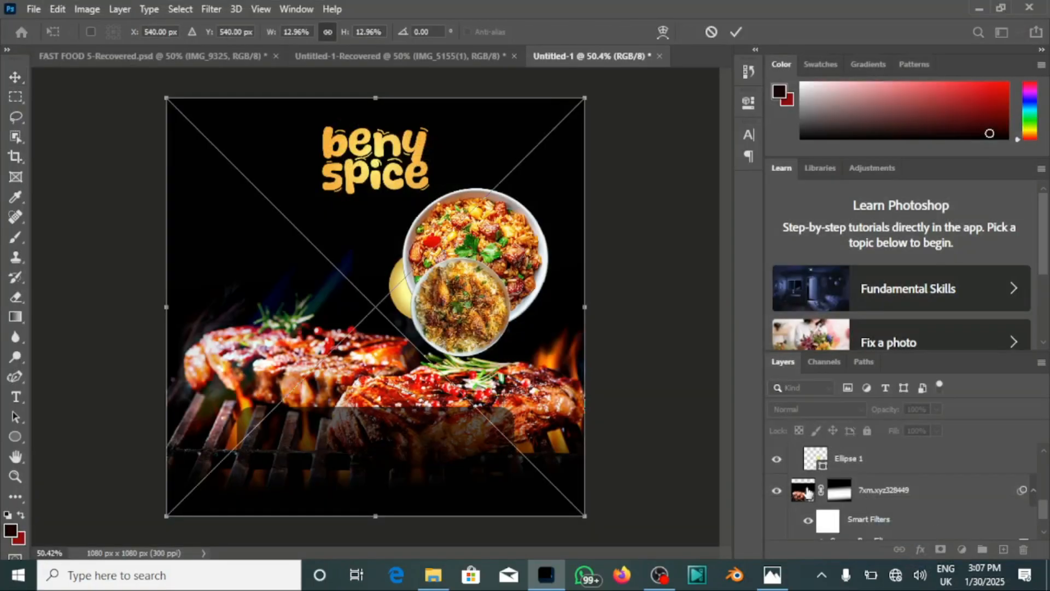
pyautogui.click(736, 32)
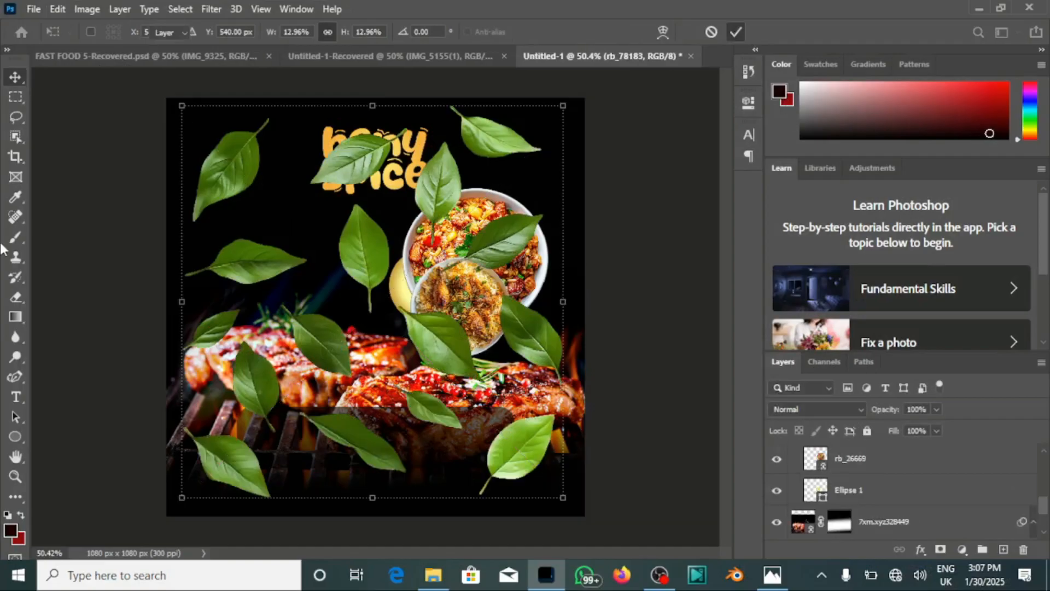
# - Select the upper-left leaf in rb_78183, copy it onto its own layer and hide the rb_78183 layer
pyautogui.click(16, 97)
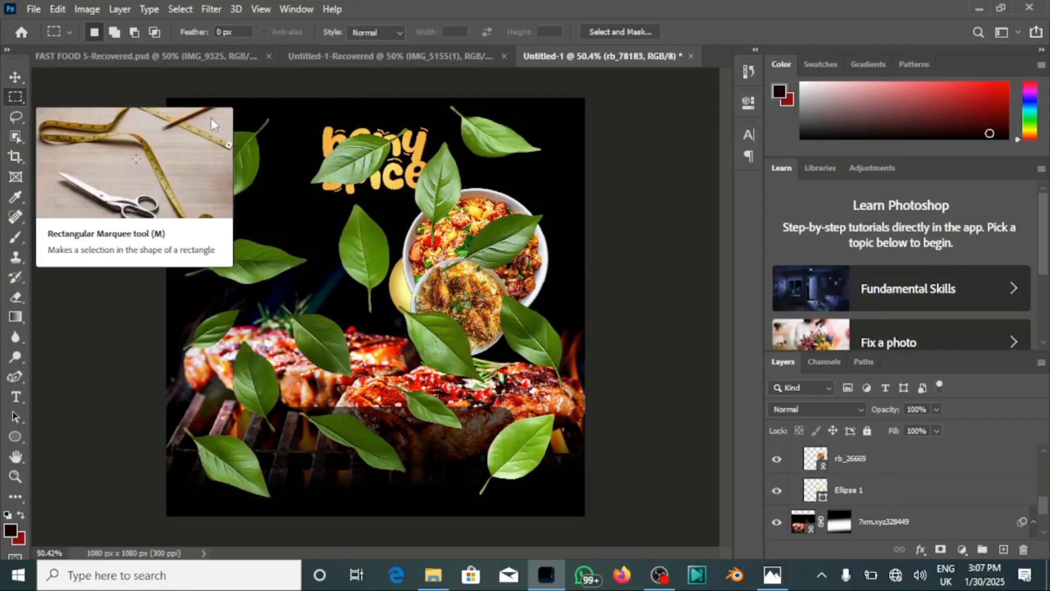
pyautogui.moveTo(167, 99); pyautogui.dragTo(287, 221)
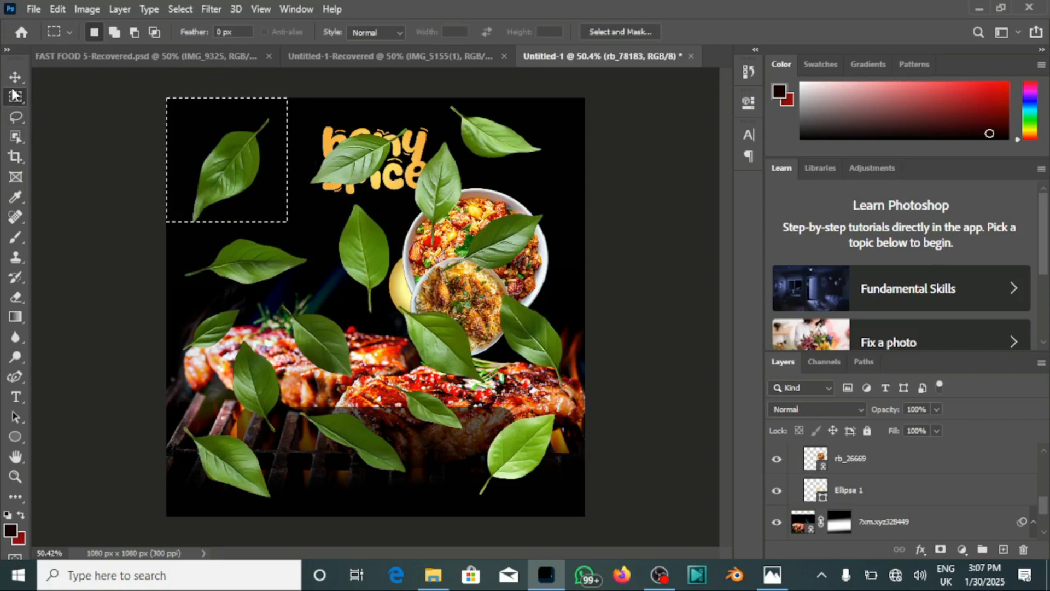
pyautogui.keyDown('ctrl'); pyautogui.click(241, 174); pyautogui.keyUp('ctrl')
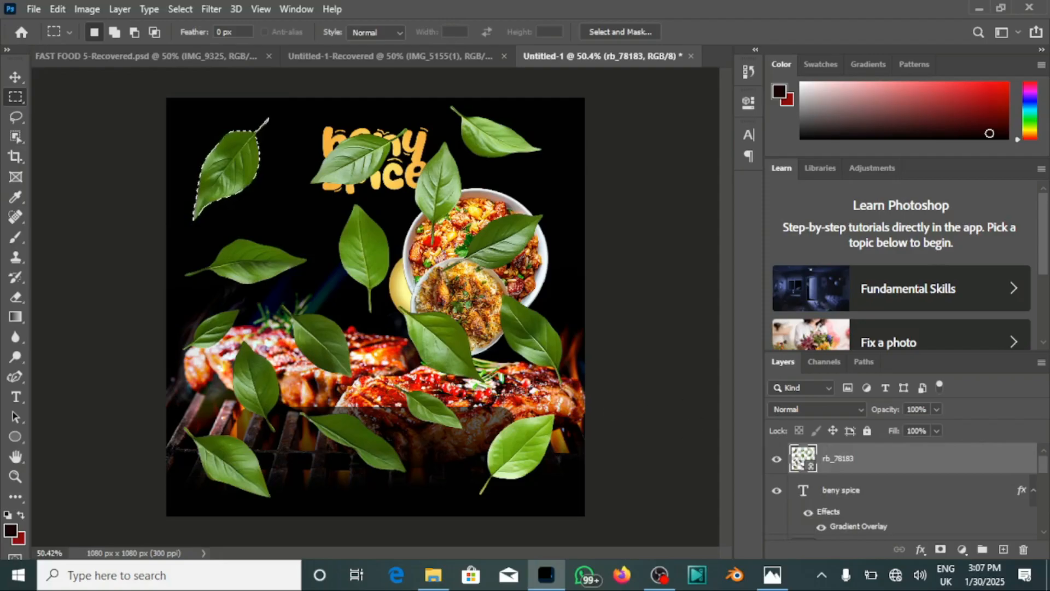
pyautogui.rightClick(245, 162)
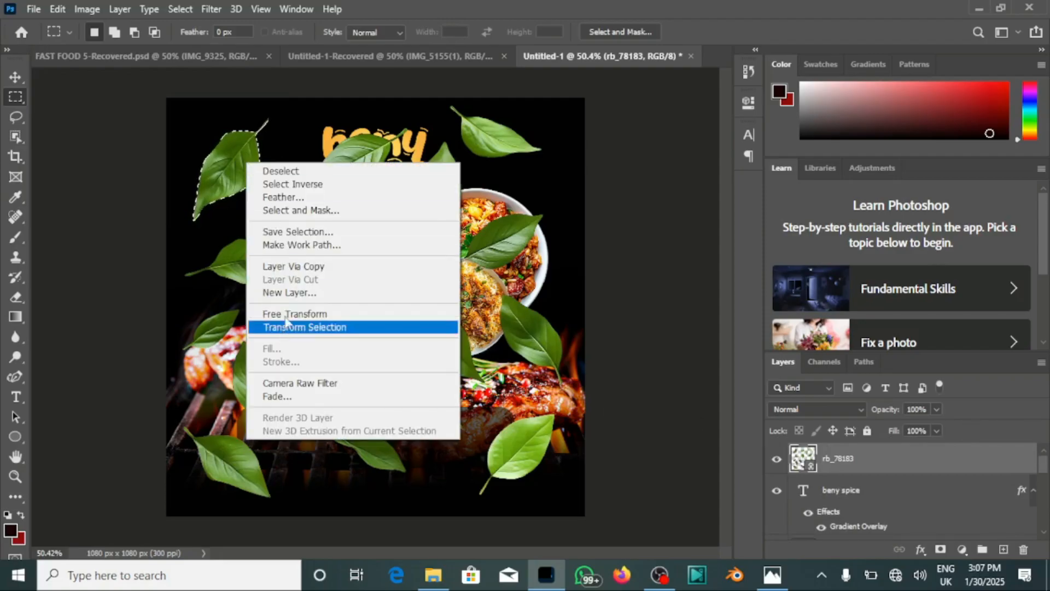
pyautogui.click(295, 268)
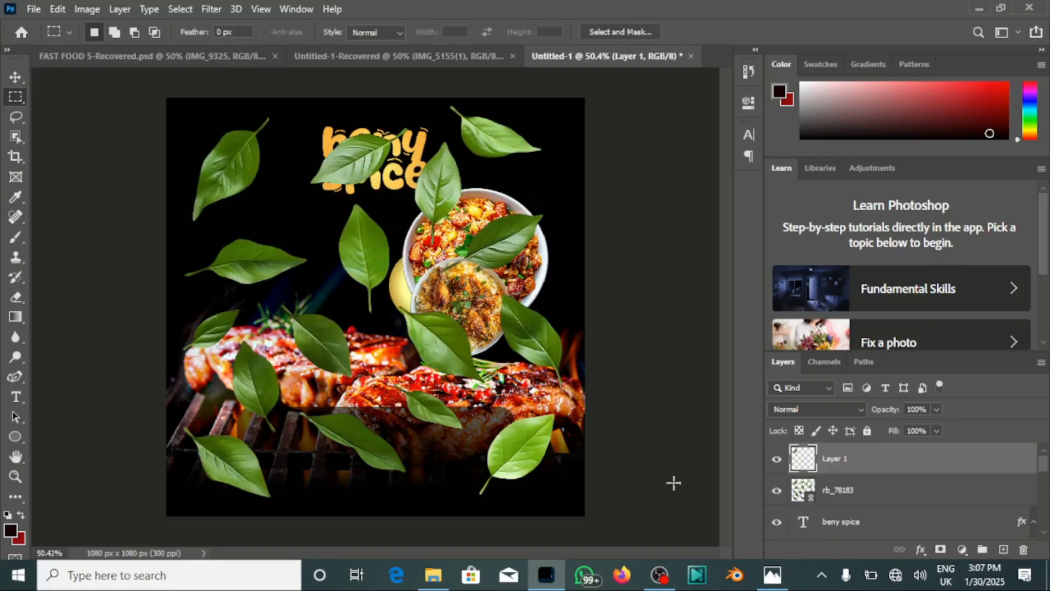
pyautogui.click(777, 492)
pyautogui.click(777, 492)
pyautogui.click(778, 492)
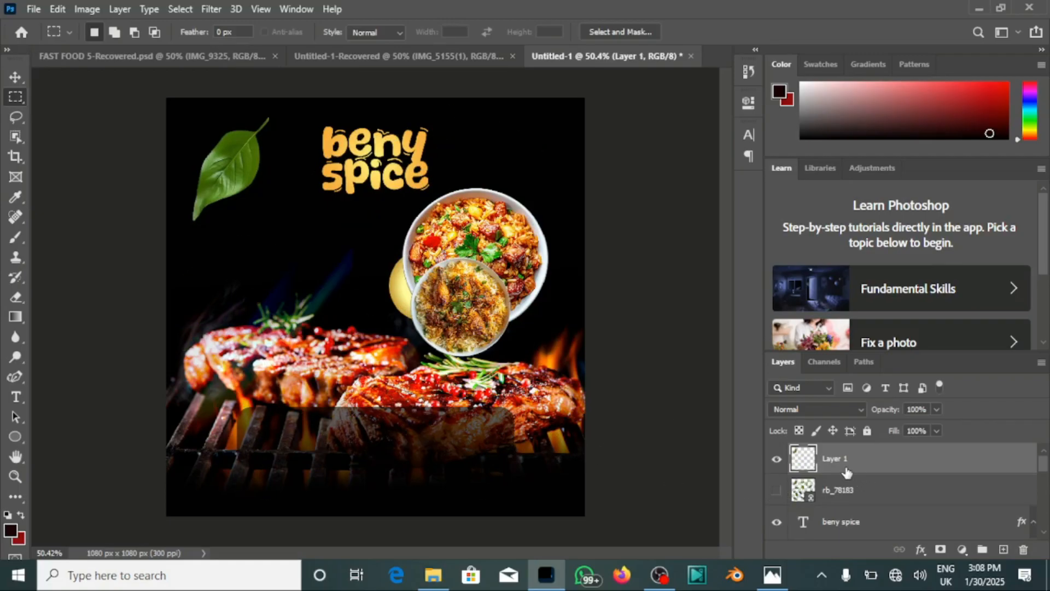
# - Start the Camera Raw Filter on the single leaf layer and set the Greens hue to +22 in the Color Mixer
pyautogui.click(218, 2)
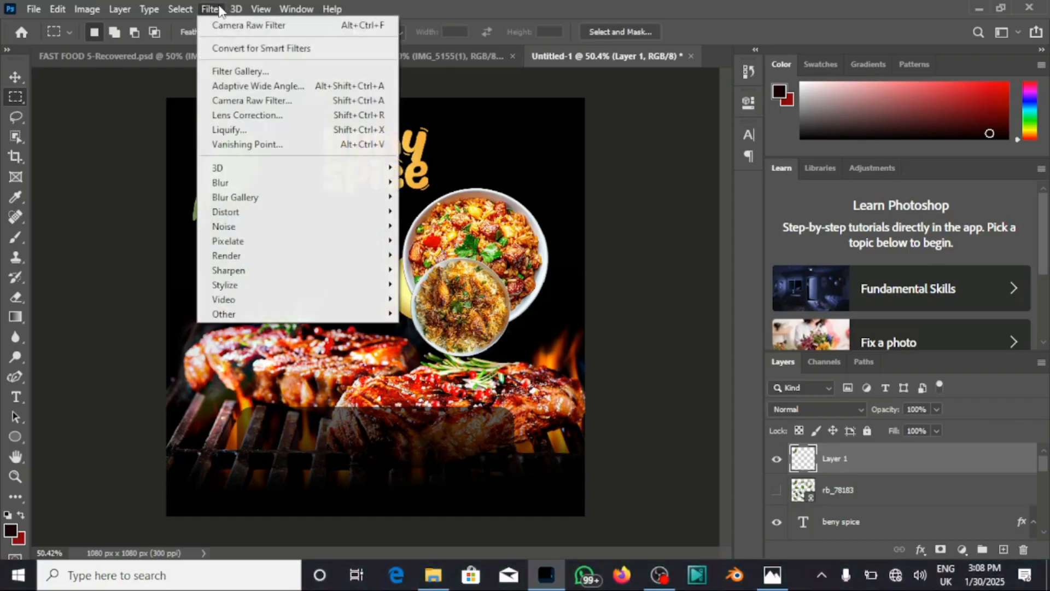
pyautogui.click(251, 100)
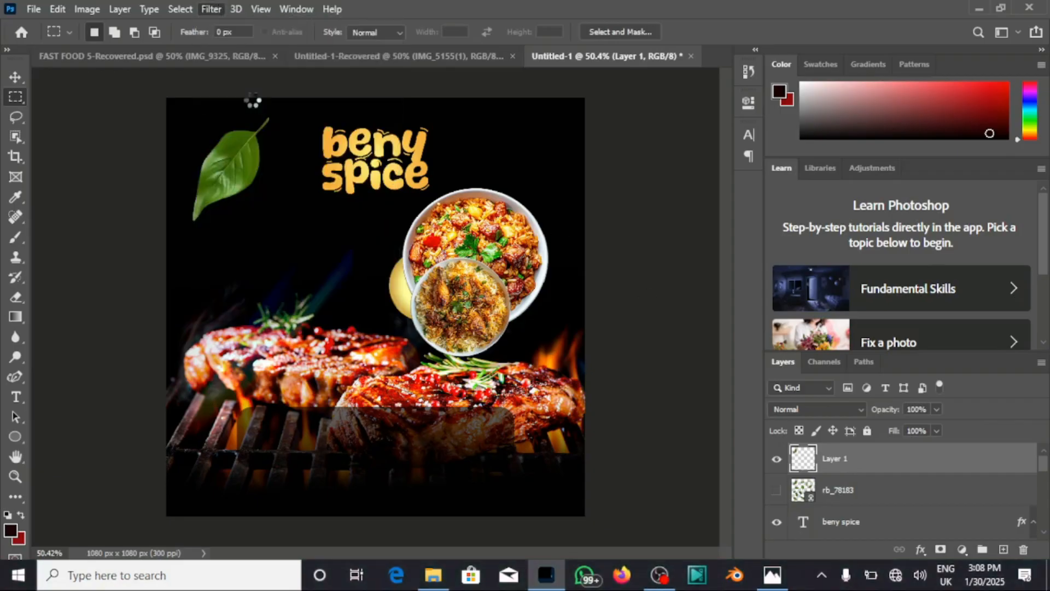
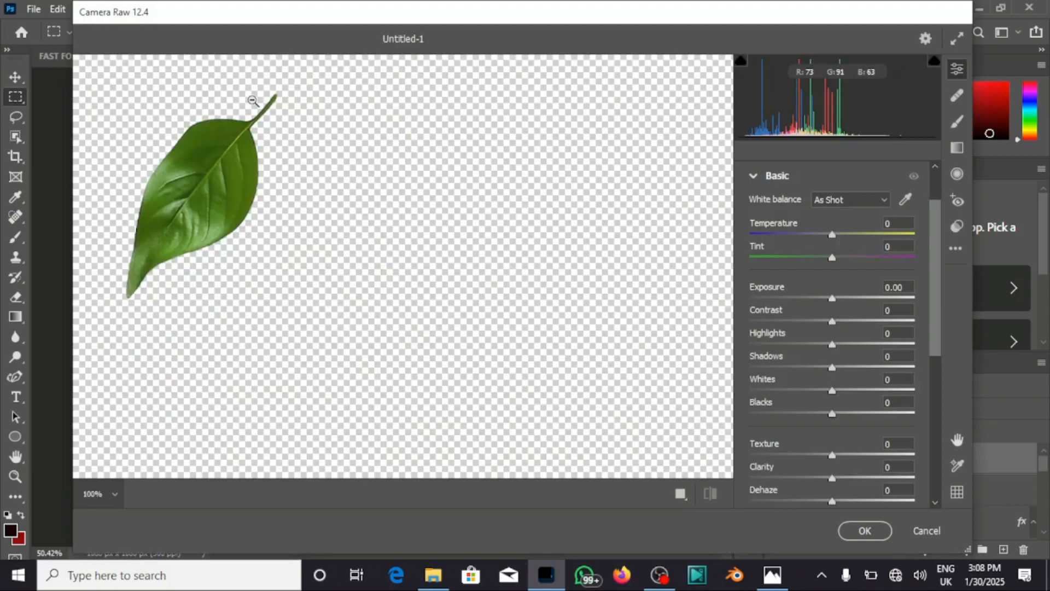
pyautogui.scroll(-6, 851, 363)
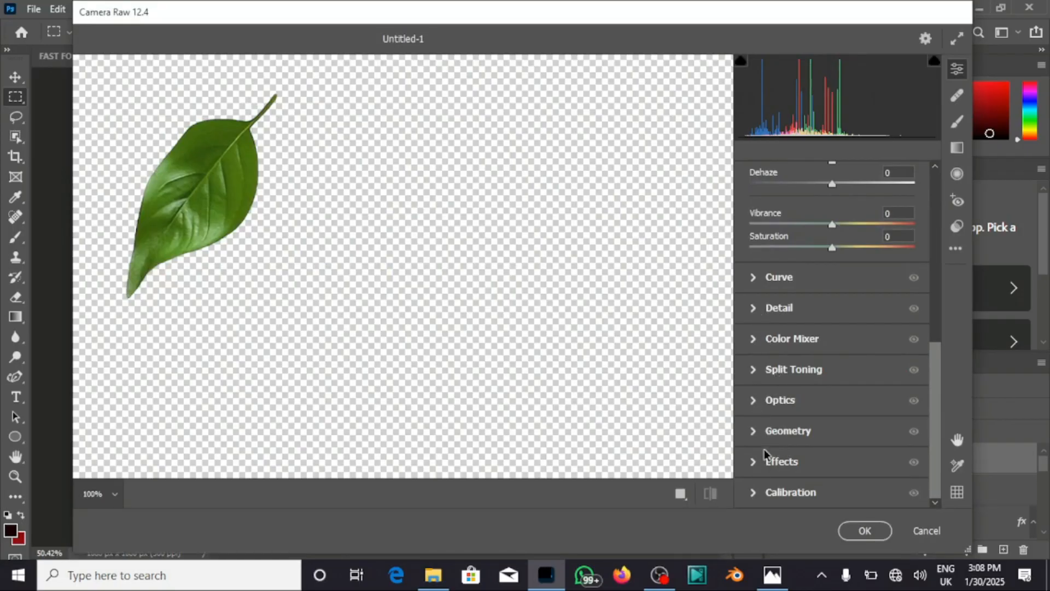
pyautogui.scroll(1, 764, 448)
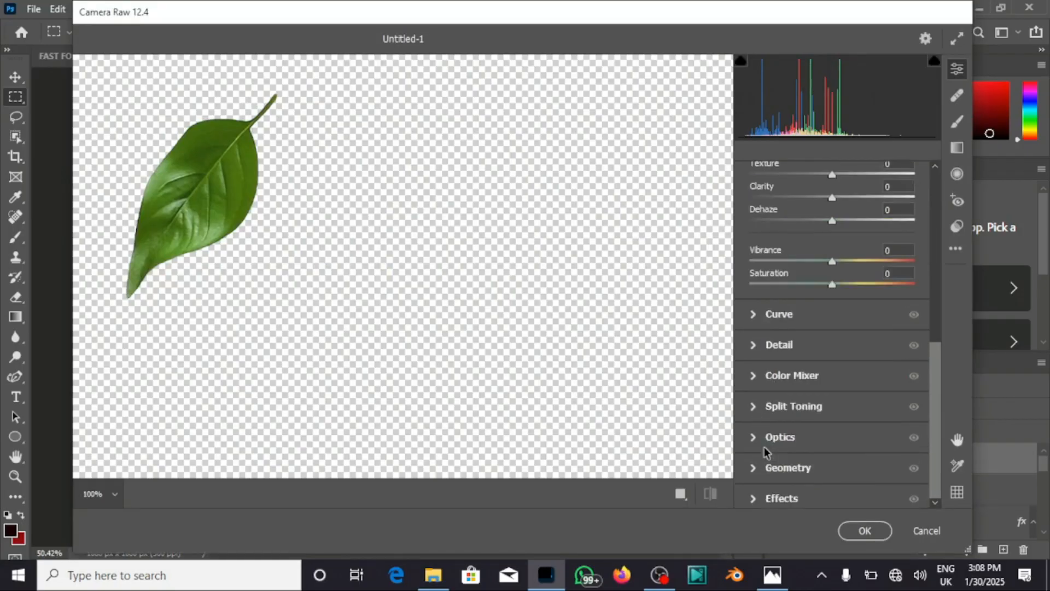
pyautogui.click(754, 377)
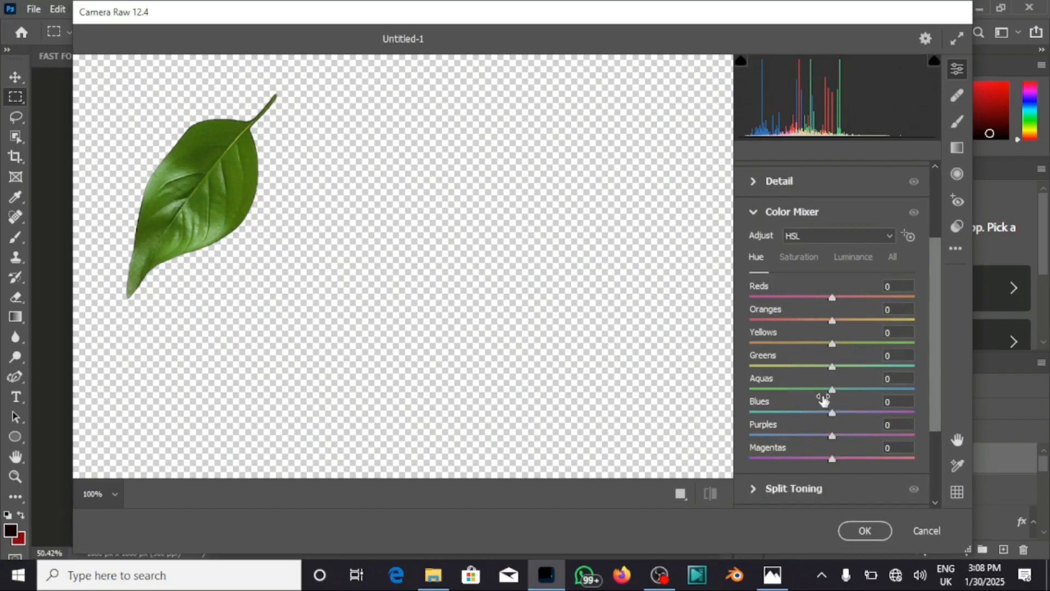
pyautogui.moveTo(835, 366); pyautogui.dragTo(852, 369)
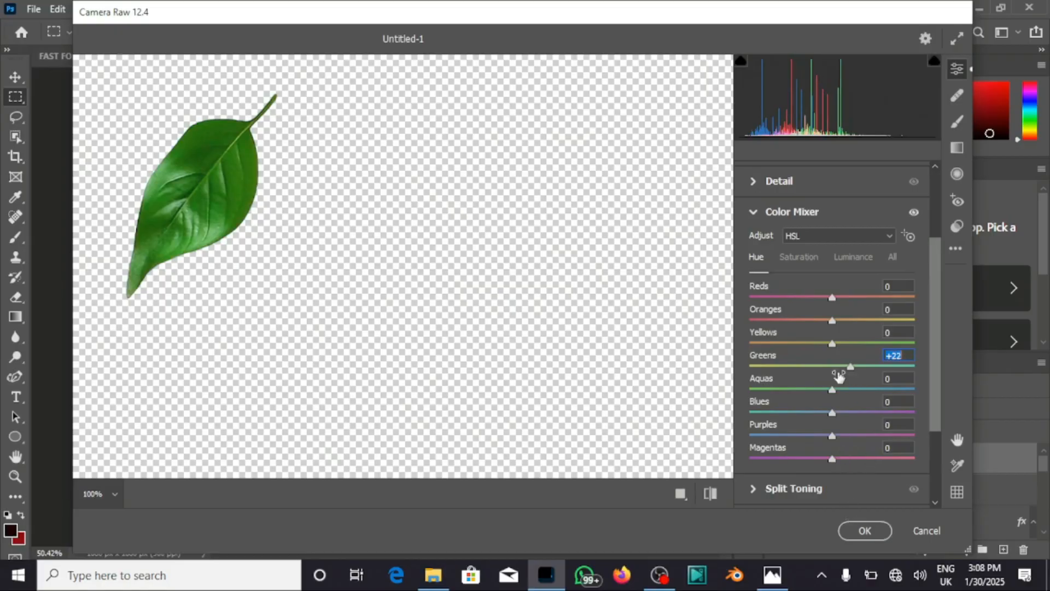
# - Set the leaf's Texture to +82 and Clarity to +33 in the Basic adjustments and apply the Camera Raw Filter
pyautogui.scroll(-1, 838, 377)
pyautogui.scroll(3, 815, 321)
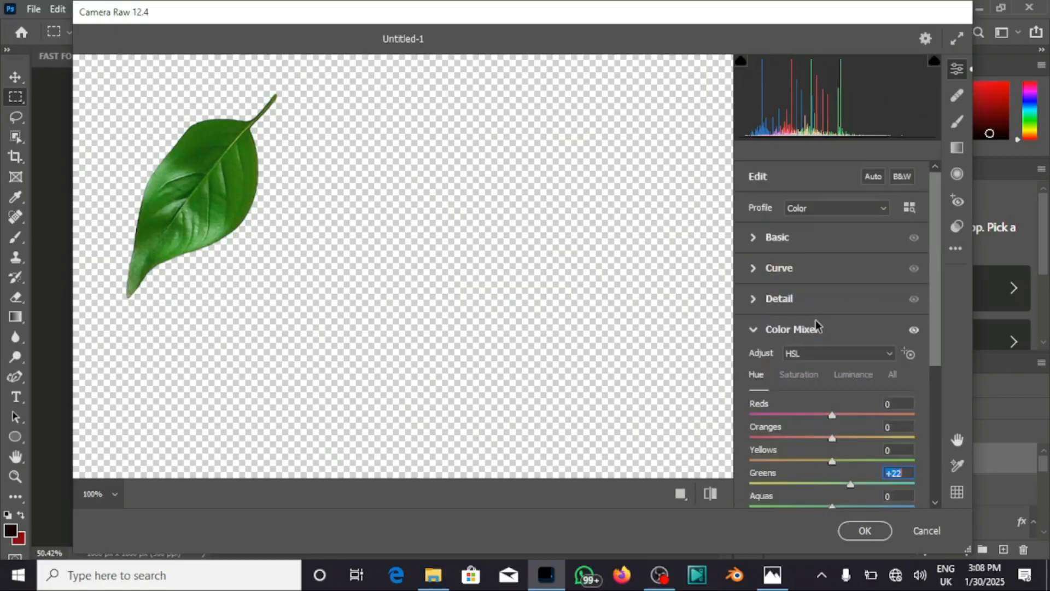
pyautogui.click(753, 237)
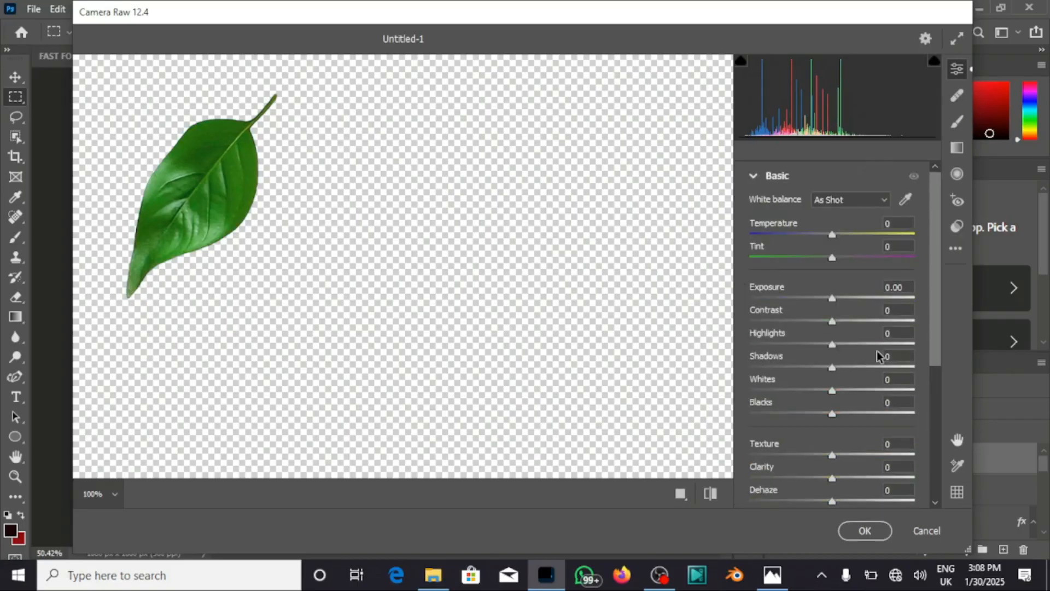
pyautogui.click(874, 453)
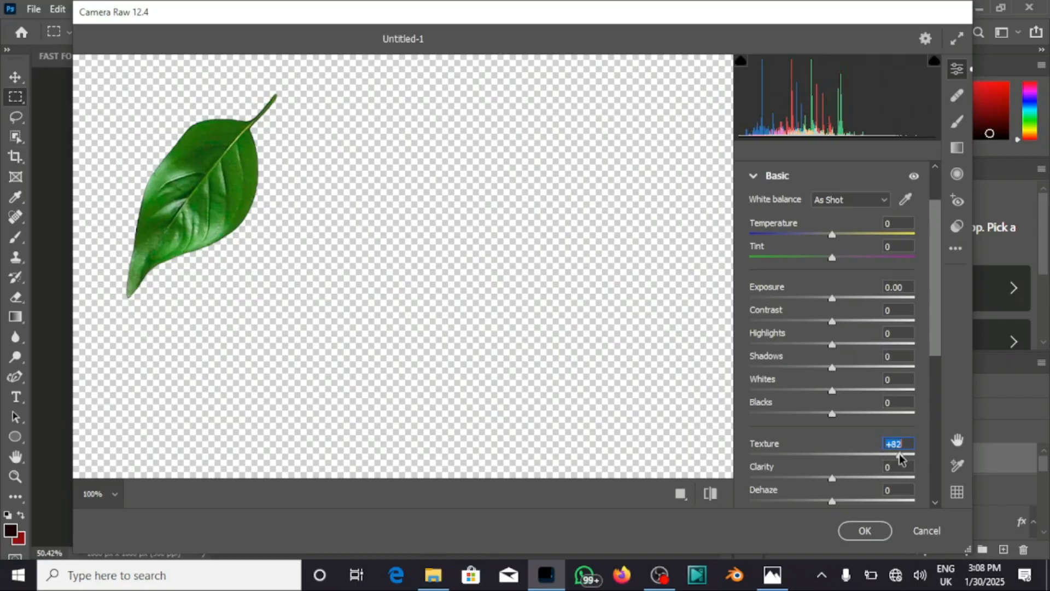
pyautogui.click(859, 477)
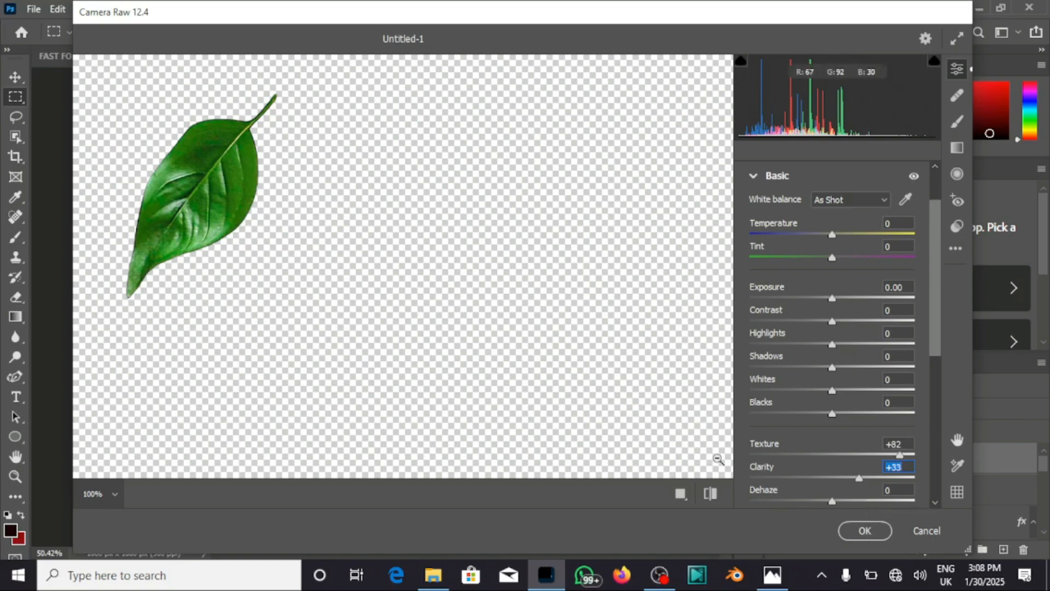
pyautogui.click(867, 531)
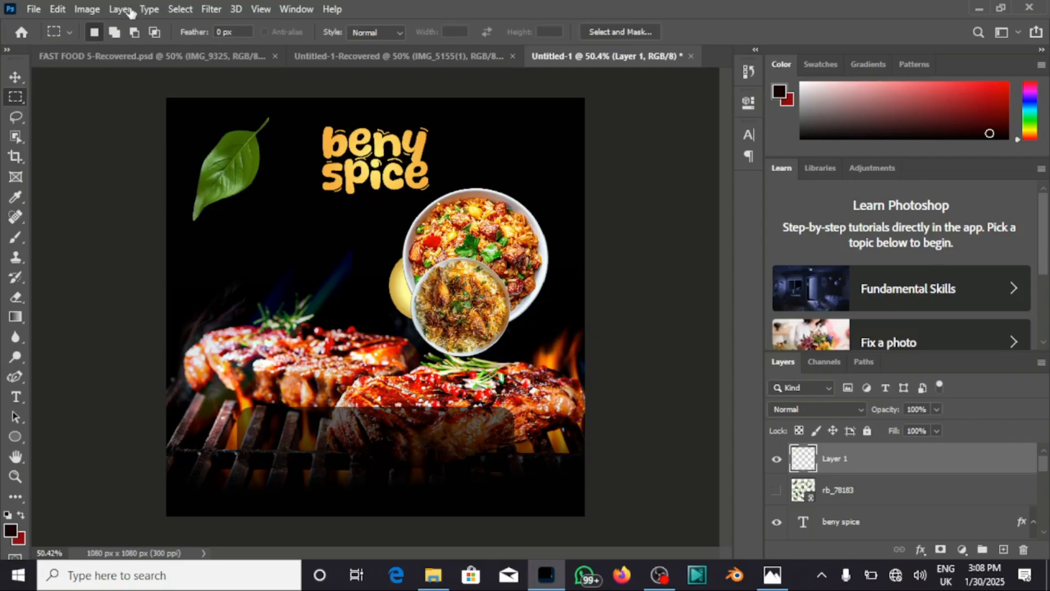
pyautogui.hotkey('ctrl', 'z')
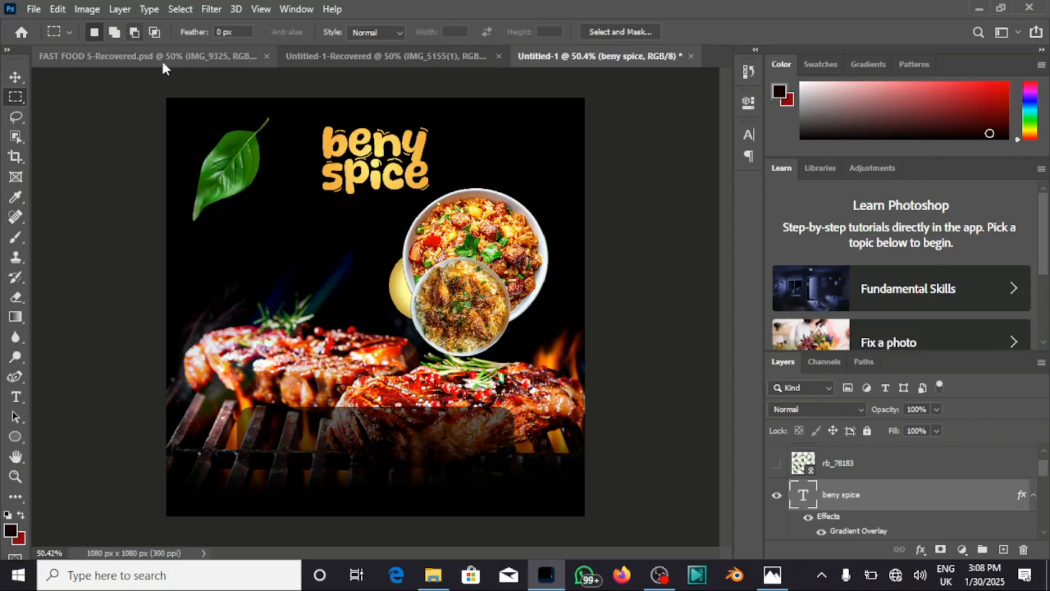
pyautogui.click(208, 8)
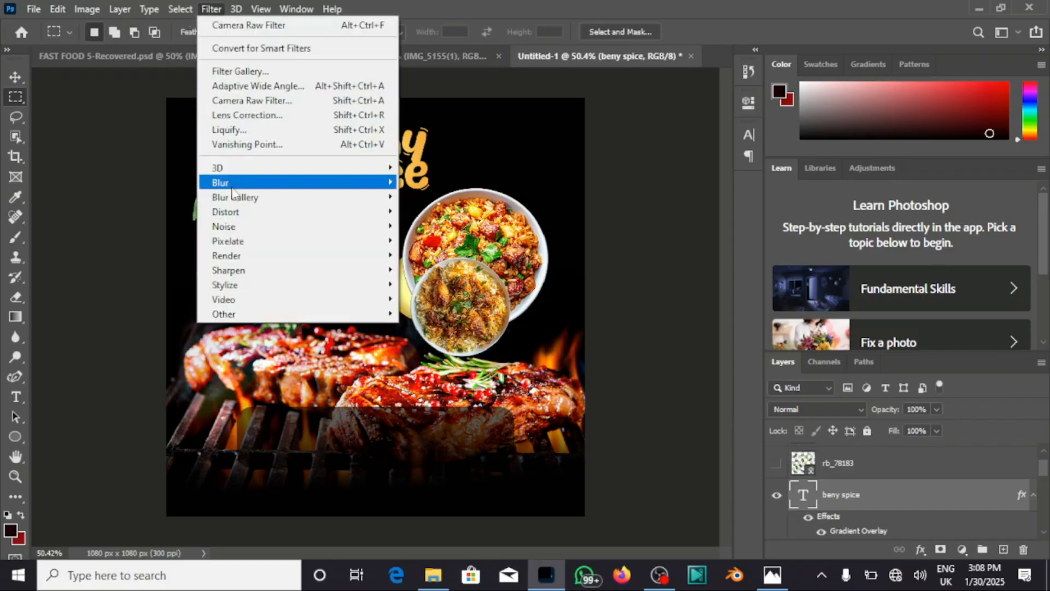
pyautogui.moveTo(232, 184)
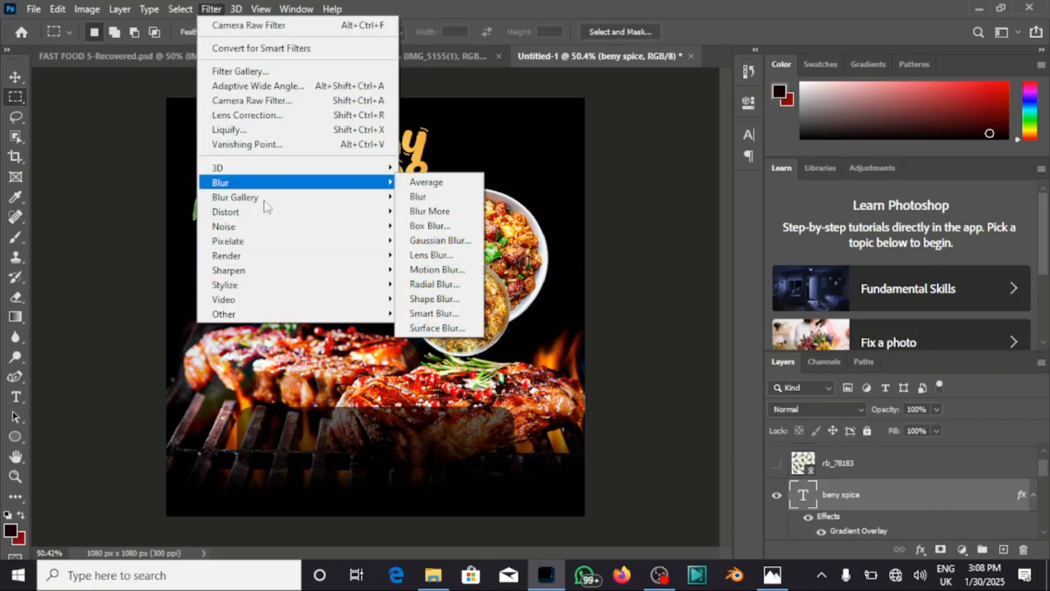
pyautogui.click(452, 270)
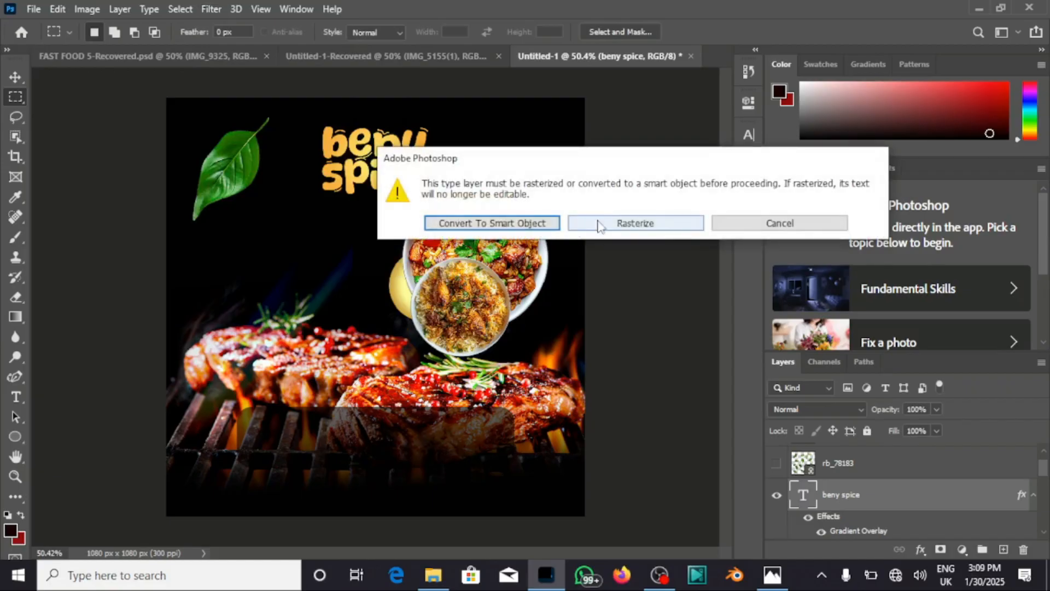
pyautogui.click(603, 222)
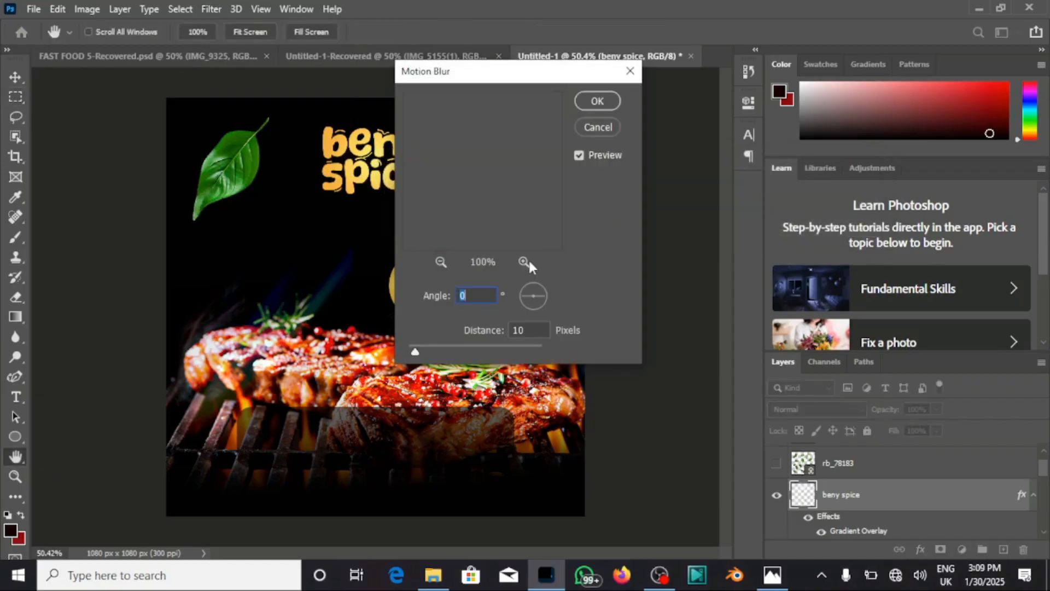
pyautogui.click(425, 345)
pyautogui.click(433, 348)
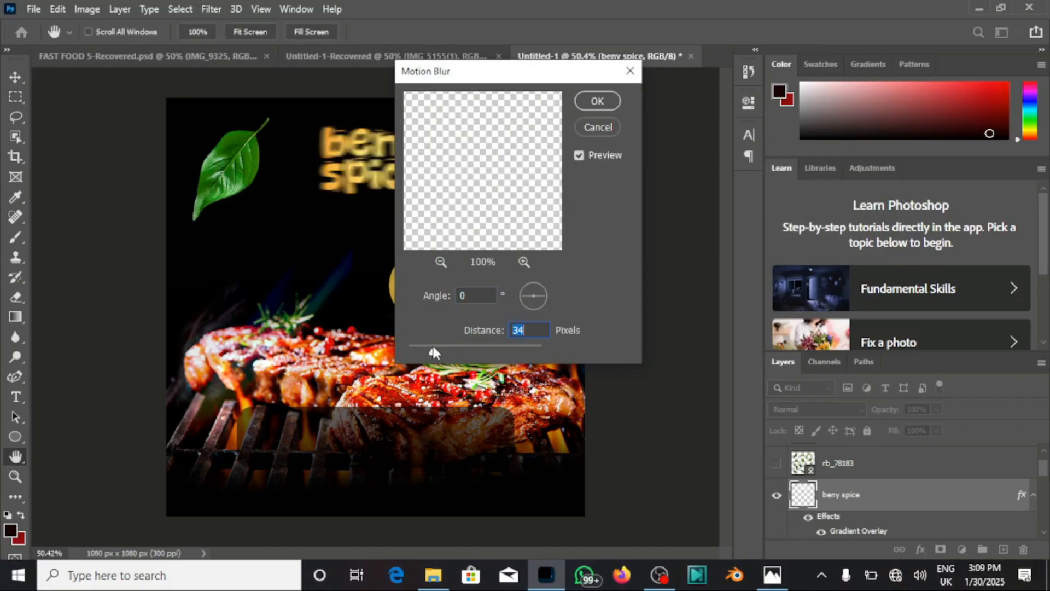
pyautogui.click(598, 127)
pyautogui.scroll(1, 829, 469)
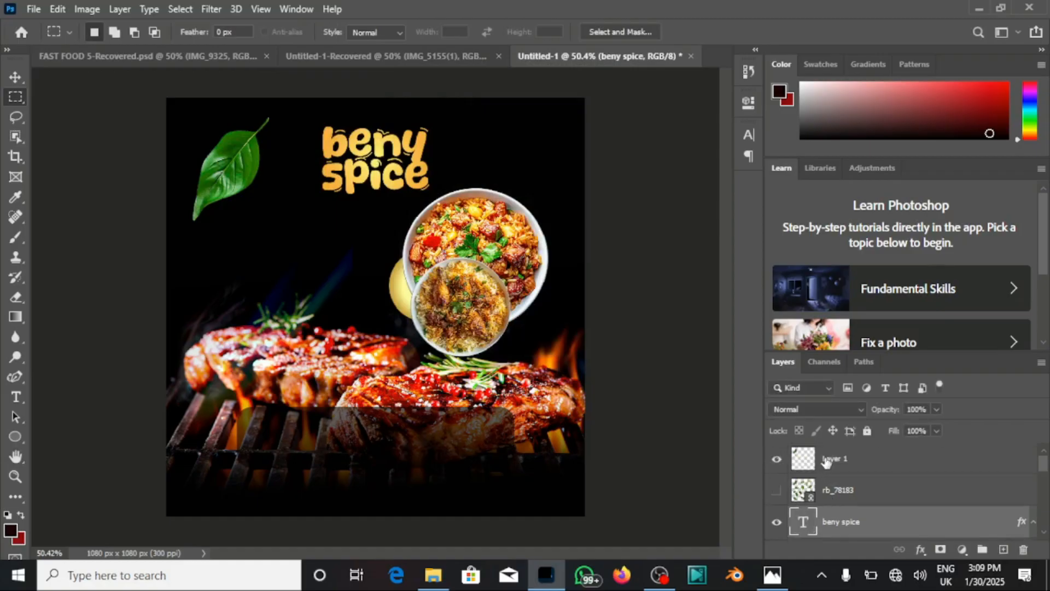
# - Apply a Motion Blur with angle 0° and distance 14 pixels to the single leaf on Layer 1
pyautogui.click(826, 461)
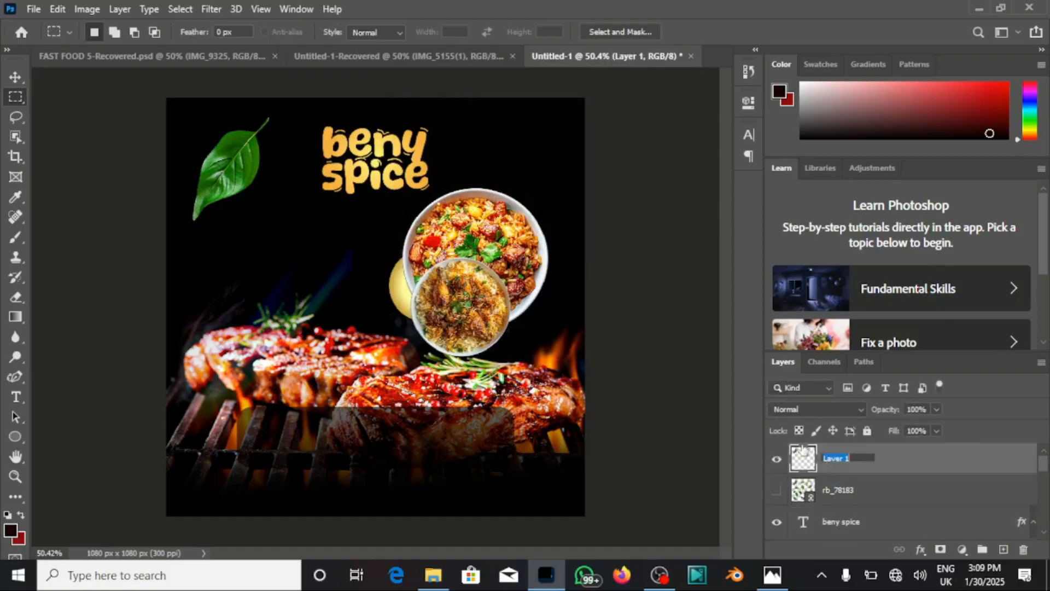
pyautogui.click(214, 9)
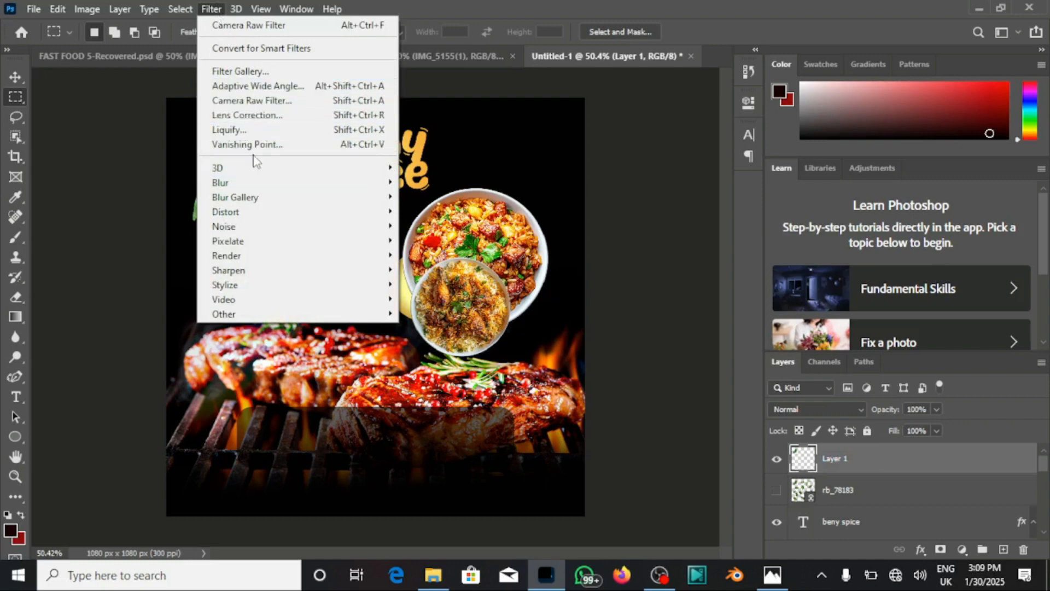
pyautogui.moveTo(257, 186)
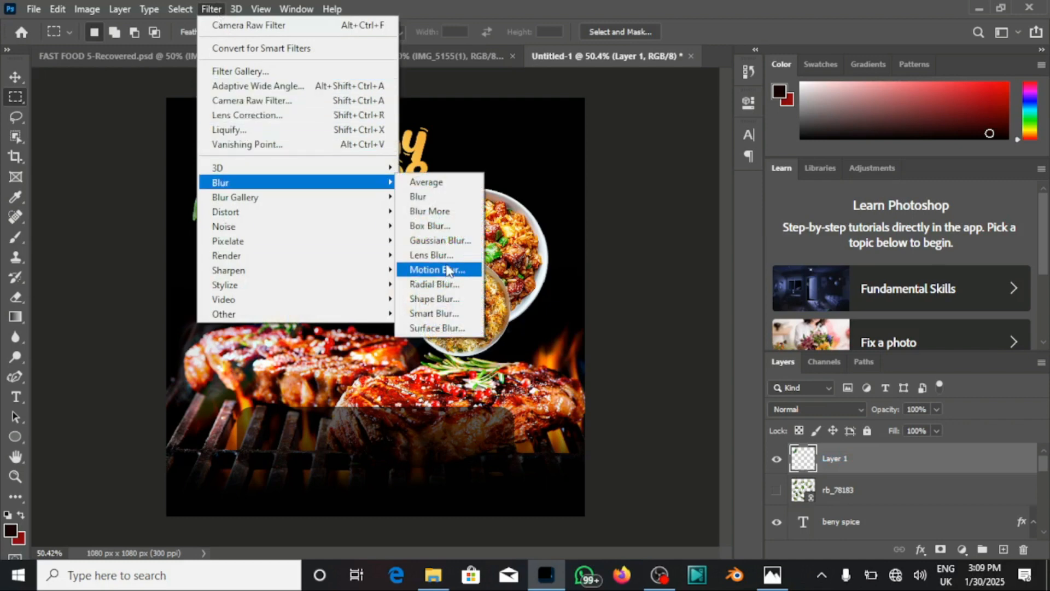
pyautogui.click(448, 270)
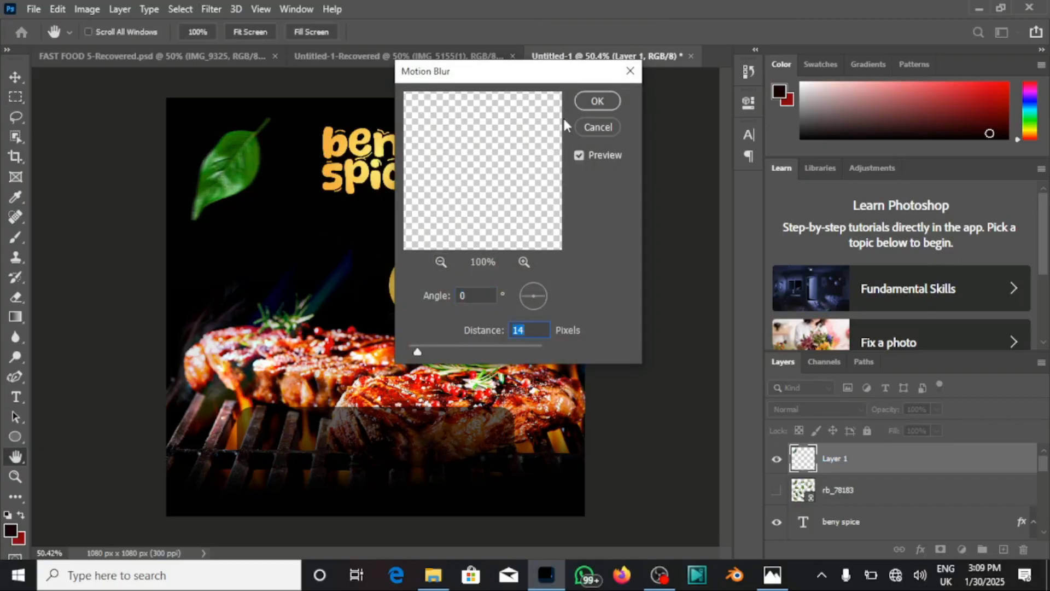
pyautogui.click(595, 101)
pyautogui.press('m')
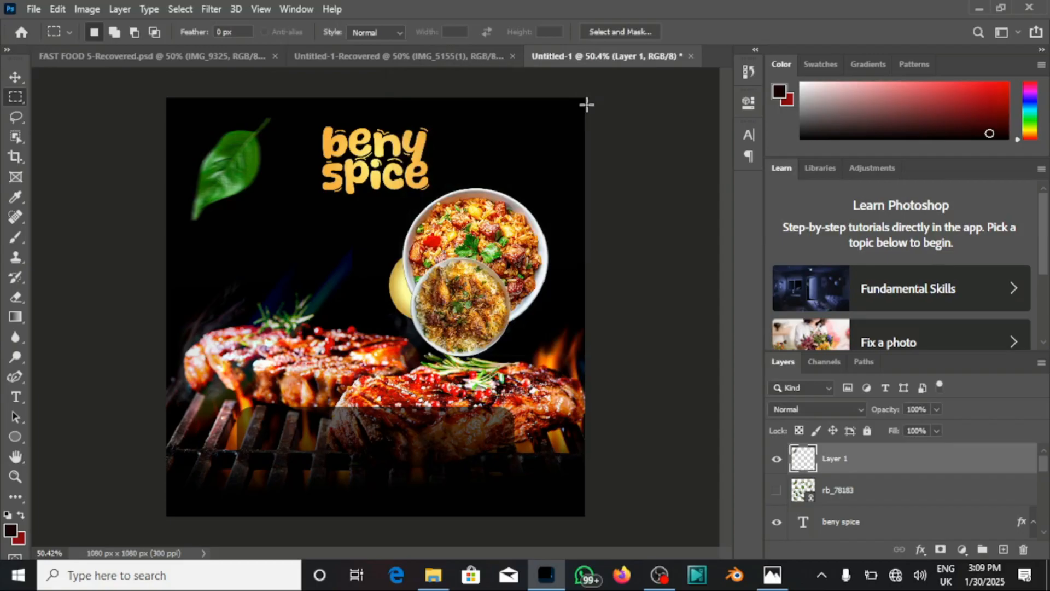
# - Scale the blurred leaf down to about 40.6% and place it beside the upper-left edge of the large rice bowl
pyautogui.click(16, 77)
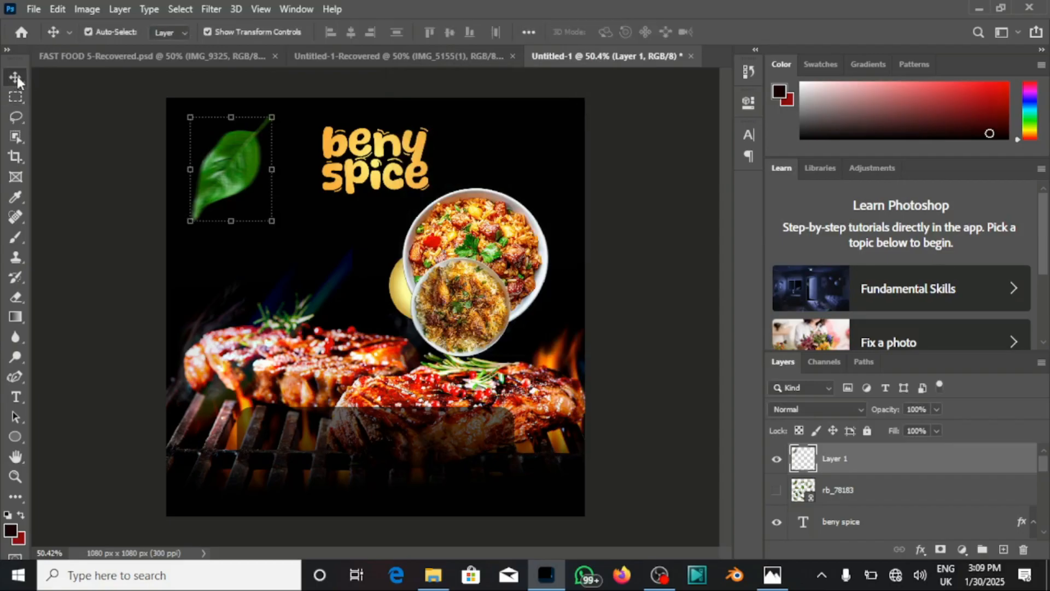
pyautogui.moveTo(272, 117); pyautogui.dragTo(393, 236)
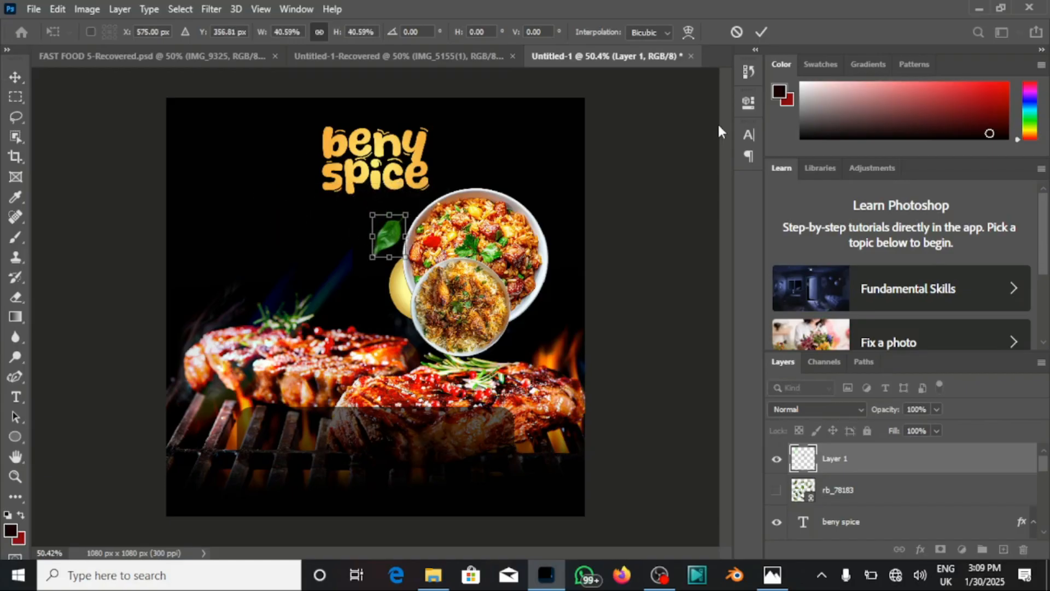
pyautogui.click(762, 27)
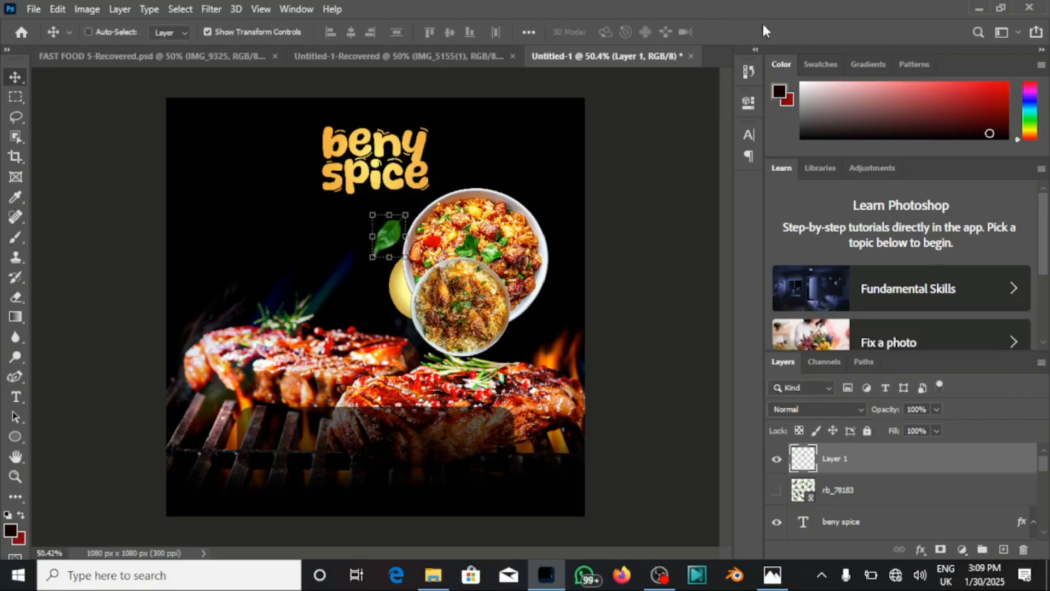
# - Duplicate the small leaf and place the copy just below and to the right of the smaller rice bowl
pyautogui.hotkey('ctrl', 'j')
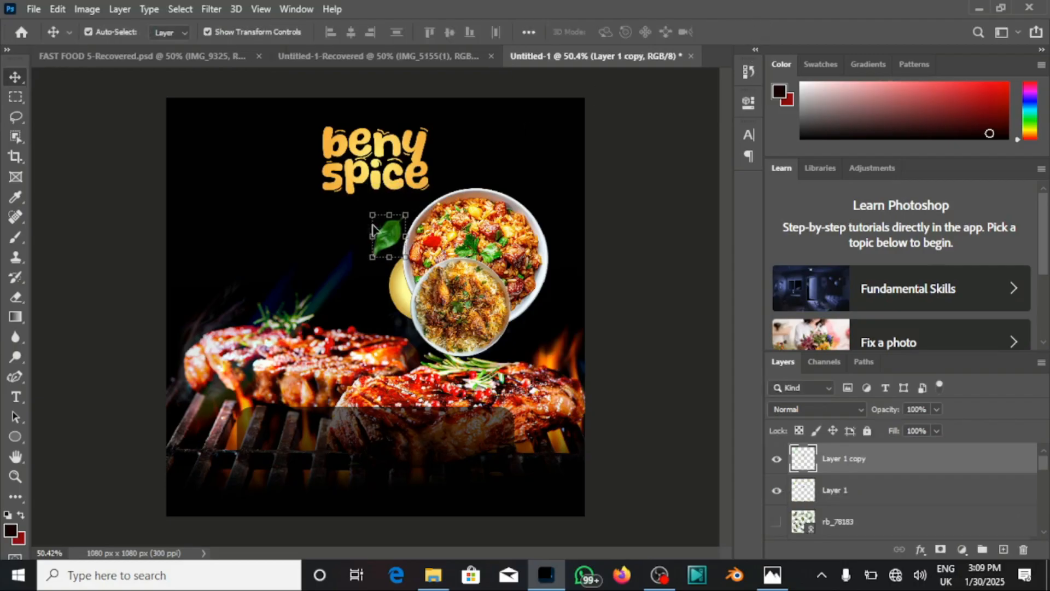
pyautogui.moveTo(381, 236); pyautogui.dragTo(510, 342)
pyautogui.click(652, 266)
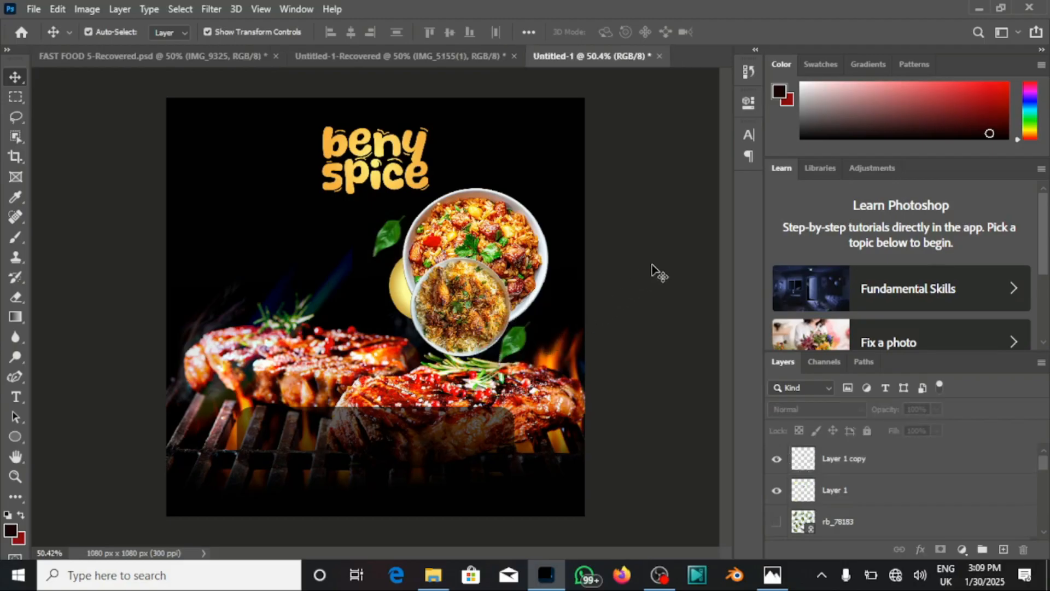
# - Nudge the "beny spice" title slightly down, closer to the rice bowls
pyautogui.click(485, 242)
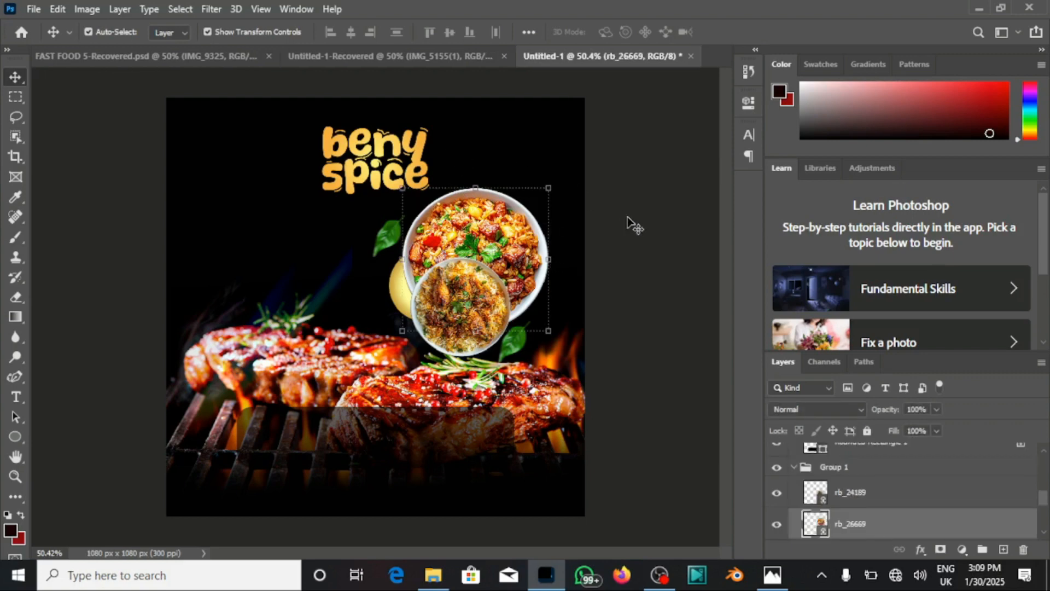
pyautogui.click(411, 159)
pyautogui.press('Down')
pyautogui.press('Down')
pyautogui.press('Down')
pyautogui.press('Down')
pyautogui.press('Down')
pyautogui.press('Down')
pyautogui.press('Down')
pyautogui.press('Down')
pyautogui.press('Down')
pyautogui.press('Down')
pyautogui.press('Down')
pyautogui.press('Down')
pyautogui.press('Down')
pyautogui.press('Down')
pyautogui.press('Down')
pyautogui.press('Down')
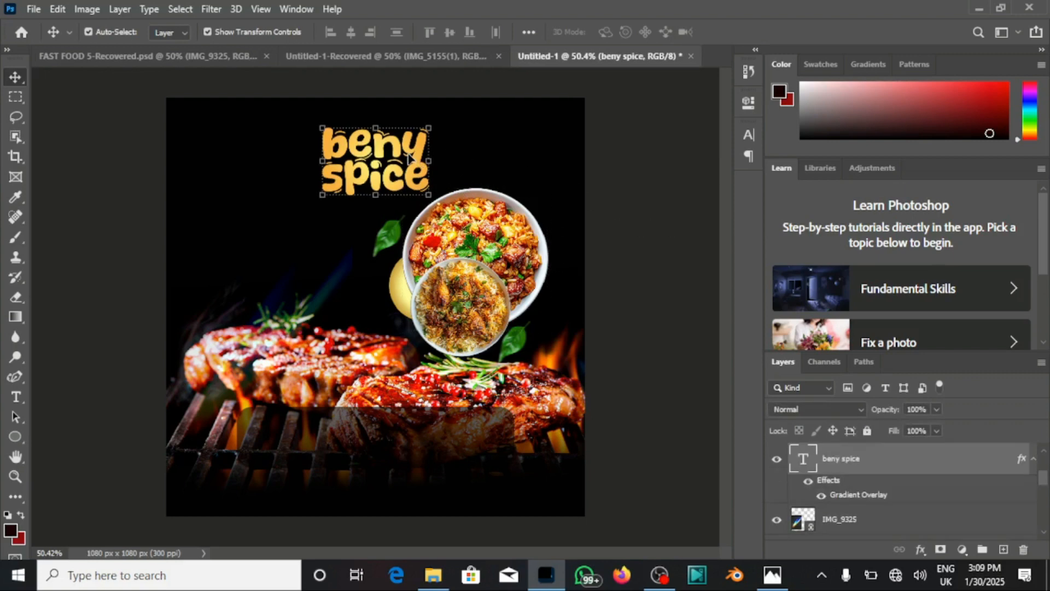
pyautogui.press('Down')
pyautogui.press('Down')
pyautogui.press('Down')
pyautogui.press('Down')
pyautogui.press('Down')
pyautogui.press('Down')
pyautogui.press('Down')
pyautogui.press('Down')
pyautogui.press('Down')
pyautogui.press('Down')
pyautogui.press('Down')
pyautogui.press('Down')
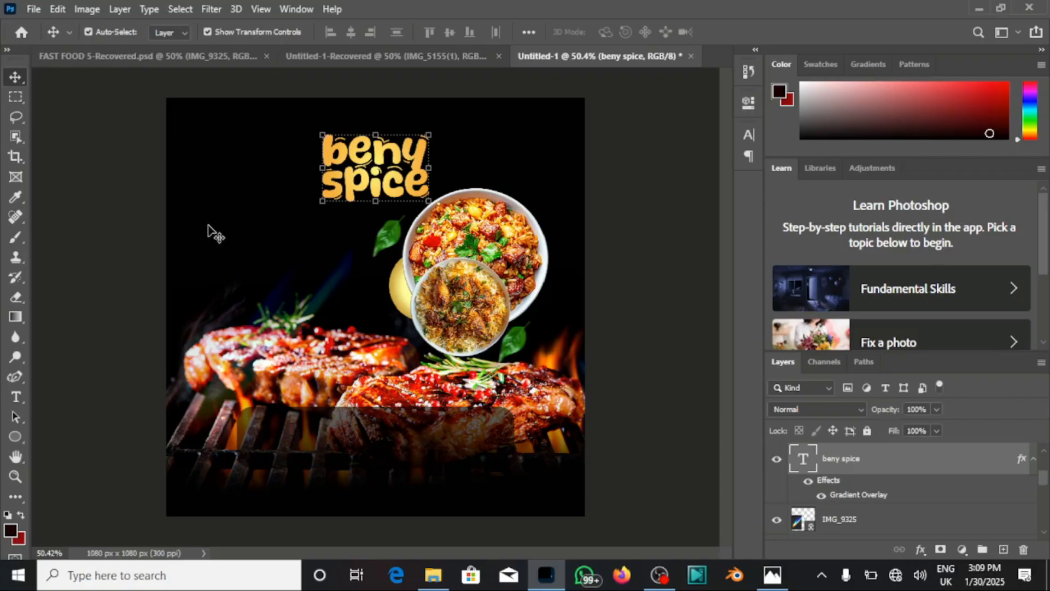
# - Change the "beny spice" title's Gradient Overlay to the fourth Resource Boy Gold Gradients preset with Linear style, using the finished FAST FOOD 5 flyer as reference
pyautogui.click(159, 52)
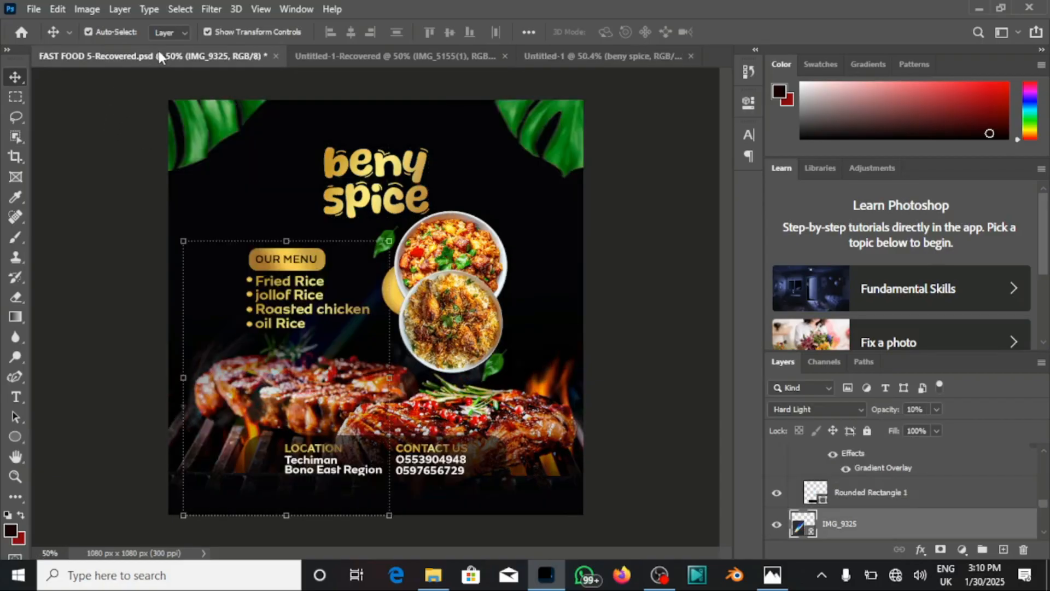
pyautogui.click(586, 54)
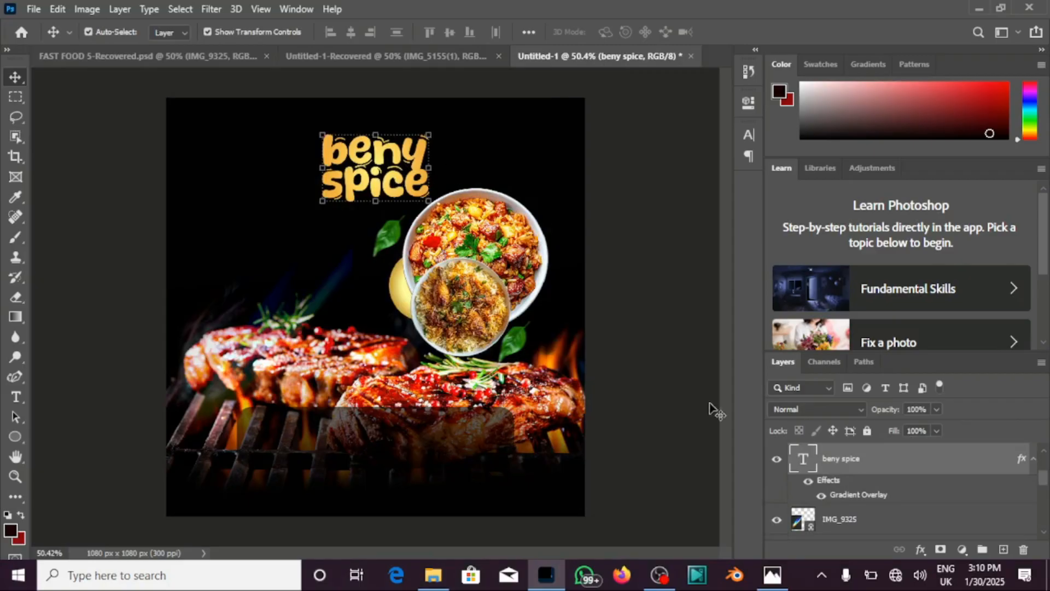
pyautogui.doubleClick(857, 496)
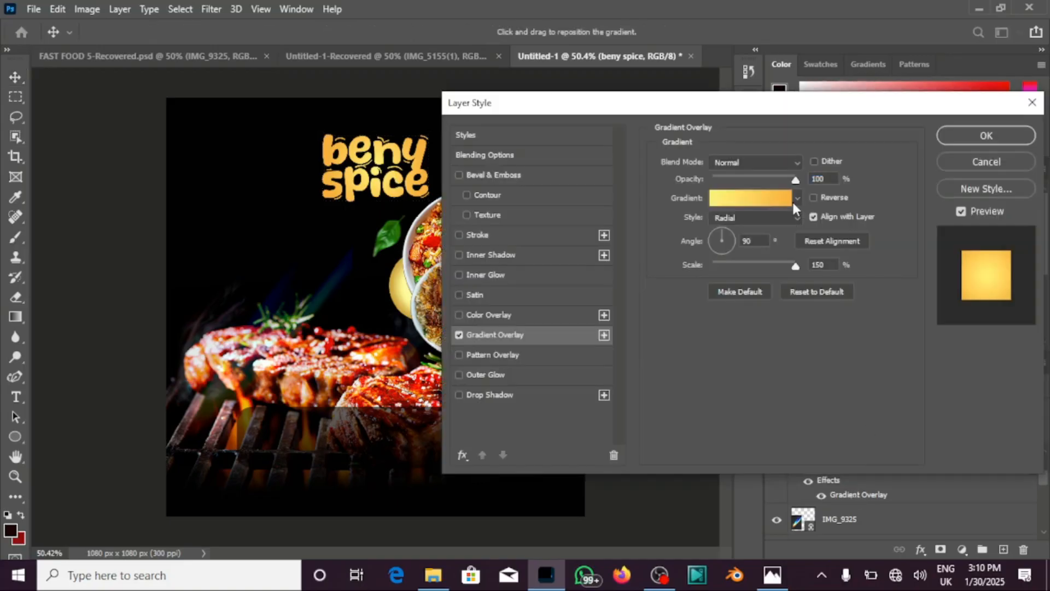
pyautogui.click(797, 197)
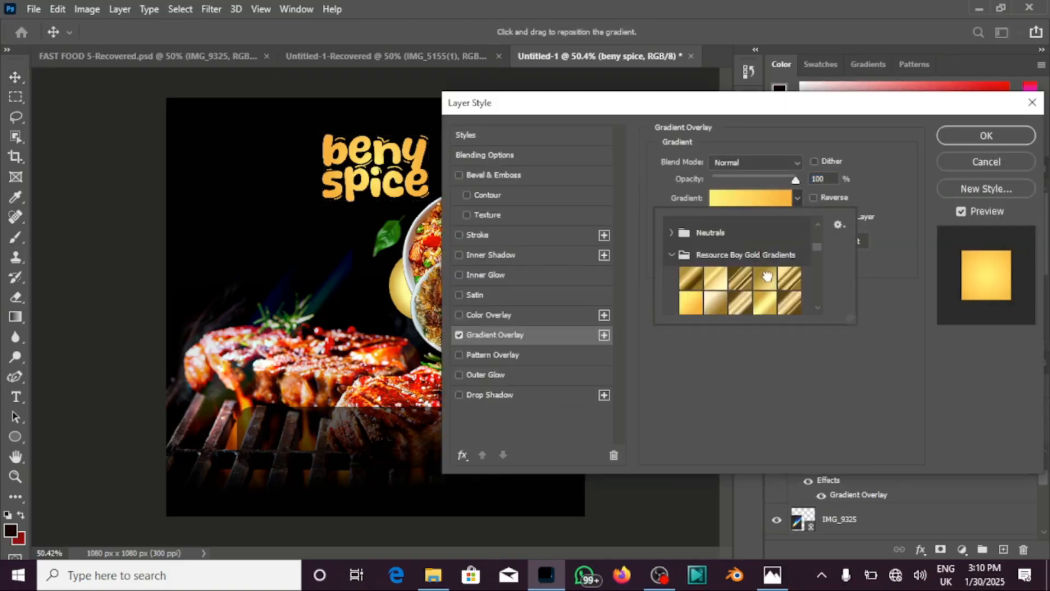
pyautogui.click(765, 278)
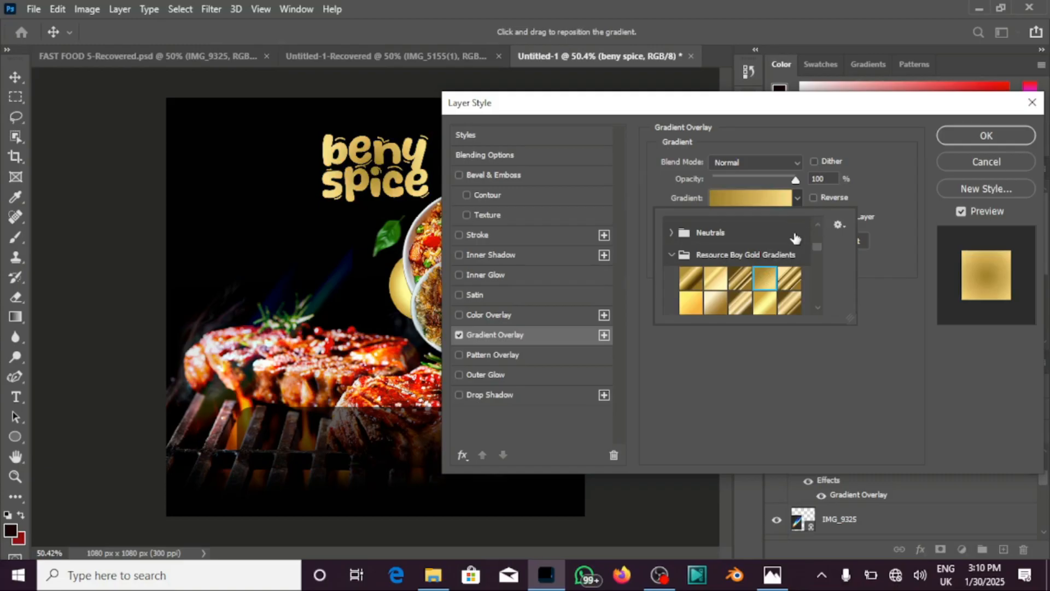
pyautogui.click(861, 273)
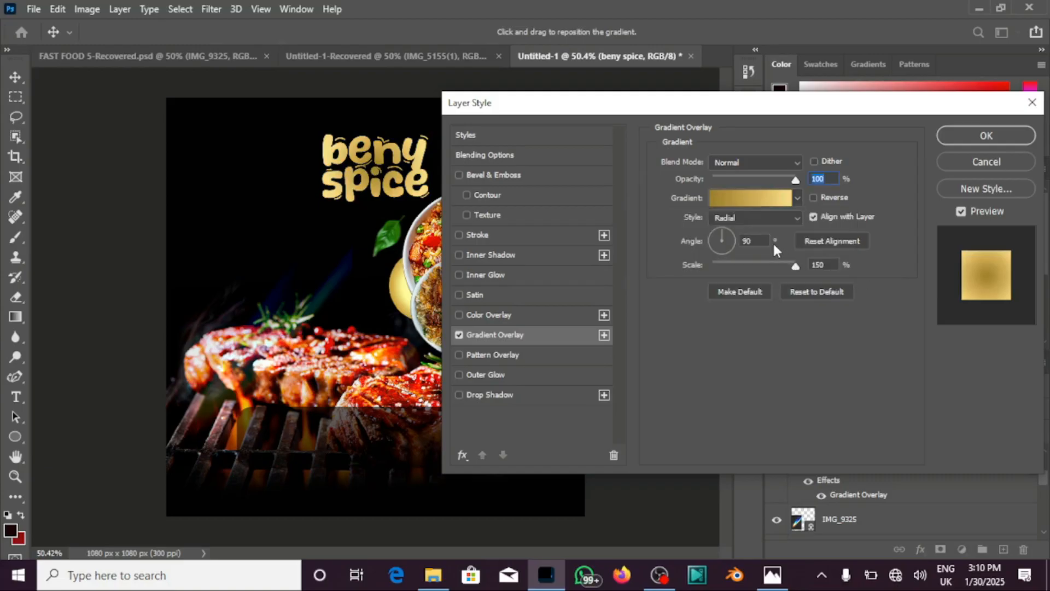
pyautogui.click(793, 215)
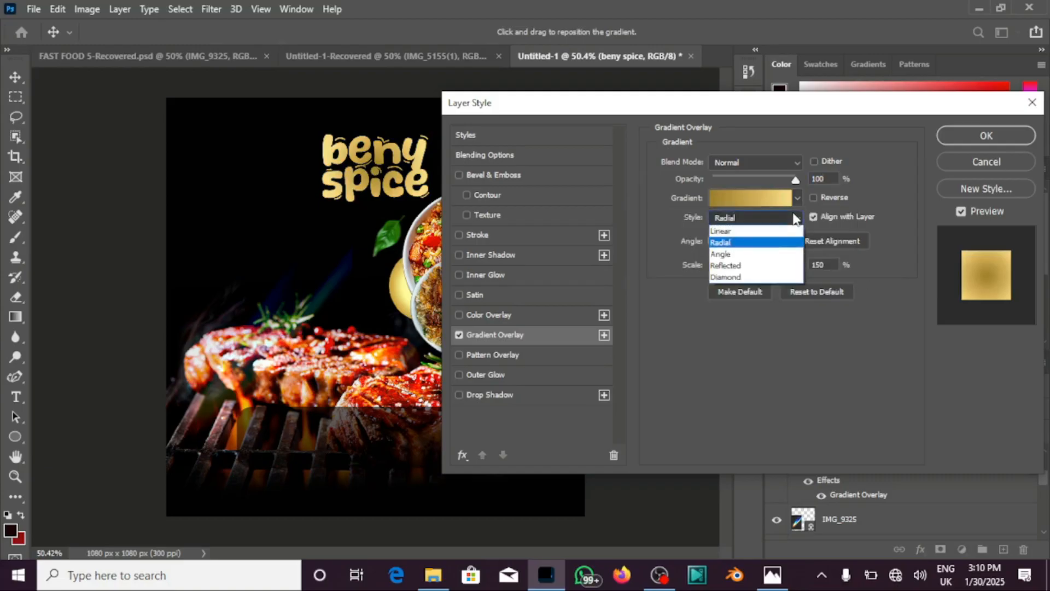
pyautogui.click(730, 230)
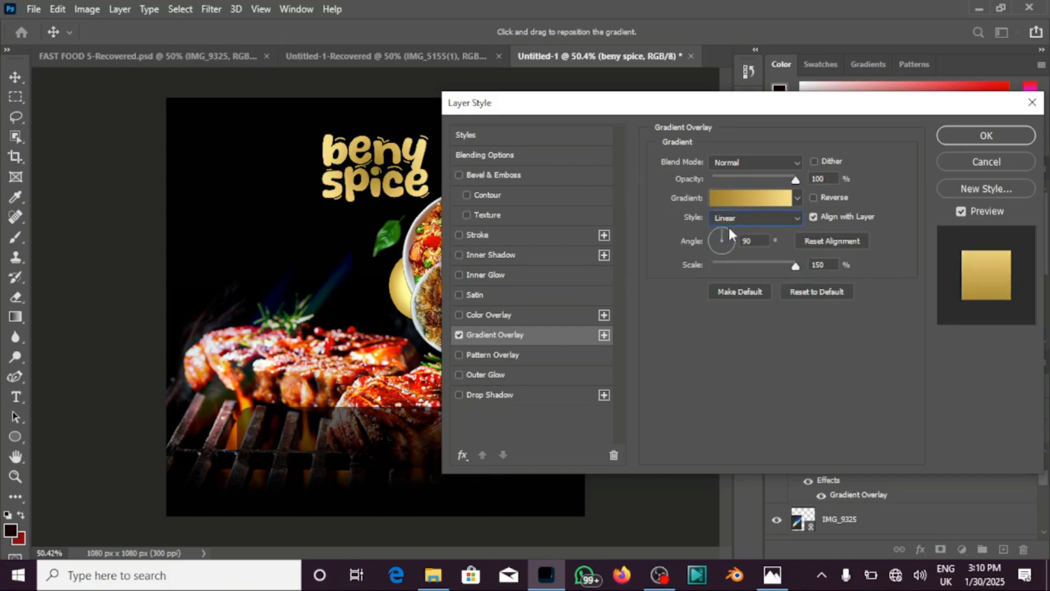
pyautogui.click(957, 140)
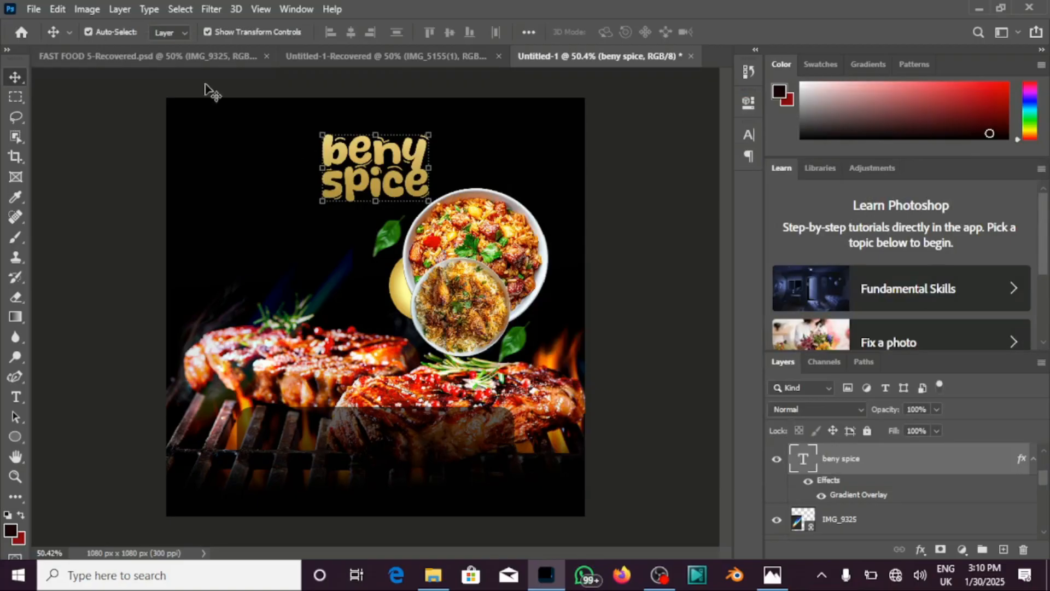
# - Place the pngwing.com 57 monstera leaf from the fast food 5 folder as a linked file at its default size
pyautogui.click(28, 9)
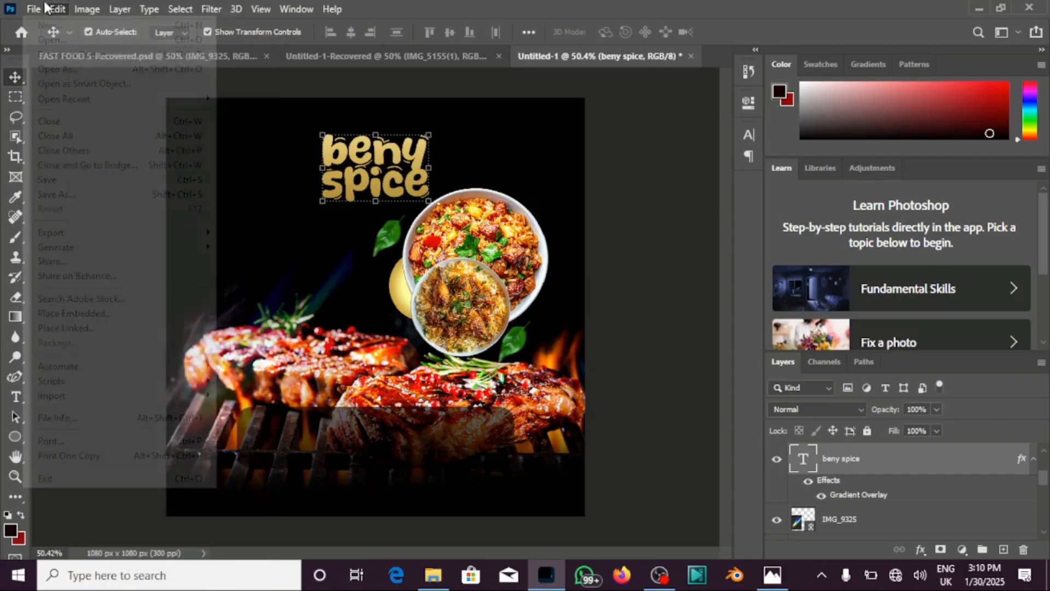
pyautogui.moveTo(42, 9)
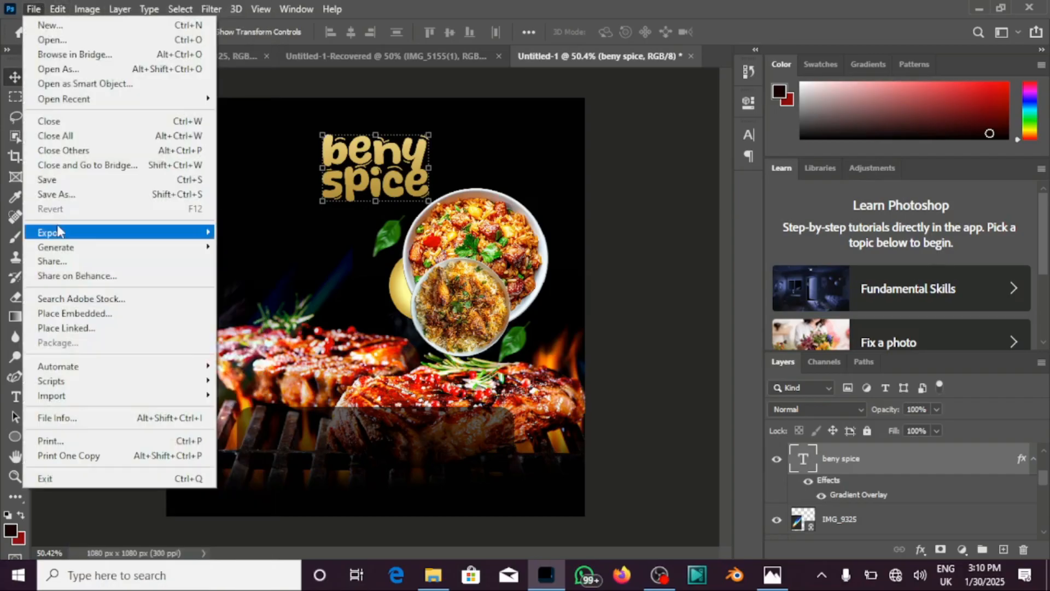
pyautogui.click(73, 330)
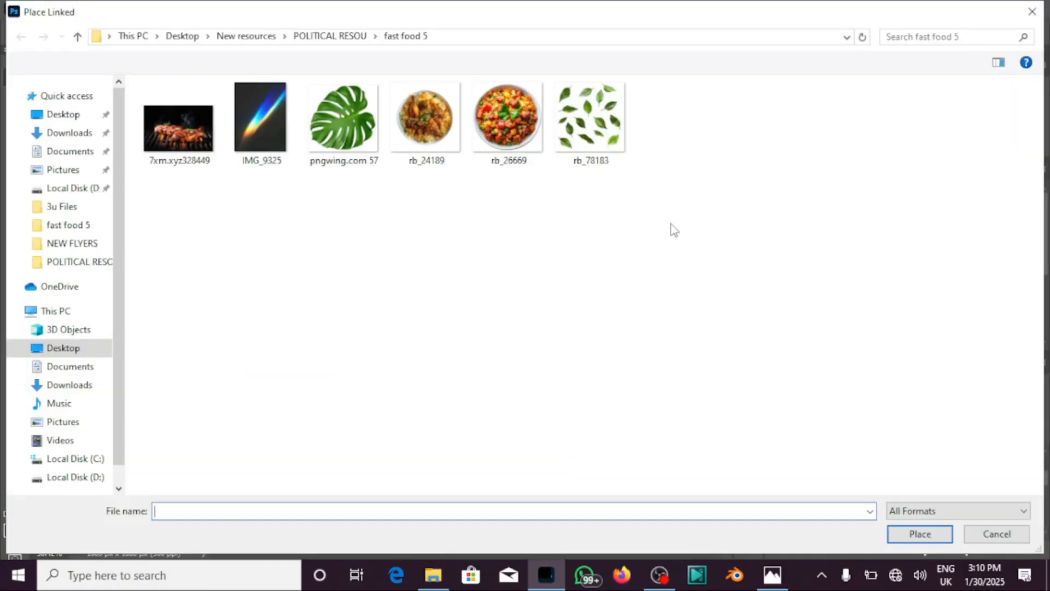
pyautogui.click(353, 139)
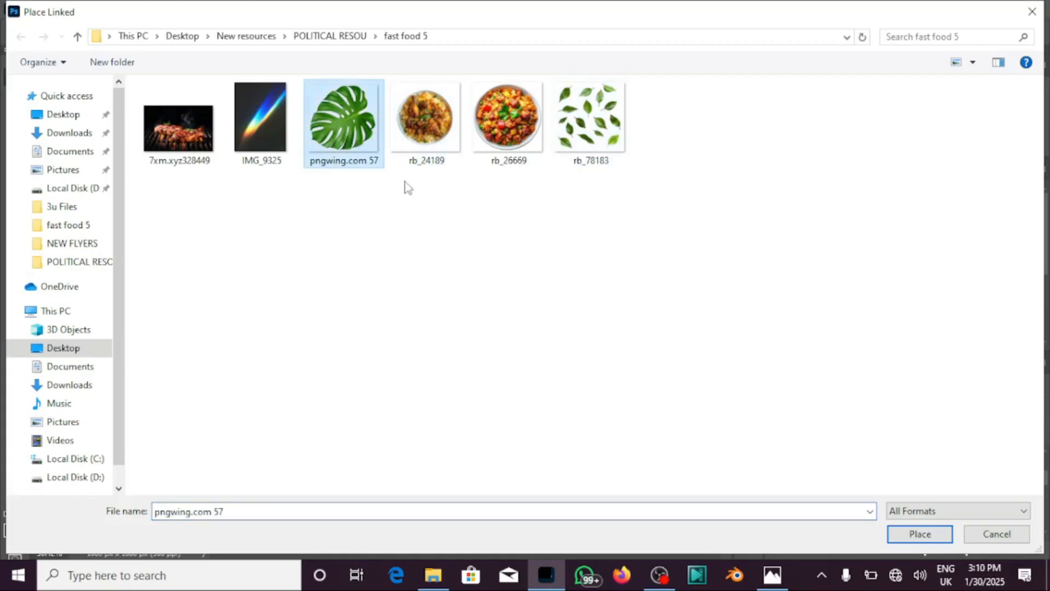
pyautogui.click(907, 537)
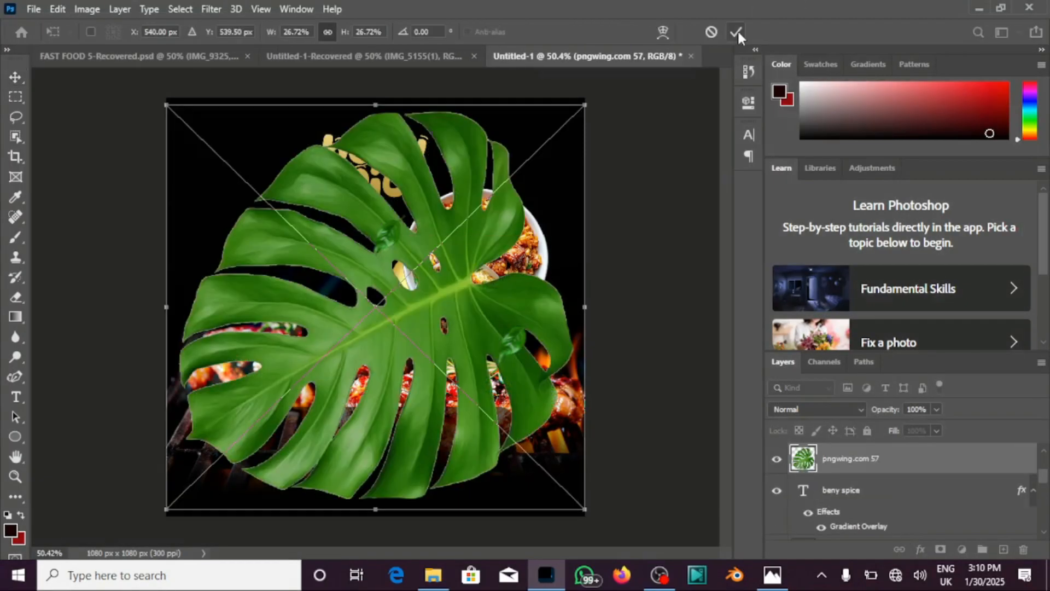
pyautogui.click(737, 31)
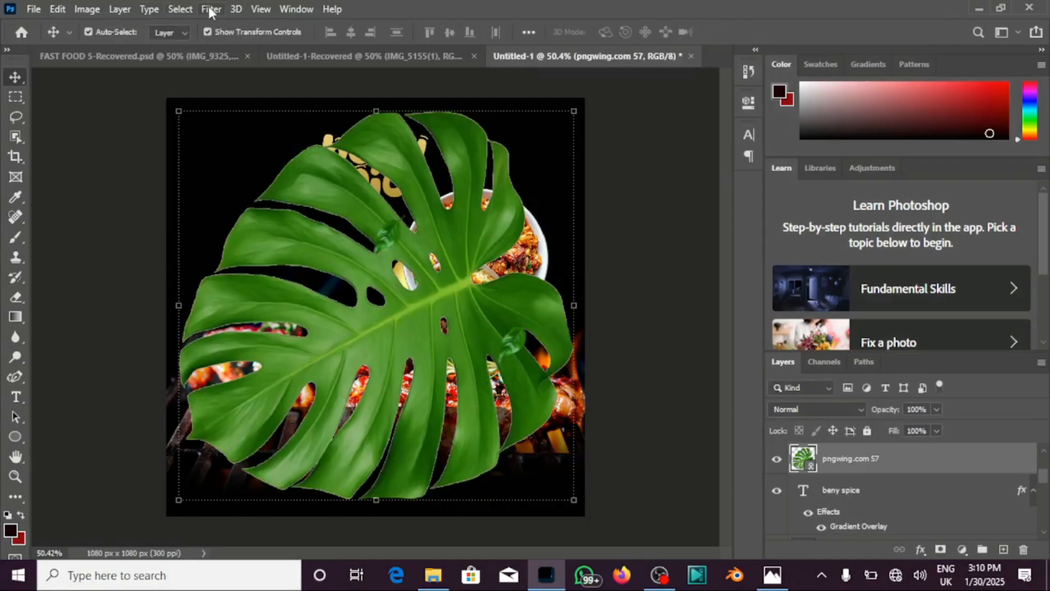
# - Apply the Camera Raw Filter to the monstera leaf with Texture +52 and Clarity +48
pyautogui.click(210, 9)
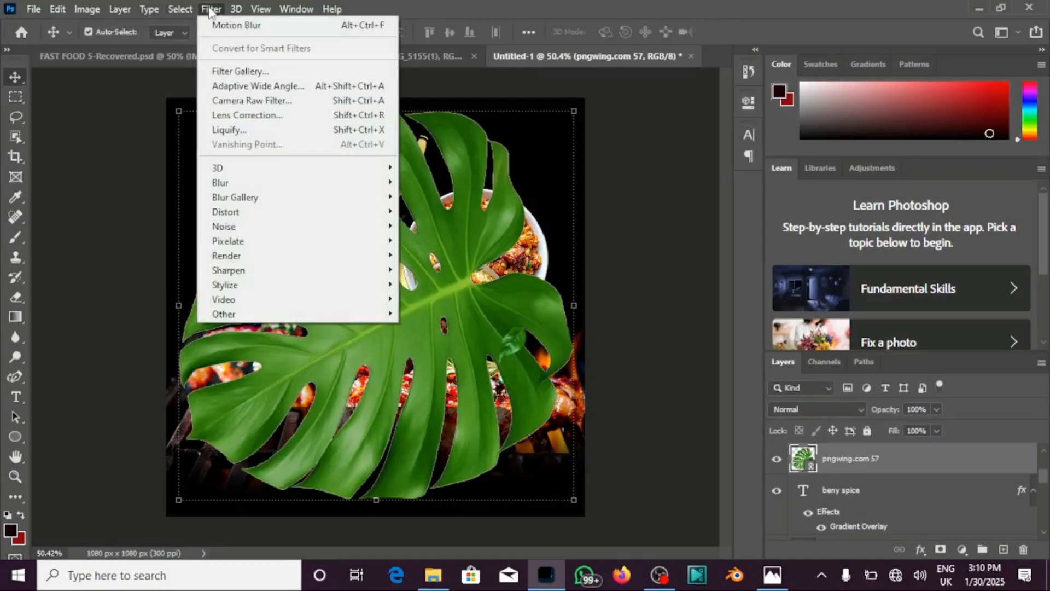
pyautogui.click(244, 101)
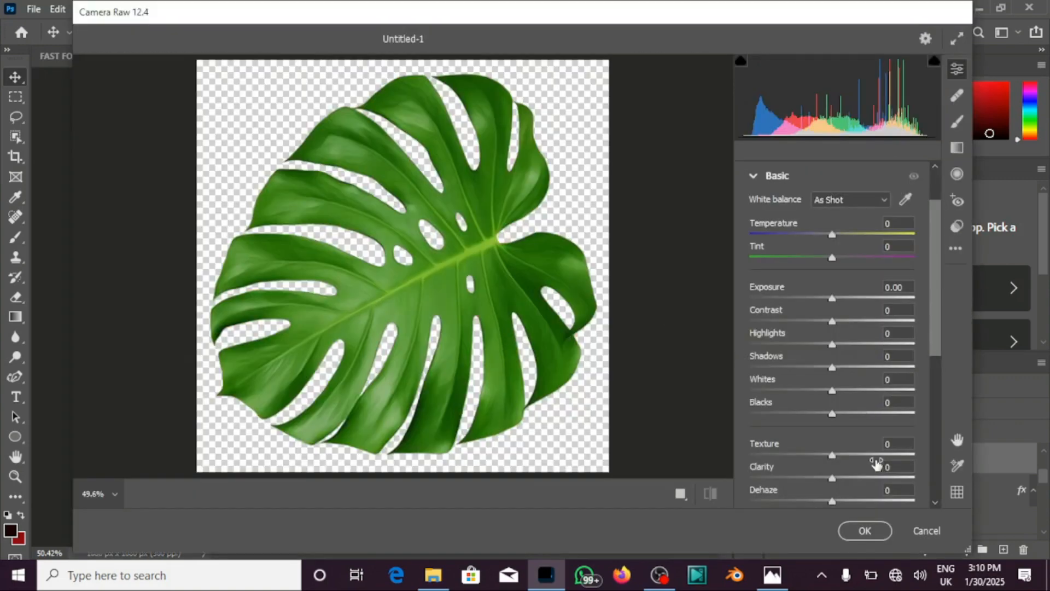
pyautogui.click(875, 455)
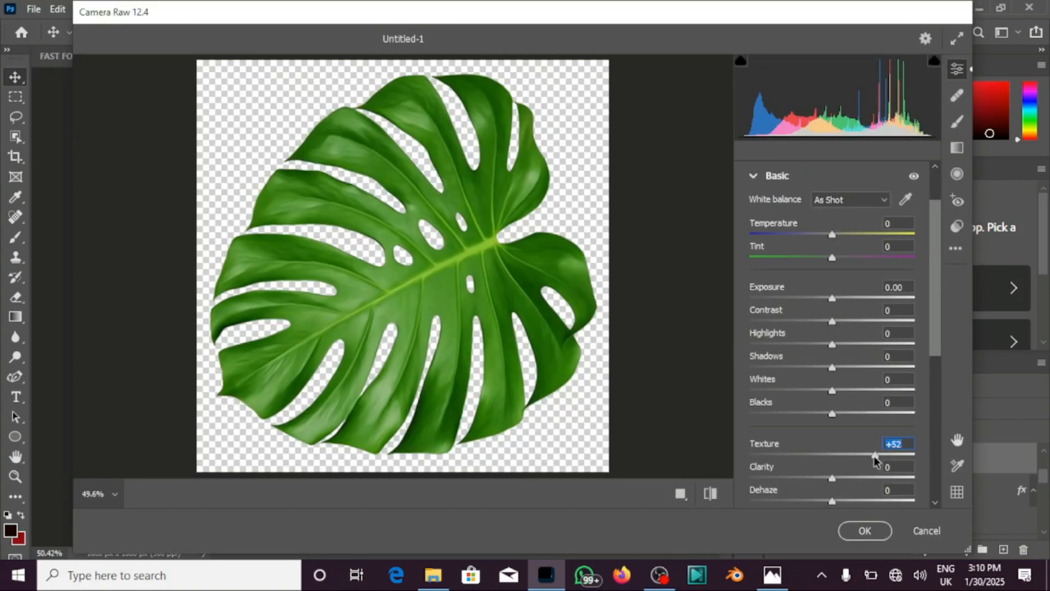
pyautogui.click(871, 477)
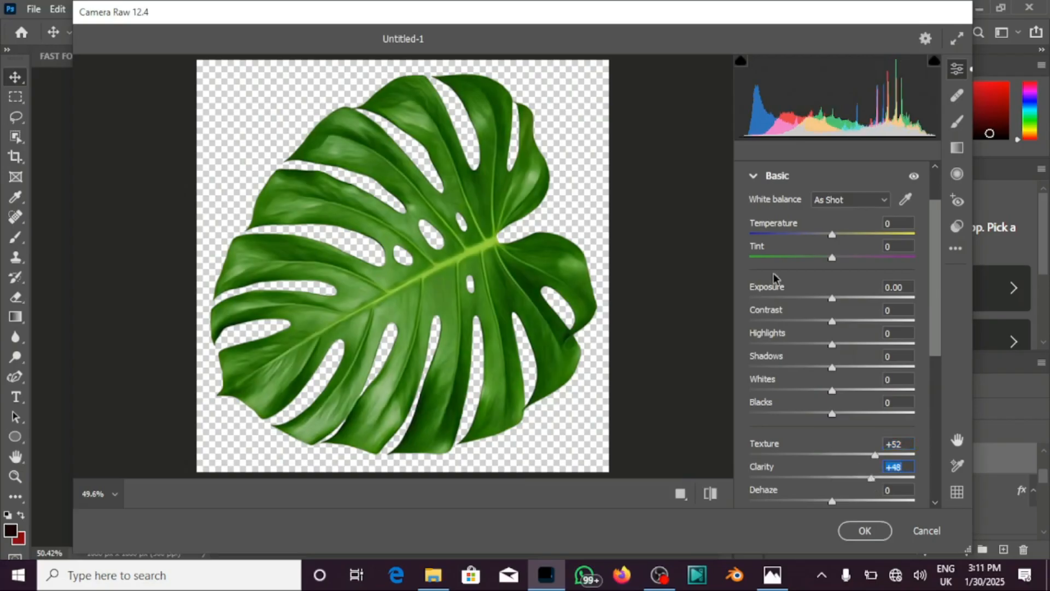
# - Shift the leaf's Greens hue to +18 in the Camera Raw Color Mixer and apply the filter
pyautogui.scroll(-6, 777, 276)
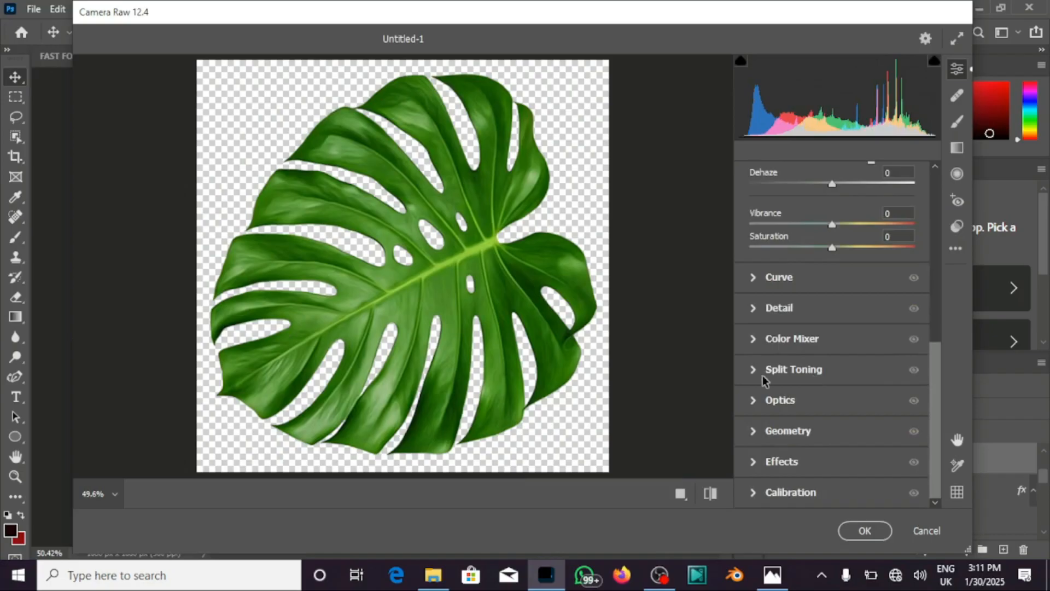
pyautogui.click(755, 341)
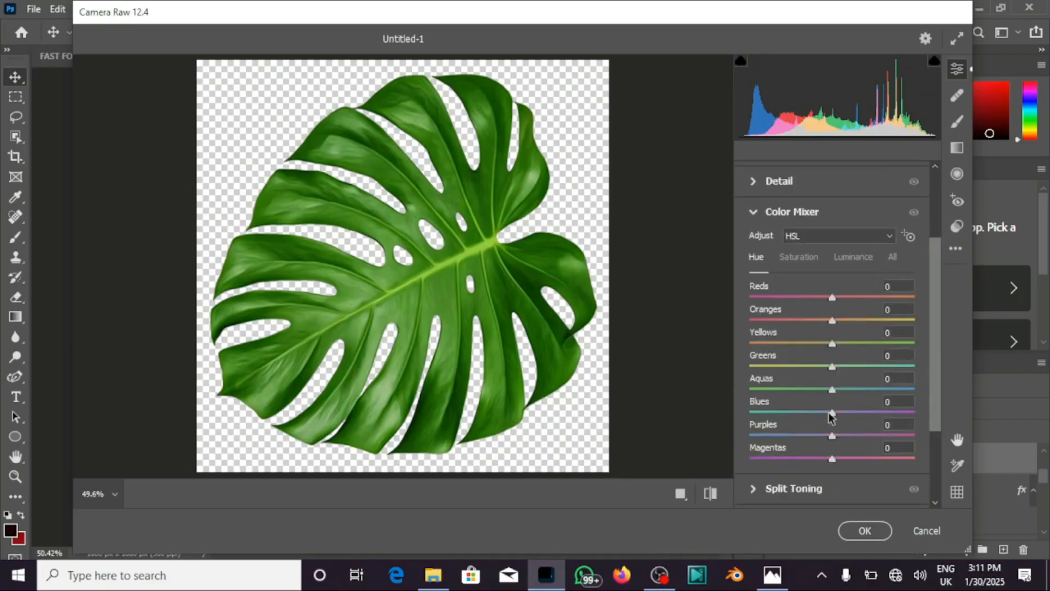
pyautogui.click(853, 366)
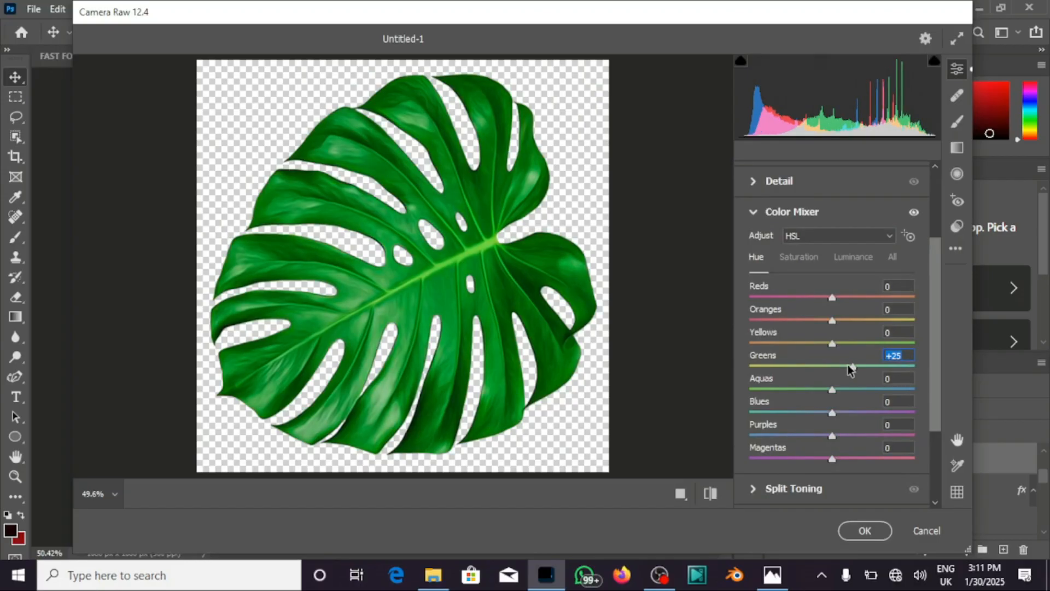
pyautogui.moveTo(849, 366); pyautogui.dragTo(846, 367)
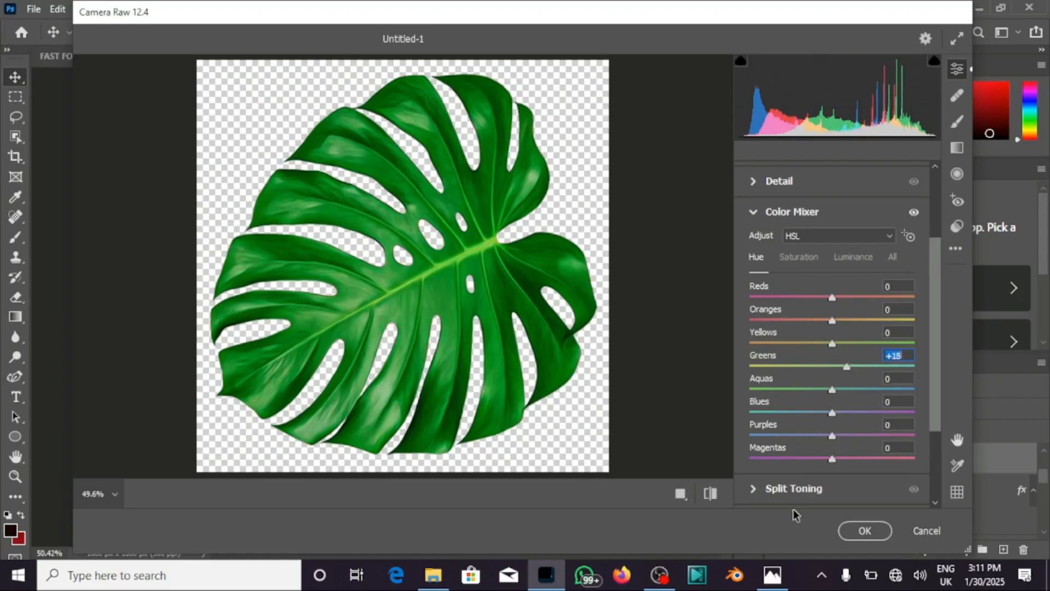
pyautogui.click(865, 530)
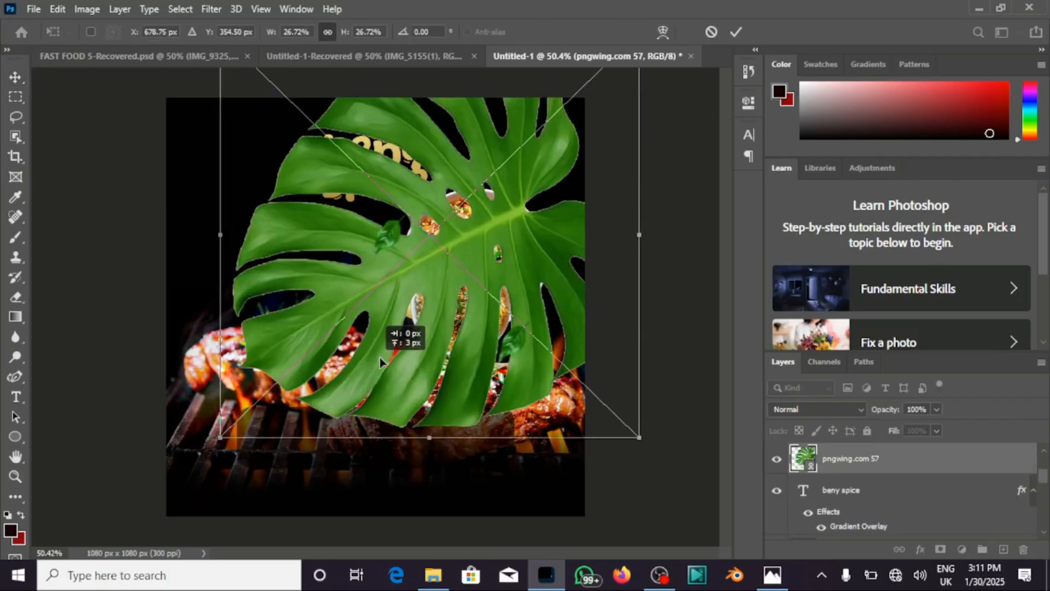
# - Scale the monstera leaf to 13.55% and position it partly off the canvas in the flyer's top-right corner
pyautogui.moveTo(380, 361); pyautogui.dragTo(518, 209)
pyautogui.moveTo(565, 147); pyautogui.dragTo(559, 150)
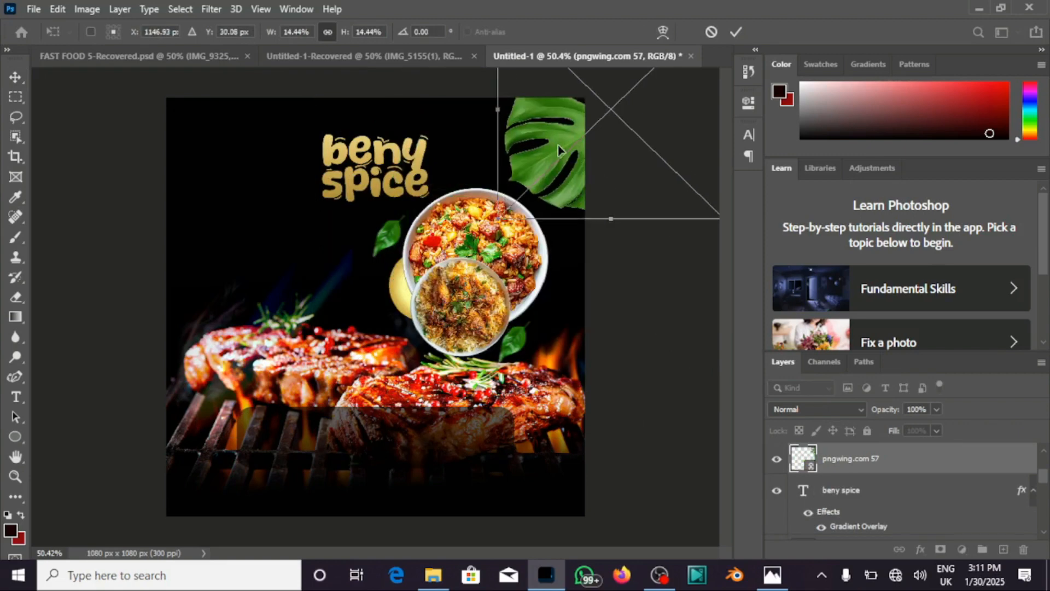
pyautogui.moveTo(498, 219); pyautogui.dragTo(511, 204)
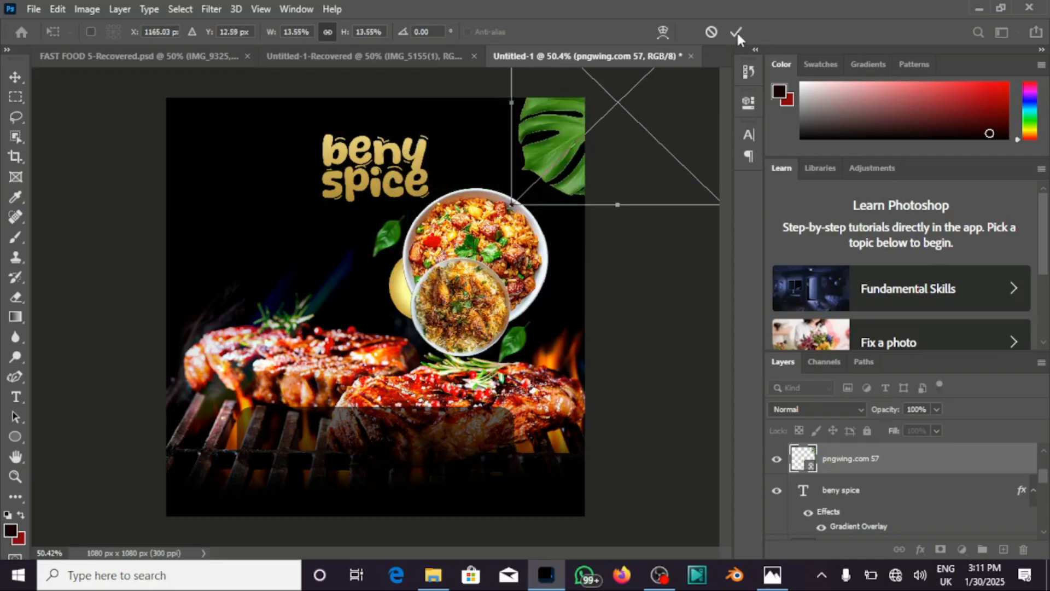
pyautogui.click(736, 32)
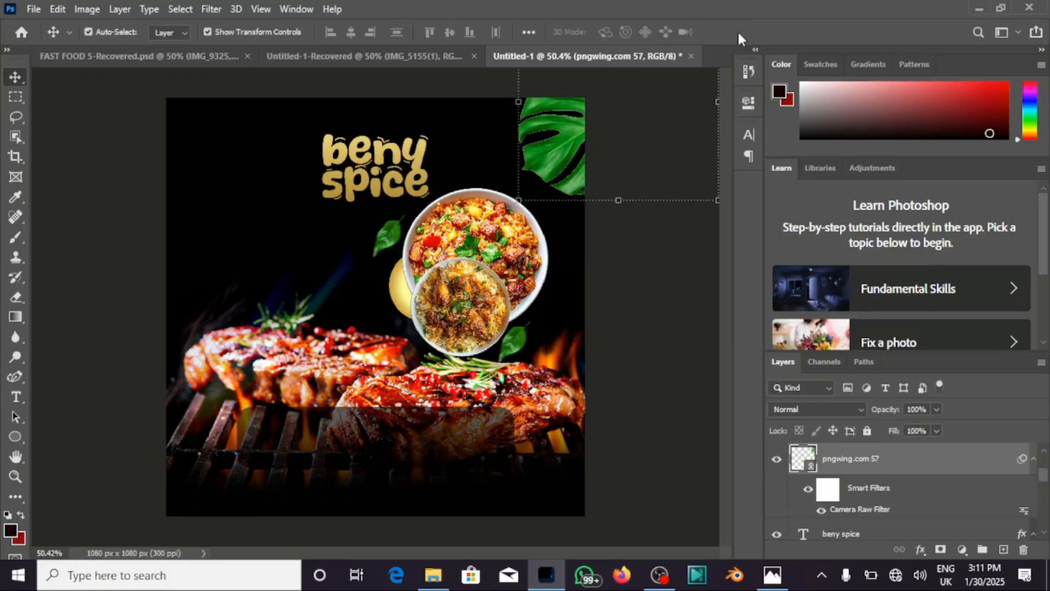
# - Duplicate the monstera leaf, reorient the copy and place it partly off the canvas in the flyer's top-left corner
pyautogui.press('ctrl')
pyautogui.hotkey('ctrl', 'j')
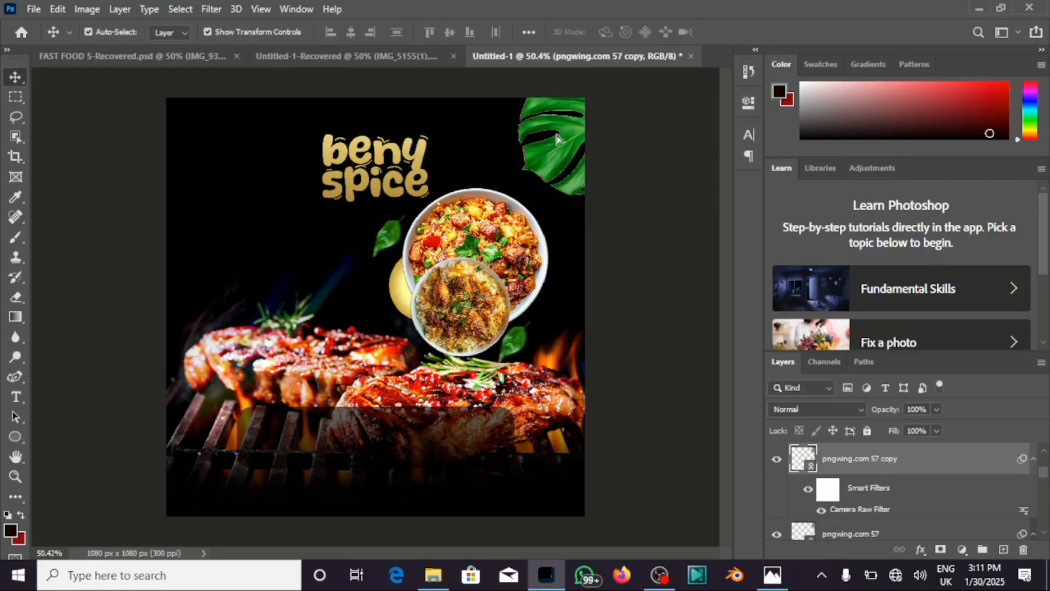
pyautogui.moveTo(565, 133); pyautogui.dragTo(139, 105)
pyautogui.moveTo(216, 117); pyautogui.dragTo(184, 132)
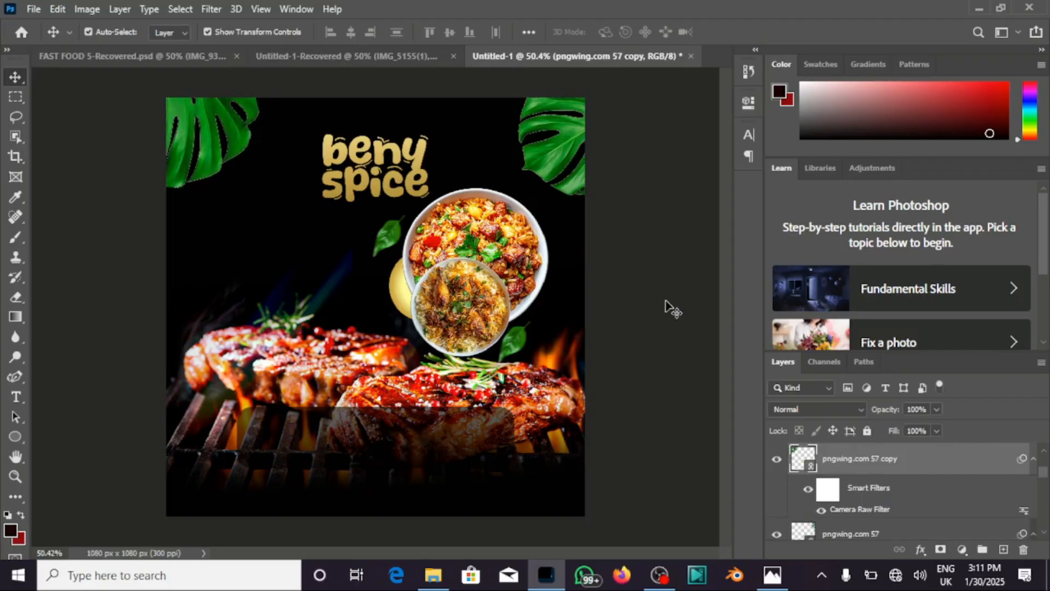
pyautogui.click(672, 309)
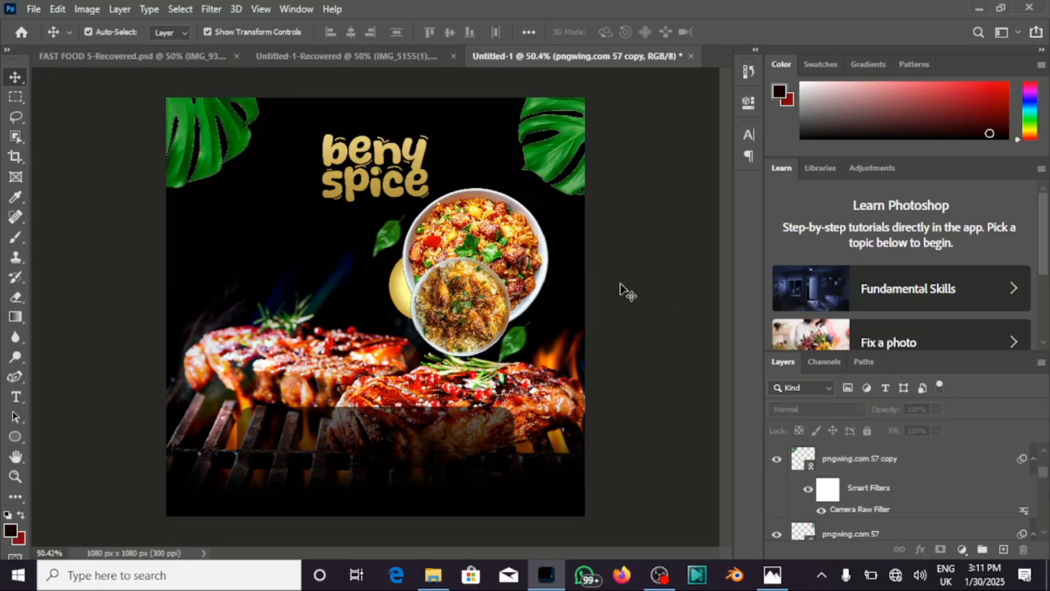
# - Apply a Motion Blur to the top-left monstera leaf with angle 0° and distance 14 pixels
pyautogui.click(199, 113)
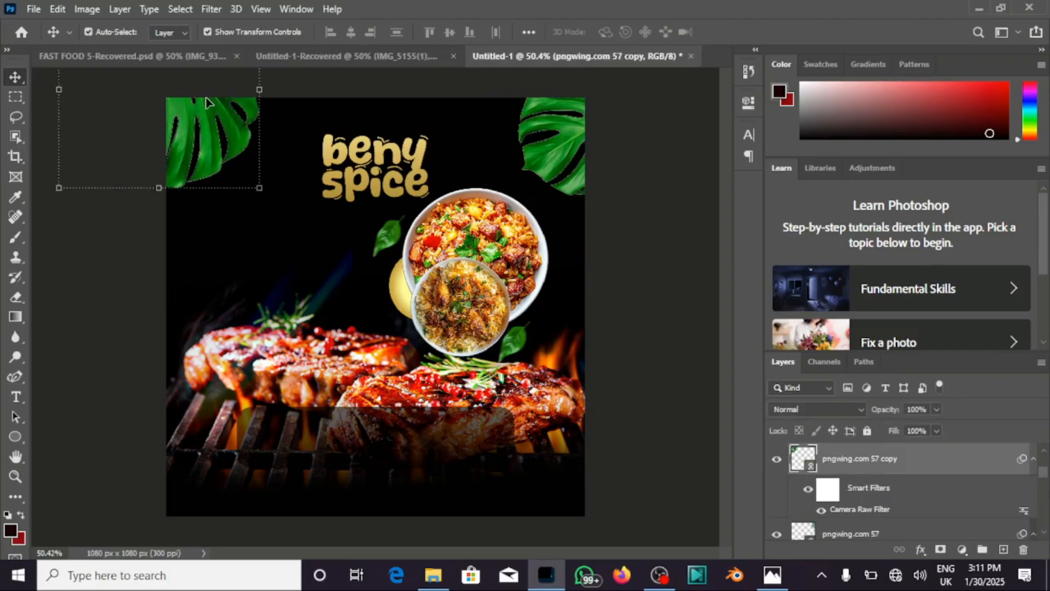
pyautogui.click(212, 9)
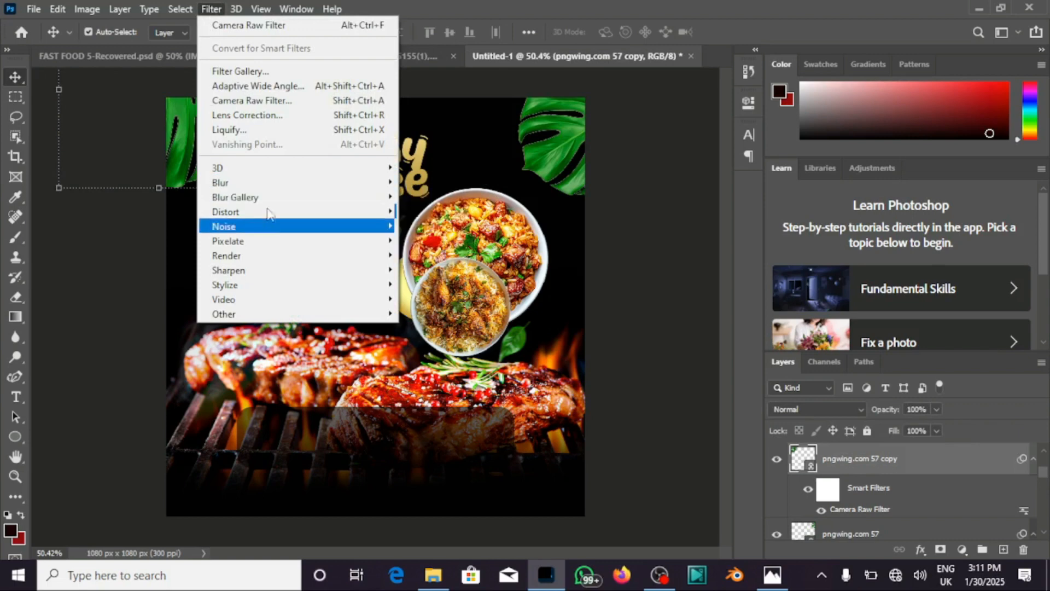
pyautogui.moveTo(273, 184)
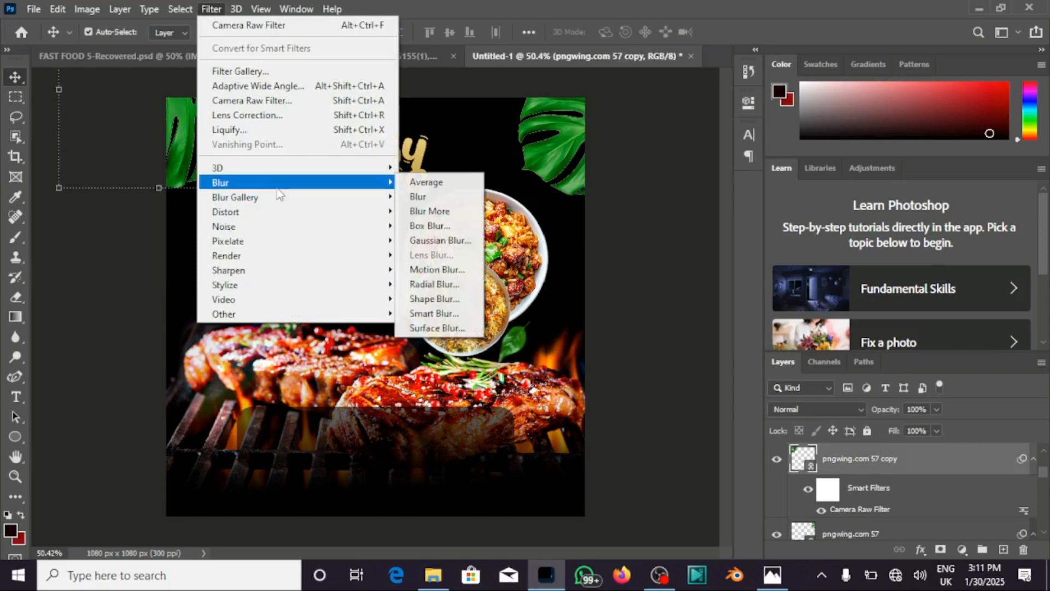
pyautogui.click(445, 274)
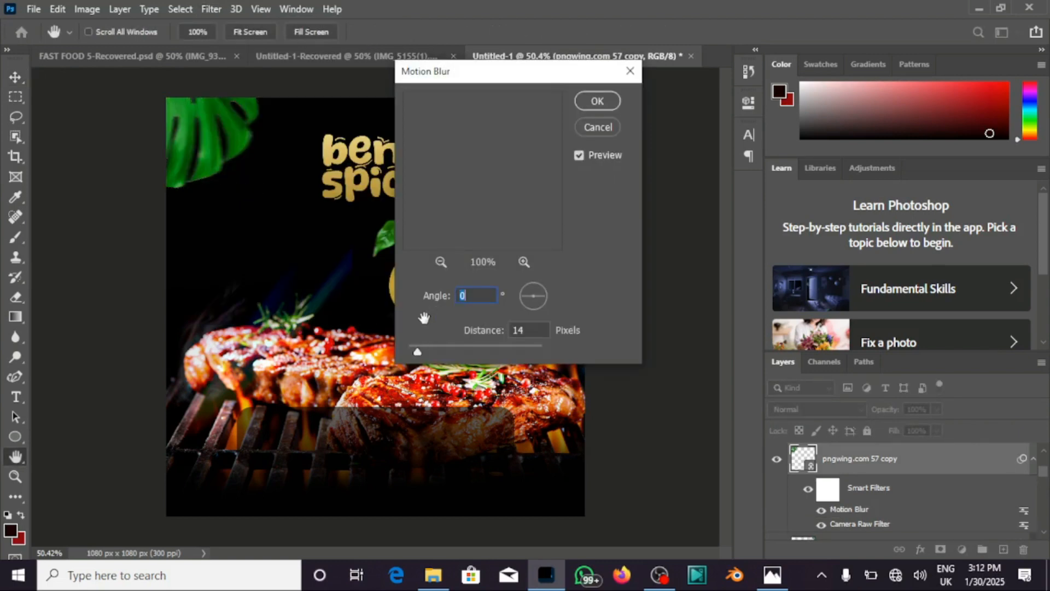
pyautogui.click(591, 100)
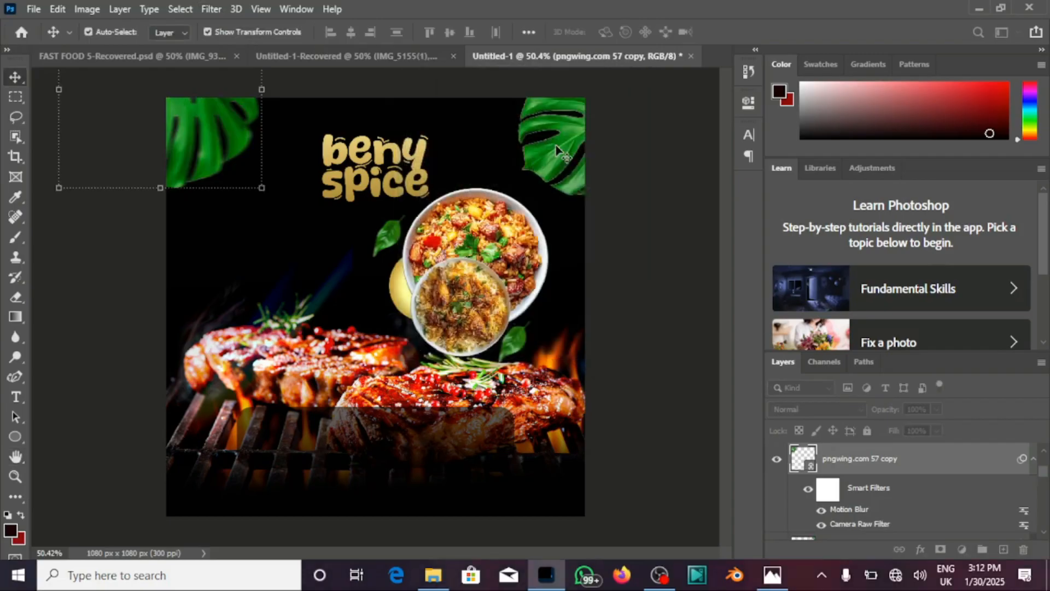
# - Apply the same Motion Blur, angle 0° and distance 14 pixels, to the top-right monstera leaf
pyautogui.click(558, 143)
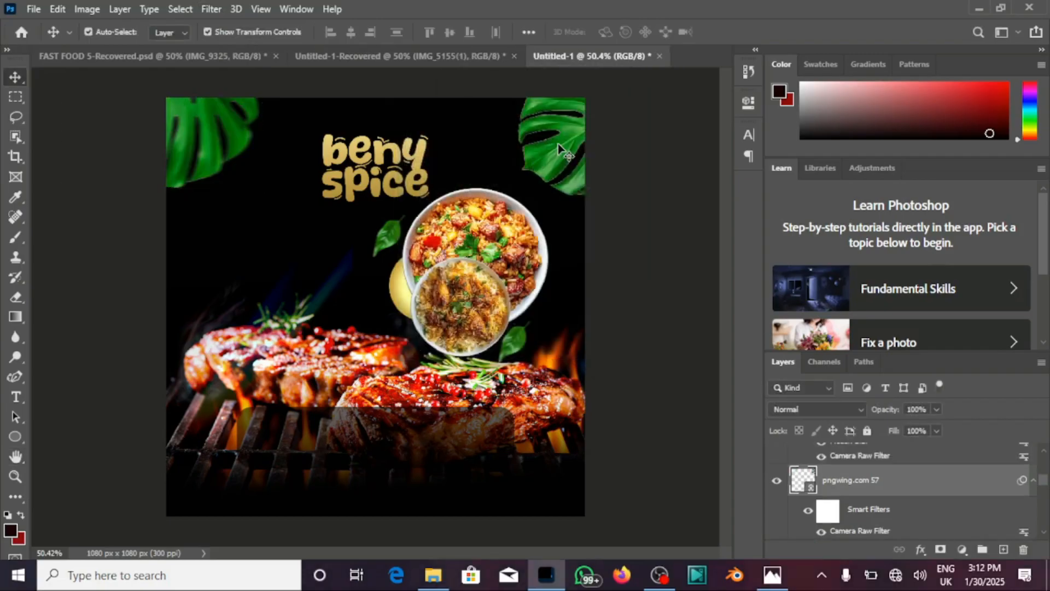
pyautogui.click(213, 9)
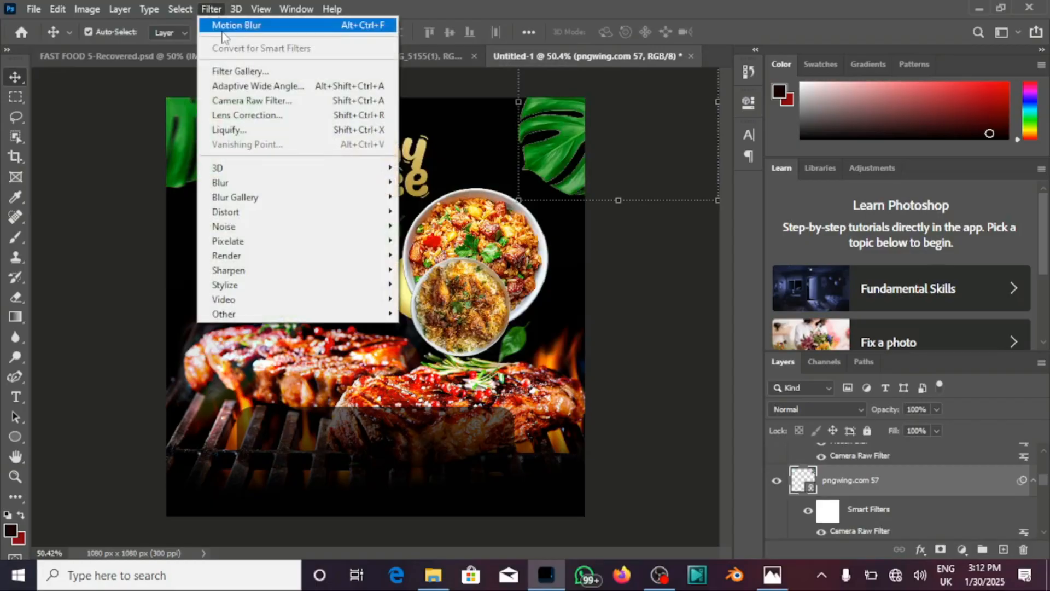
pyautogui.click(236, 26)
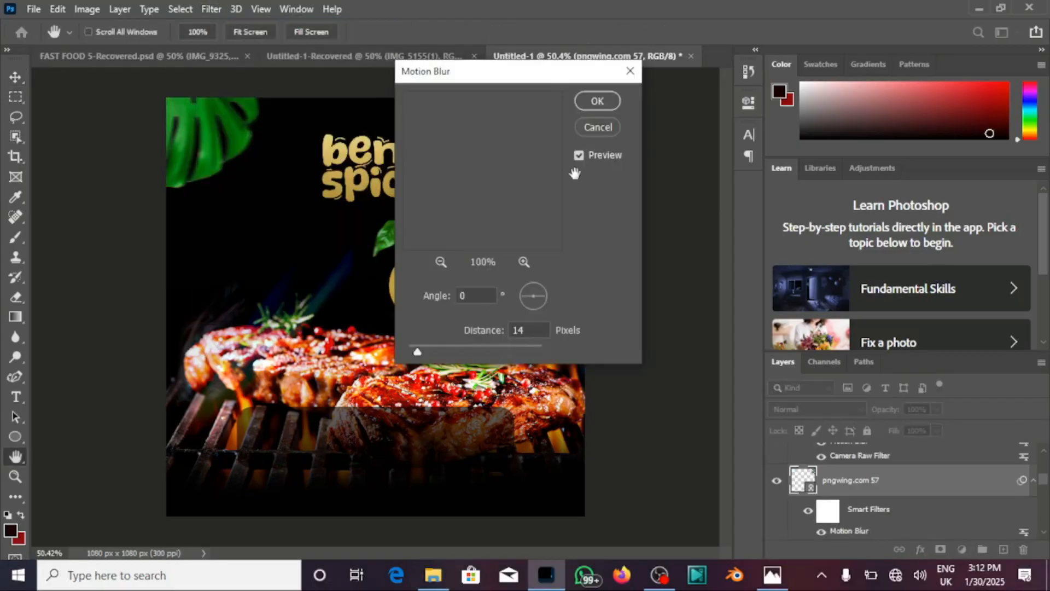
pyautogui.click(598, 102)
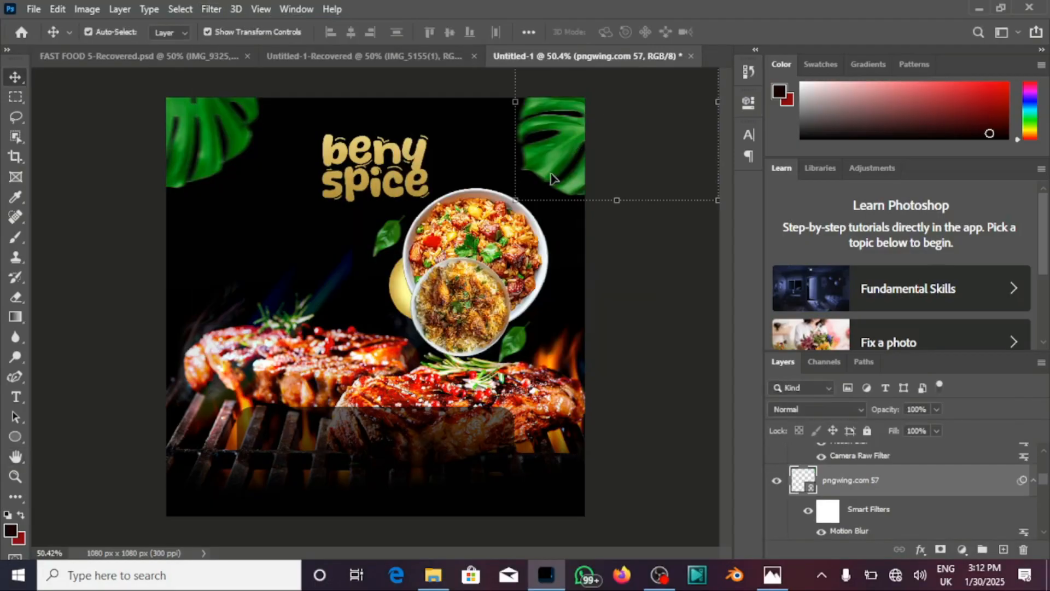
pyautogui.click(611, 284)
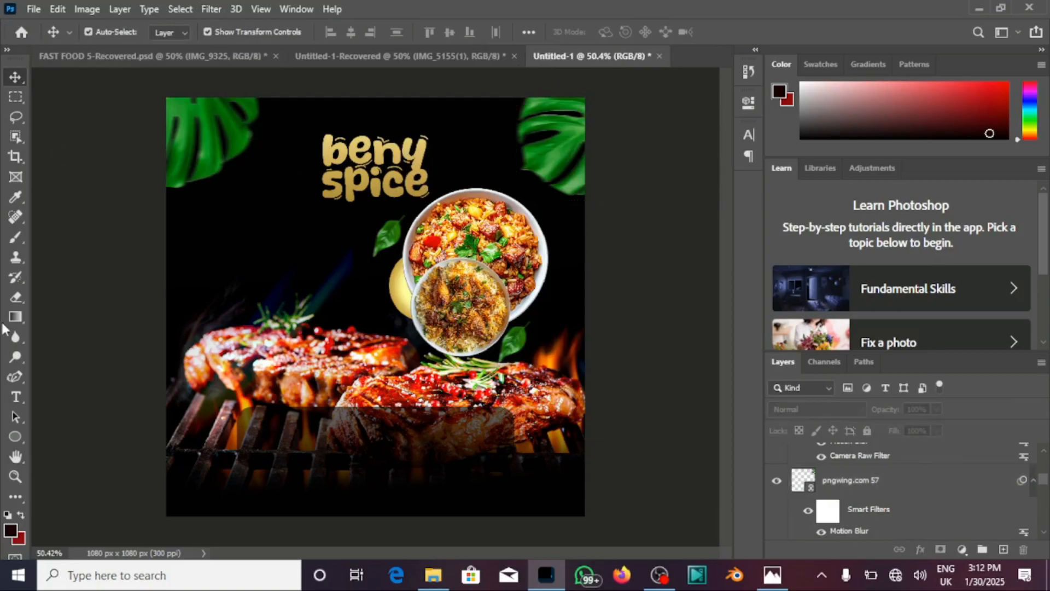
# - Draw a rounded rectangle about 190 × 63 px below and left of the "beny spice" title, with corner radii of about 16 px
pyautogui.click(16, 437)
pyautogui.click(76, 451)
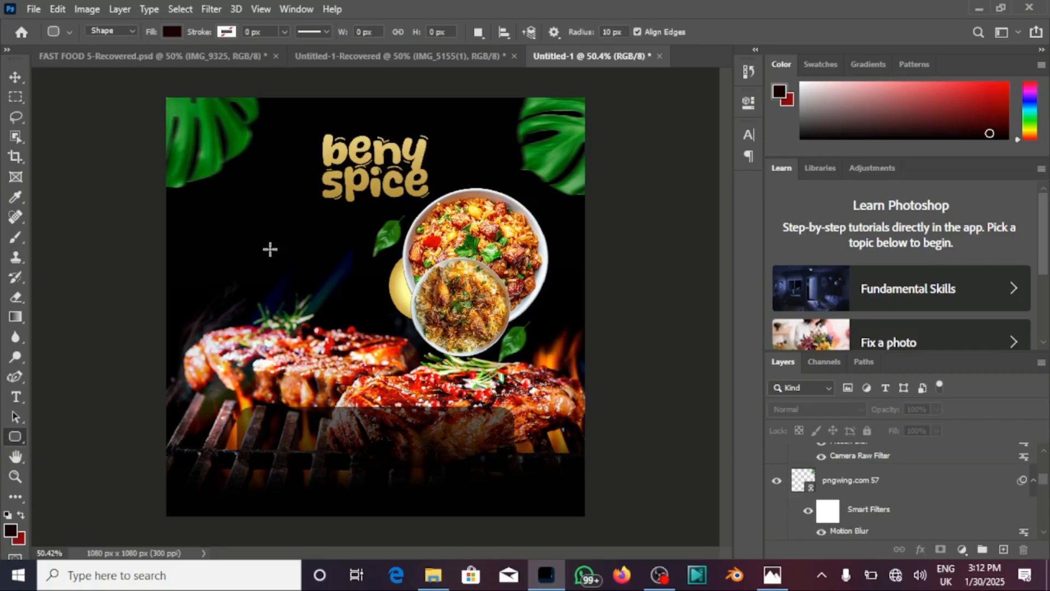
pyautogui.moveTo(255, 234); pyautogui.dragTo(329, 258)
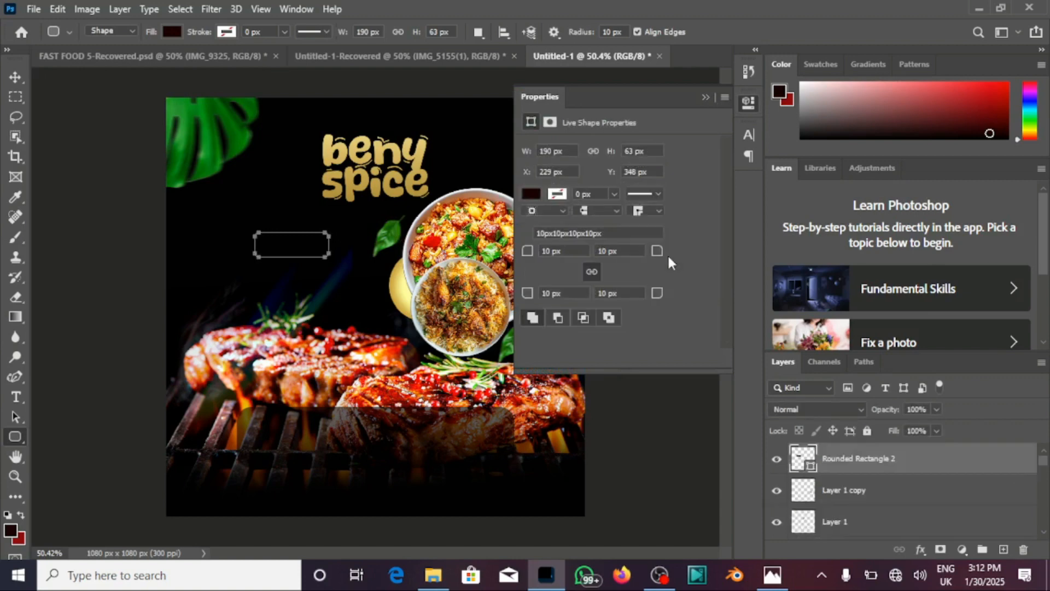
pyautogui.moveTo(657, 251); pyautogui.dragTo(666, 254)
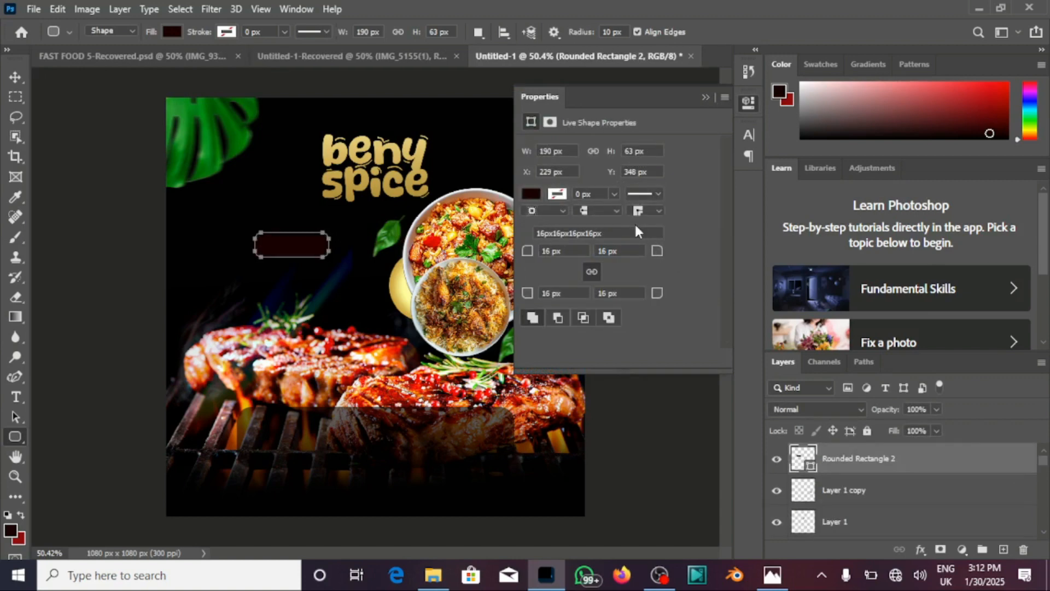
pyautogui.moveTo(659, 255); pyautogui.dragTo(661, 253)
# - Fill the rounded rectangle with the first gold gradient, Linear style at 13°, and bring up the FAST FOOD 5 flyer for reference
pyautogui.click(531, 193)
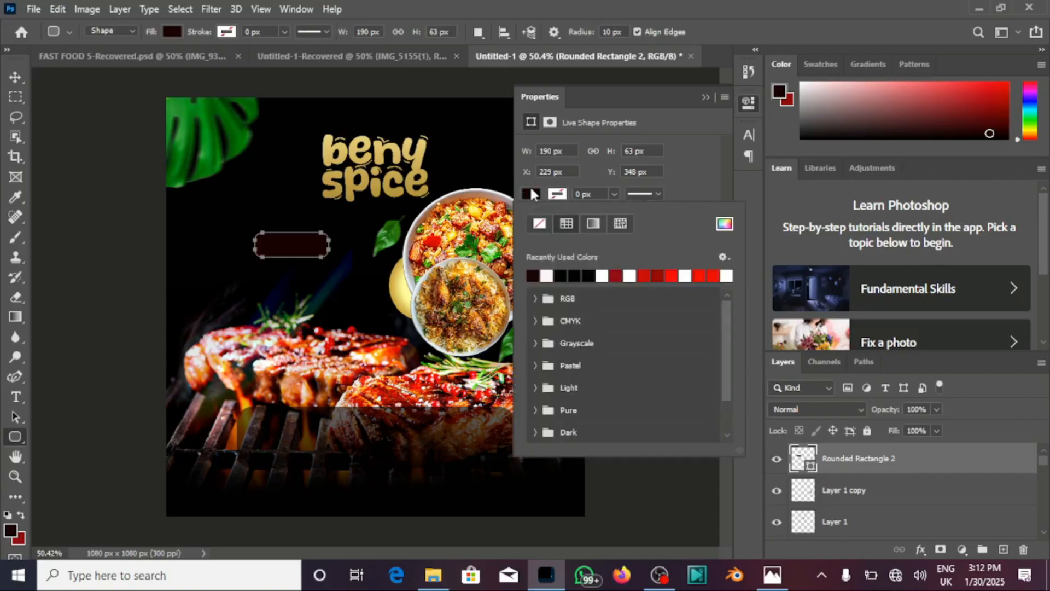
pyautogui.click(591, 223)
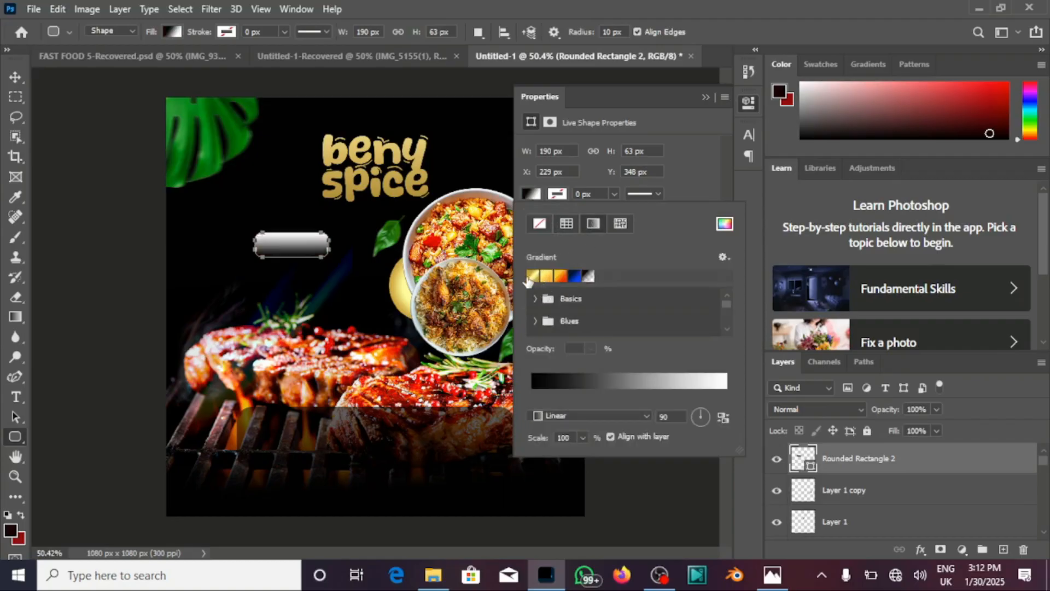
pyautogui.click(536, 276)
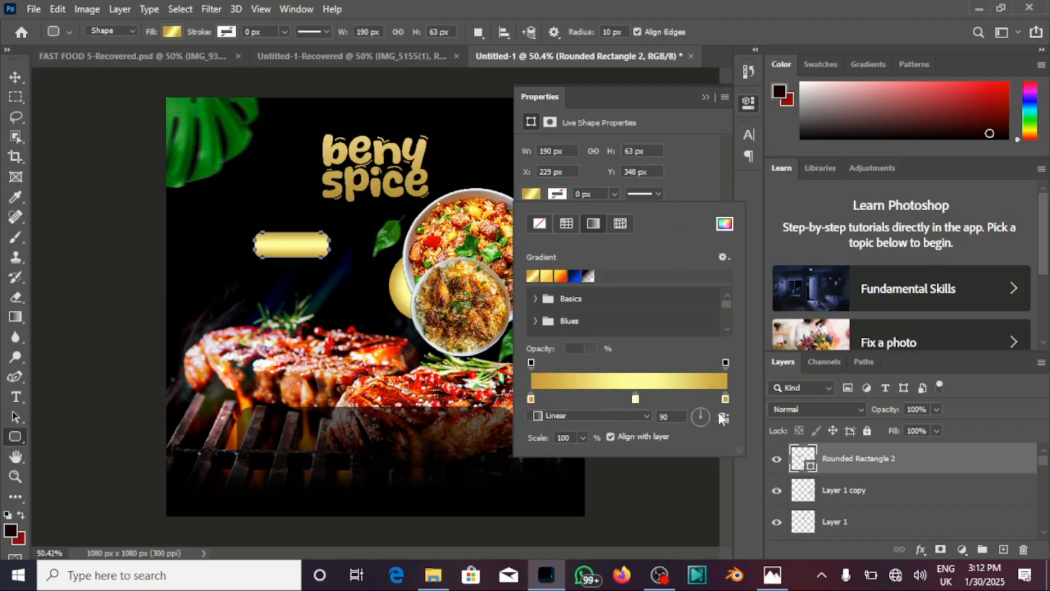
pyautogui.click(706, 417)
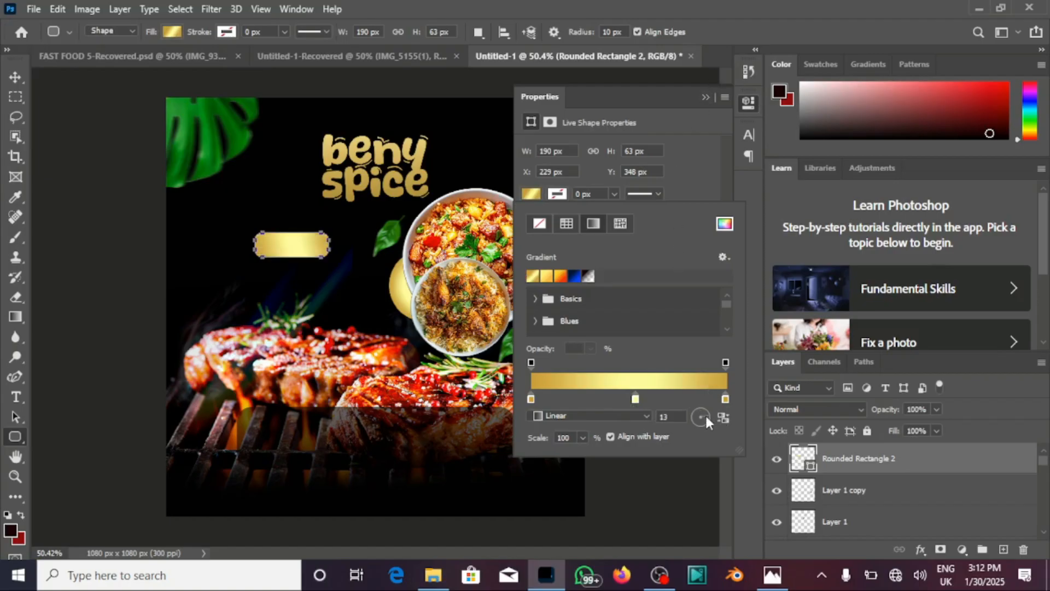
pyautogui.click(706, 97)
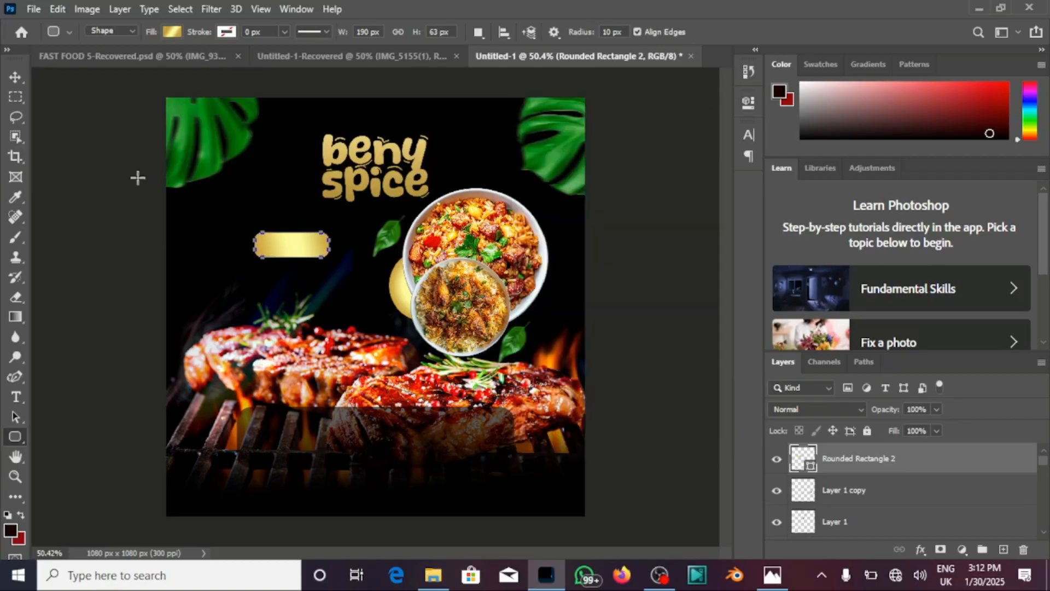
pyautogui.click(16, 77)
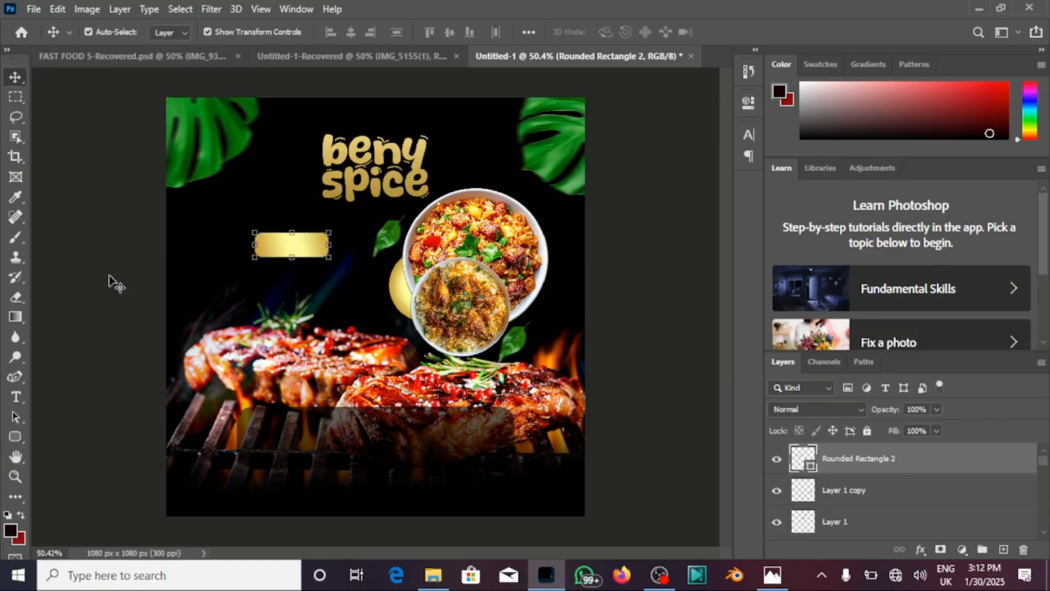
pyautogui.click(188, 57)
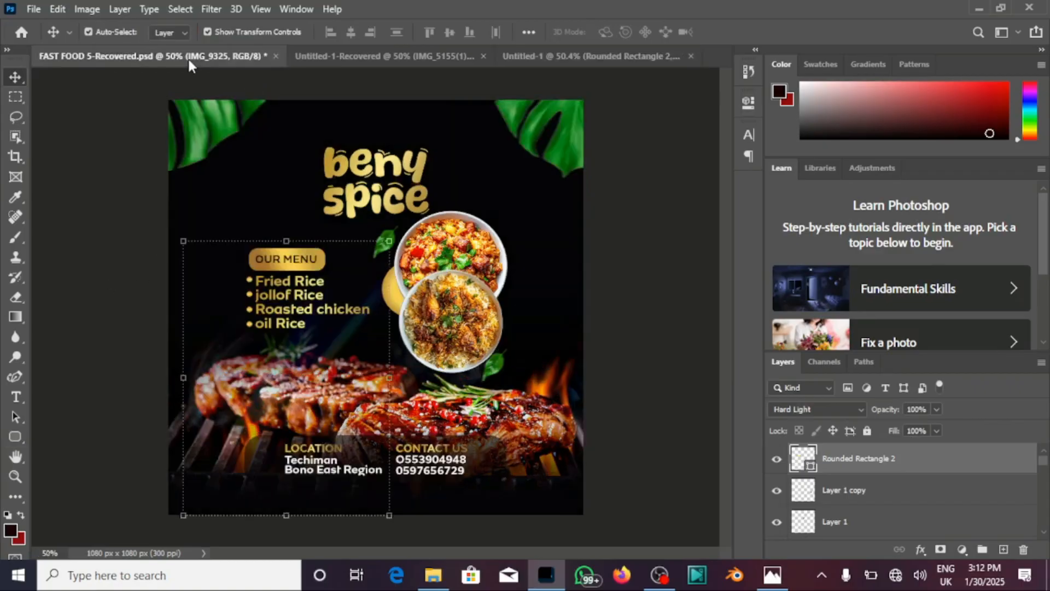
# - In the Untitled-1 flyer, refill the rounded rectangle with a Resource Boy Gold Gradients preset and remove the gradient's pale middle colour stop
pyautogui.click(536, 54)
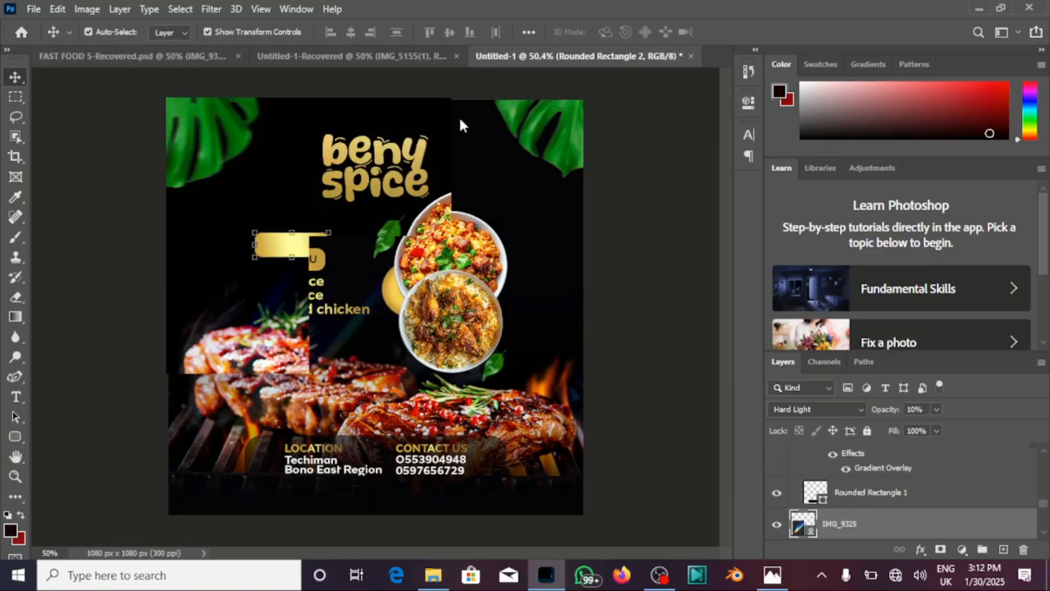
pyautogui.moveTo(273, 251); pyautogui.dragTo(277, 245)
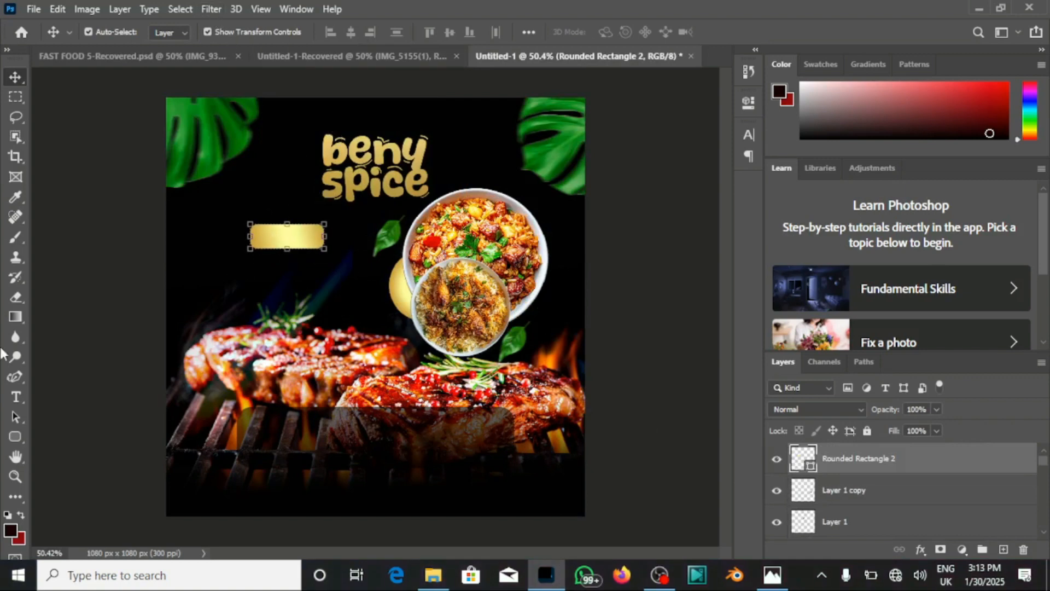
pyautogui.click(12, 438)
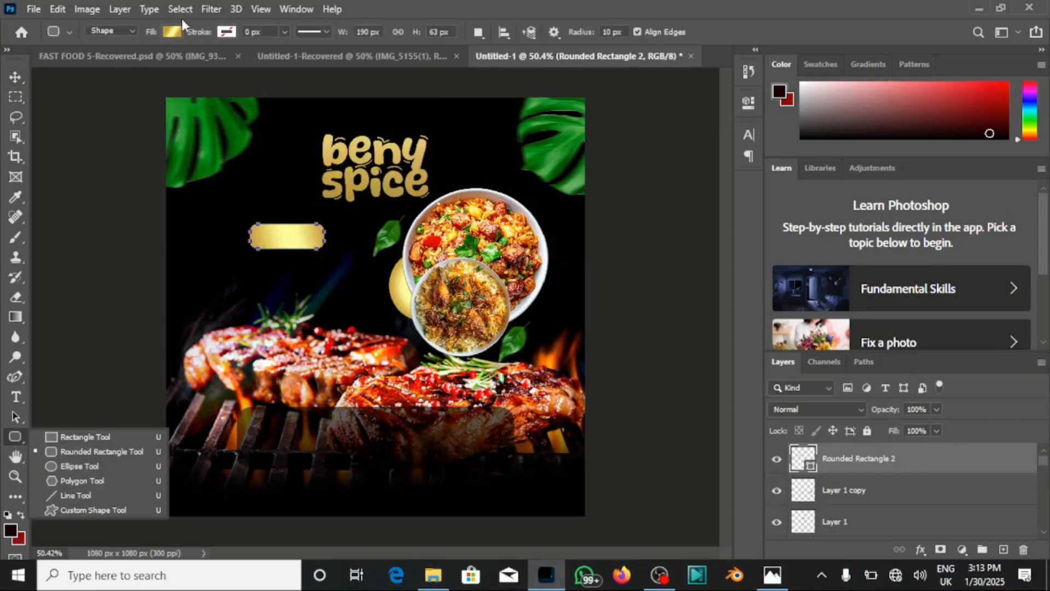
pyautogui.click(172, 31)
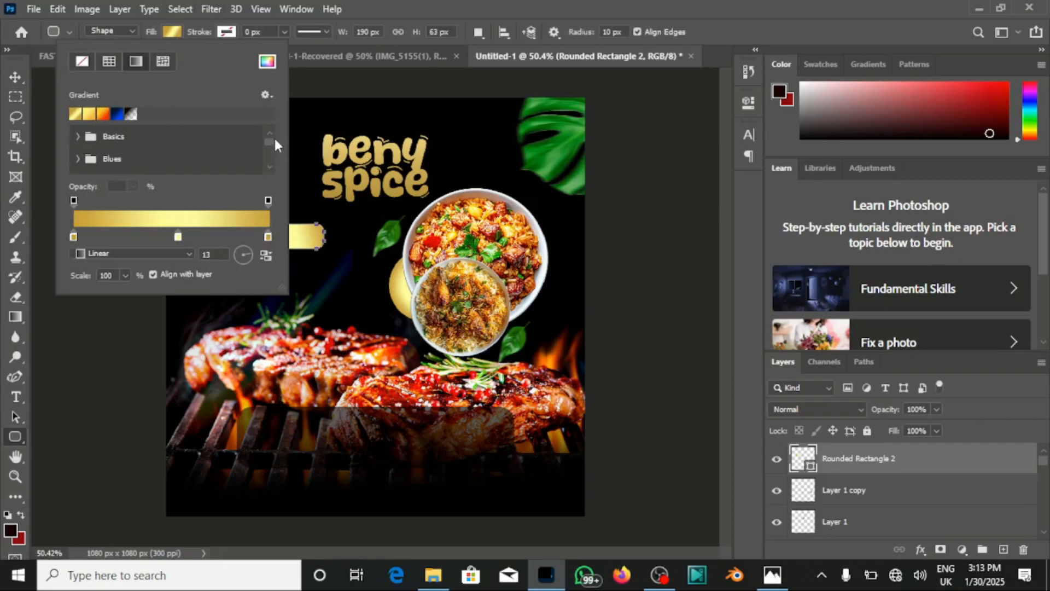
pyautogui.scroll(-5, 267, 150)
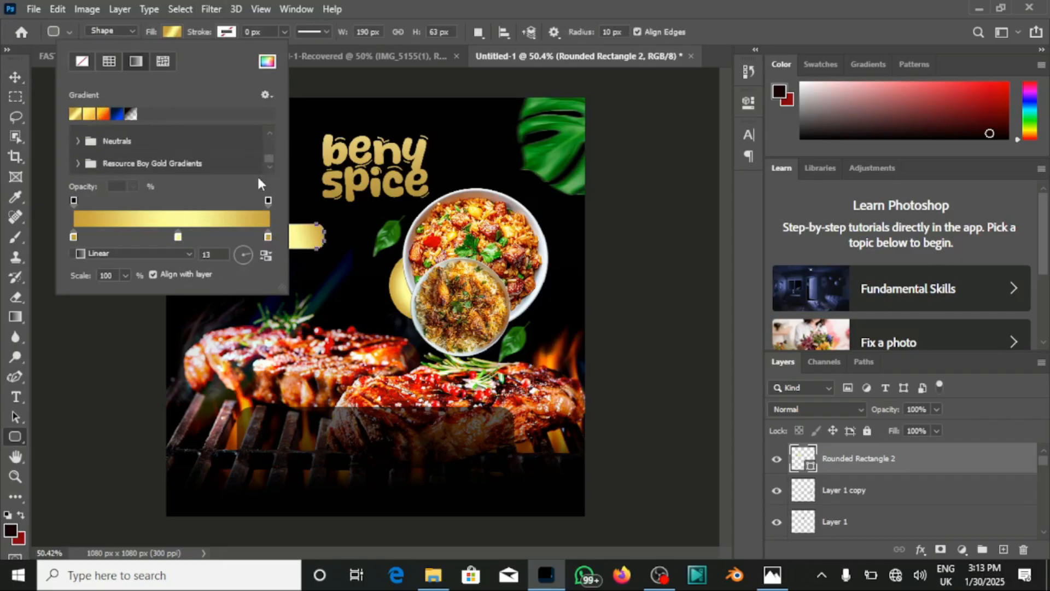
pyautogui.click(77, 163)
pyautogui.scroll(-3, 267, 166)
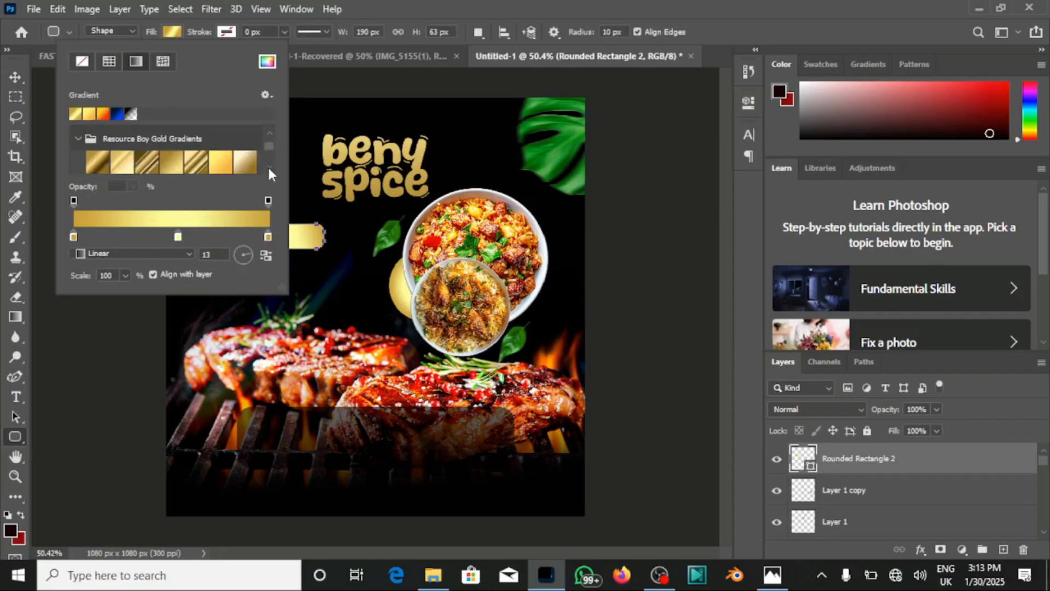
pyautogui.scroll(-5, 269, 171)
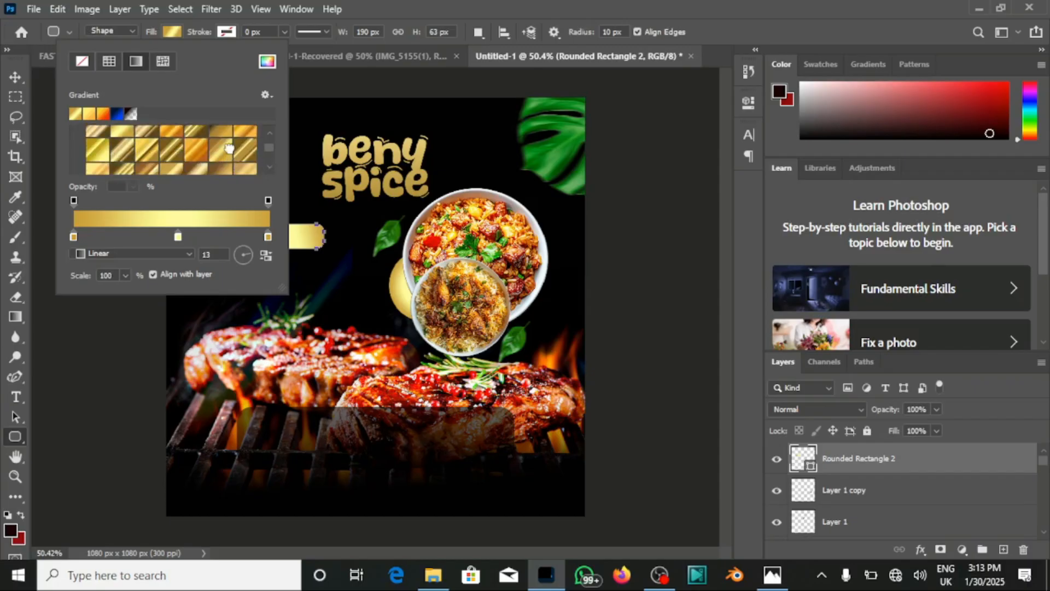
pyautogui.click(232, 154)
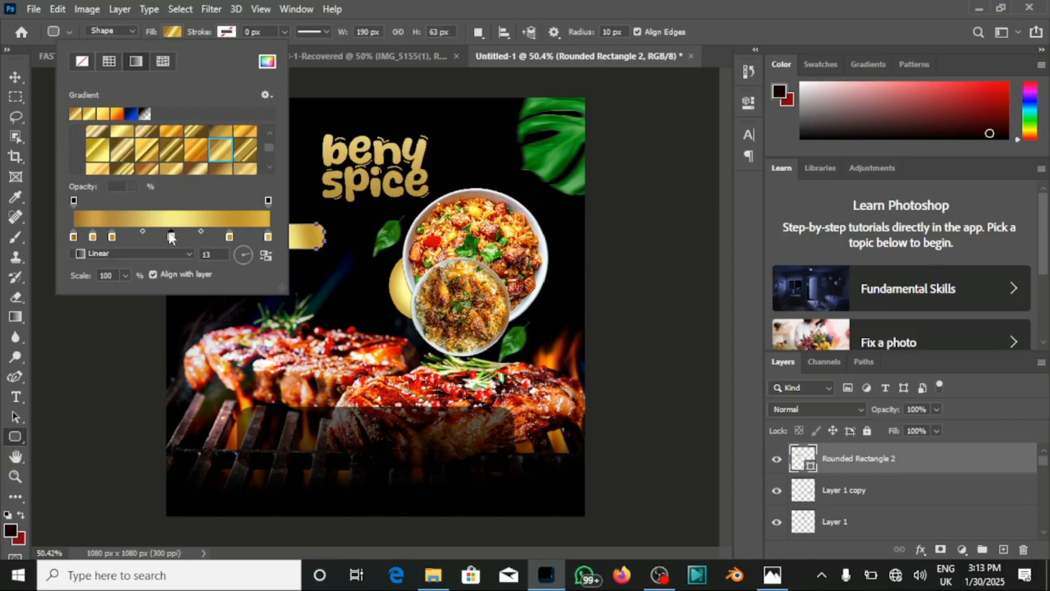
pyautogui.moveTo(171, 236); pyautogui.dragTo(175, 189)
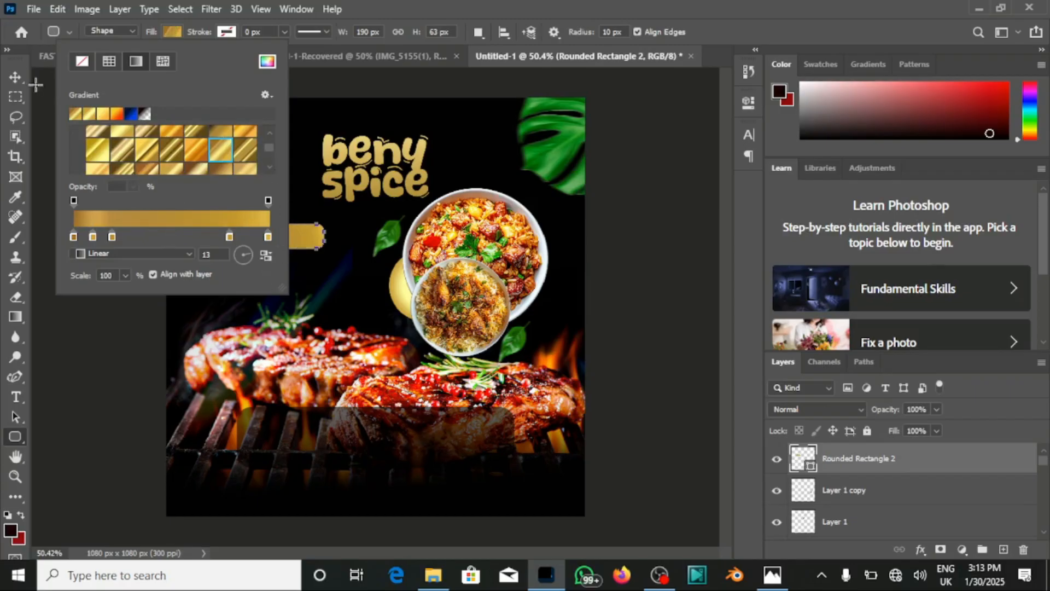
pyautogui.click(48, 121)
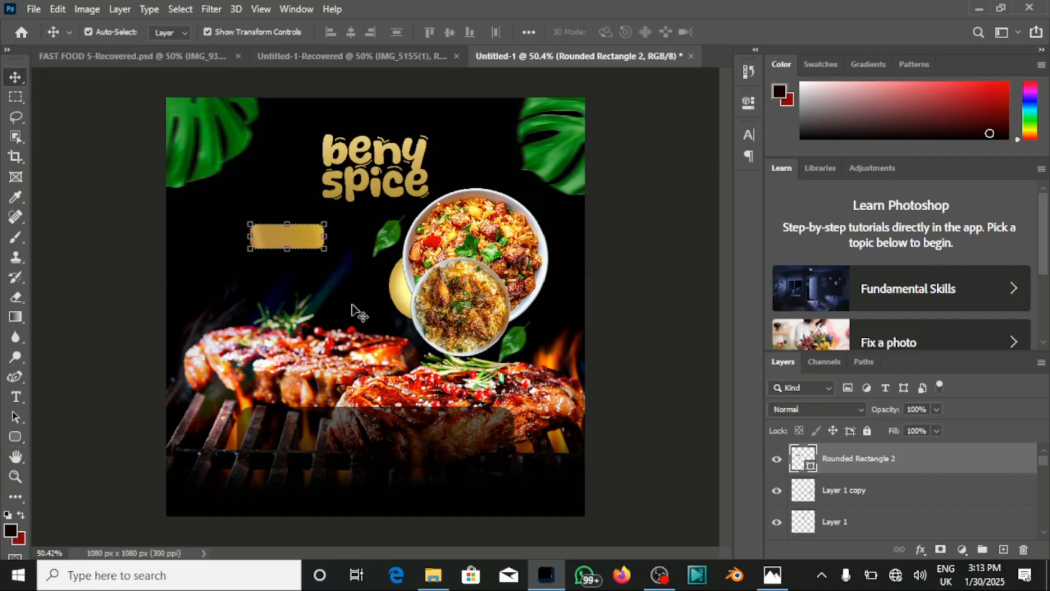
# - Compare with the FAST FOOD 5 reference flyer and move the gold rounded rectangle slightly down in Untitled-1
pyautogui.click(181, 55)
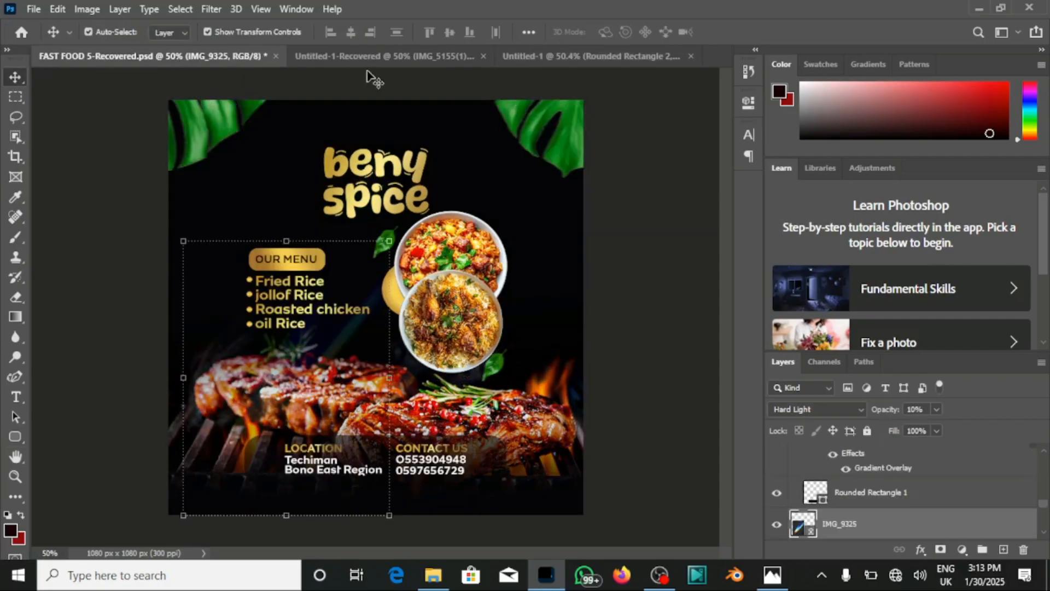
pyautogui.click(524, 58)
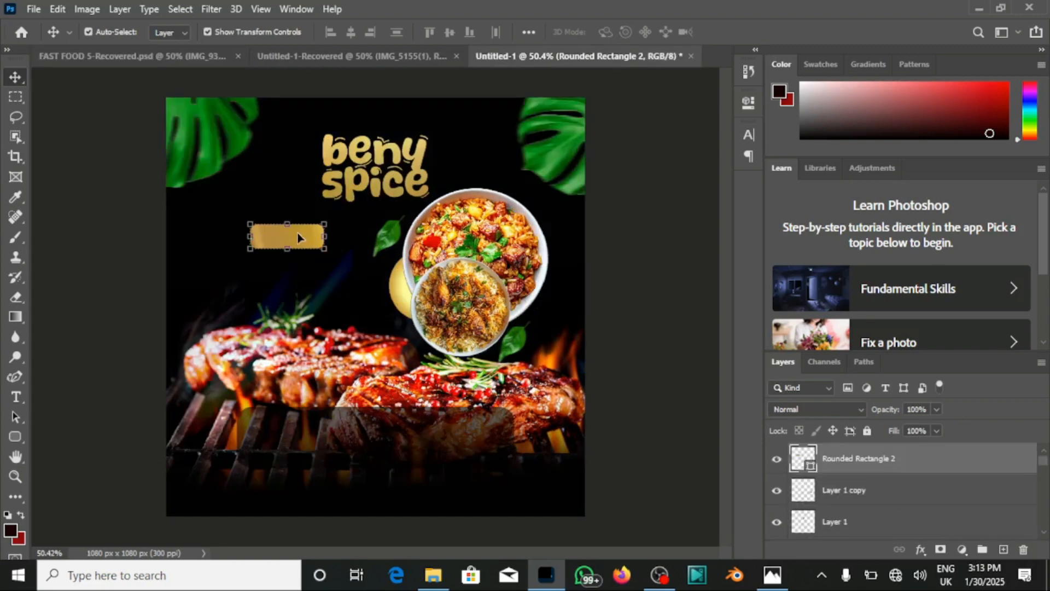
pyautogui.moveTo(302, 237); pyautogui.dragTo(299, 251)
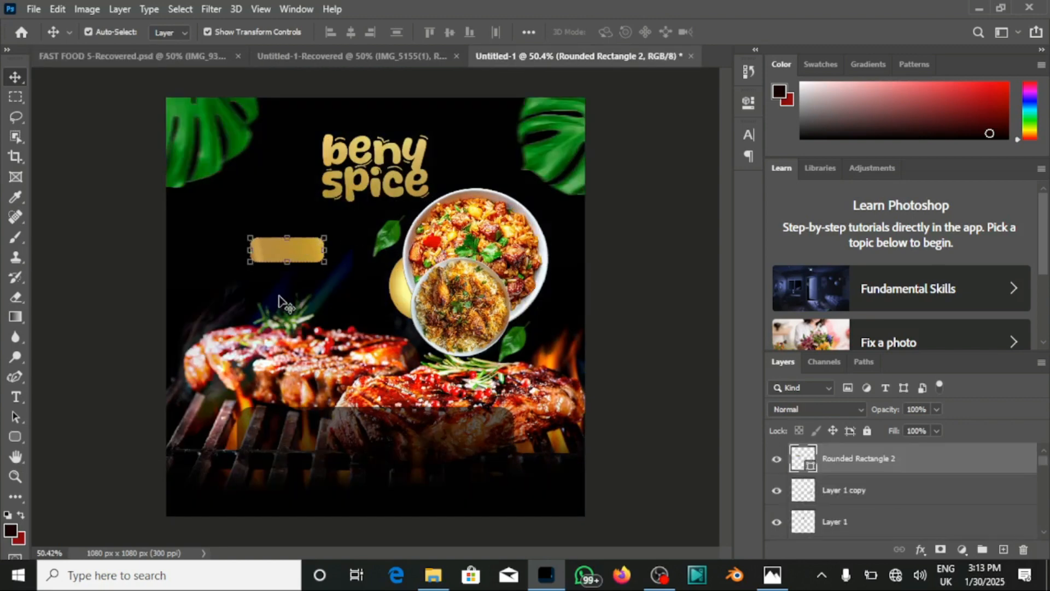
# - Add a horizontal text reading "MENU" on a new layer, starting at the gold rounded rectangle's upper-left corner
pyautogui.click(8, 398)
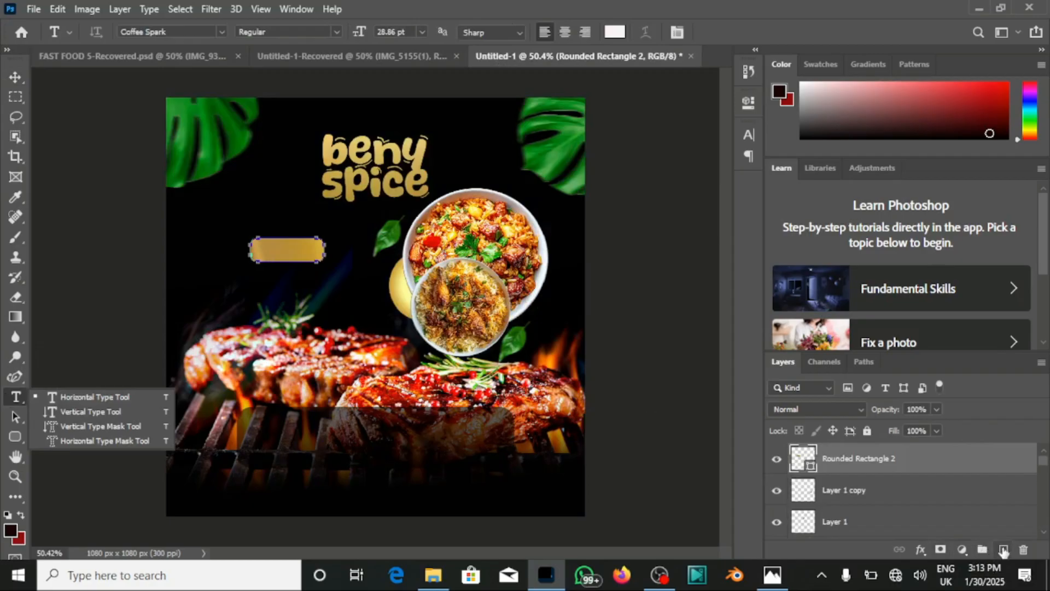
pyautogui.click(1003, 549)
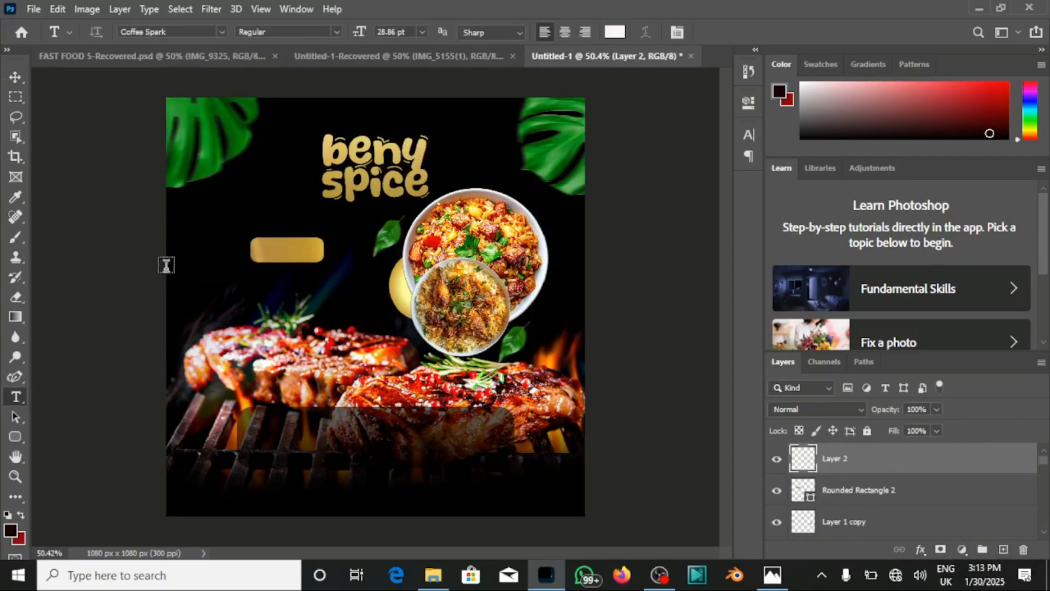
pyautogui.click(253, 241)
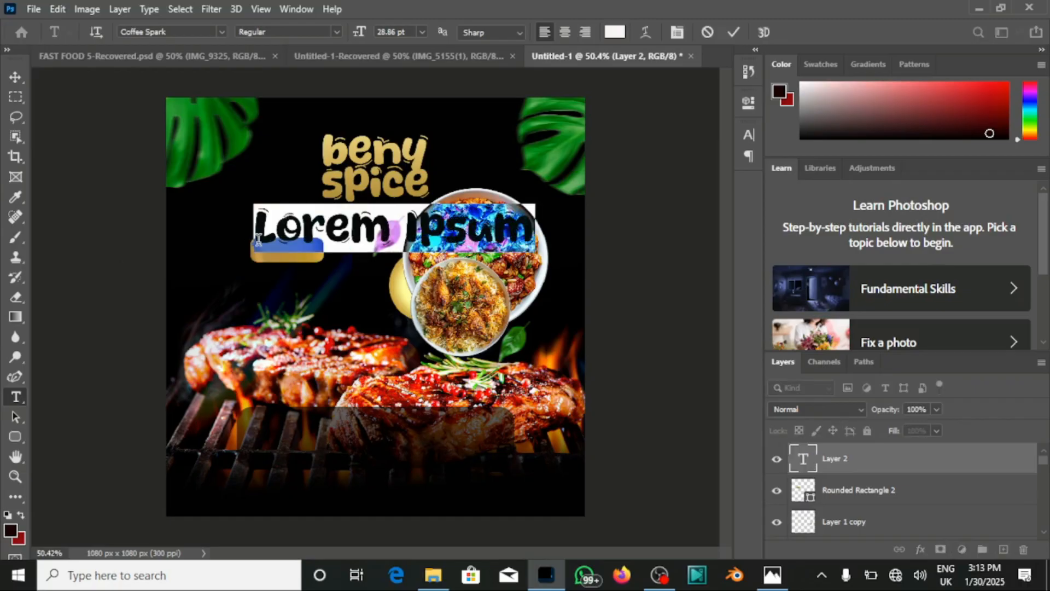
pyautogui.write('m')
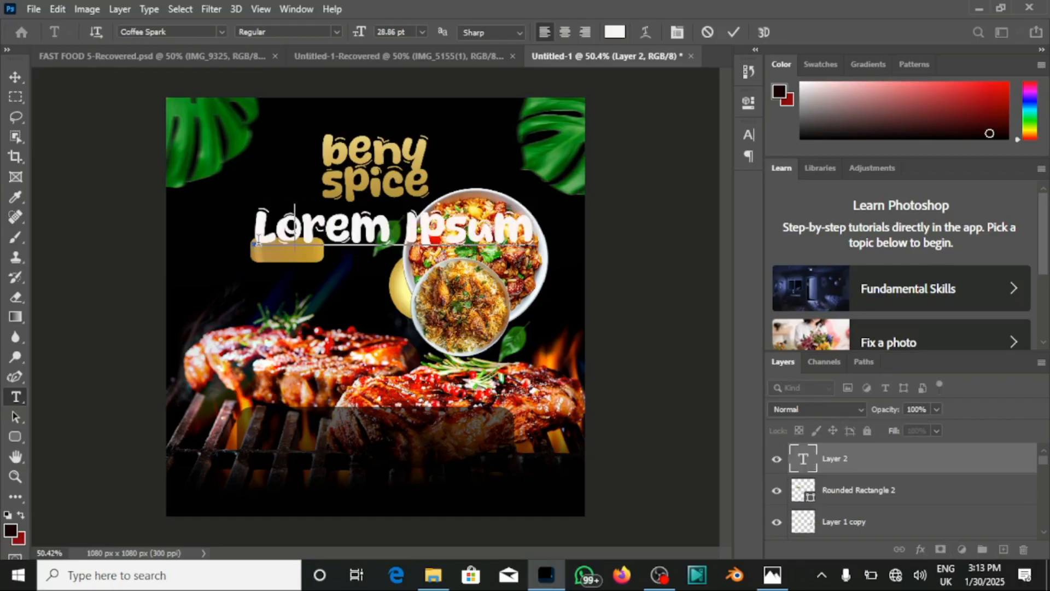
pyautogui.press('BackSpace')
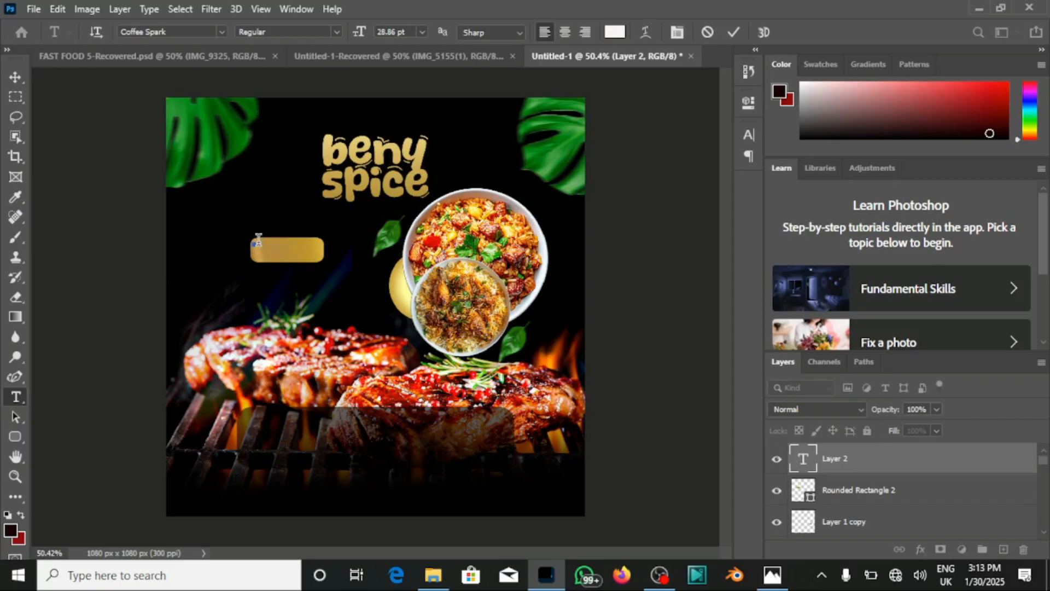
pyautogui.write('ME')
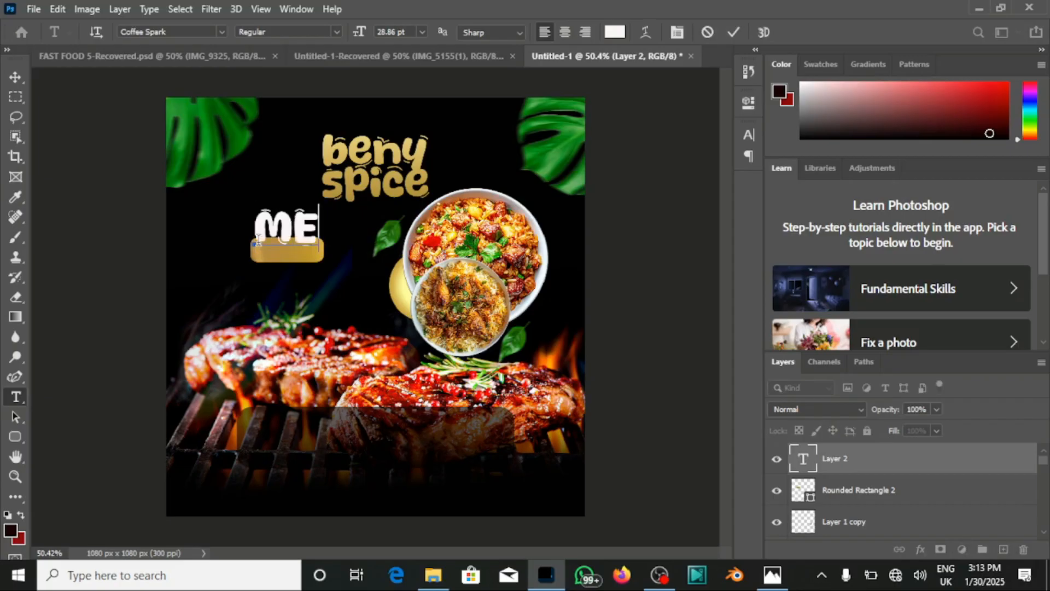
pyautogui.write('NU')
# - Change the font of the whole "MENU" text to MTN Brighter Sans
pyautogui.hotkey('ctrl', 'a')
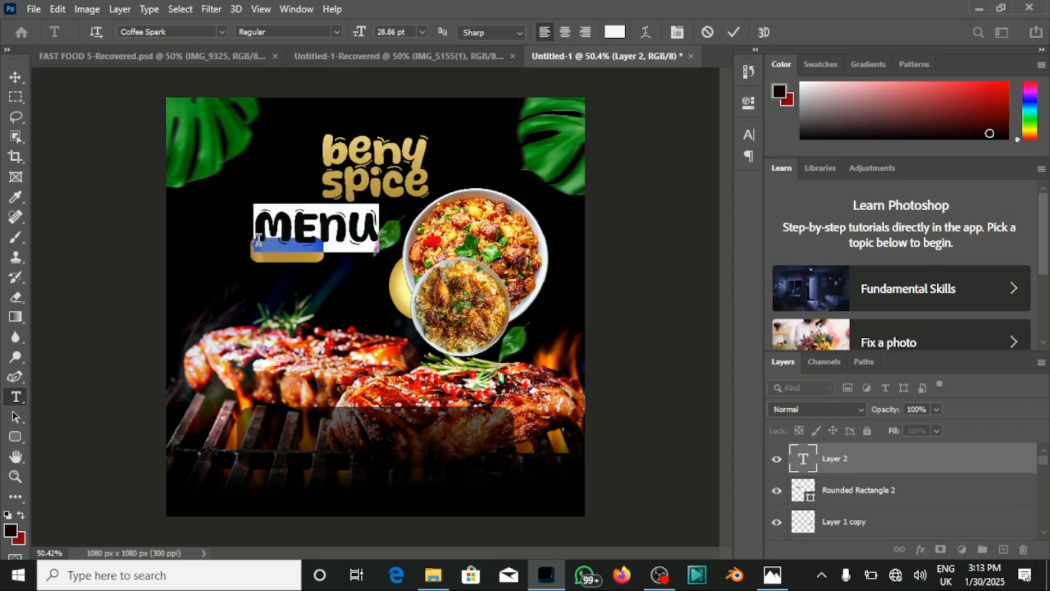
pyautogui.click(220, 30)
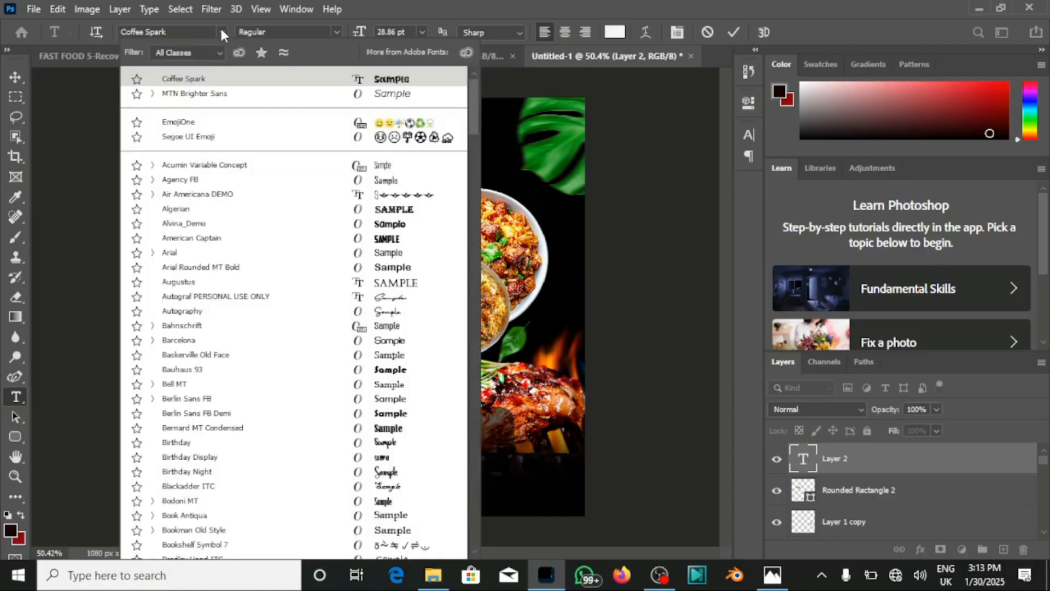
pyautogui.click(220, 30)
pyautogui.click(222, 30)
pyautogui.click(222, 30)
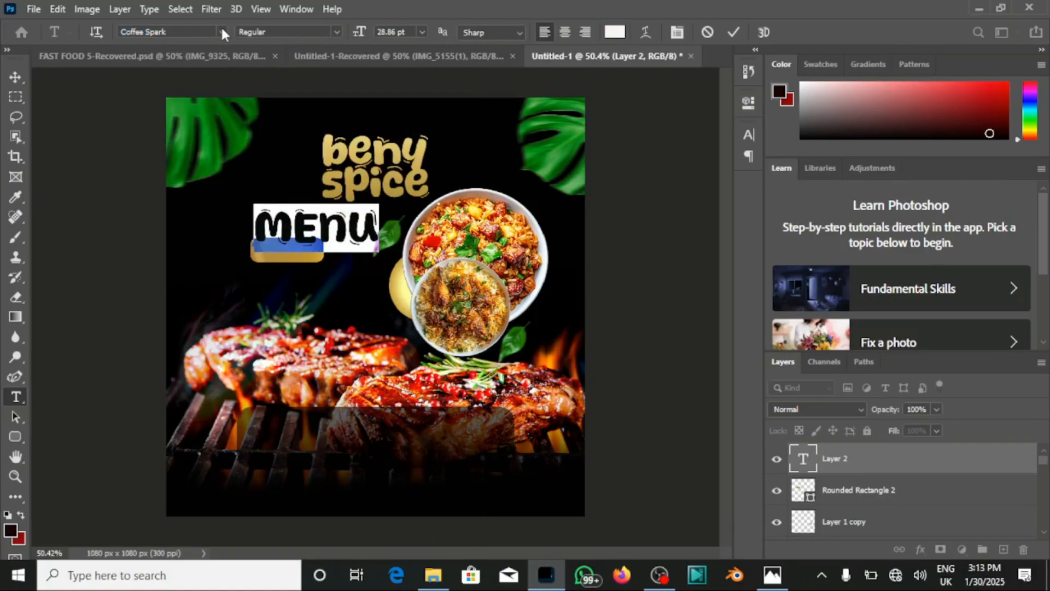
pyautogui.click(222, 31)
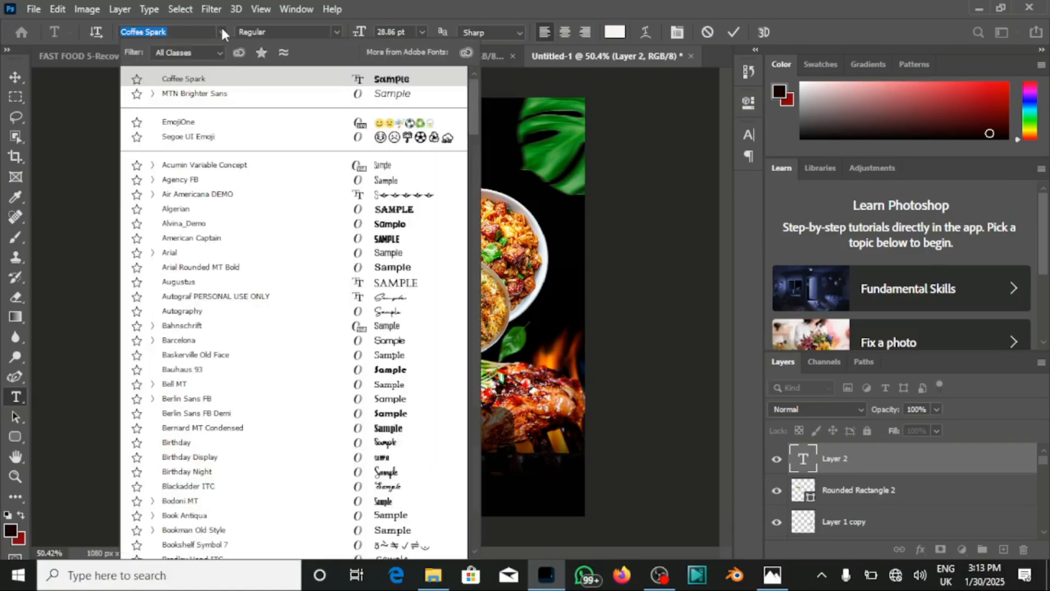
pyautogui.click(189, 94)
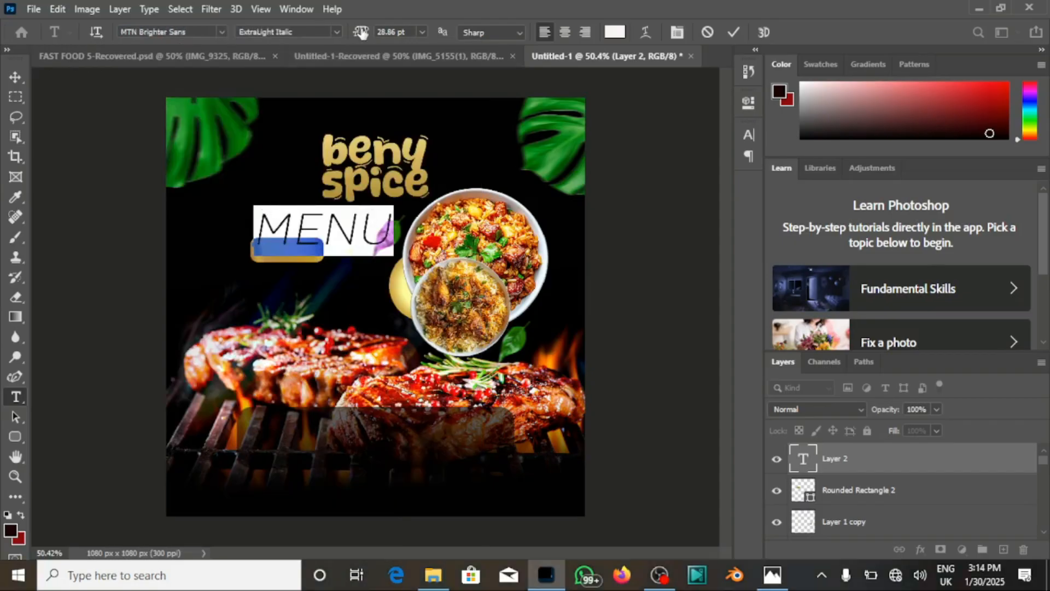
# - Set the "MENU" text to a size of 7 pt and the ExtraBold style
pyautogui.doubleClick(390, 34)
pyautogui.write('7 pt')
pyautogui.press('Return')
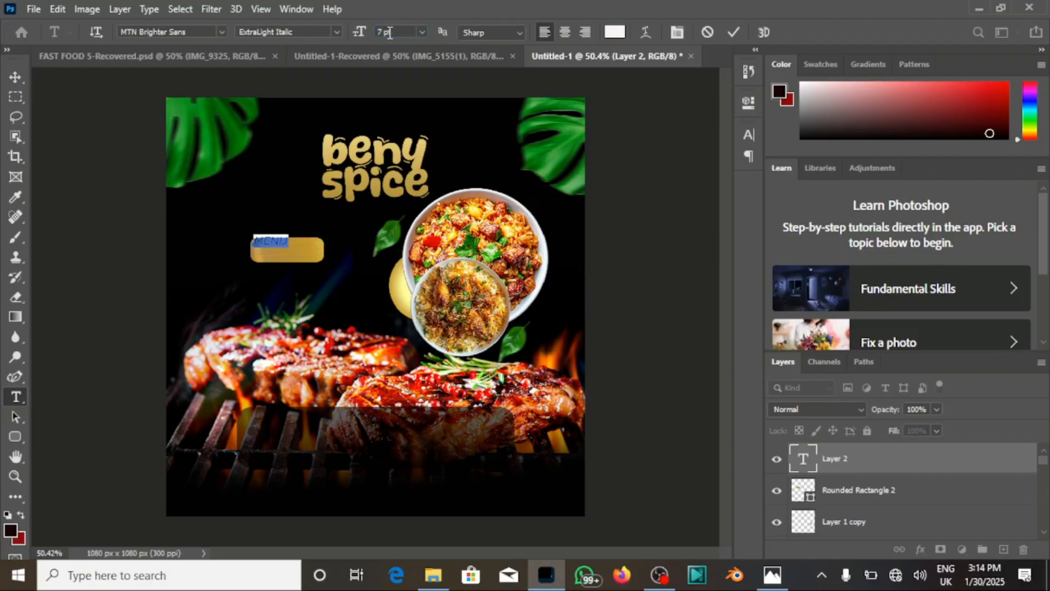
pyautogui.click(337, 30)
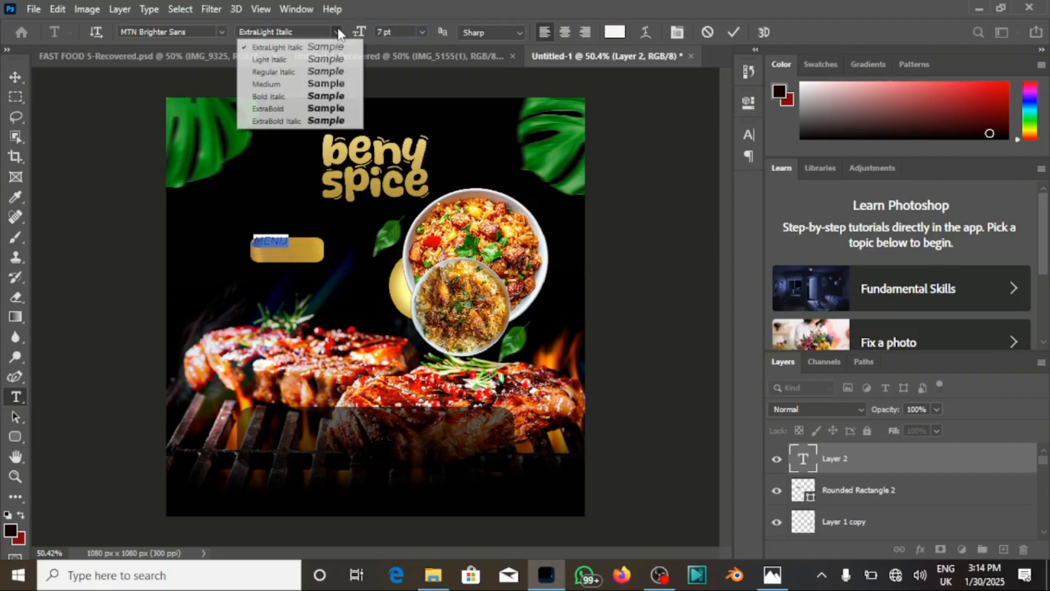
pyautogui.click(325, 108)
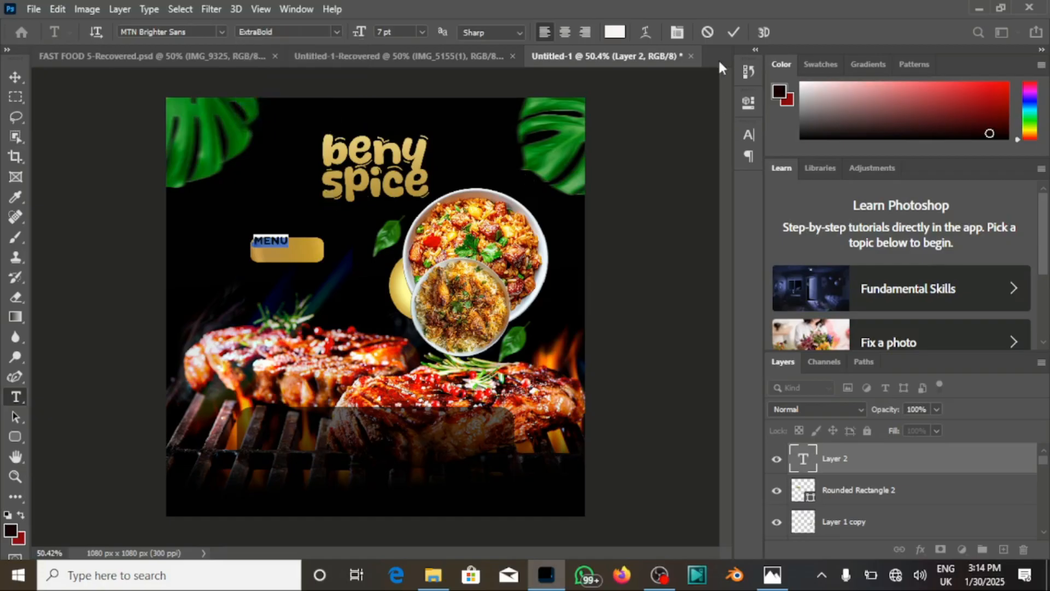
# - Colour the "MENU" text black, 000000, and commit the text edit
pyautogui.click(617, 32)
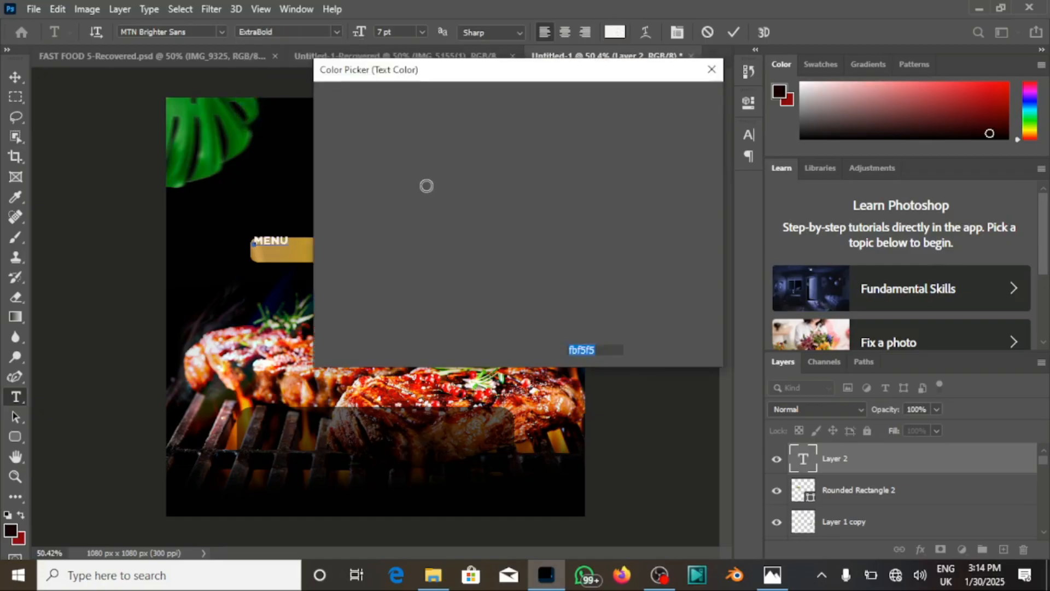
pyautogui.moveTo(347, 265); pyautogui.dragTo(320, 306)
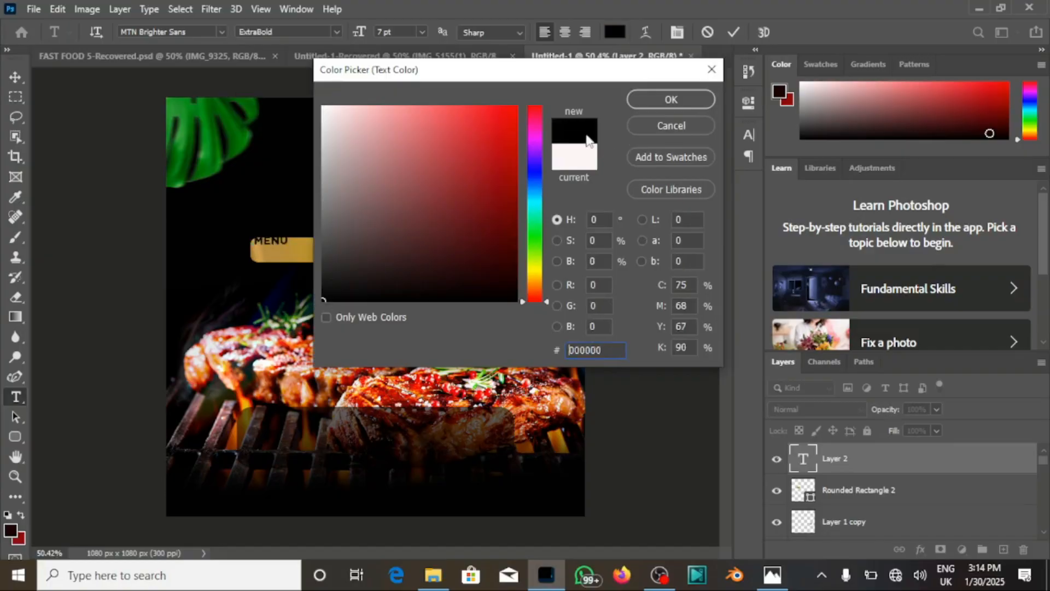
pyautogui.click(665, 101)
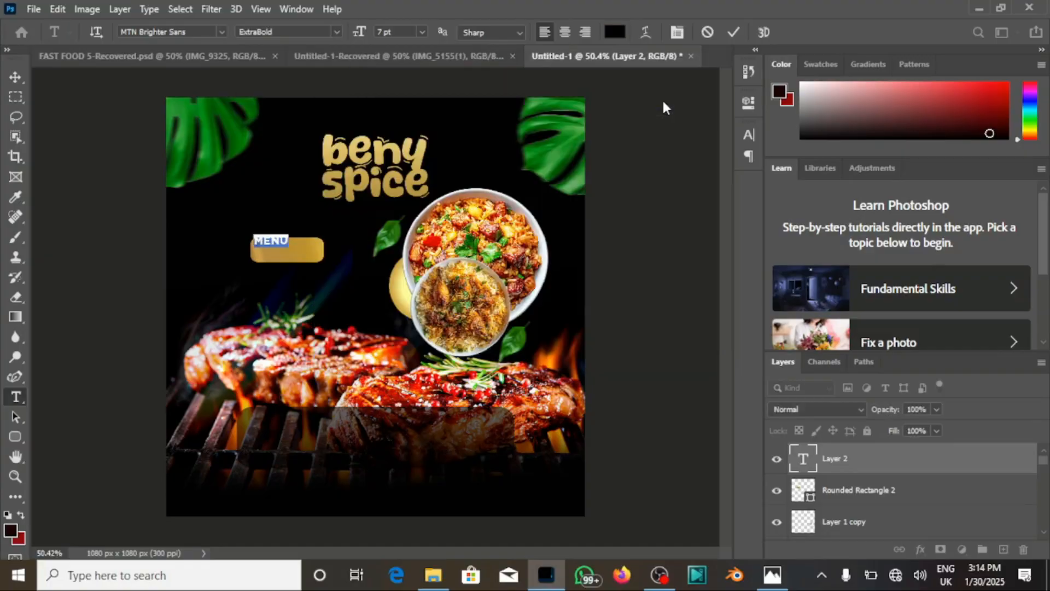
pyautogui.click(734, 33)
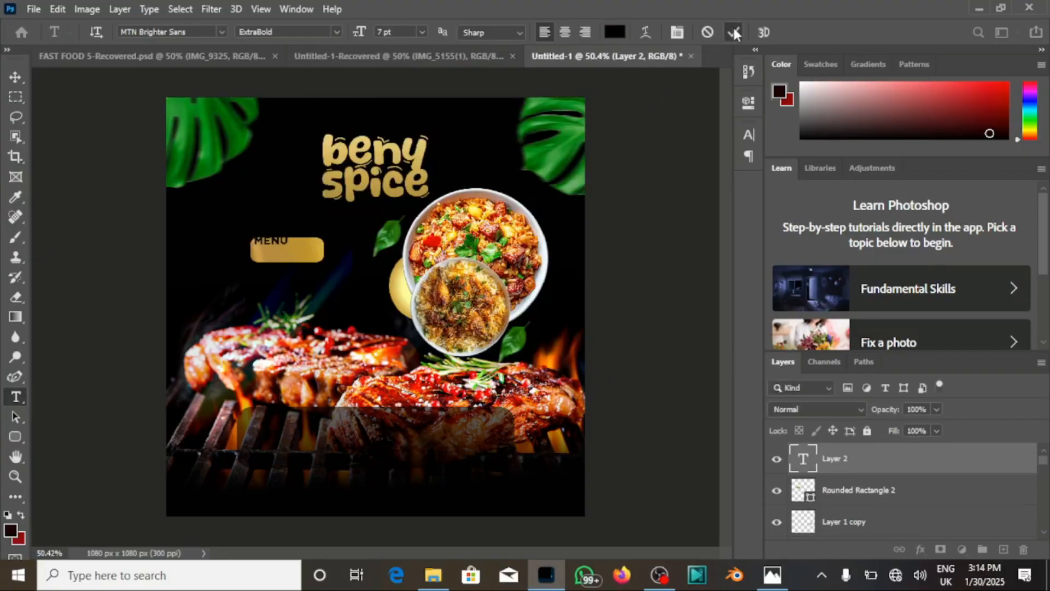
# - Nudge the "MENU" text right and down until it sits inside the gold rounded rectangle, and deselect it
pyautogui.click(14, 77)
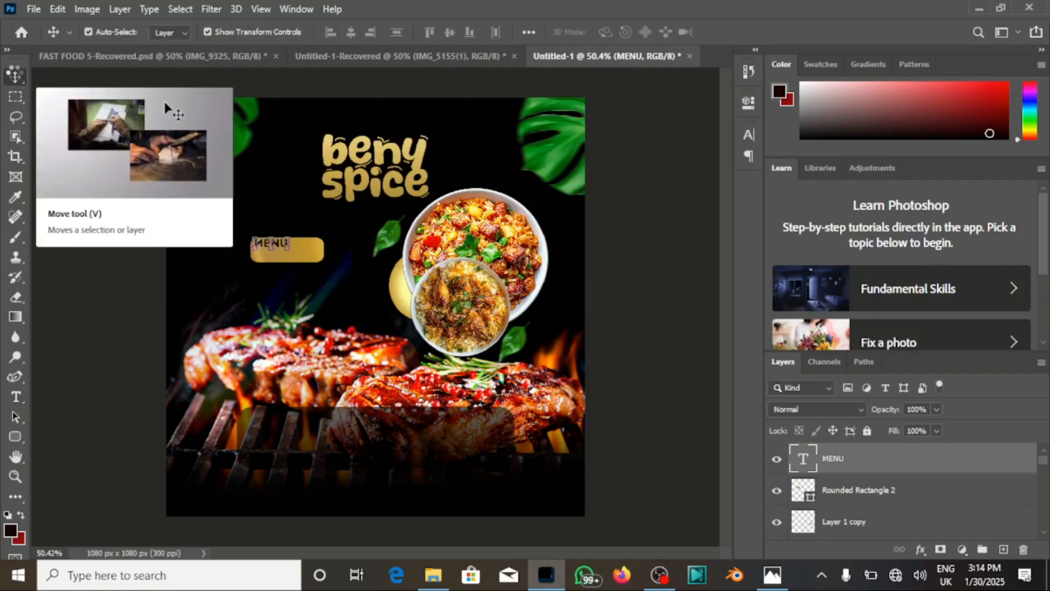
pyautogui.press('Right')
pyautogui.press('Right')
pyautogui.press('Right')
pyautogui.press('Right')
pyautogui.press('Right')
pyautogui.press('Right')
pyautogui.press('Right')
pyautogui.press('Right')
pyautogui.press('Right')
pyautogui.press('Right')
pyautogui.press('Right')
pyautogui.press('Right')
pyautogui.press('Right')
pyautogui.press('Right')
pyautogui.press('Right')
pyautogui.press('Right')
pyautogui.press('Right')
pyautogui.press('Right')
pyautogui.press('Right')
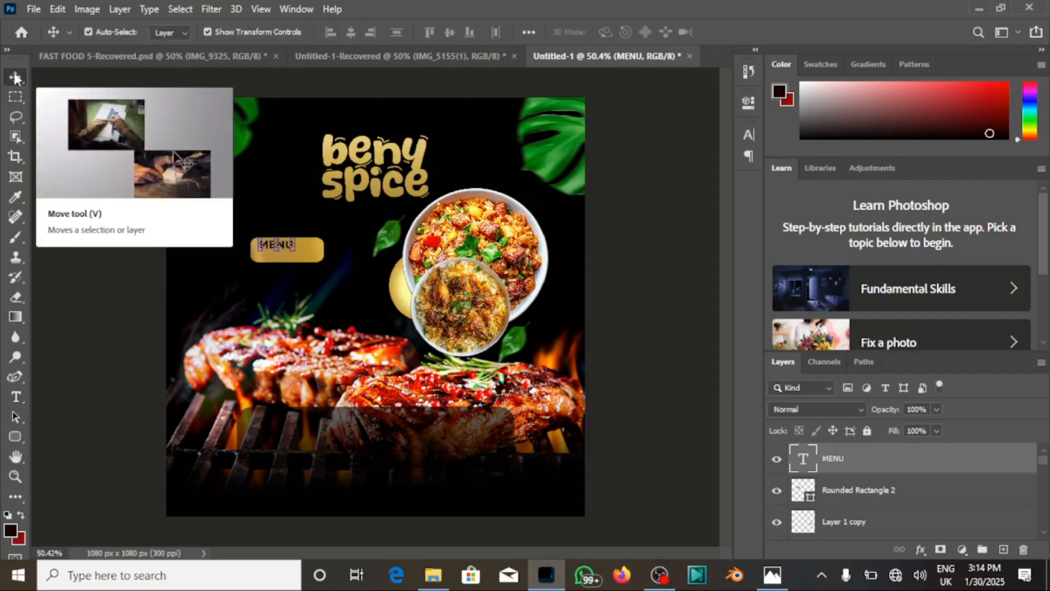
pyautogui.press('Down')
pyautogui.press('Down')
pyautogui.press('Down')
pyautogui.press('Down')
pyautogui.press('Down')
pyautogui.press('Down')
pyautogui.press('Down')
pyautogui.press('Down')
pyautogui.press('Down')
pyautogui.press('Down')
pyautogui.press('Down')
pyautogui.press('Down')
pyautogui.press('Down')
pyautogui.press('Down')
pyautogui.press('Right')
pyautogui.press('Right')
pyautogui.press('Right')
pyautogui.press('Right')
pyautogui.press('Right')
pyautogui.press('Right')
pyautogui.press('Right')
pyautogui.press('Right')
pyautogui.press('Right')
pyautogui.press('Right')
pyautogui.press('Right')
pyautogui.press('Right')
pyautogui.press('Right')
pyautogui.press('Right')
pyautogui.press('Right')
pyautogui.press('Right')
pyautogui.press('Right')
pyautogui.press('Right')
pyautogui.press('Right')
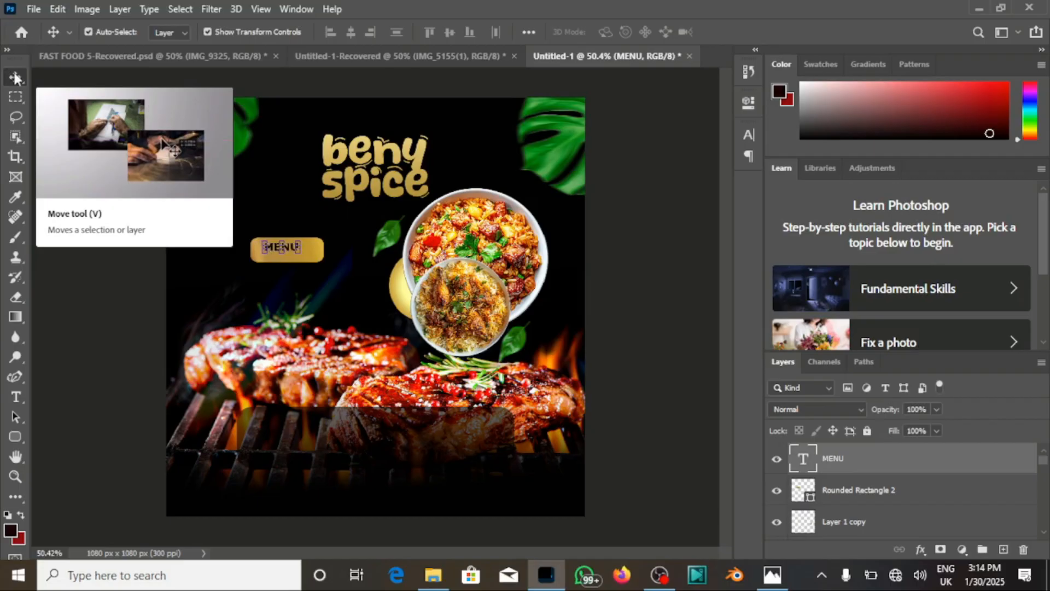
pyautogui.click(623, 292)
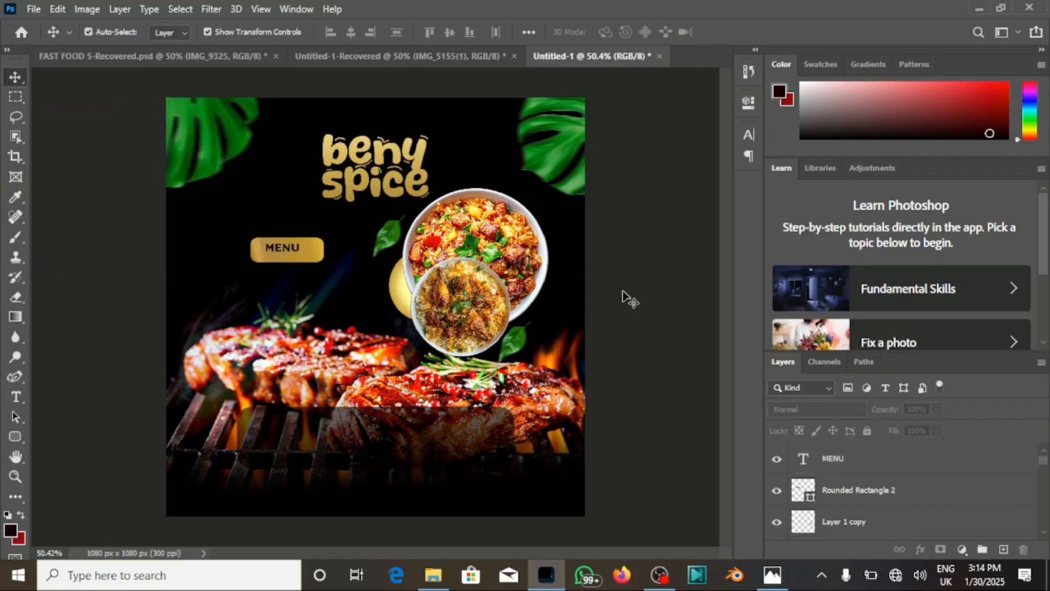
# - Check the font, style and size of the "OUR MENU" text in the FAST FOOD 5-Recovered.psd document
pyautogui.click(212, 56)
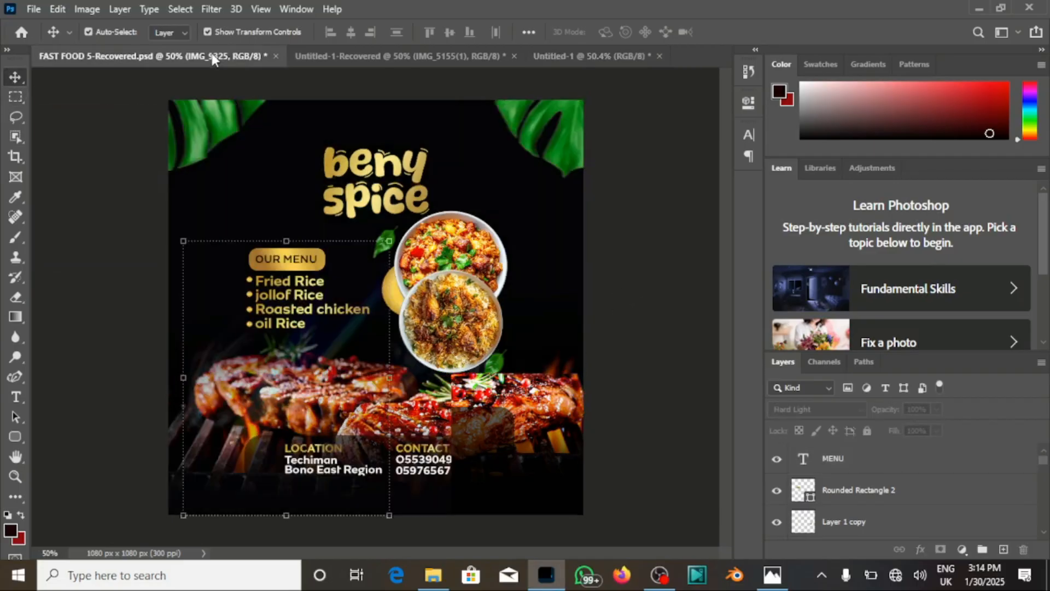
pyautogui.click(301, 264)
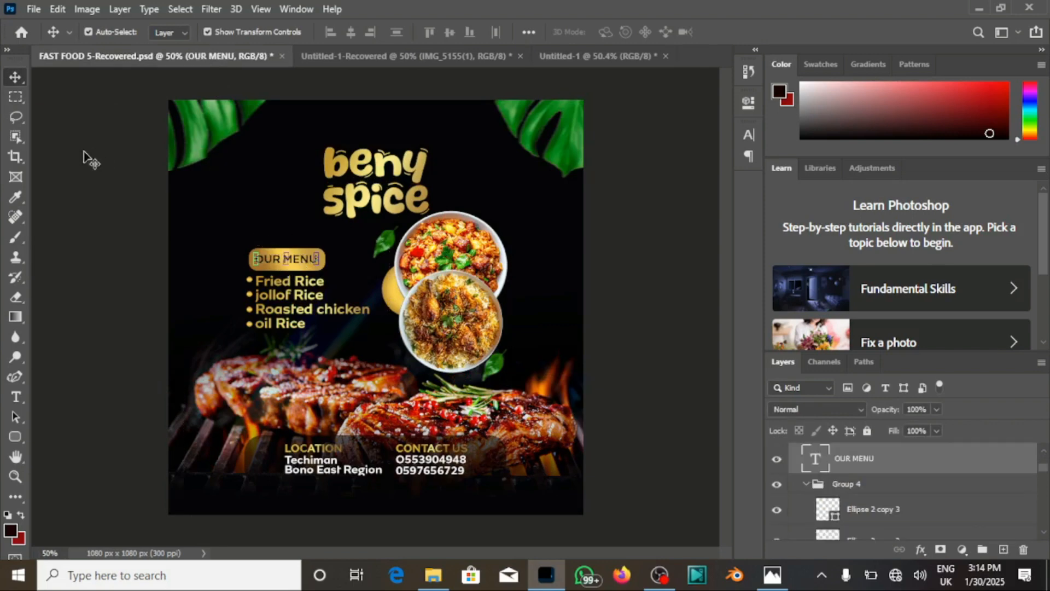
pyautogui.click(16, 397)
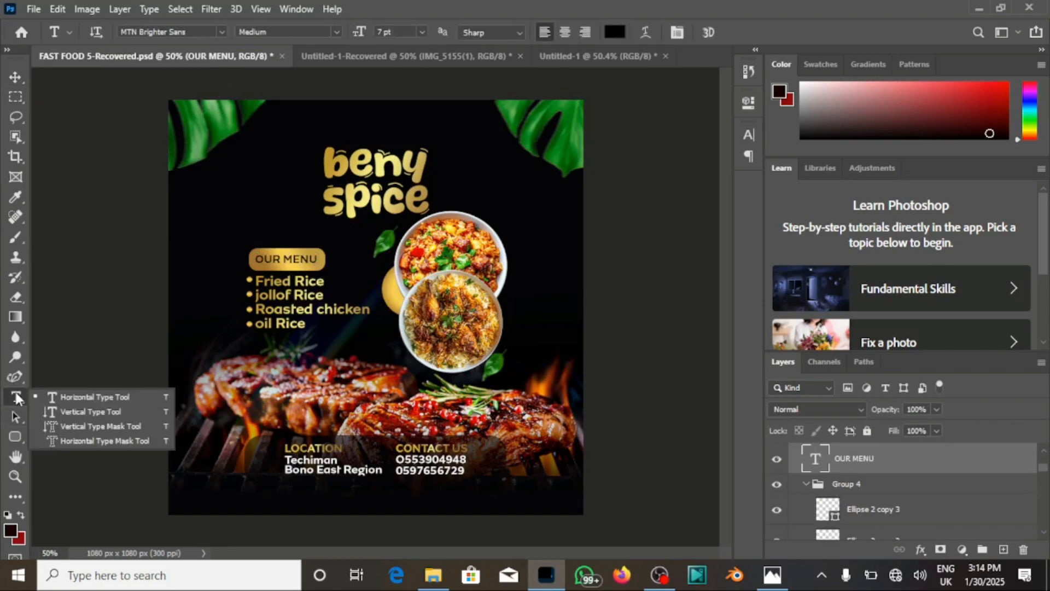
# - Return to the Untitled-1 flyer and change the "MENU" text inside the gold rectangle to "OUR MENU"
pyautogui.click(555, 57)
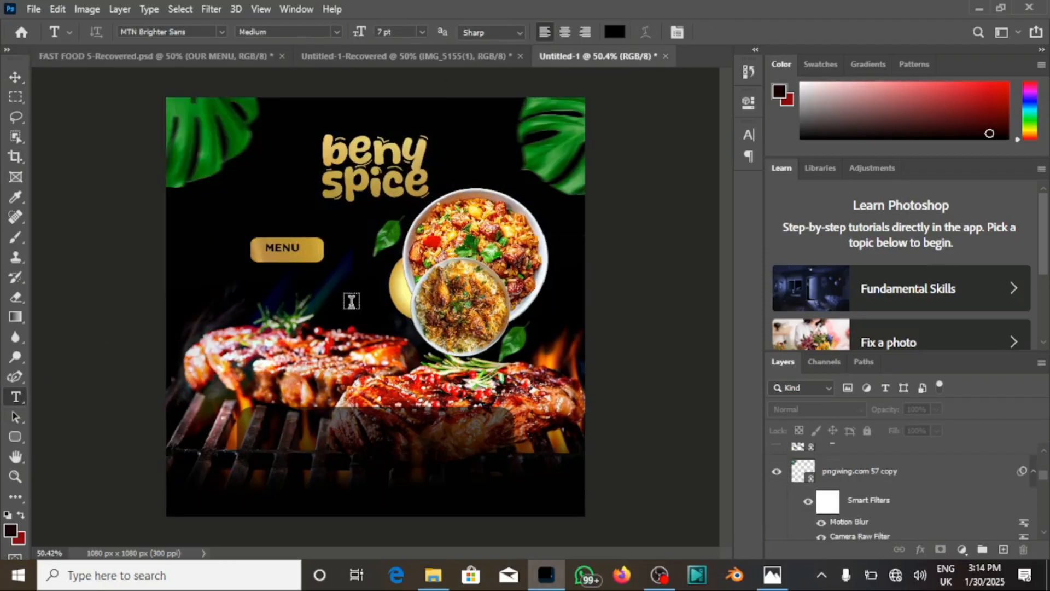
pyautogui.click(291, 245)
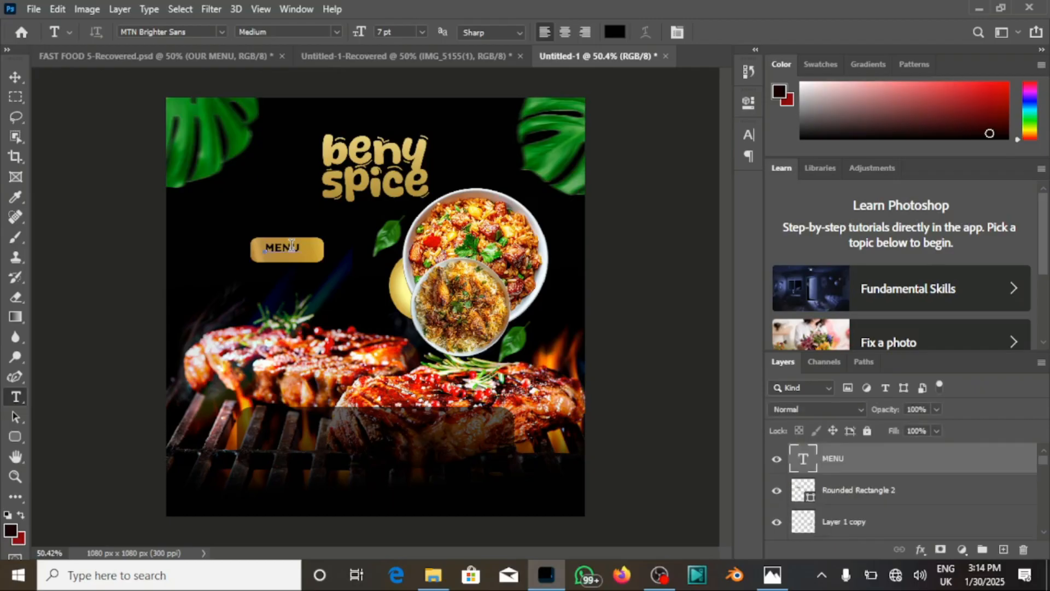
pyautogui.doubleClick(293, 248)
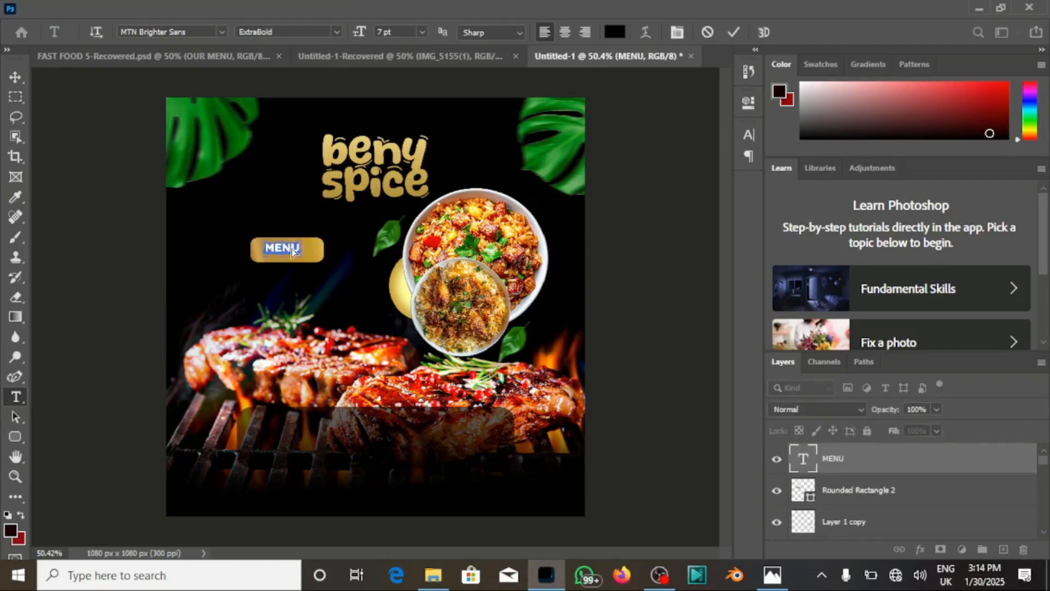
pyautogui.write('OUR')
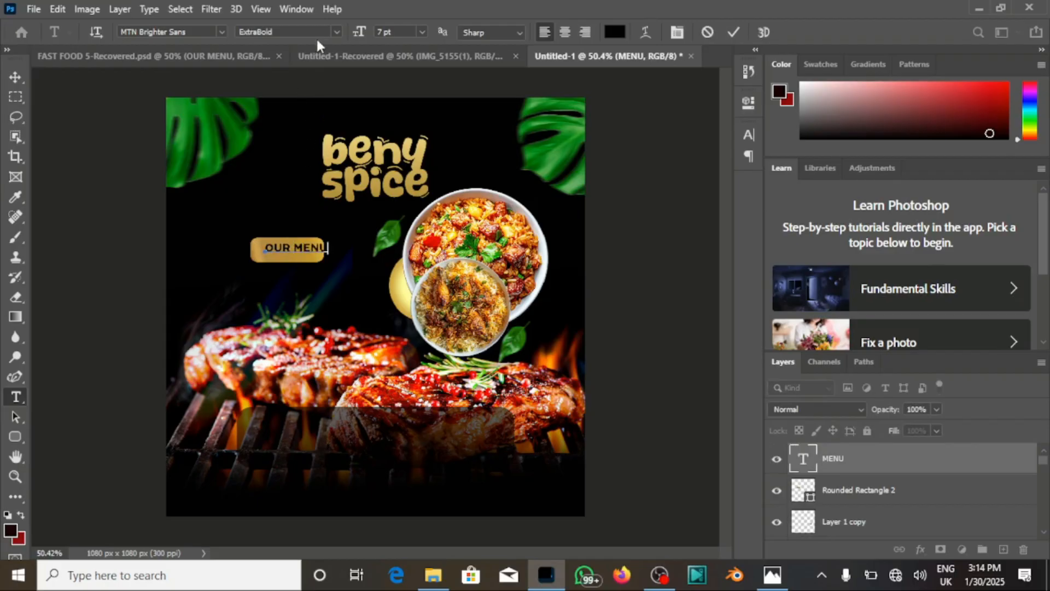
# - Set the whole "OUR MENU" text to the Medium style and commit the text edit
pyautogui.click(336, 32)
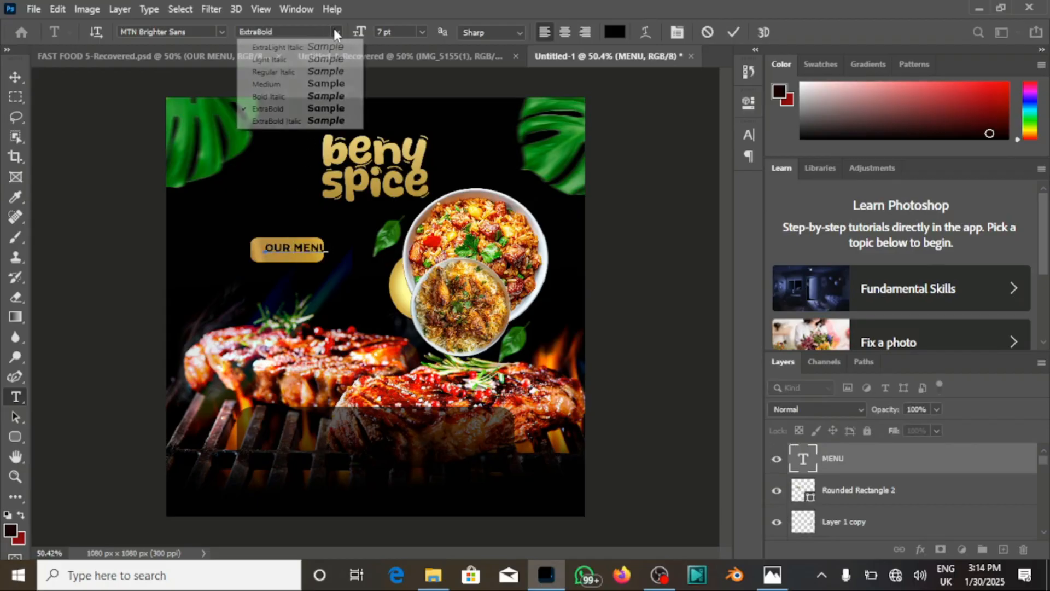
pyautogui.click(326, 84)
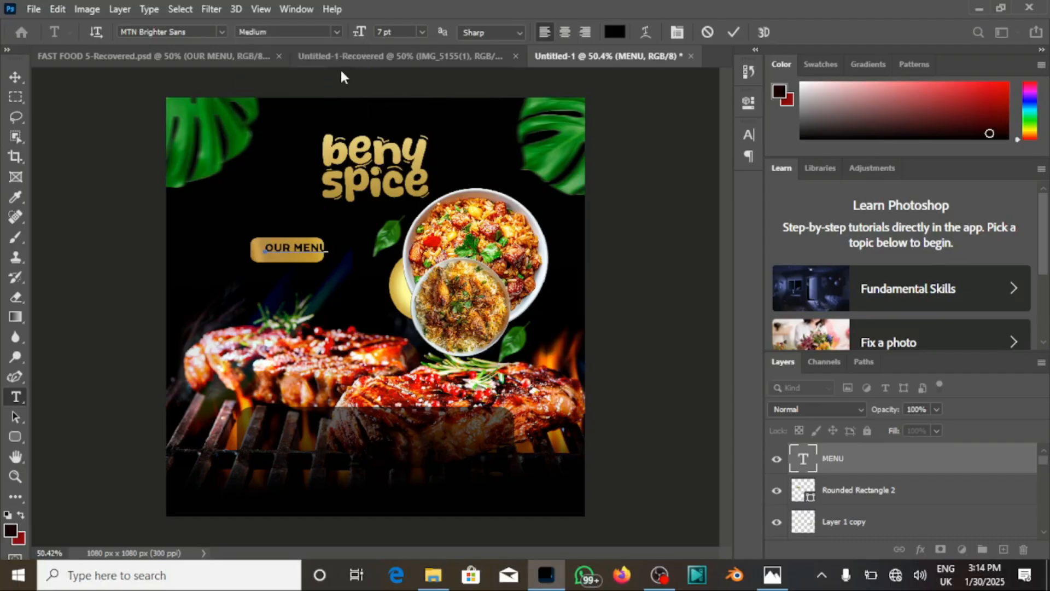
pyautogui.hotkey('ctrl', 'a')
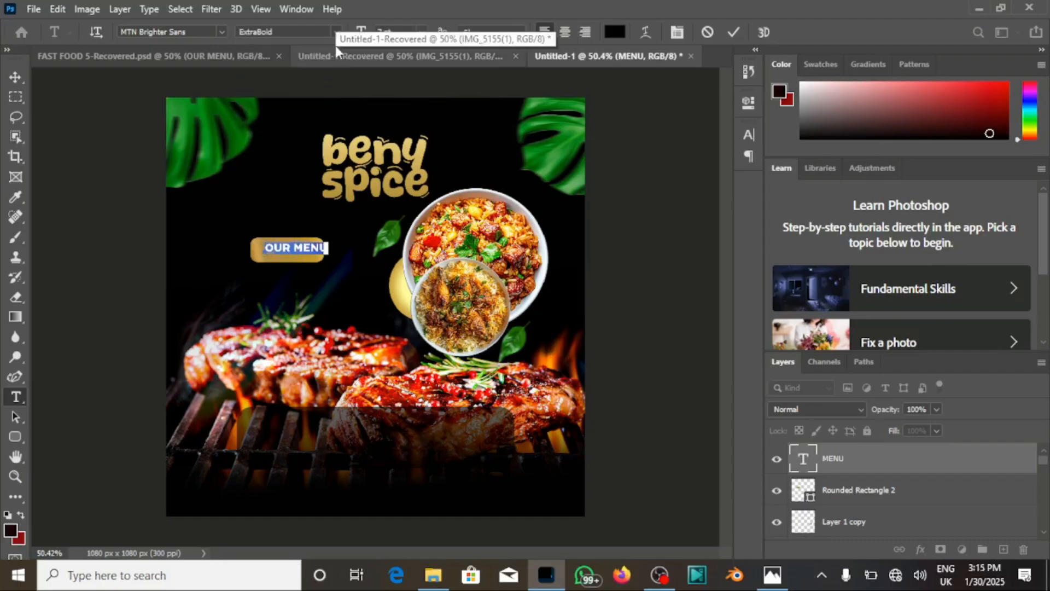
pyautogui.click(335, 32)
pyautogui.click(318, 85)
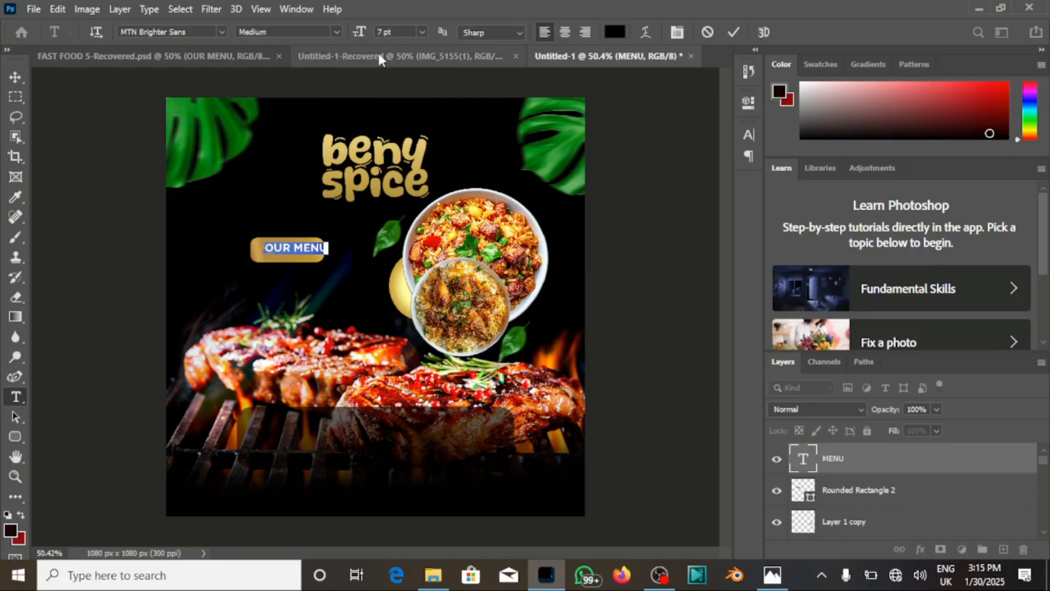
pyautogui.click(734, 31)
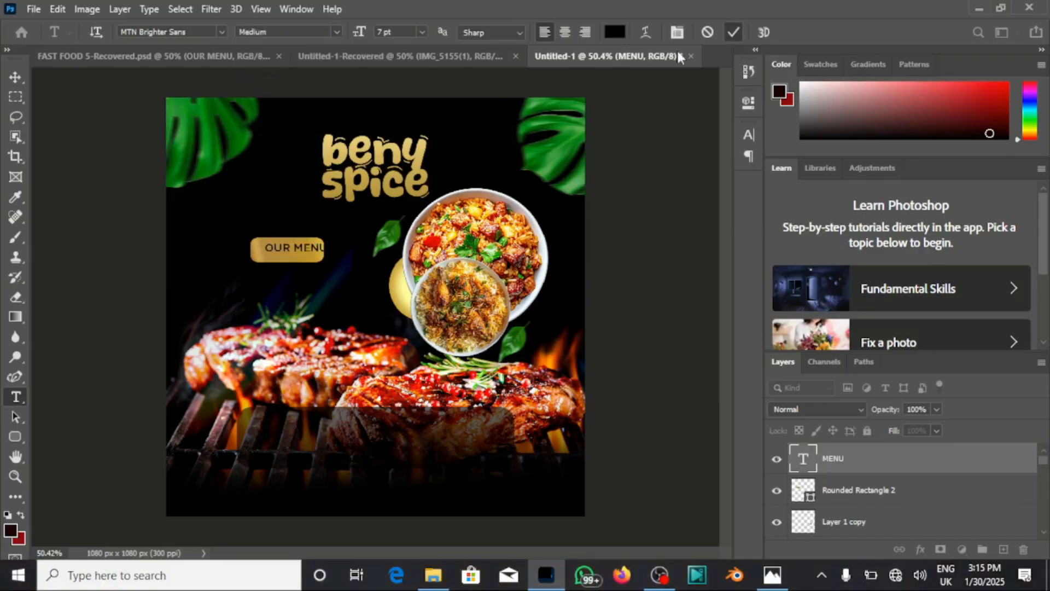
# - Move the "OUR MENU" text left until it is centred in the gold rounded rectangle, and deselect it
pyautogui.click(16, 78)
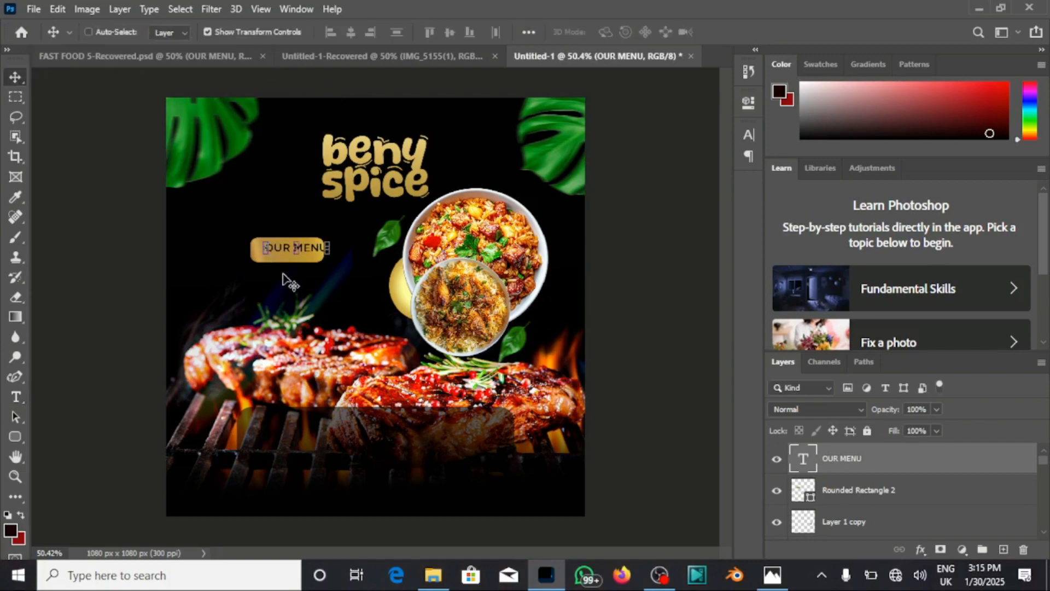
pyautogui.moveTo(284, 281)
pyautogui.mouseDown()
pyautogui.moveTo(270, 274)
pyautogui.moveTo(276, 280)
pyautogui.mouseUp()
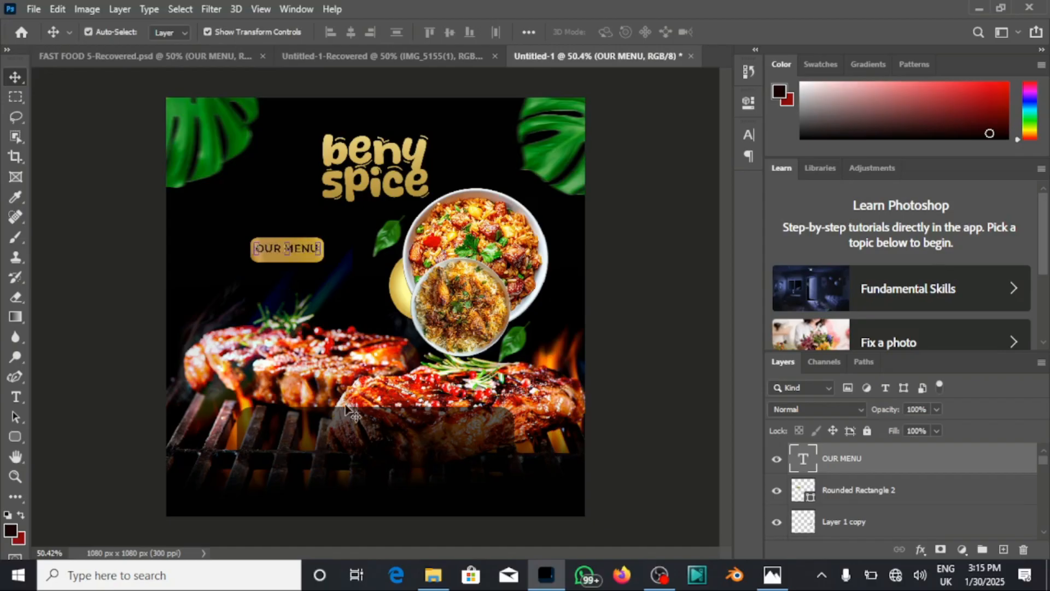
pyautogui.press('Left')
pyautogui.click(678, 434)
# - Copy the gold food list text from FAST FOOD 5-Recovered.psd into the Untitled-1 flyer, placing it just below "OUR MENU"
pyautogui.click(246, 55)
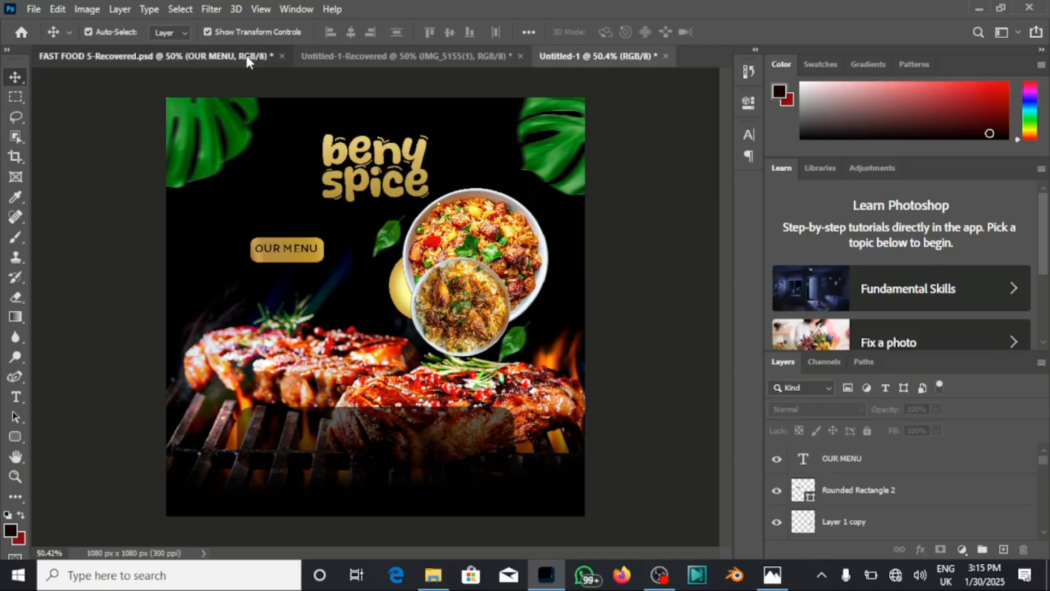
pyautogui.moveTo(293, 317); pyautogui.dragTo(438, 69)
pyautogui.moveTo(553, 64); pyautogui.dragTo(293, 298)
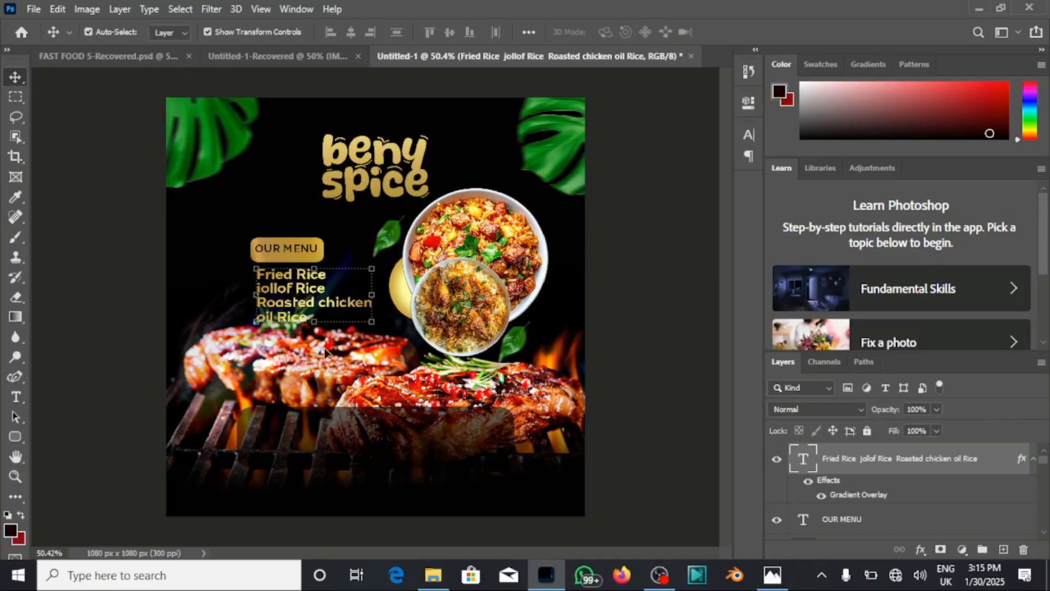
# - Nudge the grilled steaks image down until it clears the last line of the food list, and deselect it
pyautogui.click(371, 393)
pyautogui.press('Down')
pyautogui.press('Down')
pyautogui.press('Down')
pyautogui.press('Down')
pyautogui.press('Down')
pyautogui.press('Down')
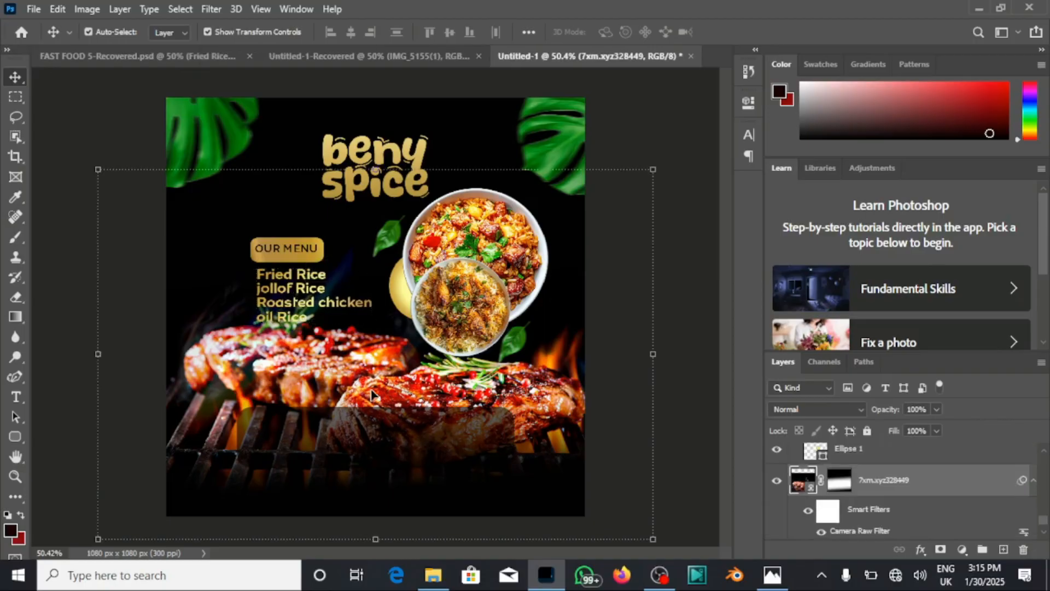
pyautogui.press('Down')
pyautogui.press('Down')
pyautogui.press('Down')
pyautogui.press('Down')
pyautogui.press('Down')
pyautogui.press('Down')
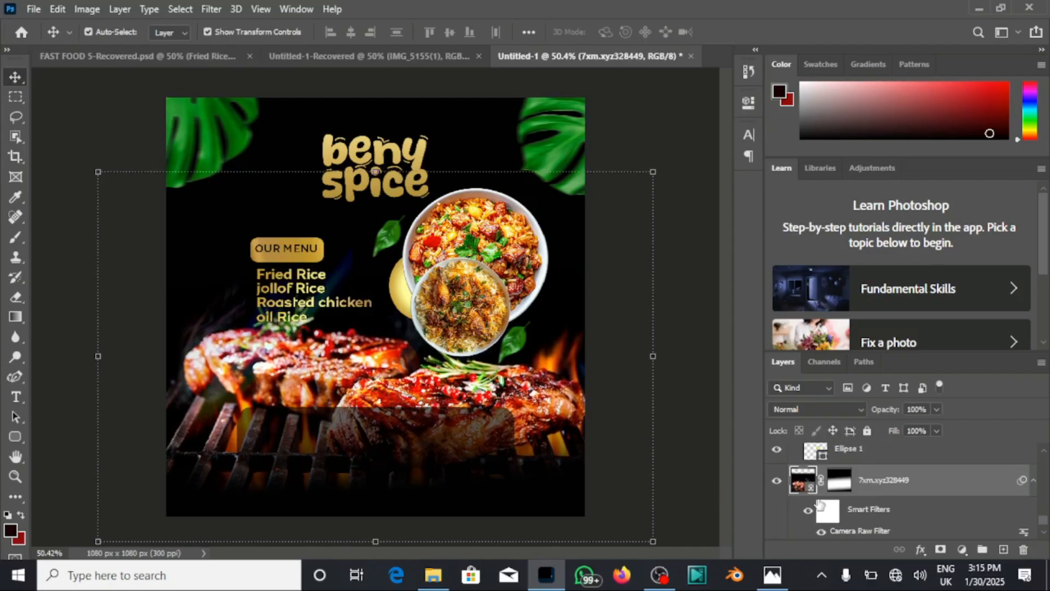
pyautogui.hotkey('shift', 'Down')
pyautogui.hotkey('shift', 'Down')
pyautogui.hotkey('shift', 'Down')
pyautogui.hotkey('shift', 'Down')
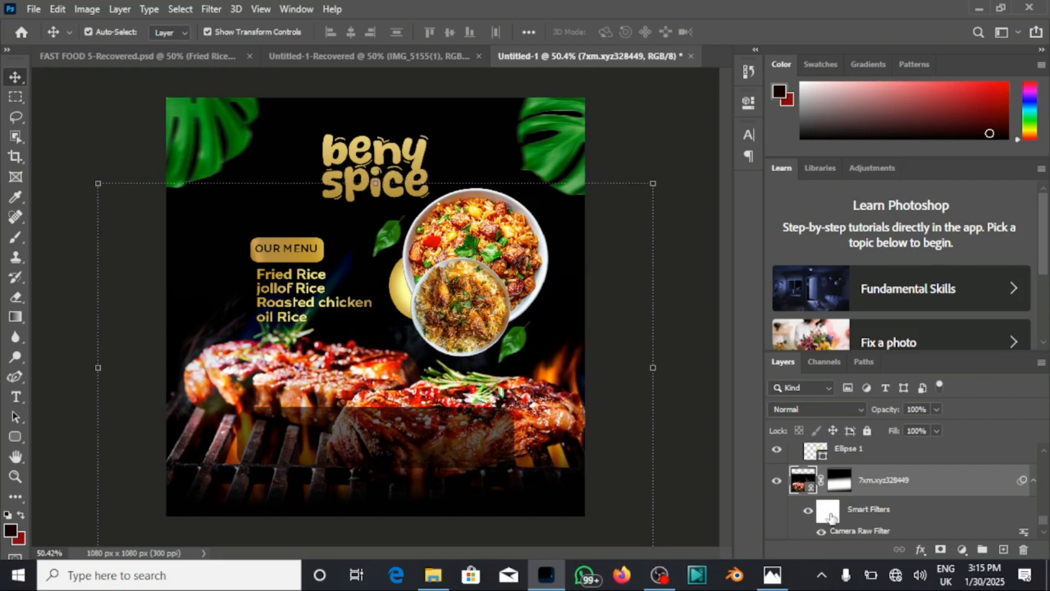
pyautogui.hotkey('shift', 'Down')
pyautogui.hotkey('shift', 'Down')
pyautogui.hotkey('shift', 'Down')
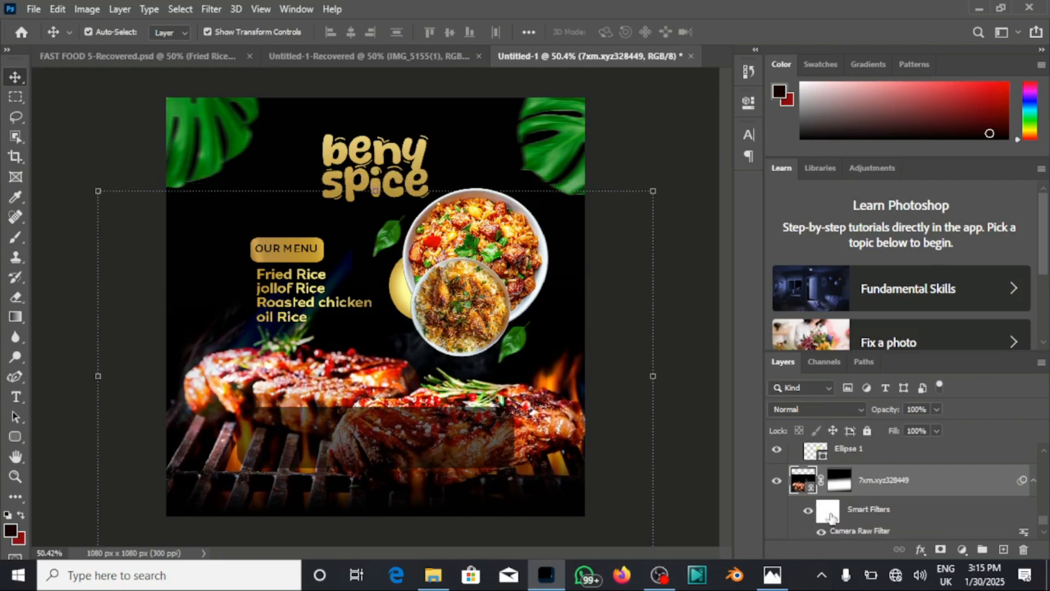
pyautogui.click(690, 394)
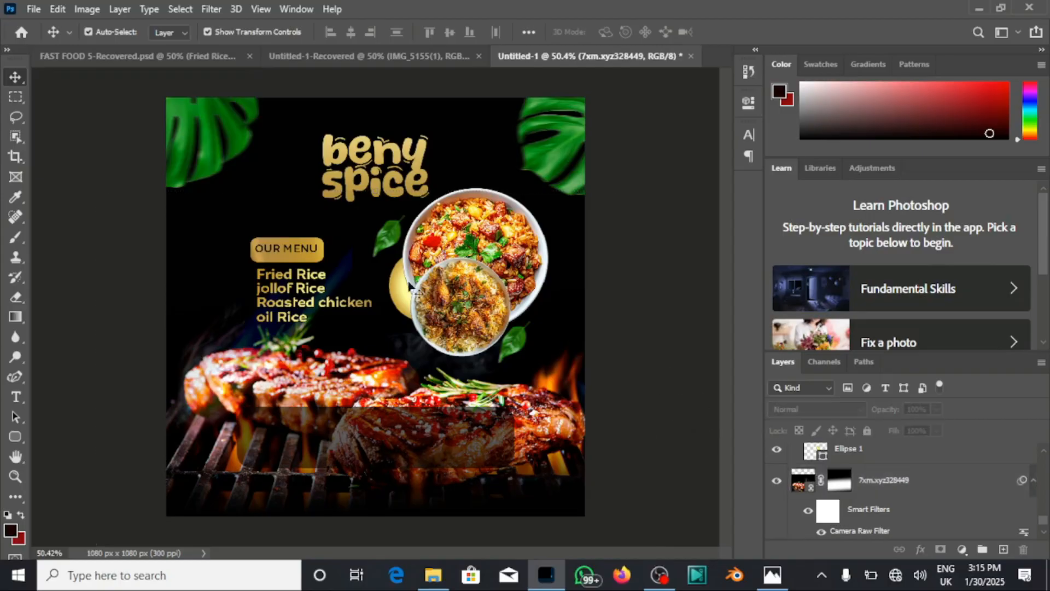
# - Nudge the food list text slightly right beneath the "OUR MENU" rectangle
pyautogui.click(288, 300)
pyautogui.press('Right')
pyautogui.press('Right')
pyautogui.press('Right')
pyautogui.press('Right')
pyautogui.press('Right')
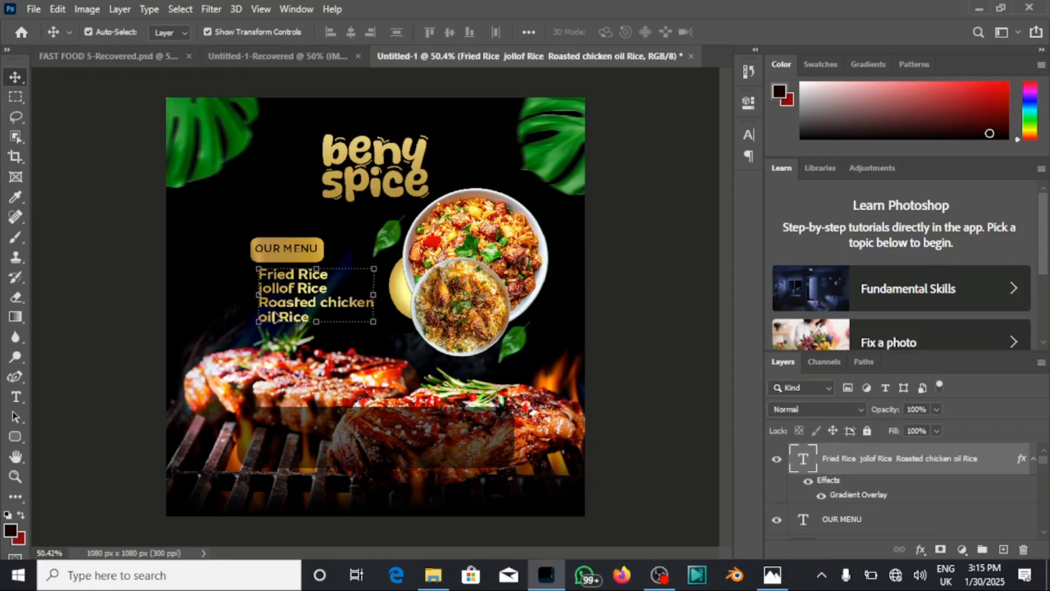
# - Review the Gradient Overlay settings of the food list text, accept them as they are, and stay in the Untitled-1 document
pyautogui.click(922, 549)
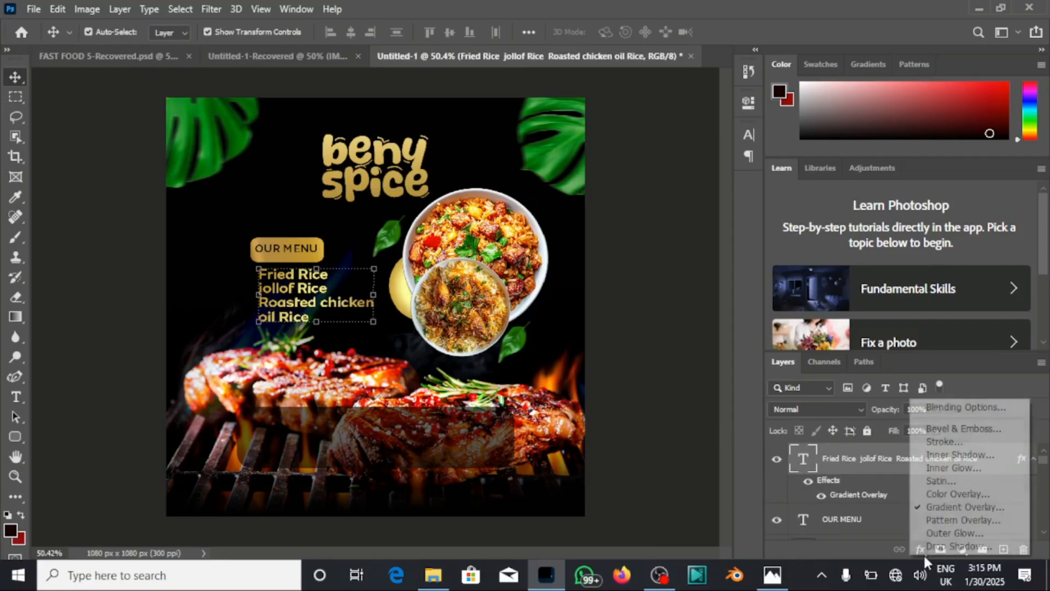
pyautogui.click(934, 512)
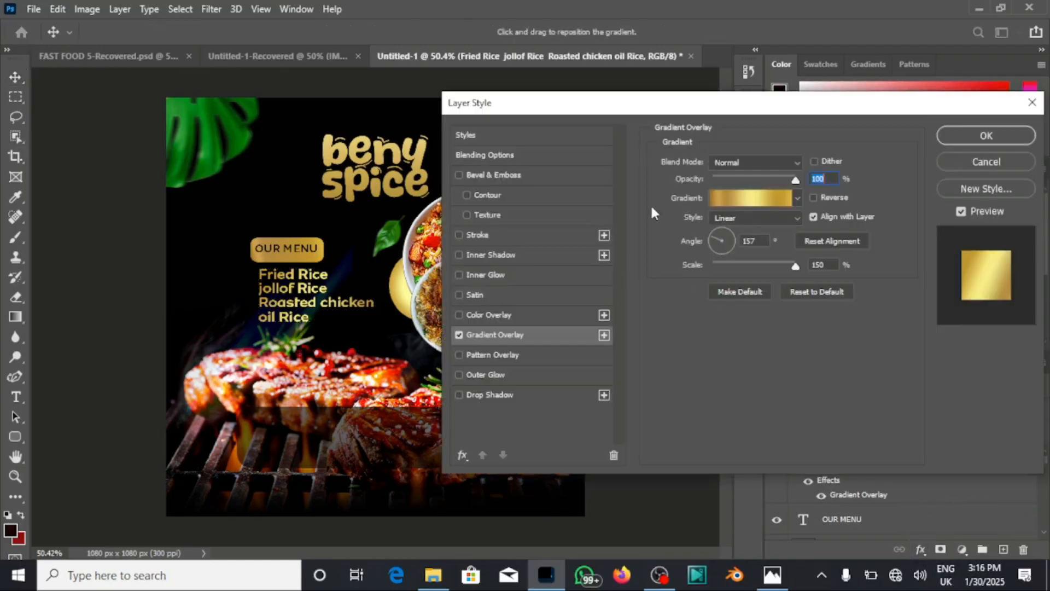
pyautogui.click(972, 142)
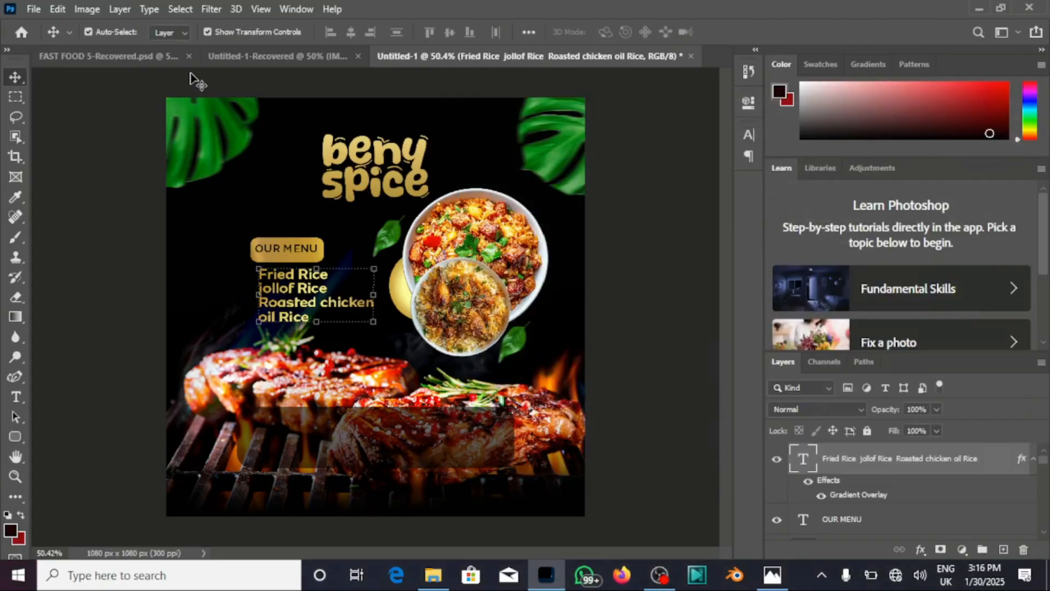
pyautogui.click(230, 57)
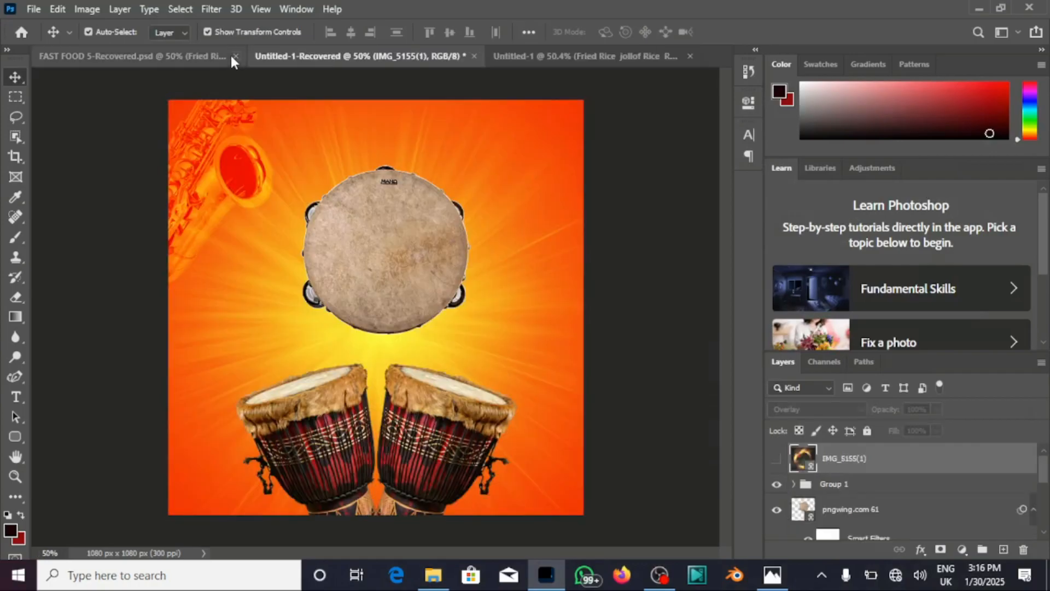
pyautogui.click(540, 56)
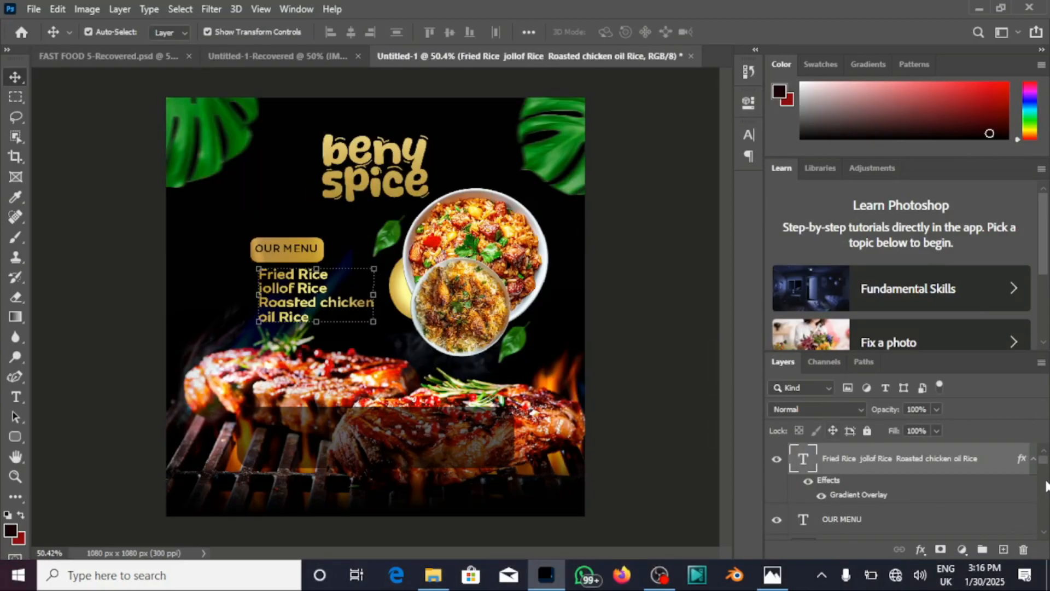
# - Draw a 14 px circle as a bullet before "Fried Rice", on a new shape layer directly above the "OUR MENU" layer
pyautogui.scroll(-2, 917, 467)
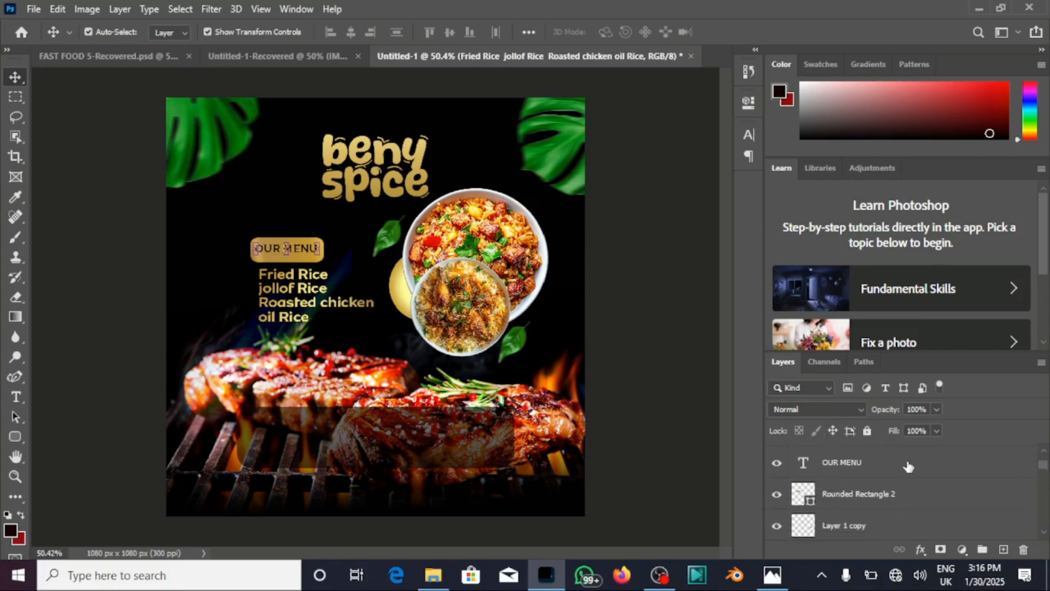
pyautogui.click(881, 470)
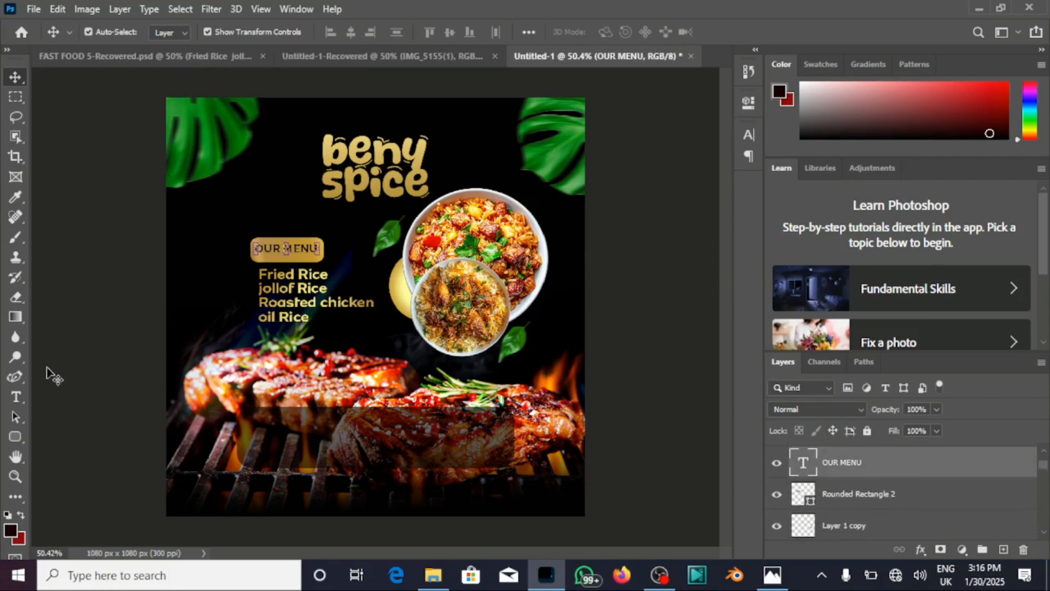
pyautogui.rightClick(19, 435)
pyautogui.rightClick(19, 435)
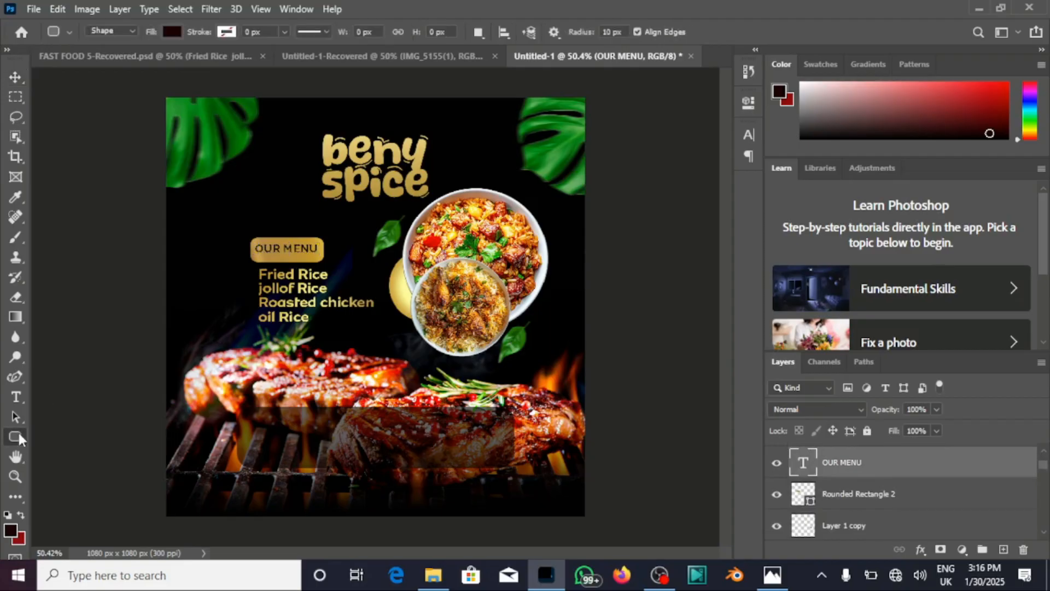
pyautogui.click(67, 466)
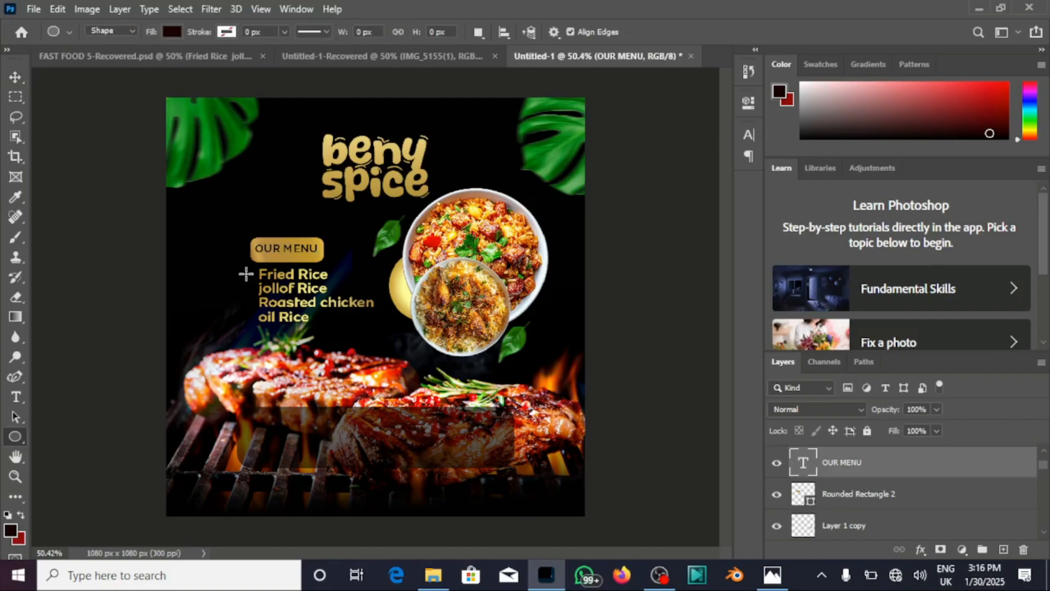
pyautogui.moveTo(247, 272); pyautogui.dragTo(251, 278)
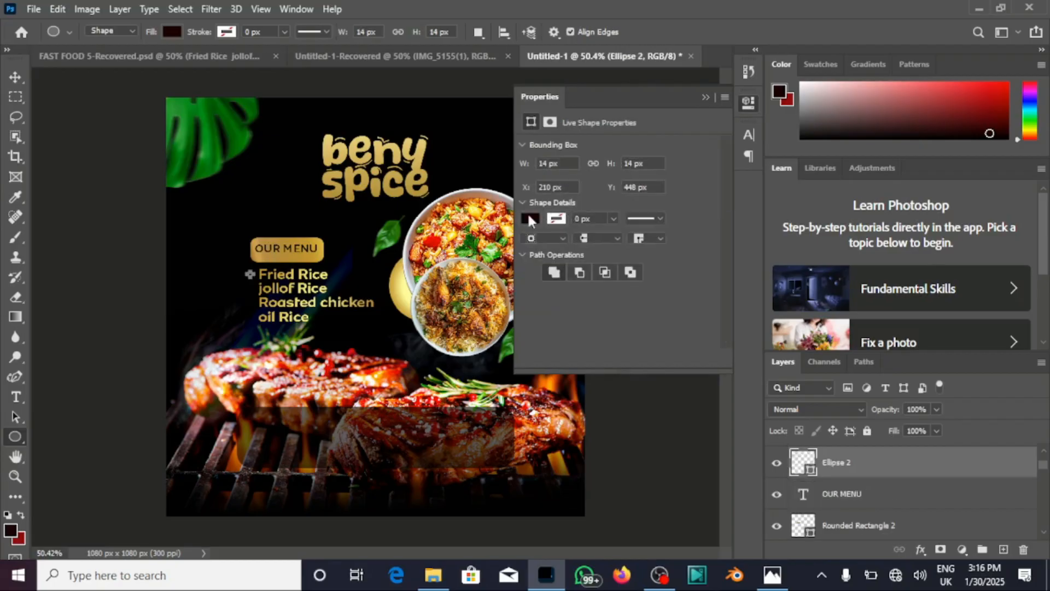
# - Fill the small bullet circle with the first gold preset from the recent gradients
pyautogui.click(529, 218)
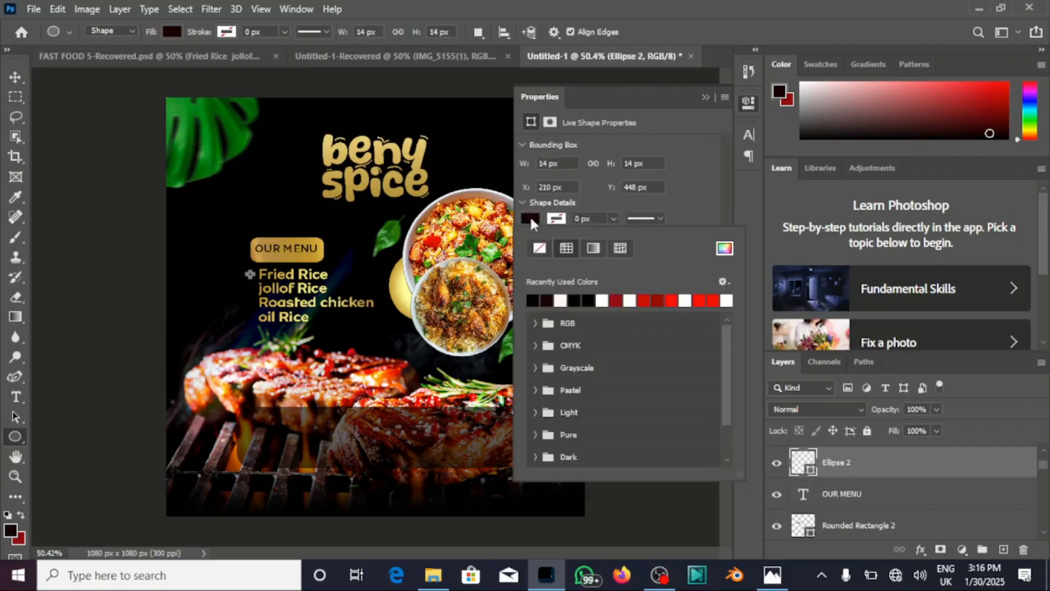
pyautogui.click(593, 247)
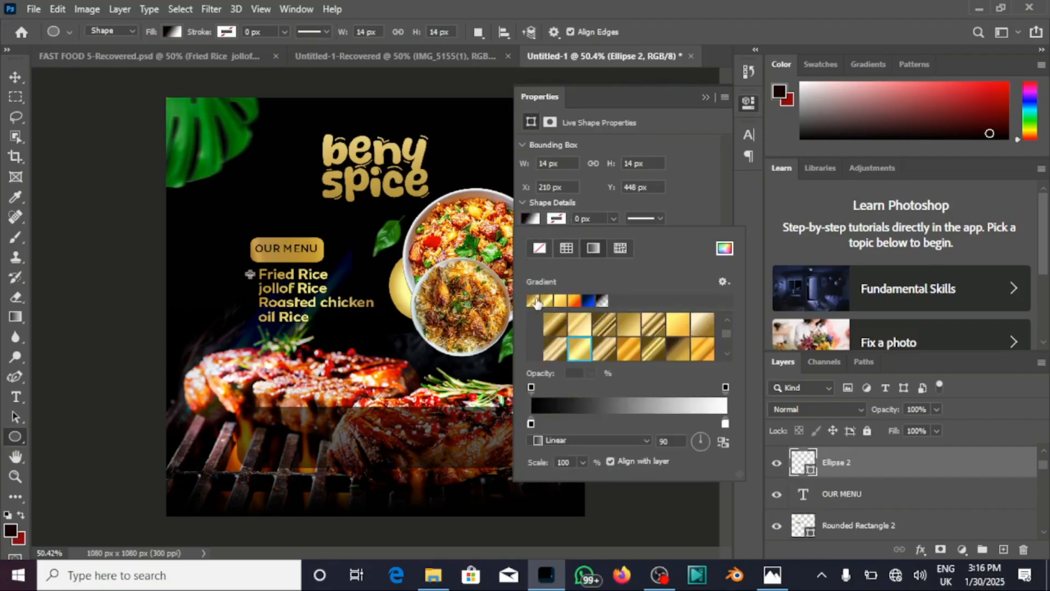
pyautogui.click(535, 301)
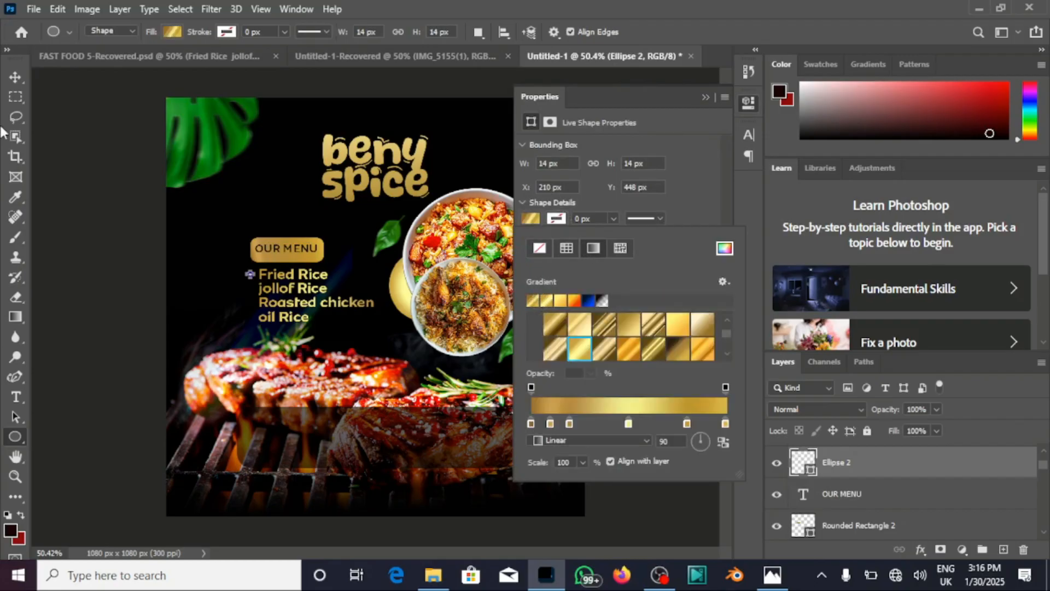
# - Duplicate the gold bullet circle and place the copy directly below it, before "jollof Rice"
pyautogui.click(19, 78)
pyautogui.click(19, 78)
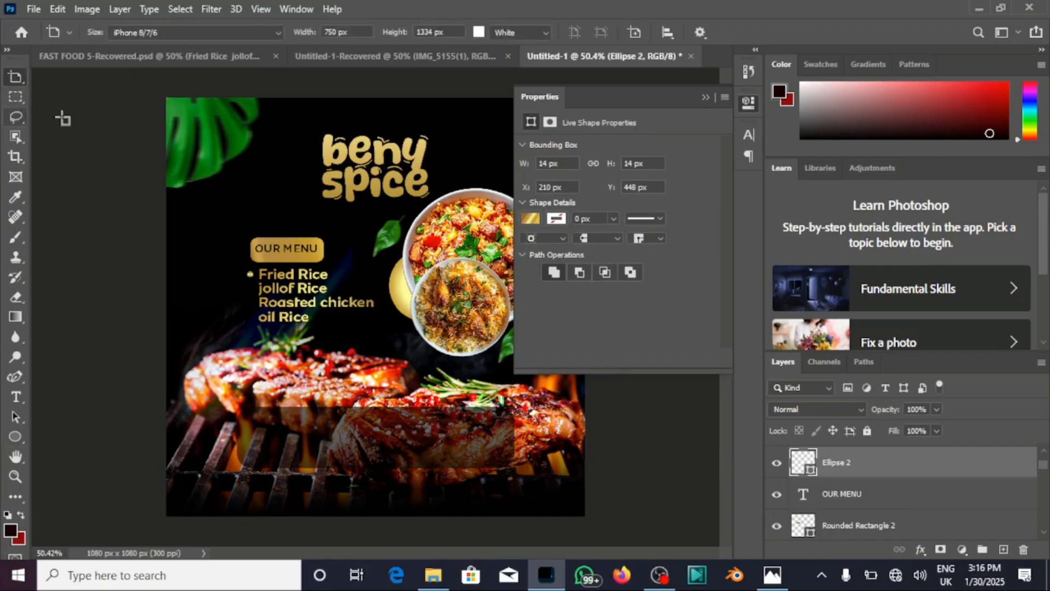
pyautogui.rightClick(18, 81)
pyautogui.click(41, 78)
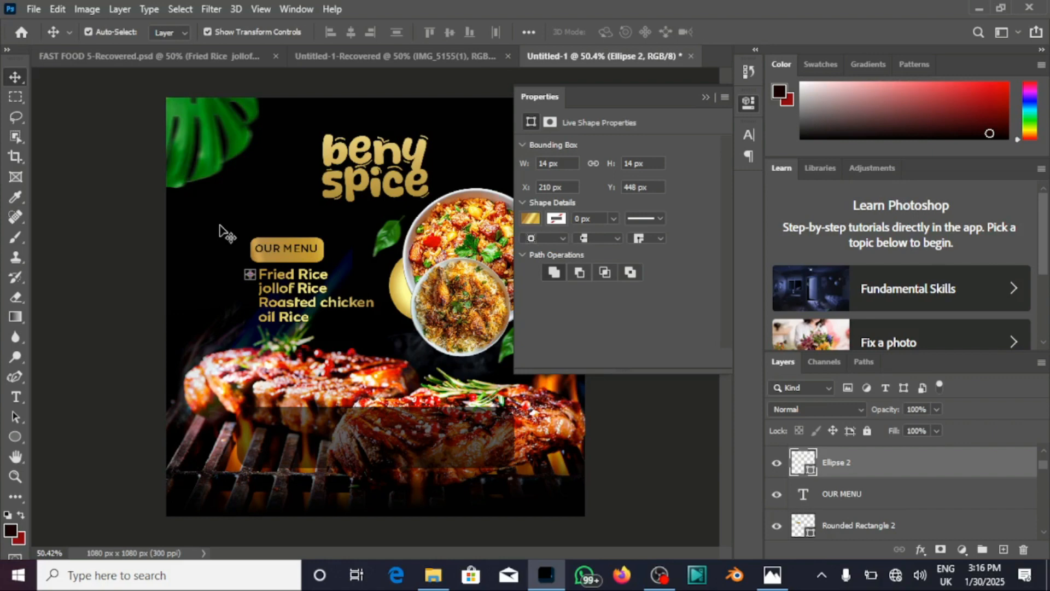
pyautogui.hotkey('ctrl', 'j')
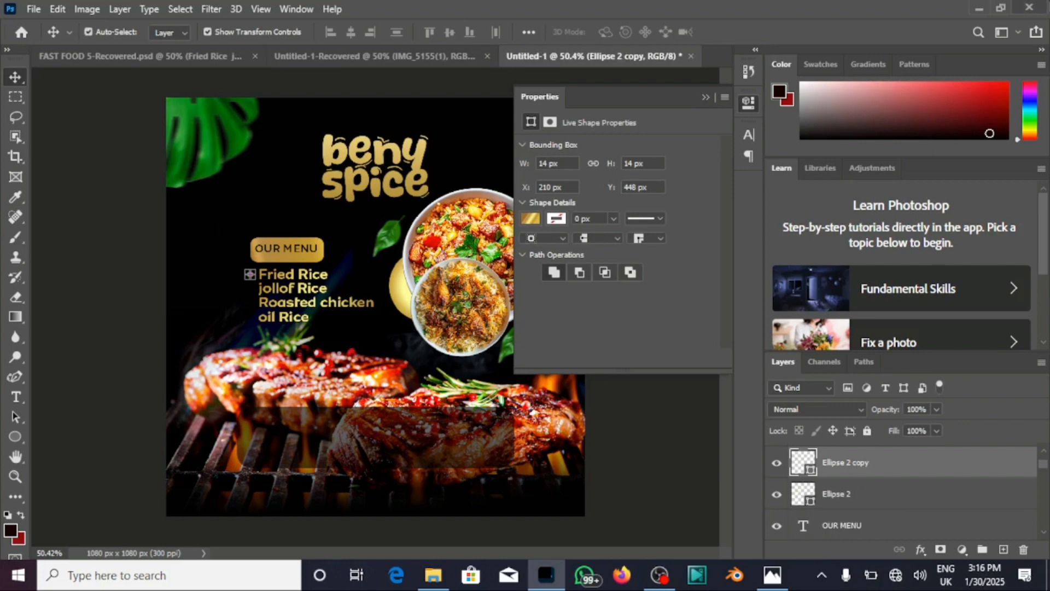
pyautogui.moveTo(249, 274); pyautogui.dragTo(250, 286)
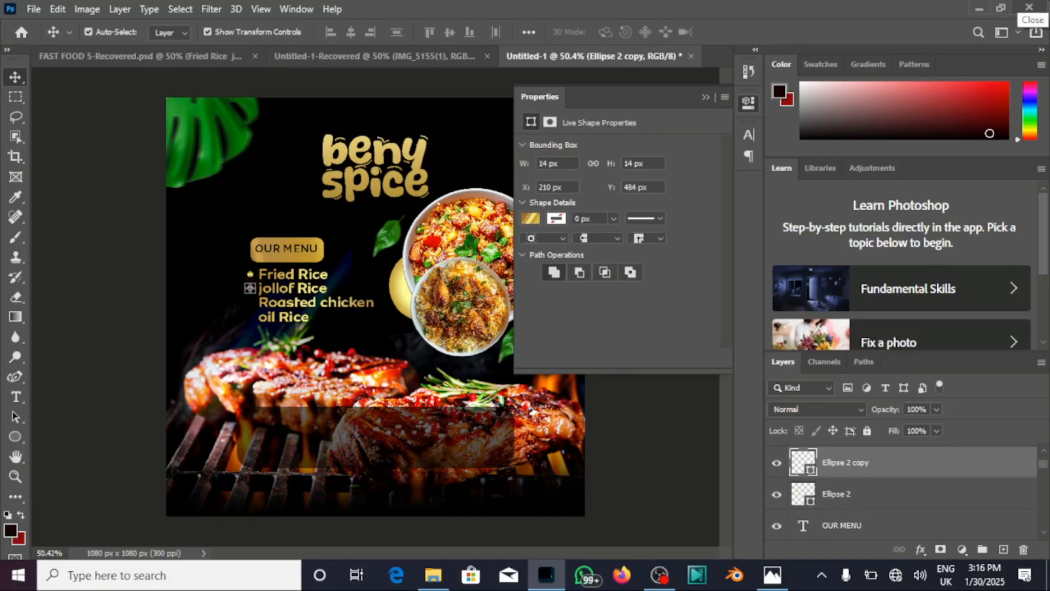
# - Add two more copies of the gold bullet, aligned below the others before "Roasted chicken" and "oil Rice"
pyautogui.hotkey('ctrl', 'j')
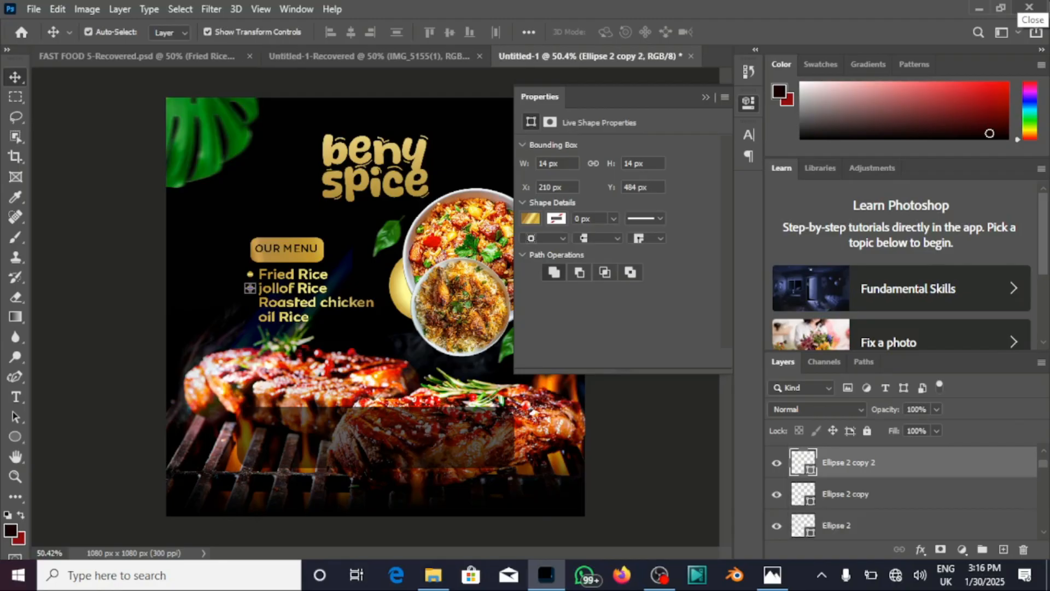
pyautogui.moveTo(250, 289); pyautogui.dragTo(250, 302)
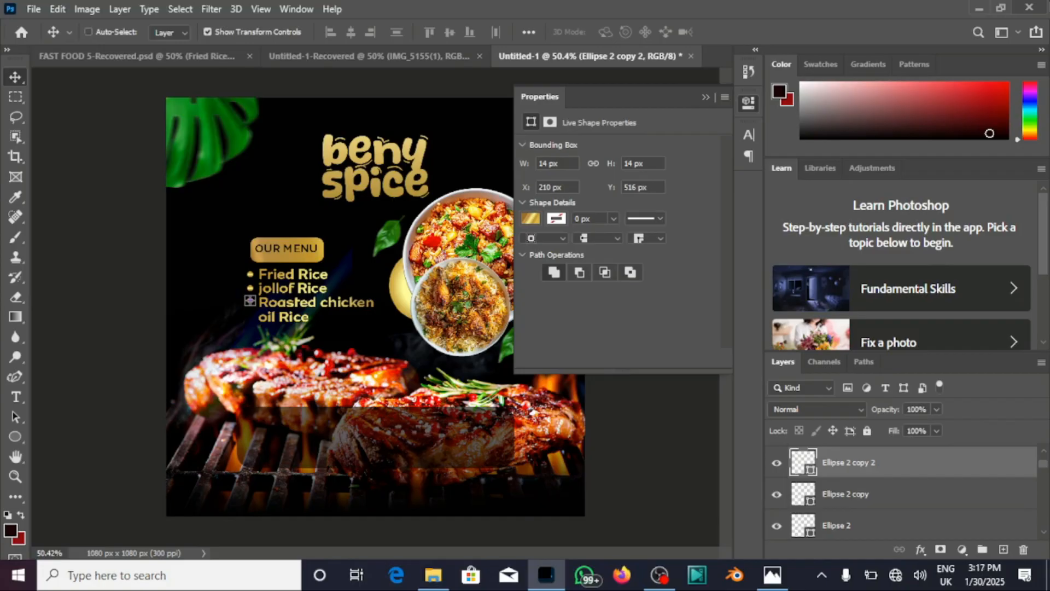
pyautogui.moveTo(250, 301); pyautogui.dragTo(250, 316)
pyautogui.click(705, 97)
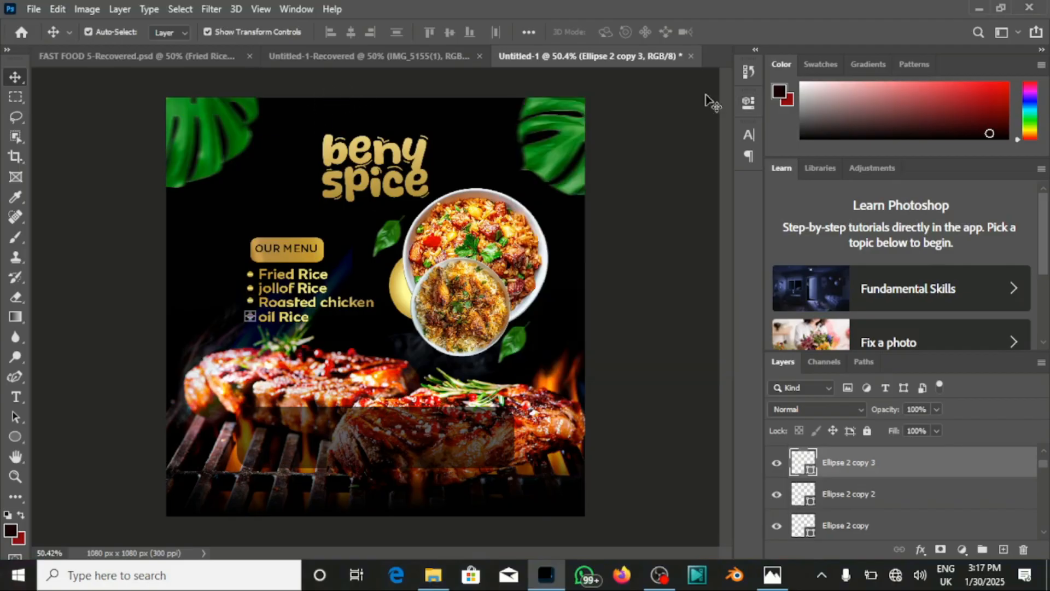
pyautogui.click(691, 144)
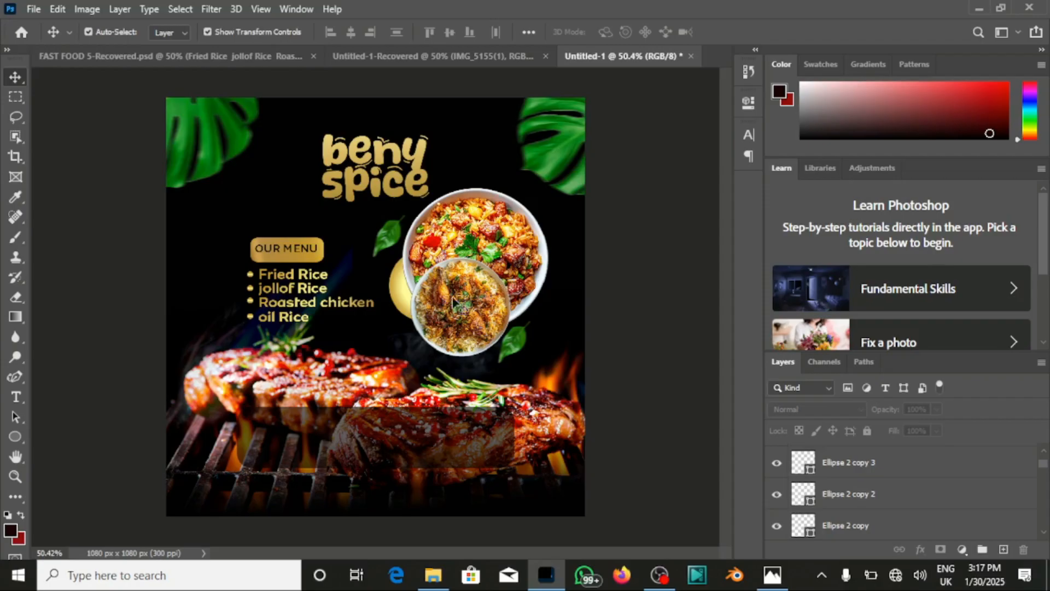
# - Nudge the larger rice bowl slightly down and left behind the smaller bowl
pyautogui.click(381, 174)
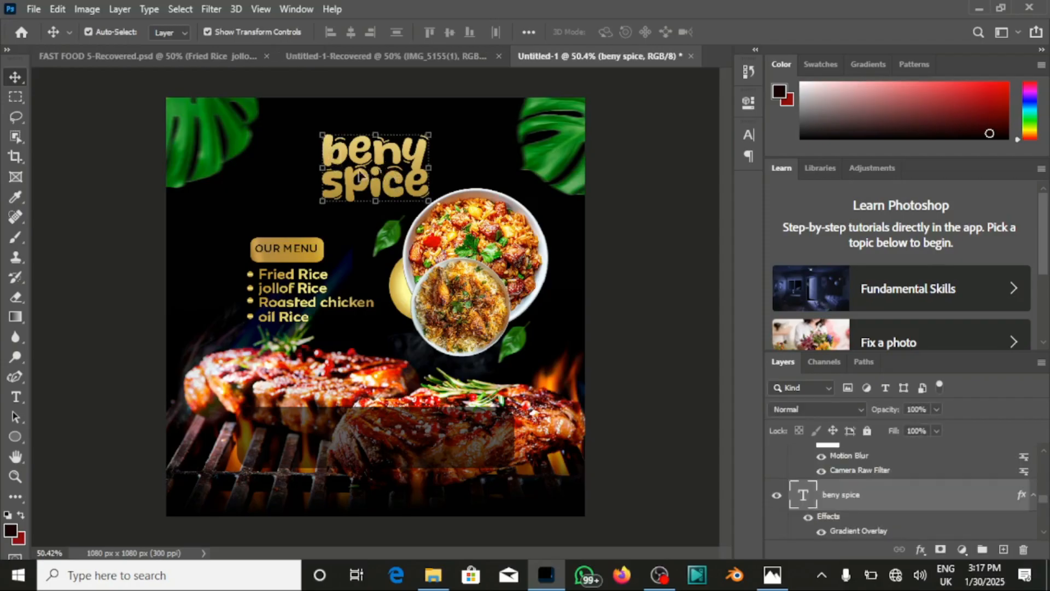
pyautogui.click(470, 223)
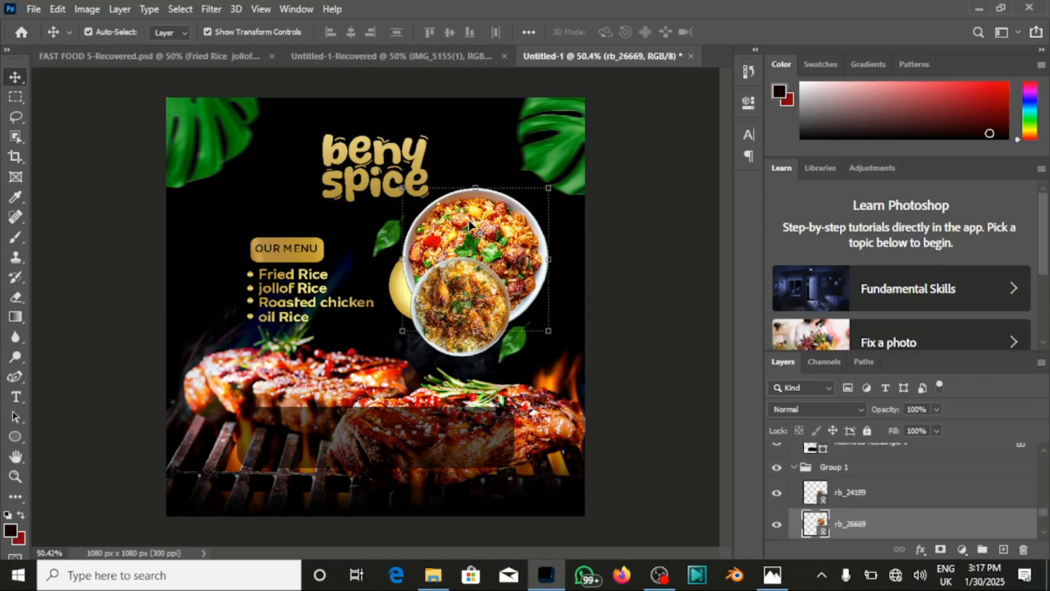
pyautogui.press('Down')
pyautogui.press('Down')
pyautogui.press('Down')
pyautogui.press('Down')
pyautogui.press('Down')
pyautogui.press('Down')
pyautogui.press('Left')
pyautogui.press('Left')
pyautogui.press('Left')
pyautogui.press('Left')
pyautogui.press('Left')
pyautogui.press('Left')
pyautogui.press('Left')
pyautogui.press('Left')
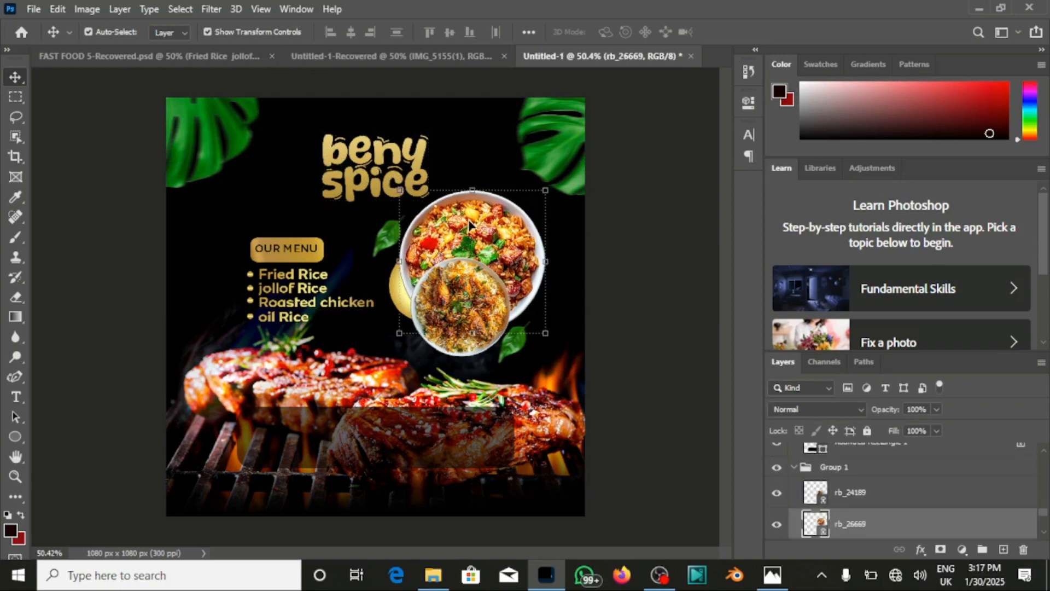
pyautogui.press('Down')
pyautogui.press('Down')
pyautogui.press('Down')
pyautogui.press('Down')
pyautogui.press('Down')
pyautogui.press('Down')
pyautogui.press('Down')
pyautogui.press('Down')
pyautogui.press('Down')
pyautogui.press('Down')
pyautogui.press('Down')
pyautogui.press('Down')
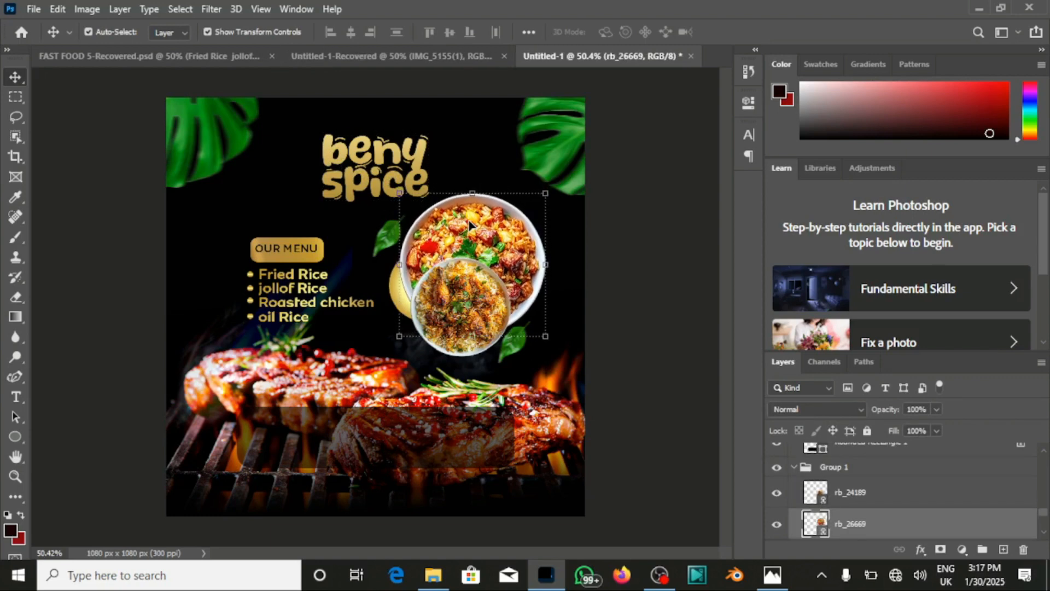
# - Copy the group with the LOCATION and CONTACT US text from FAST FOOD 5-Recovered.psd into Untitled-1, placing it over the steaks
pyautogui.click(215, 55)
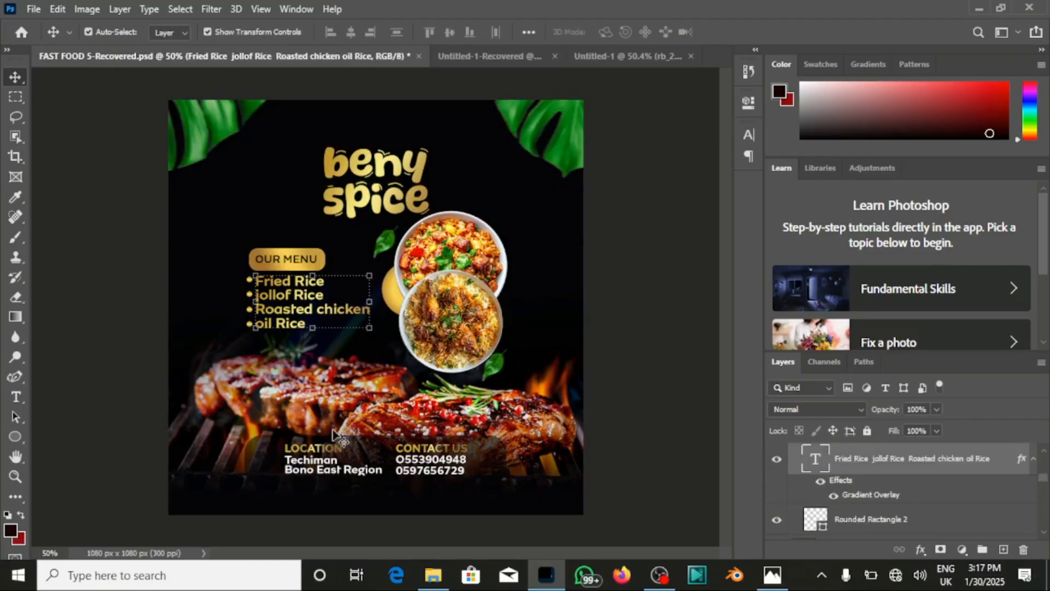
pyautogui.click(326, 450)
pyautogui.doubleClick(327, 452)
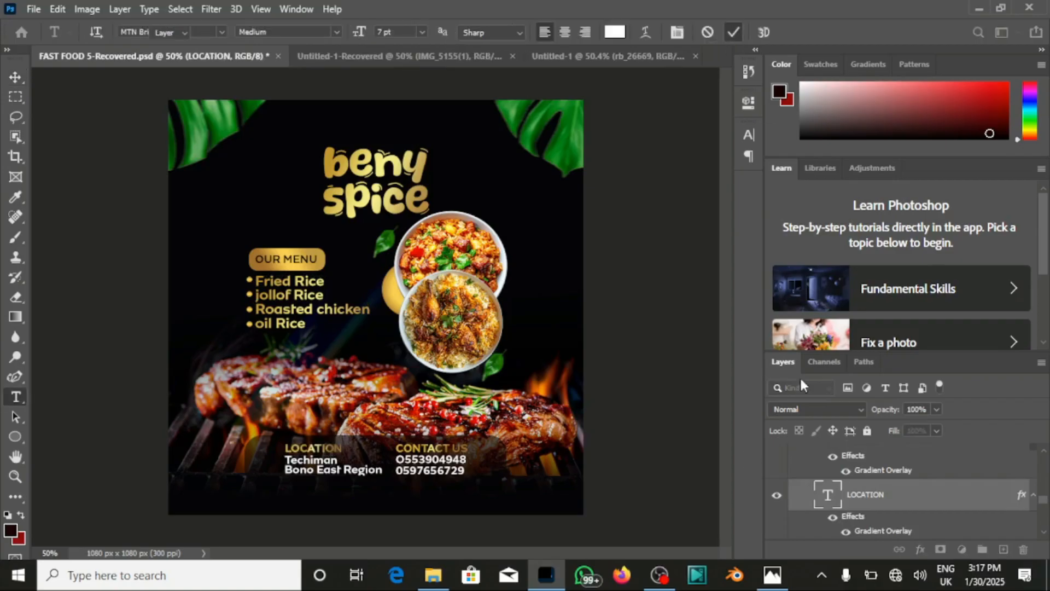
pyautogui.scroll(3, 875, 462)
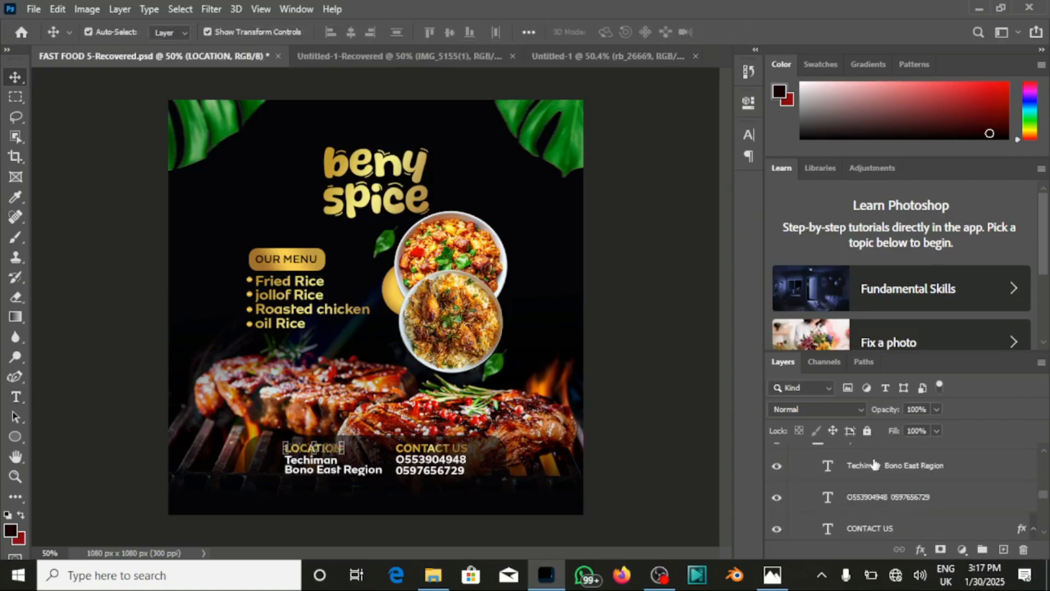
pyautogui.scroll(1, 874, 464)
pyautogui.click(870, 473)
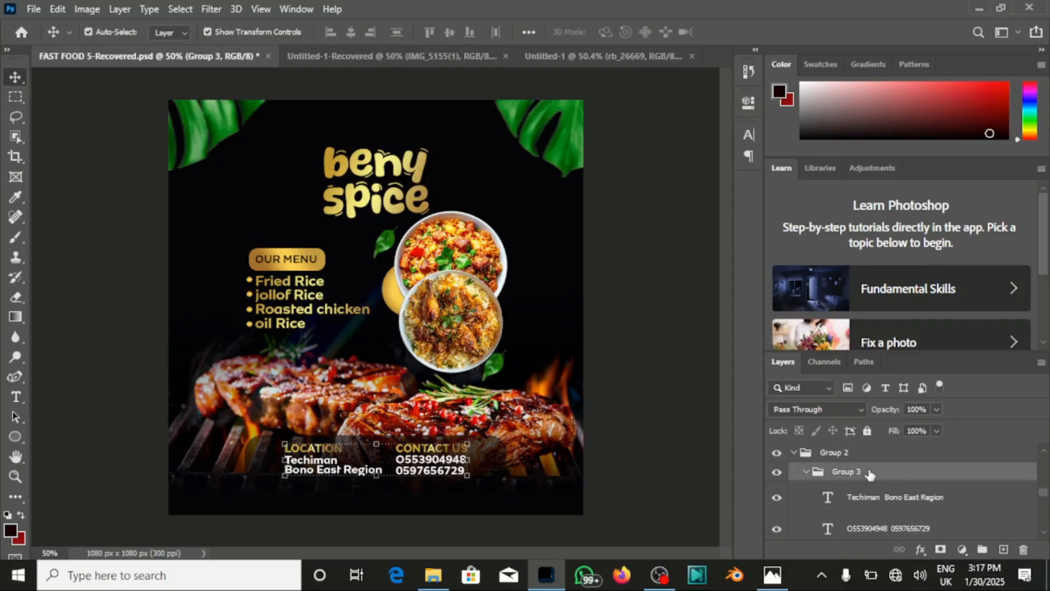
pyautogui.moveTo(600, 438); pyautogui.dragTo(530, 66)
pyautogui.click(587, 57)
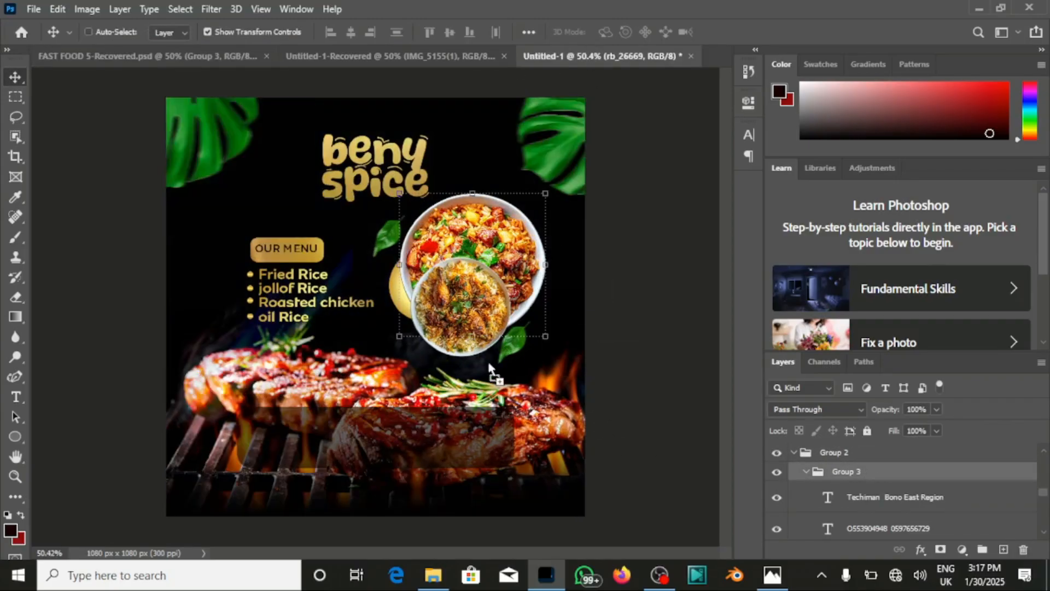
pyautogui.keyDown('ctrl'); pyautogui.click(432, 430); pyautogui.keyUp('ctrl')
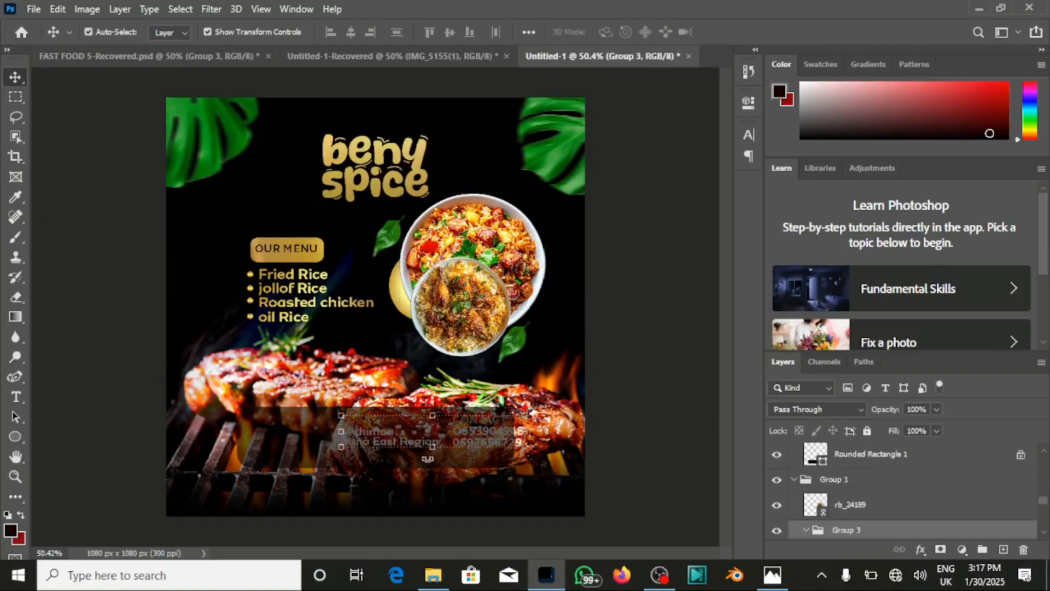
# - Move the location and contact text group to the top of the layer stack and centre it horizontally on the canvas
pyautogui.moveTo(854, 533); pyautogui.dragTo(845, 453)
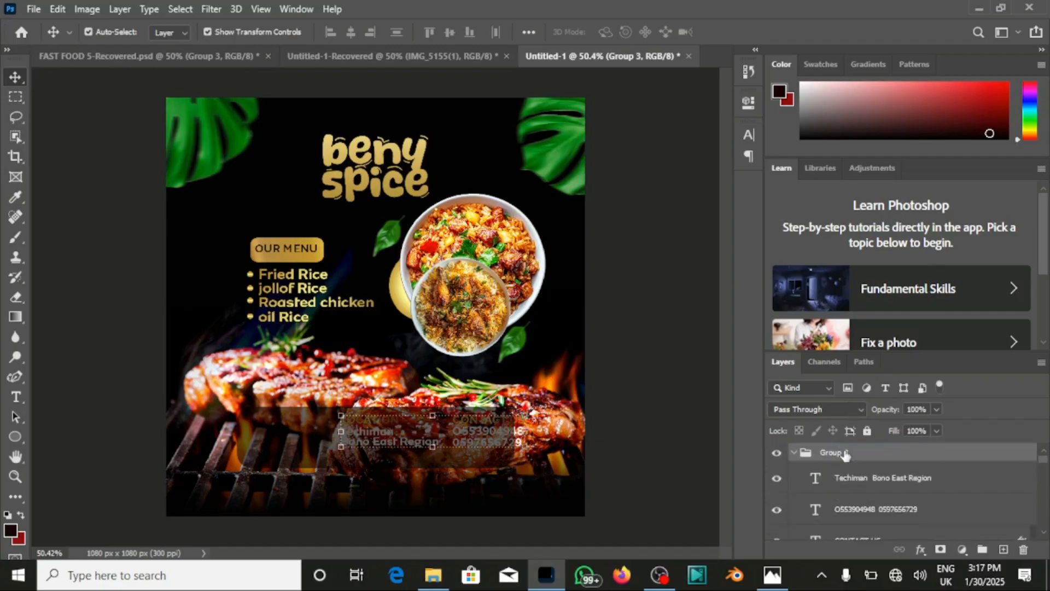
pyautogui.press('ctrl')
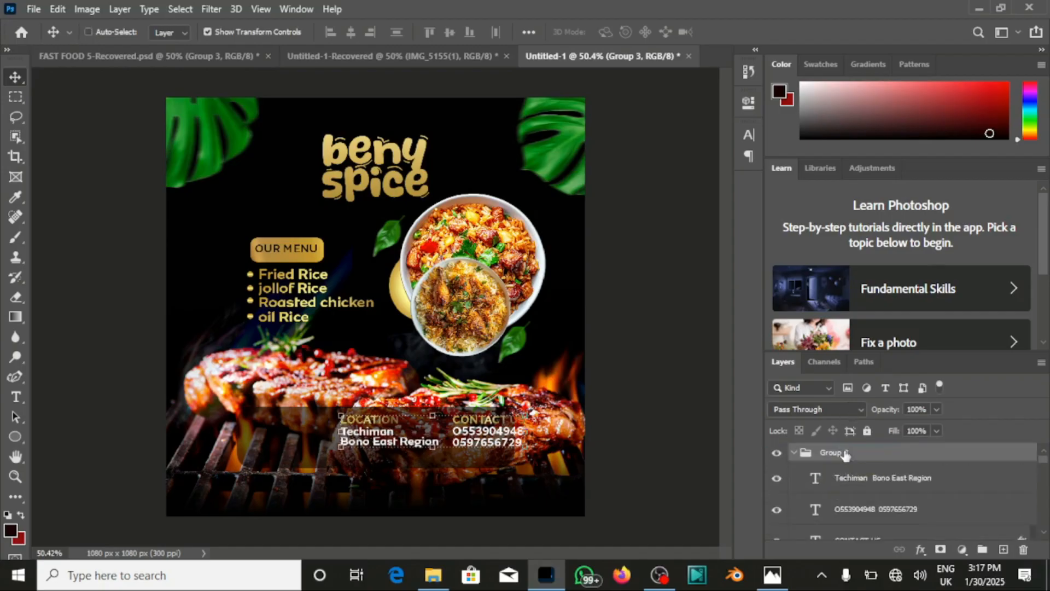
pyautogui.hotkey('ctrl', 'a')
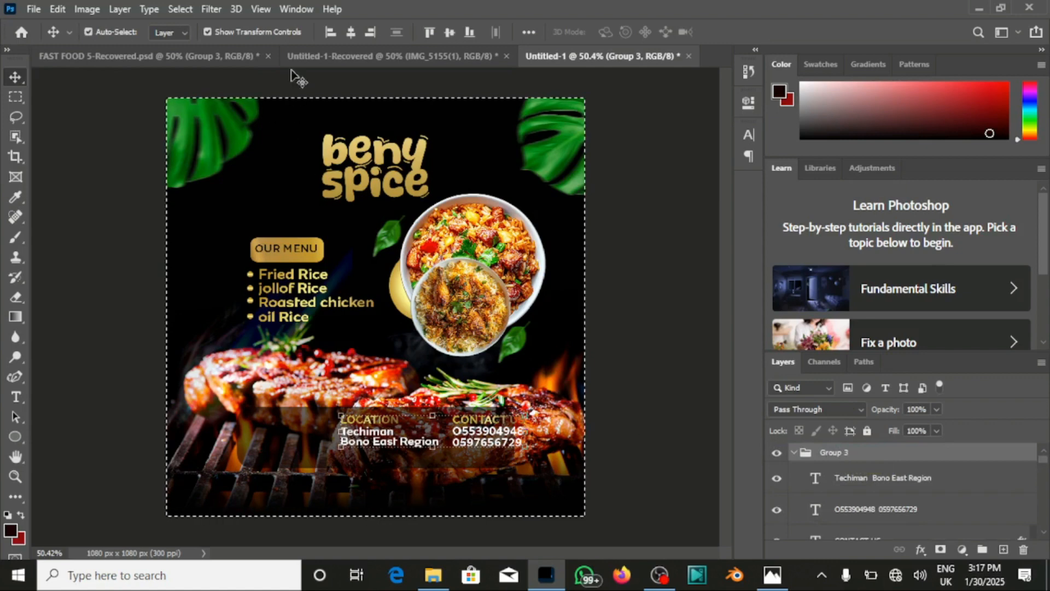
pyautogui.click(352, 31)
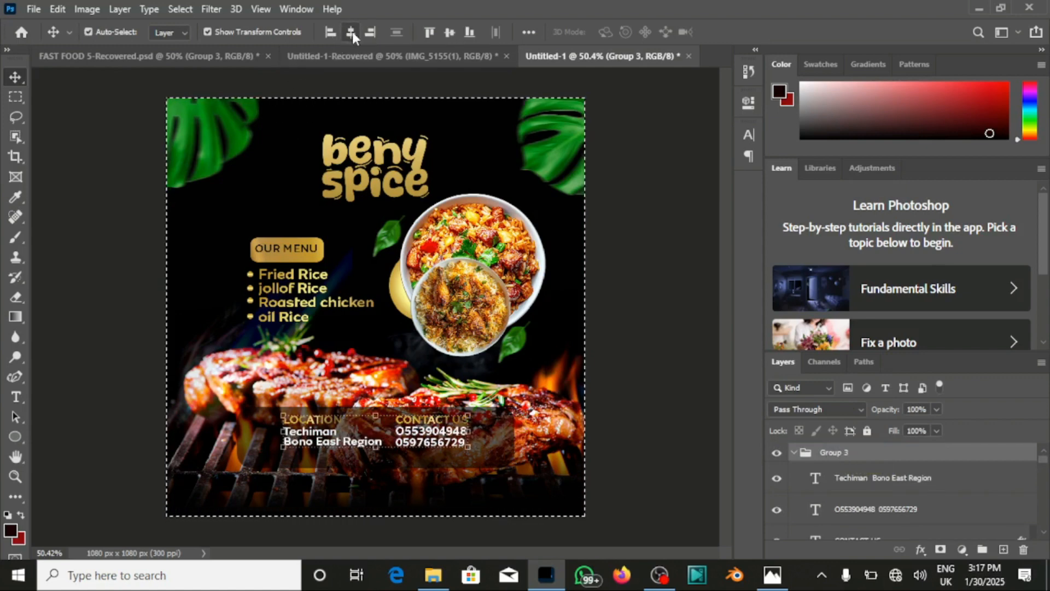
pyautogui.press('ctrl')
pyautogui.hotkey('ctrl', 'd')
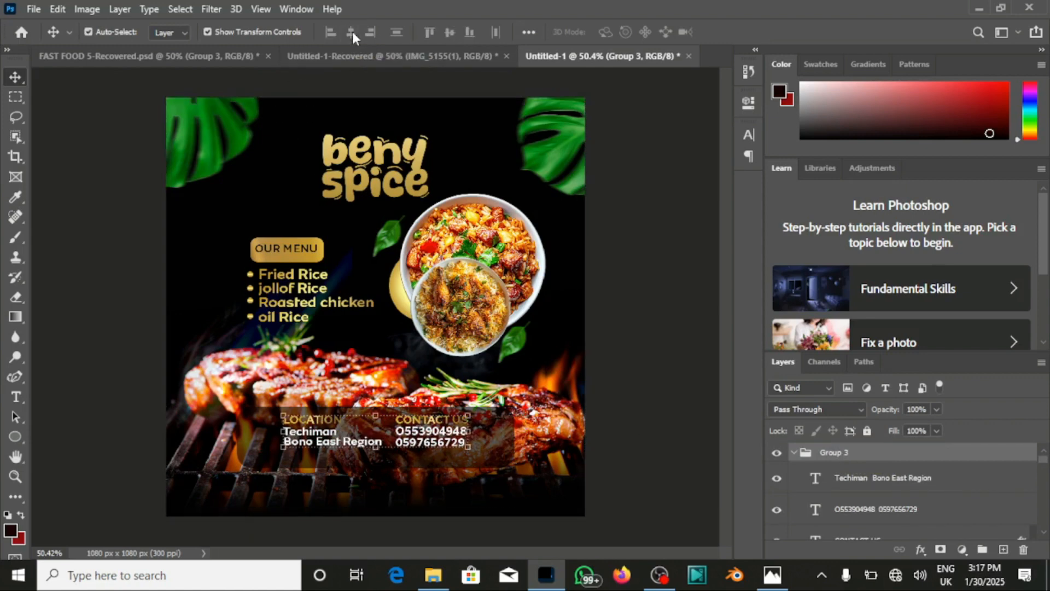
# - Nudge the location and contact text group slightly down within the dark translucent rectangle
pyautogui.press('Down')
pyautogui.press('Down')
pyautogui.press('Down')
pyautogui.press('Down')
pyautogui.press('Down')
pyautogui.press('Down')
pyautogui.press('Down')
pyautogui.press('Down')
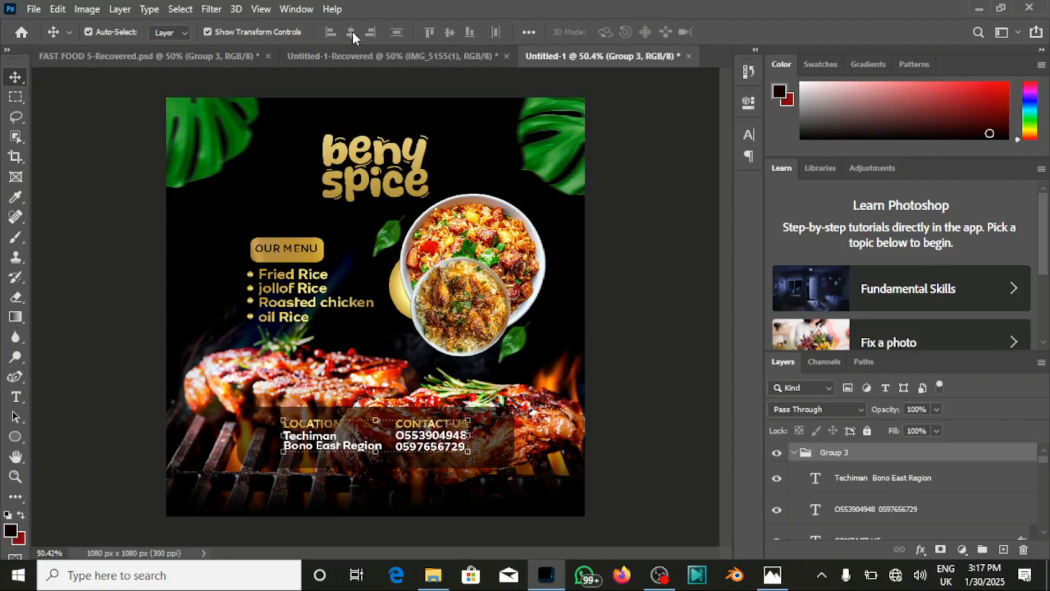